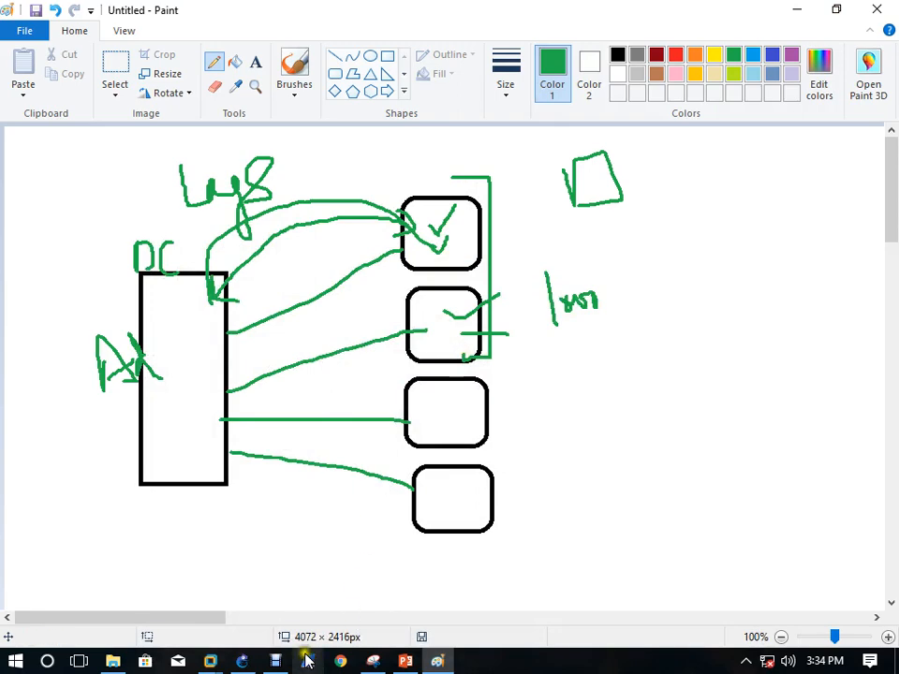
On YDC1, open Active Directory Users and Computers to the Computers container, then bring up WIN-1
click(210, 661)
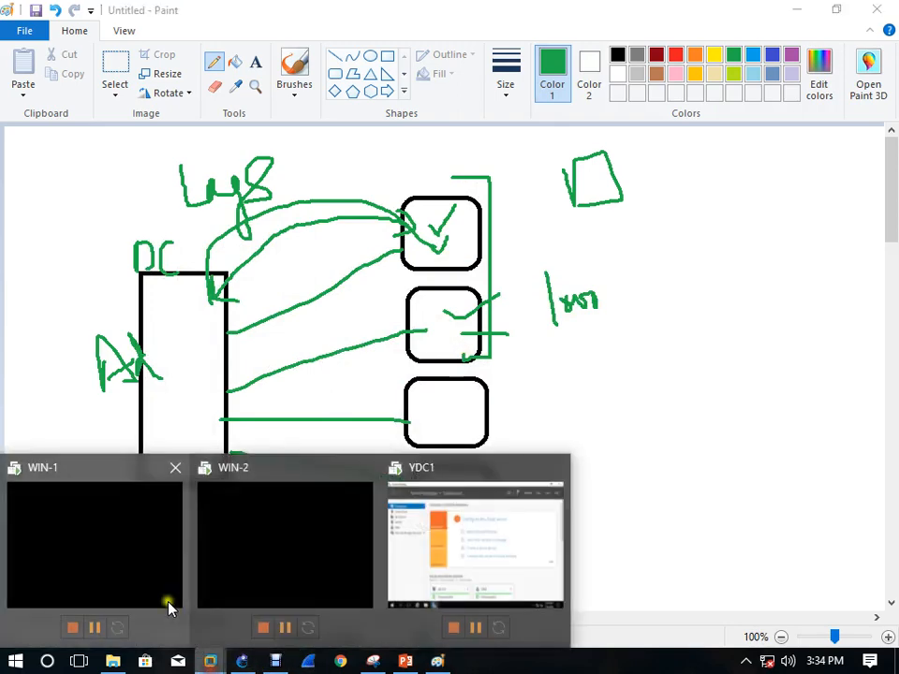
click(425, 552)
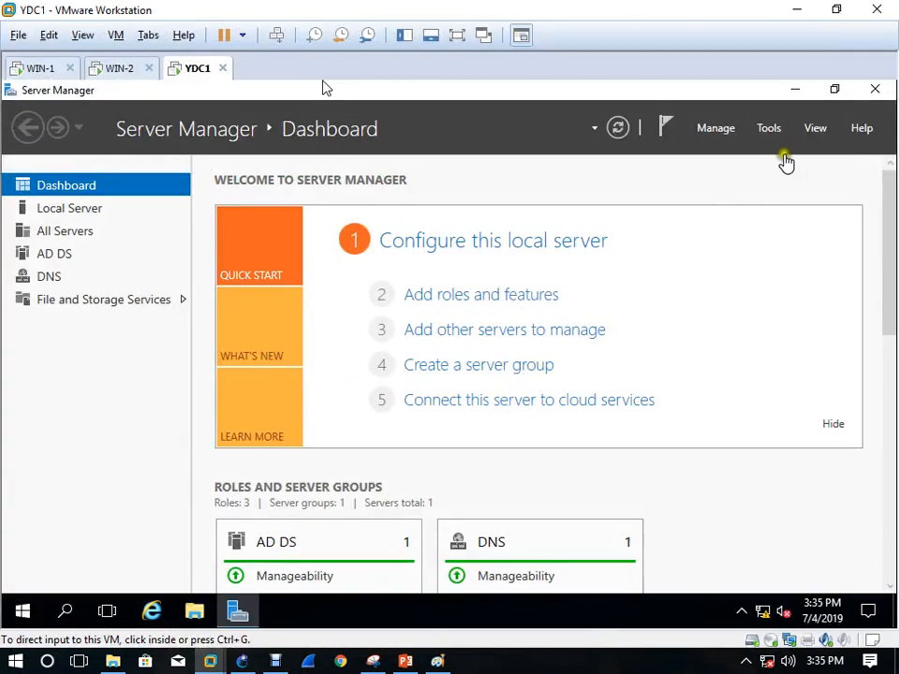
click(777, 135)
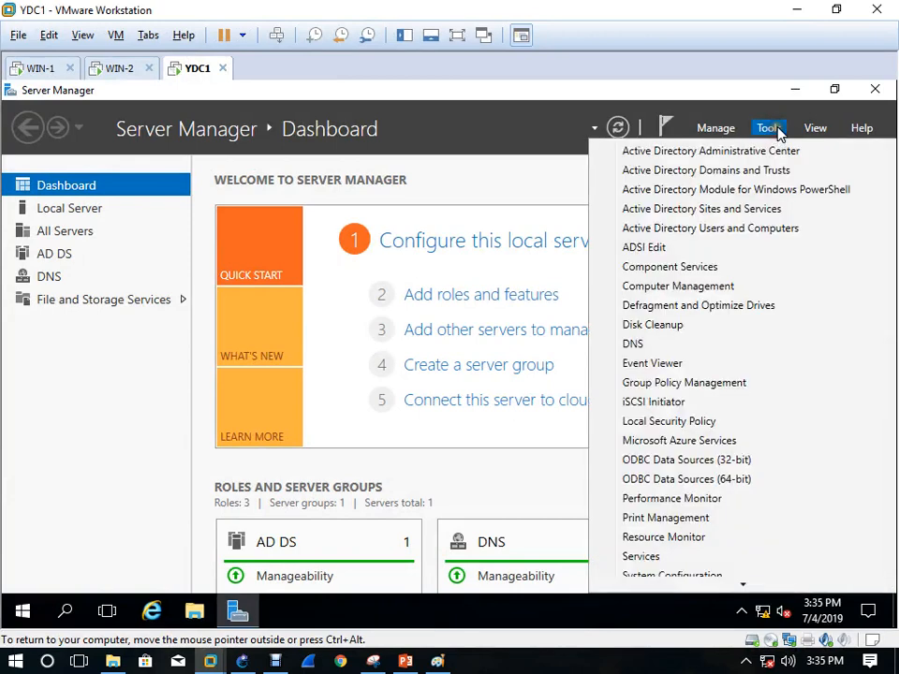
click(768, 228)
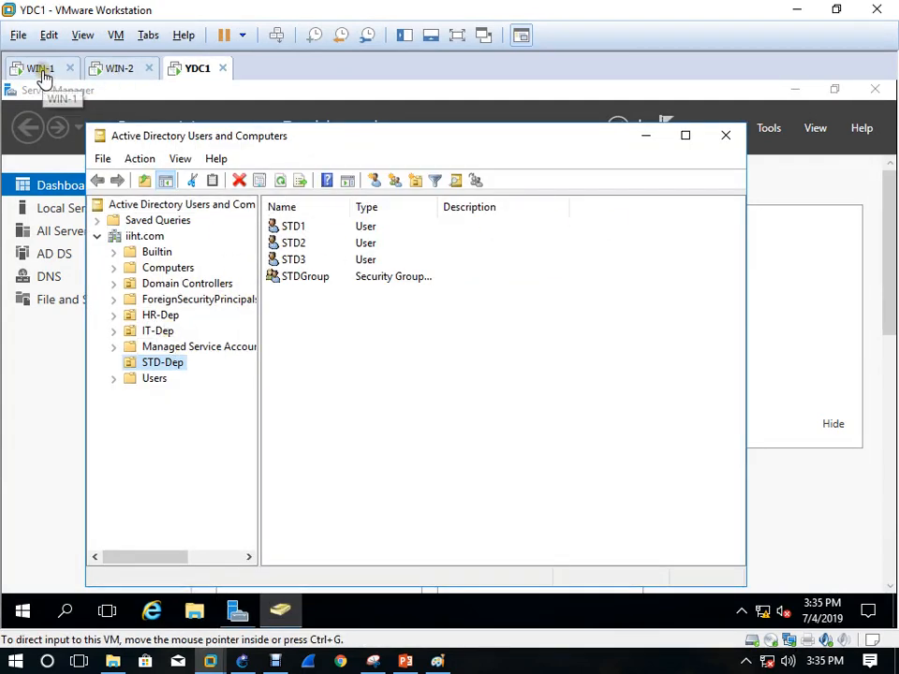
click(169, 268)
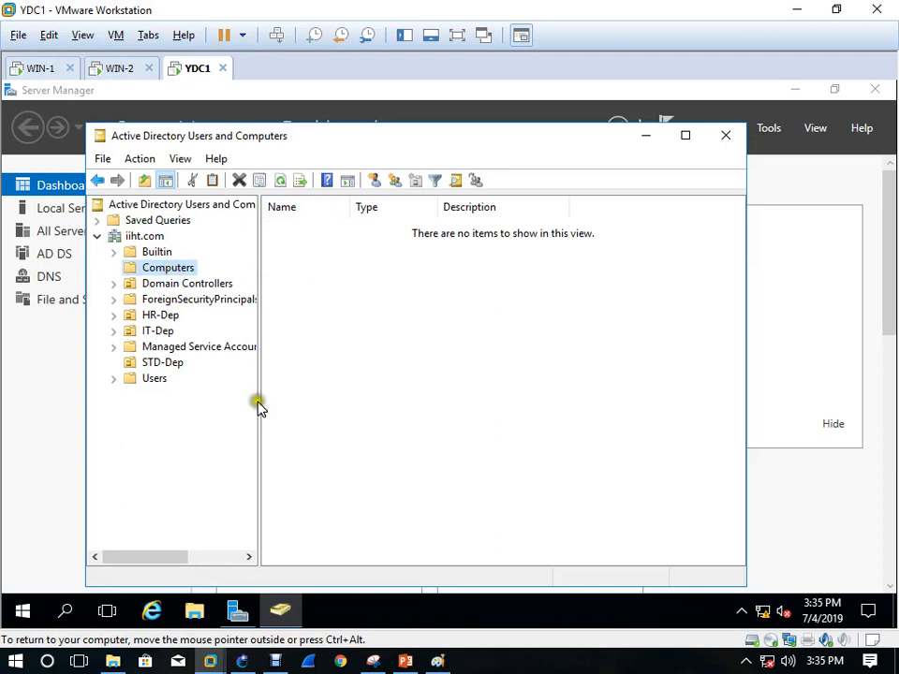
drag(35, 72, 242, 72)
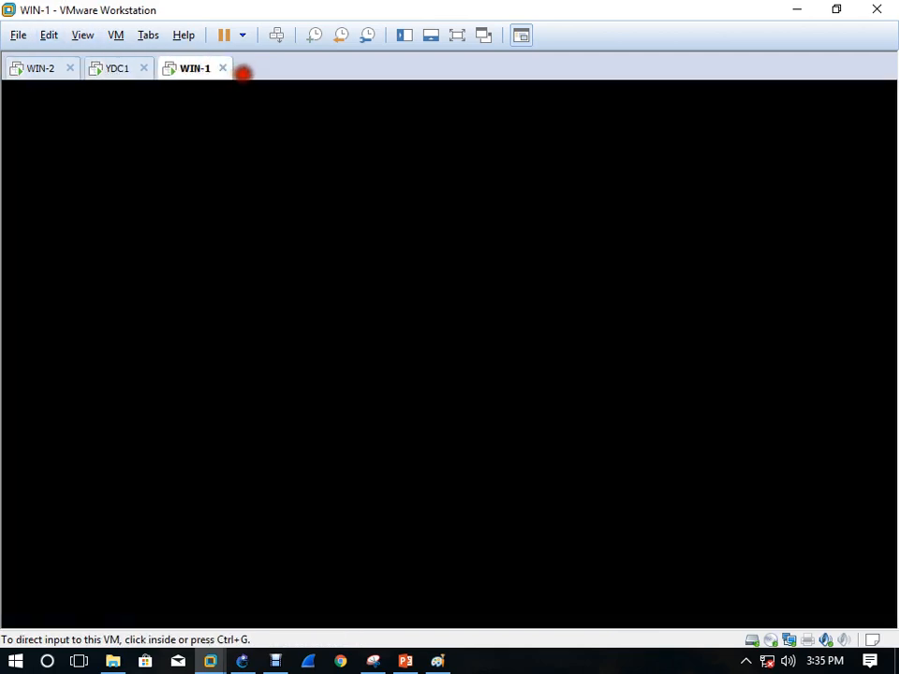
Return to WIN-1 and close the Play School browser window
drag(40, 73, 237, 62)
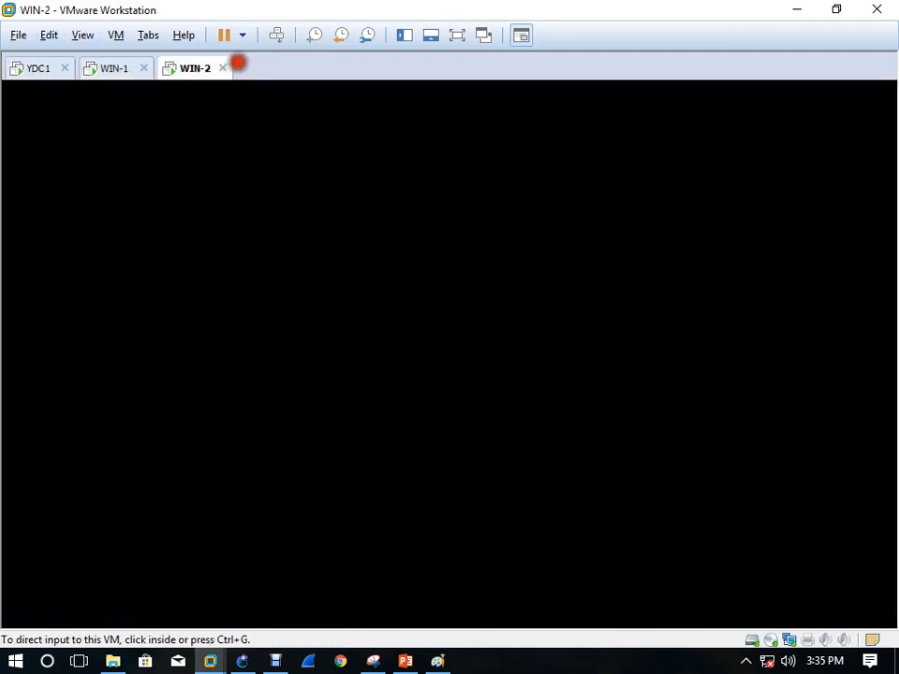
click(104, 77)
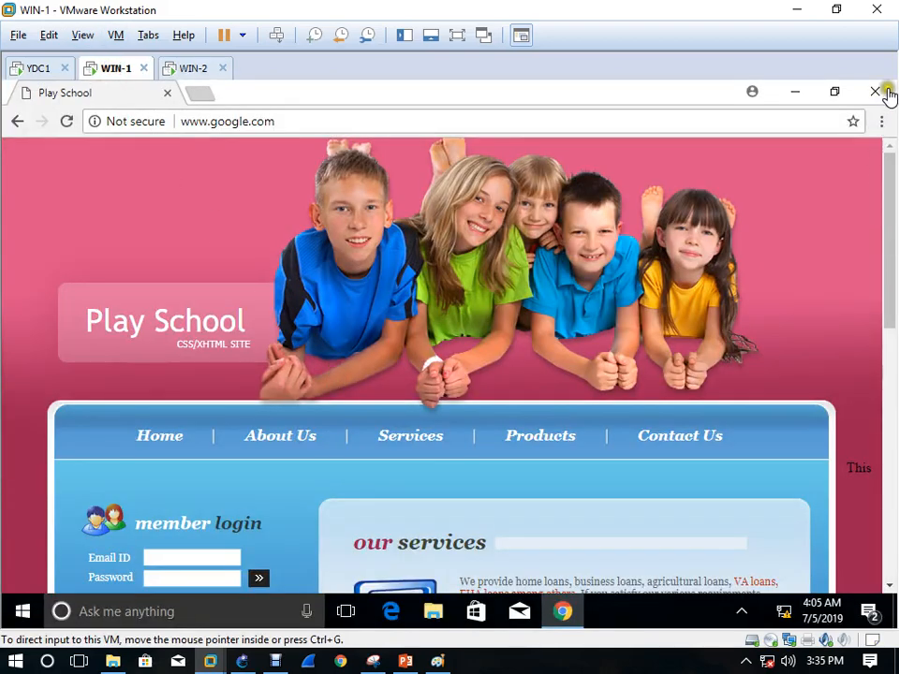
click(876, 92)
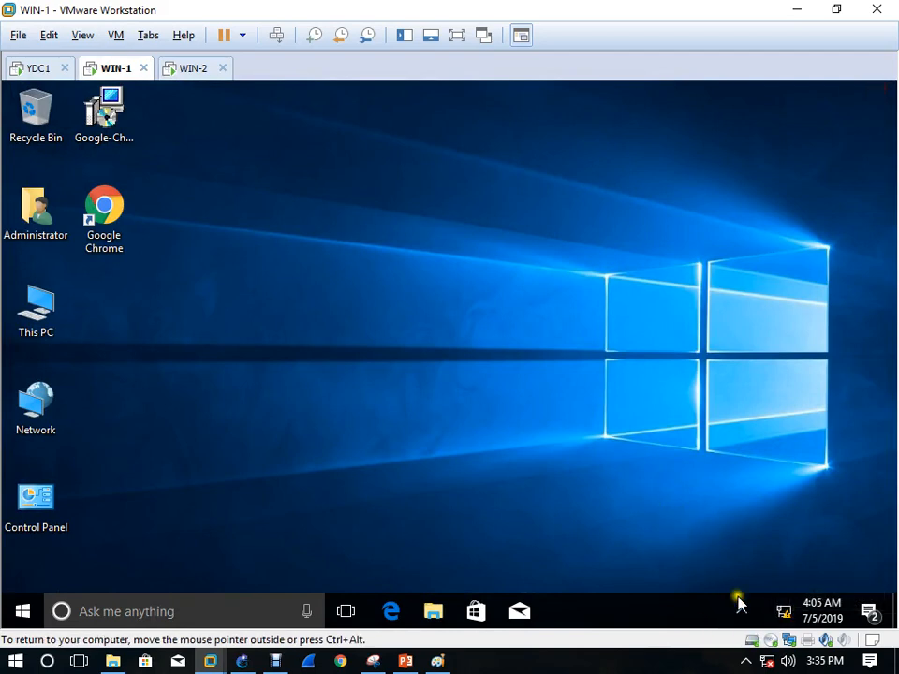
Give WIN-1's Ethernet0 static IP 192.168.10.2, mask 255.255.255.0, DNS 192.168.10.1
right_click(792, 618)
click(777, 598)
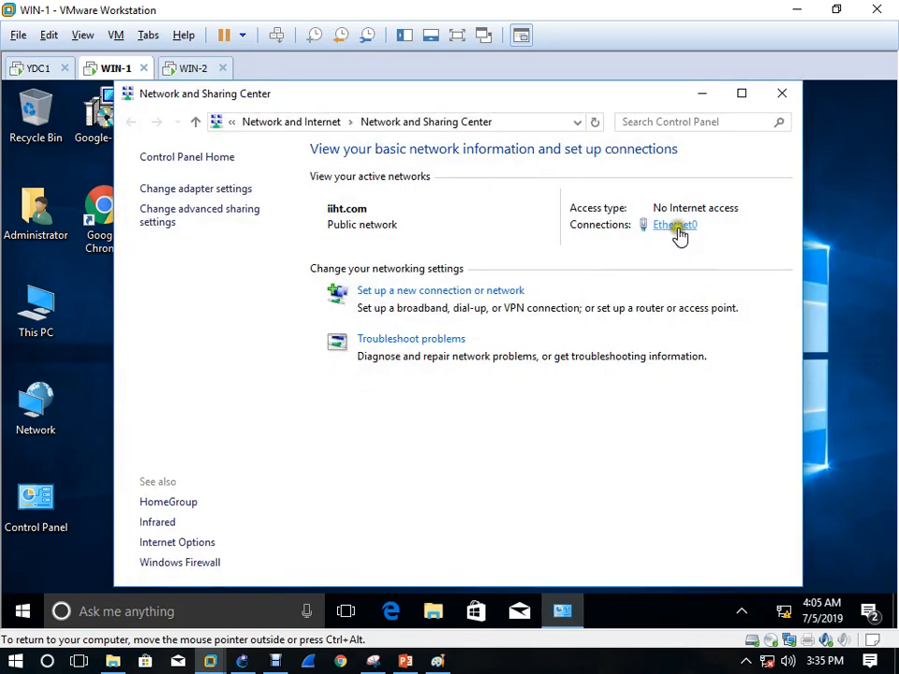
click(677, 229)
click(363, 490)
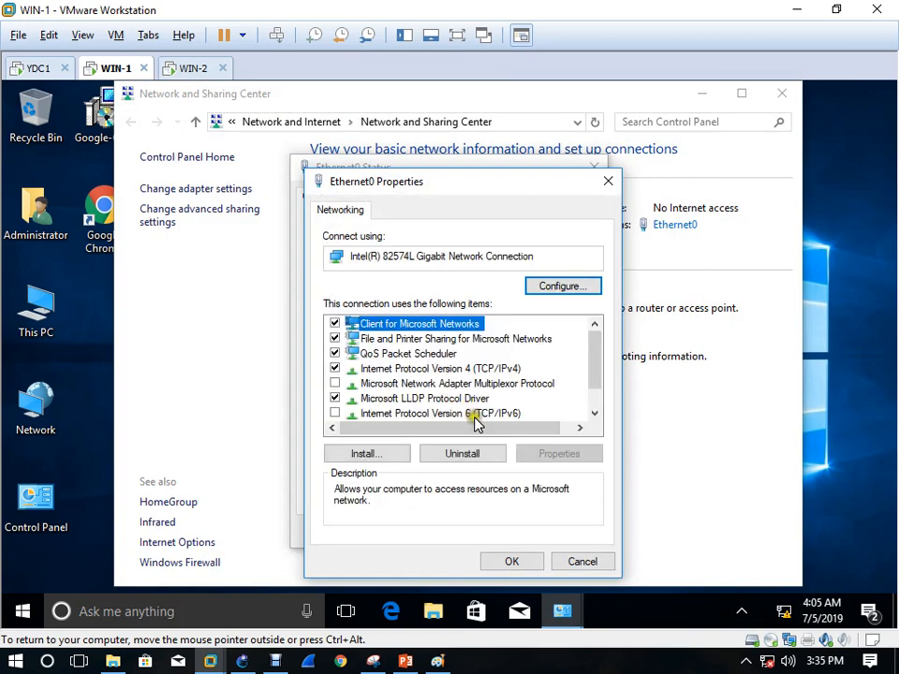
double_click(506, 368)
click(476, 326)
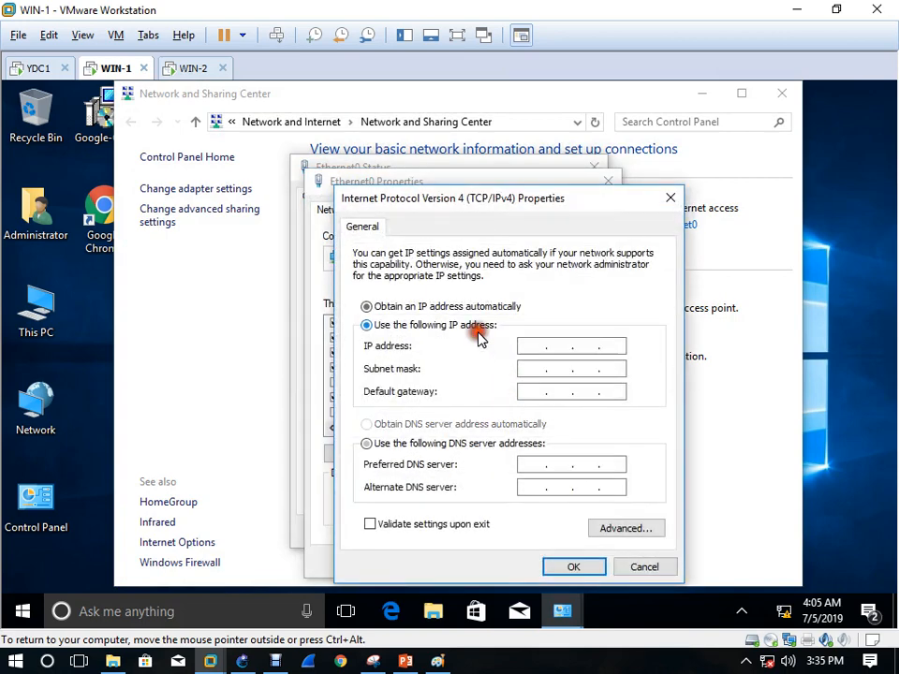
click(529, 346)
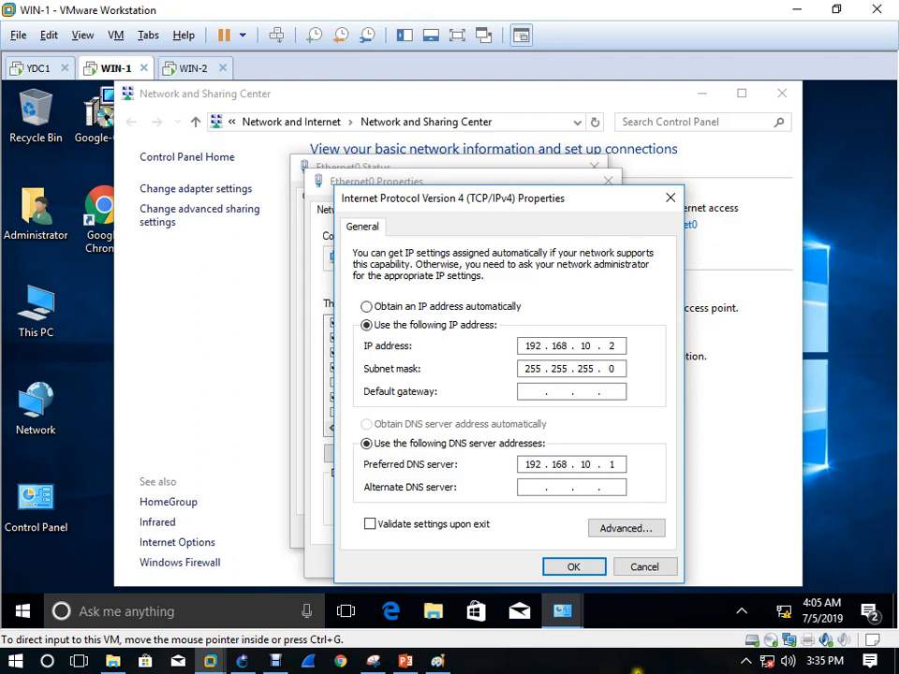
click(575, 567)
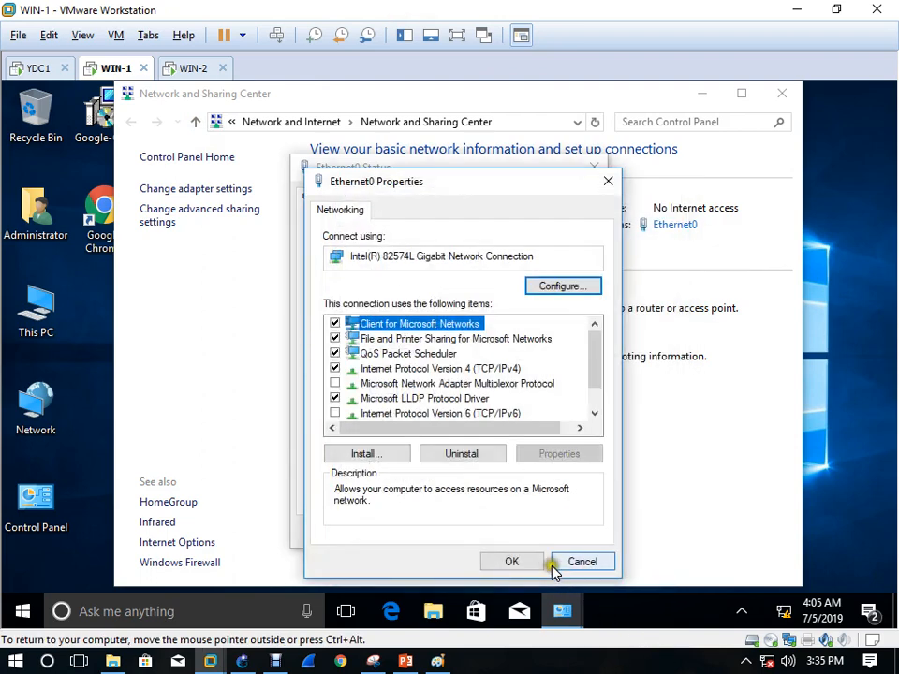
click(537, 562)
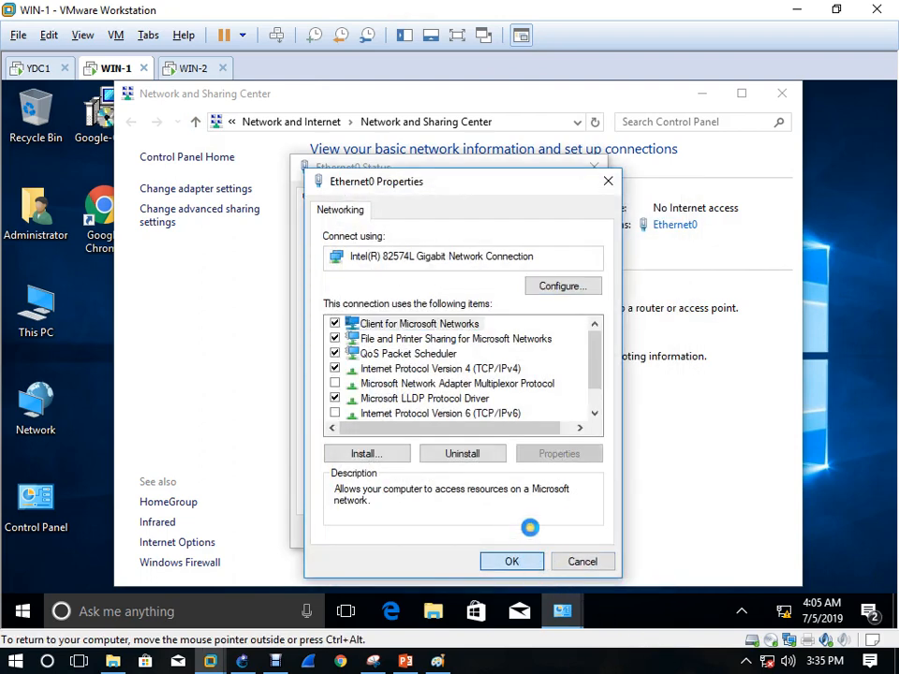
click(183, 71)
Sign in to WIN-2 with the account password and close the Play School browser window
click(168, 262)
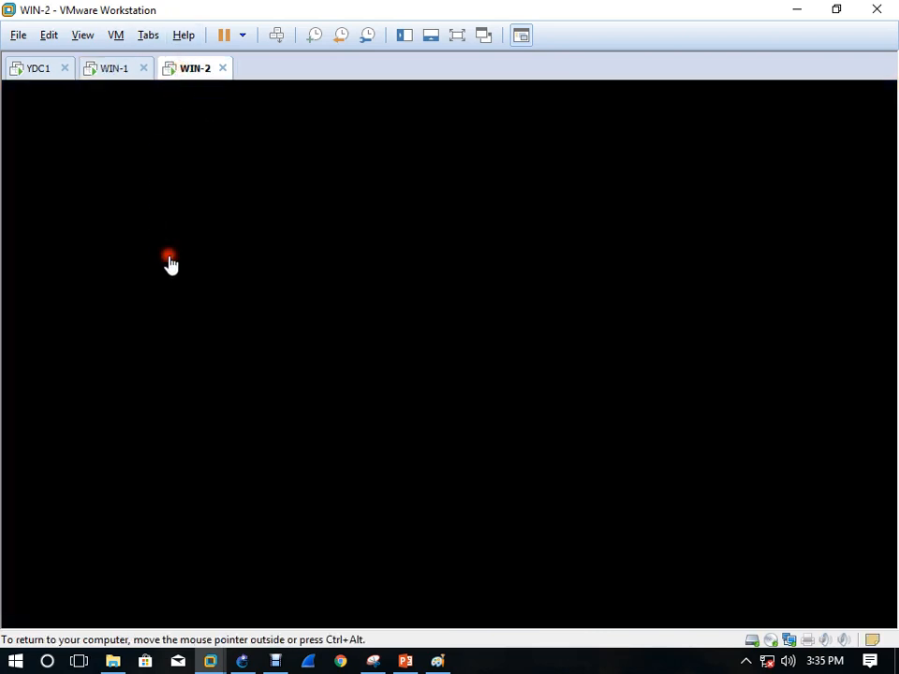
click(418, 327)
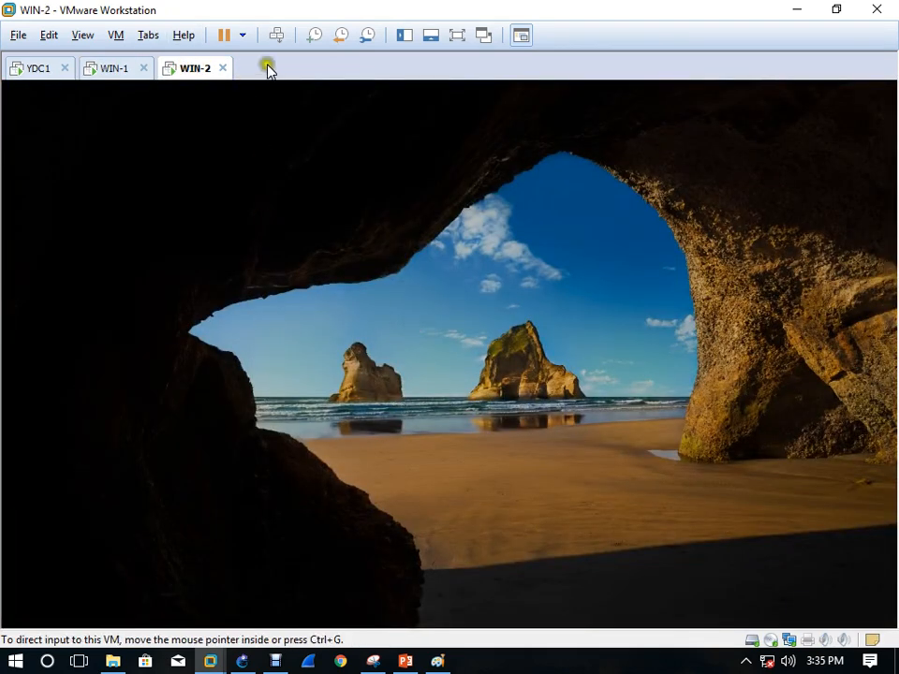
click(275, 35)
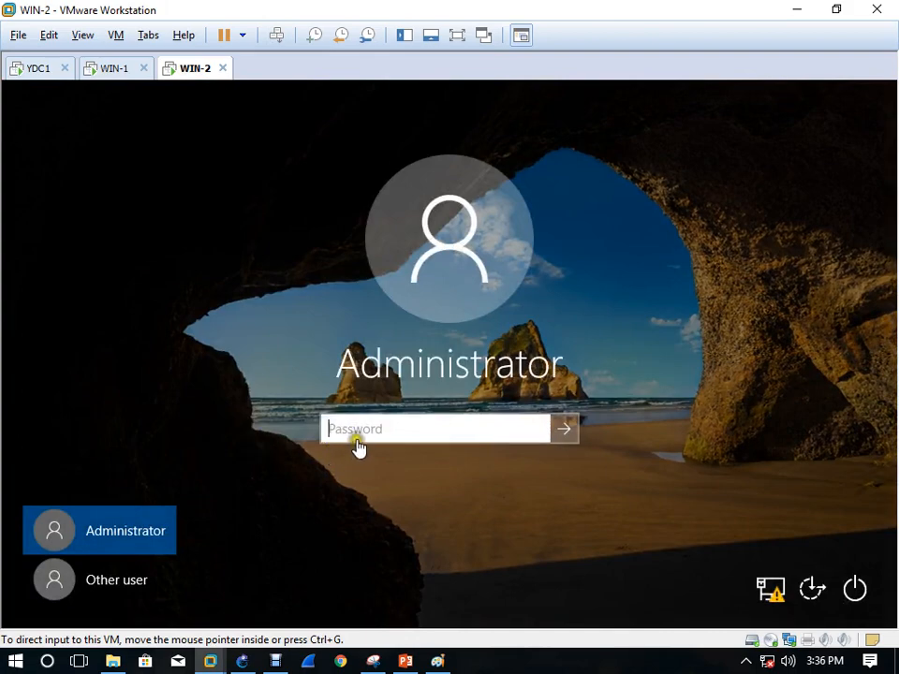
click(359, 433)
text(P)
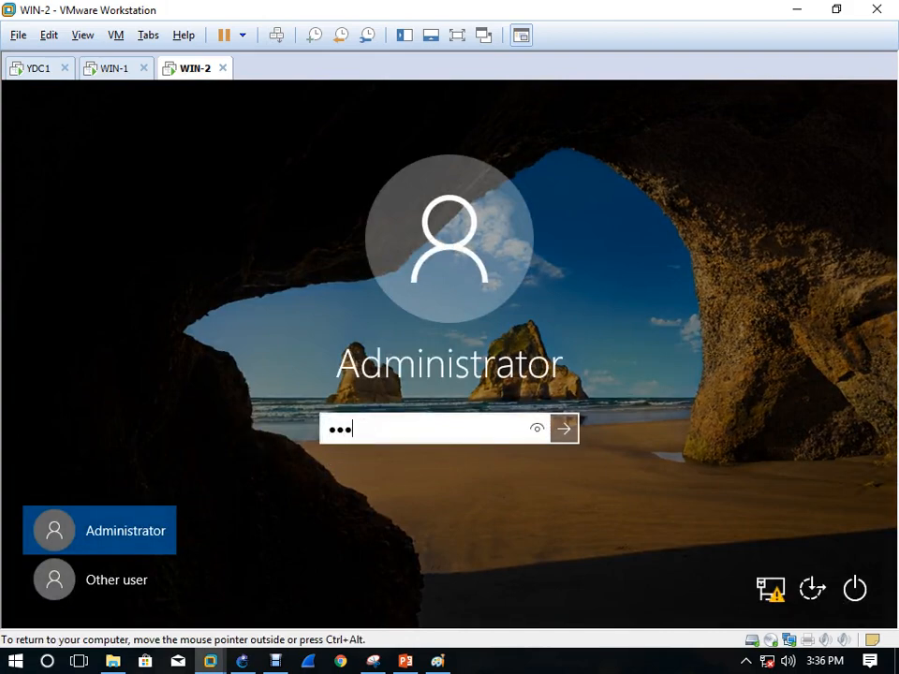
key(Return)
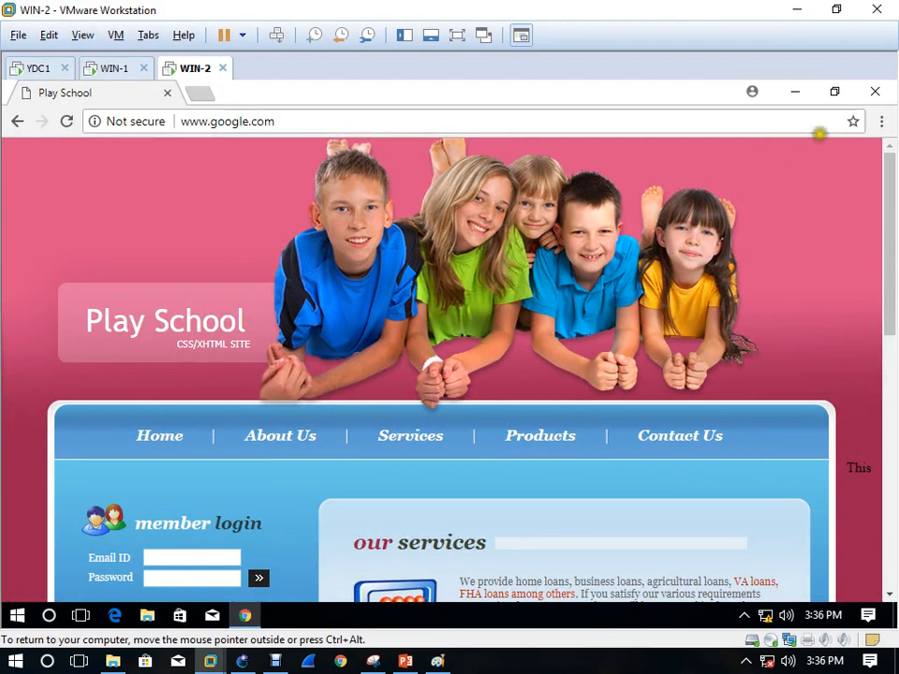
click(875, 93)
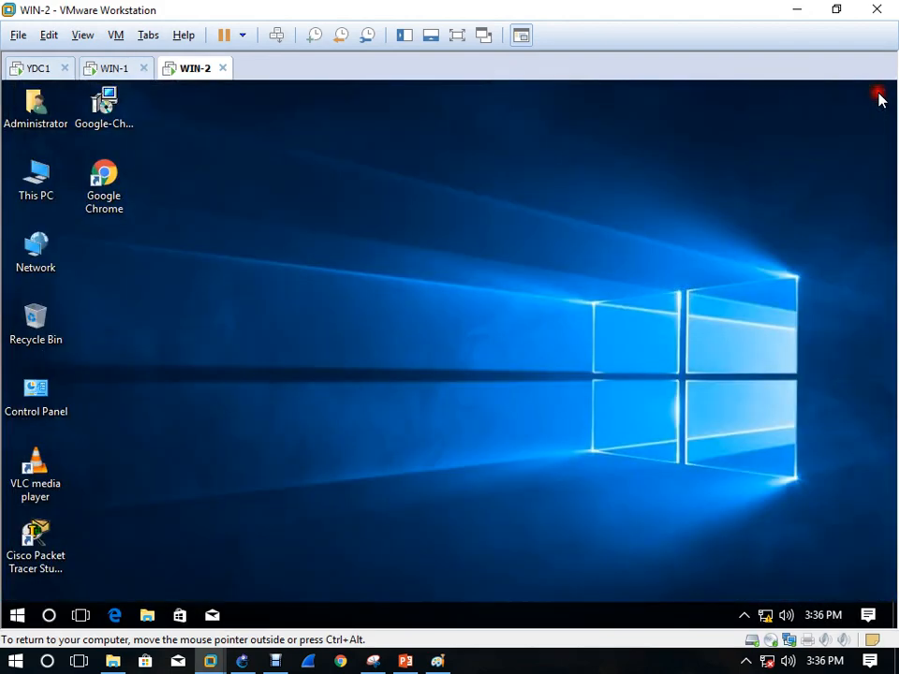
Open the IPv4 properties of WIN-2's Ethernet0 adapter from the network adapter list
right_click(766, 615)
click(776, 603)
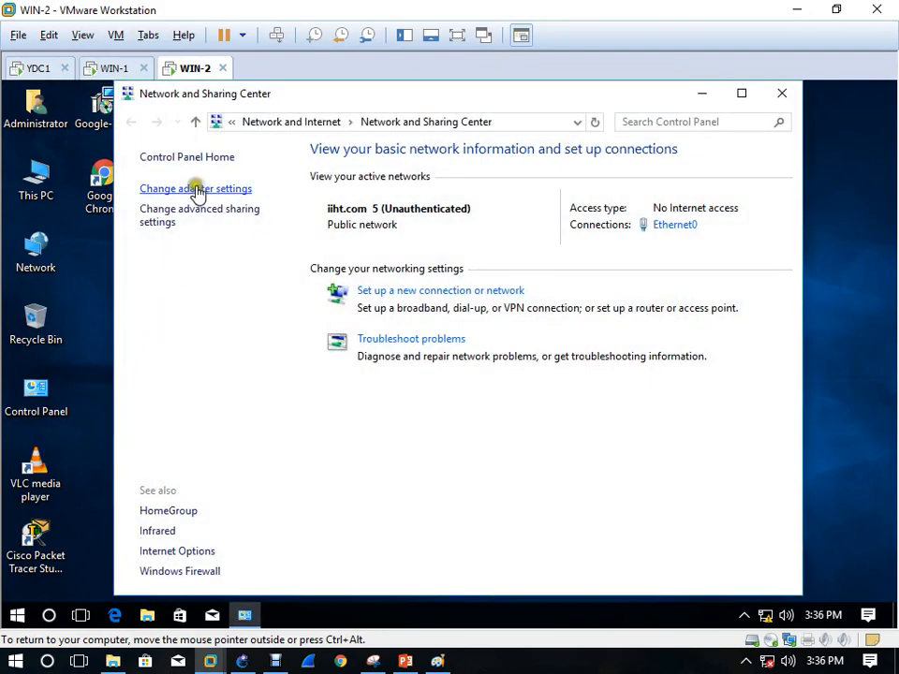
click(197, 190)
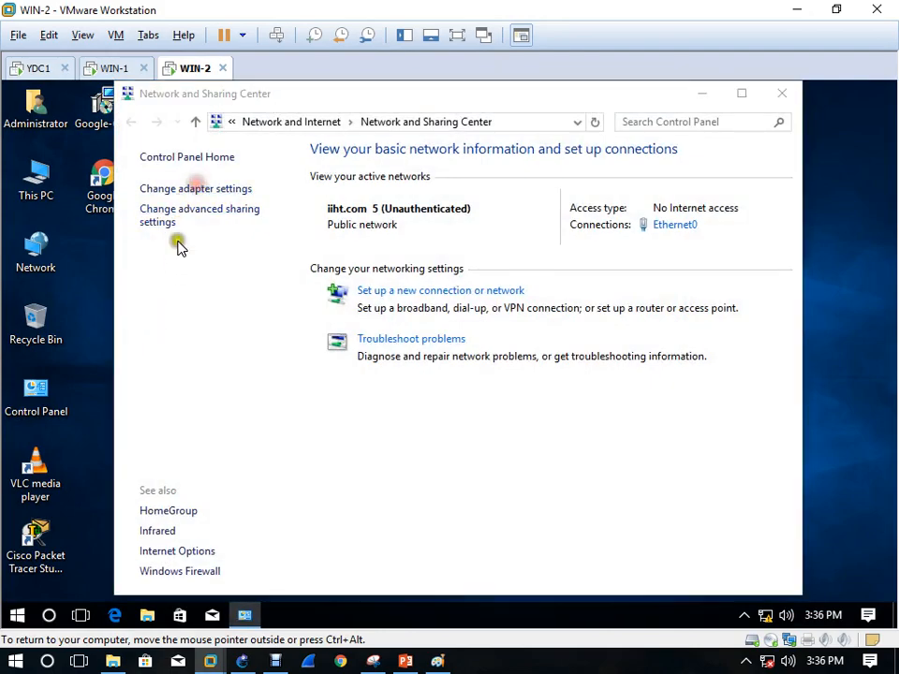
right_click(197, 208)
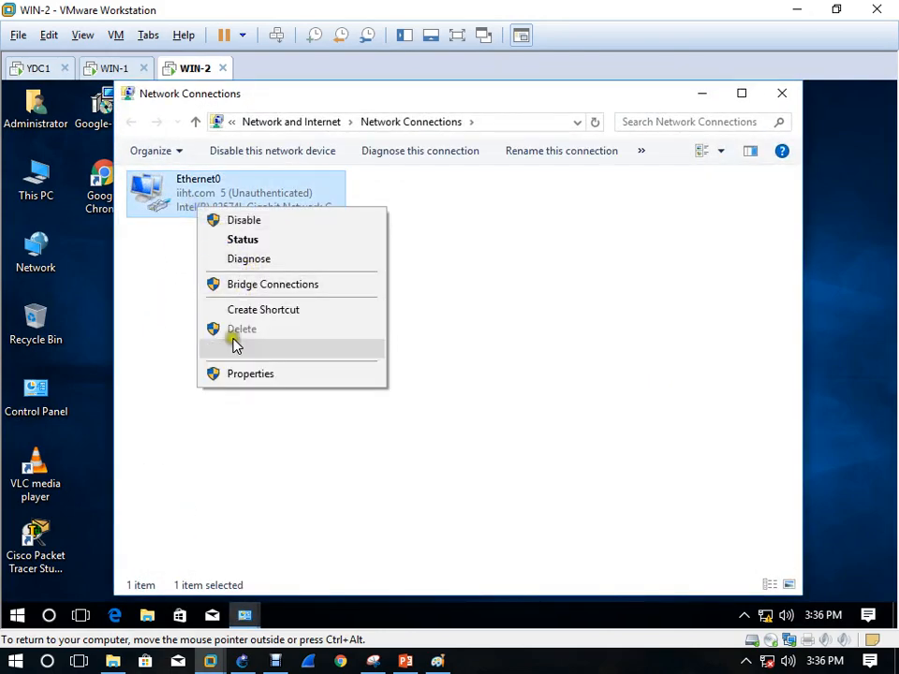
click(243, 373)
scroll(307, 397, down, 1)
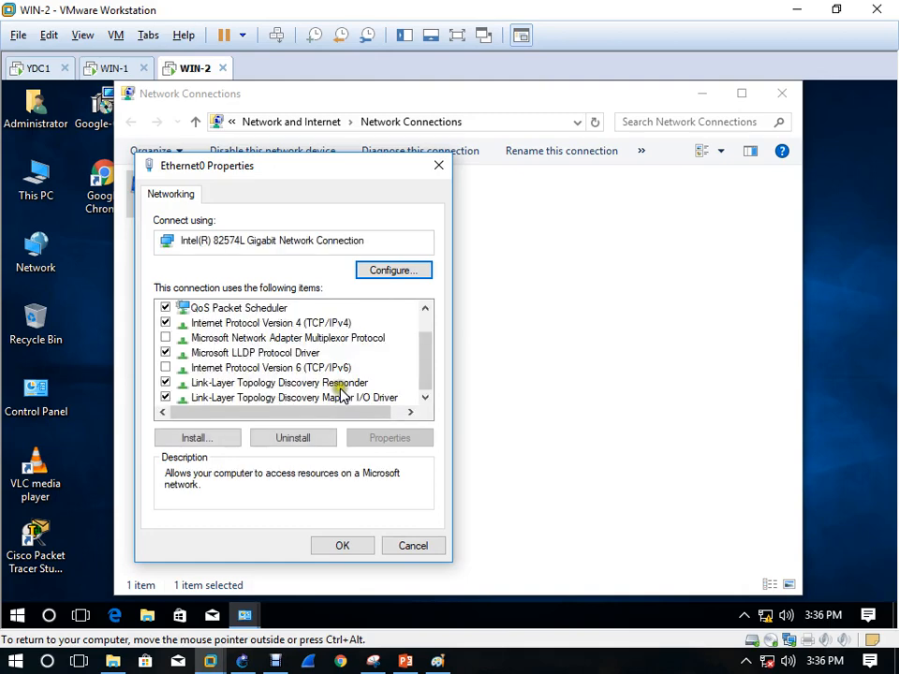
click(339, 324)
double_click(339, 324)
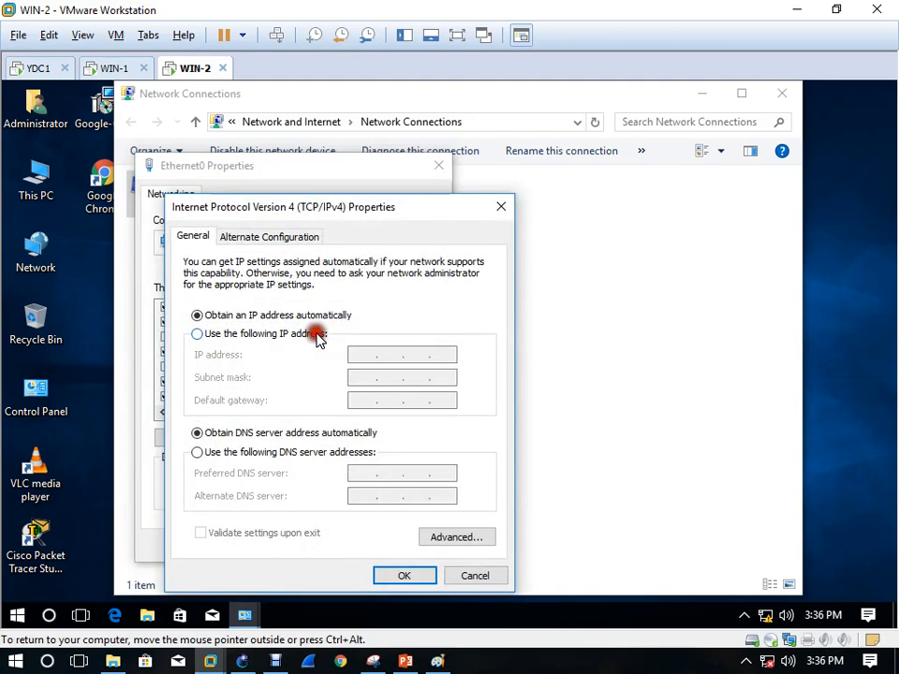
Set static IP 192.168.10.3, mask 255.255.255.0, DNS 192.168.10.1, and close the windows
click(316, 335)
click(357, 354)
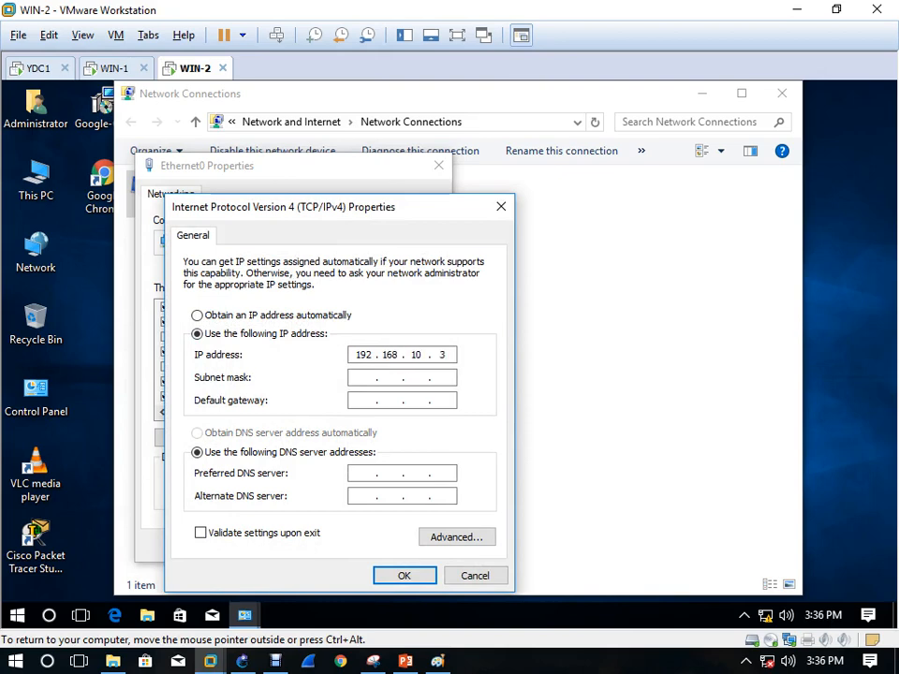
key(Tab)
key(Tab)
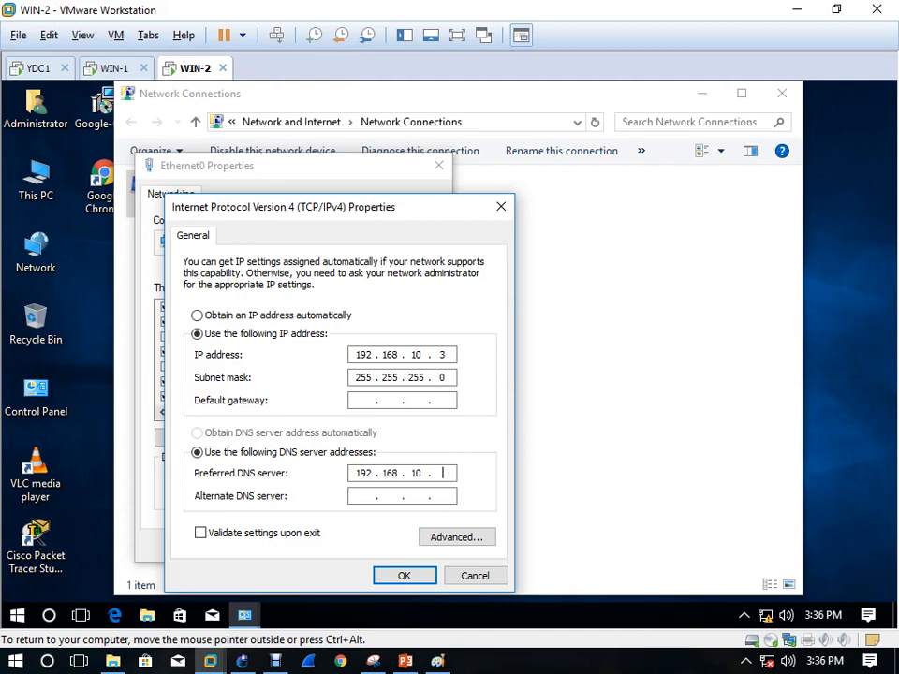
click(405, 576)
click(349, 546)
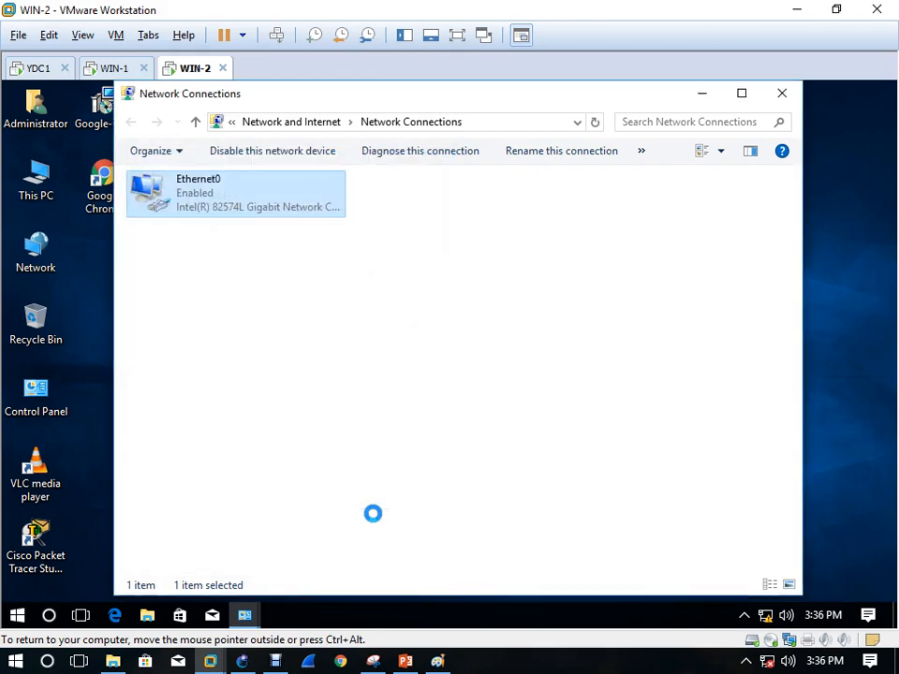
click(780, 93)
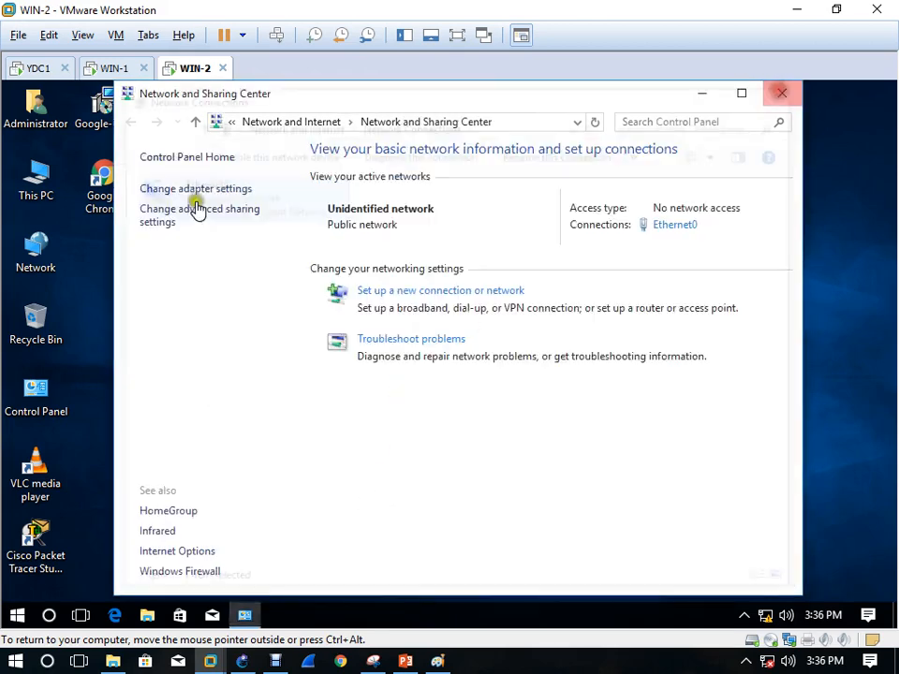
Try joining WIN-2 to domain 'iiht' from System Properties and dismiss the no-domain-controller error
click(781, 93)
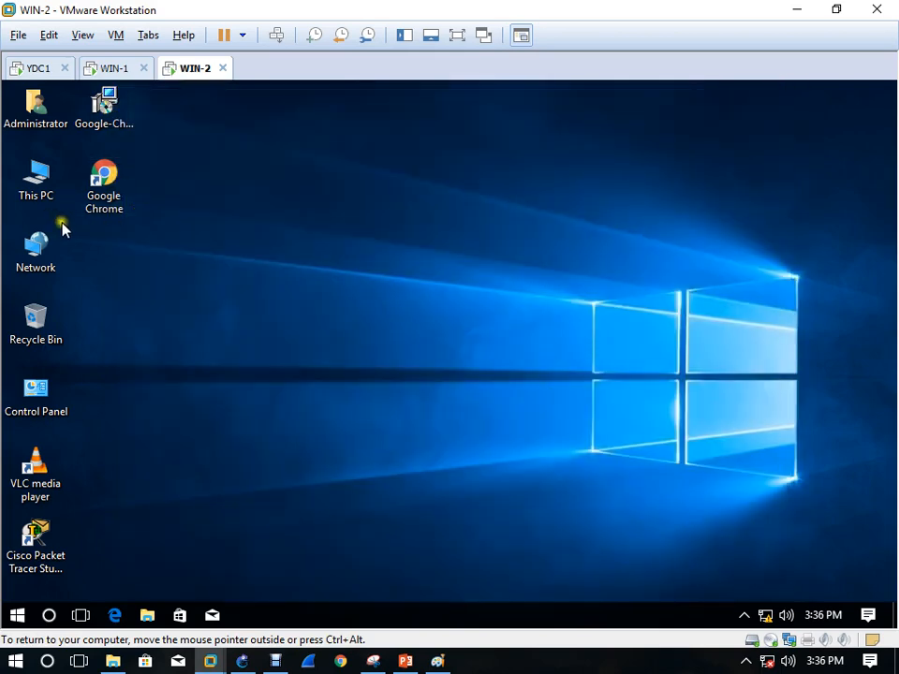
right_click(45, 194)
click(139, 393)
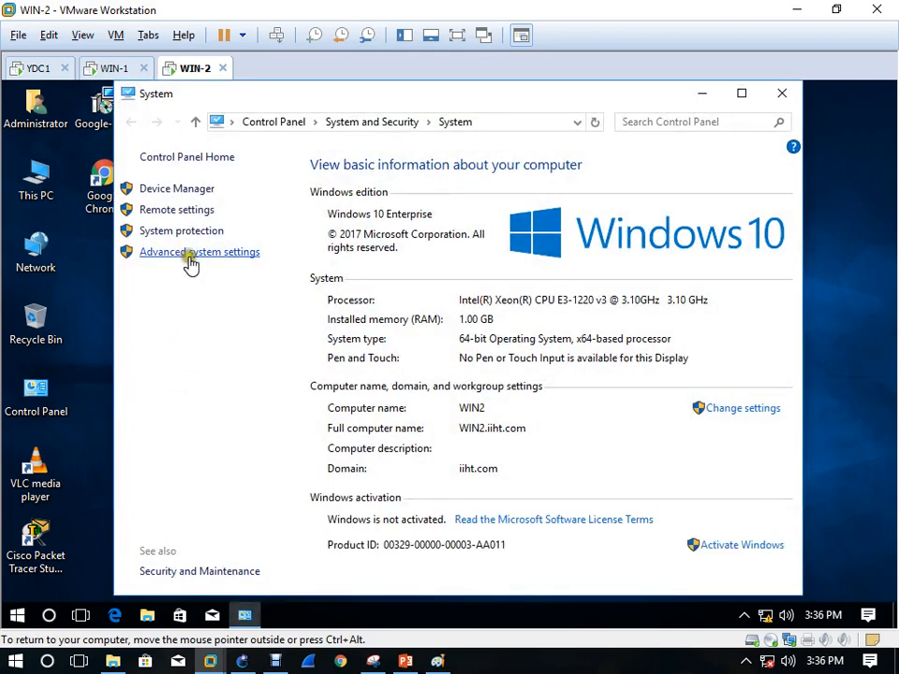
click(766, 408)
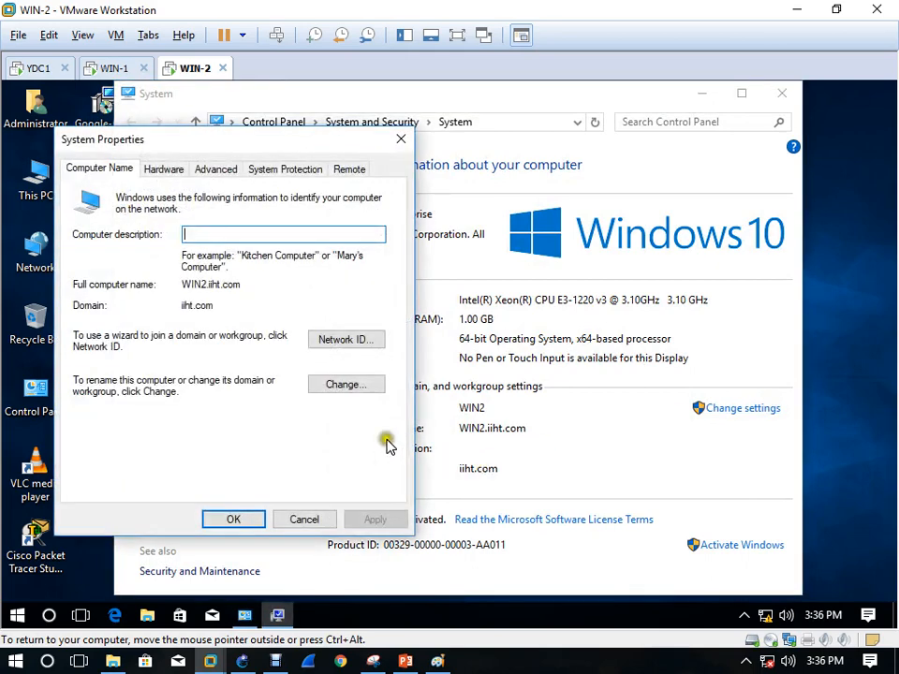
click(320, 379)
click(147, 393)
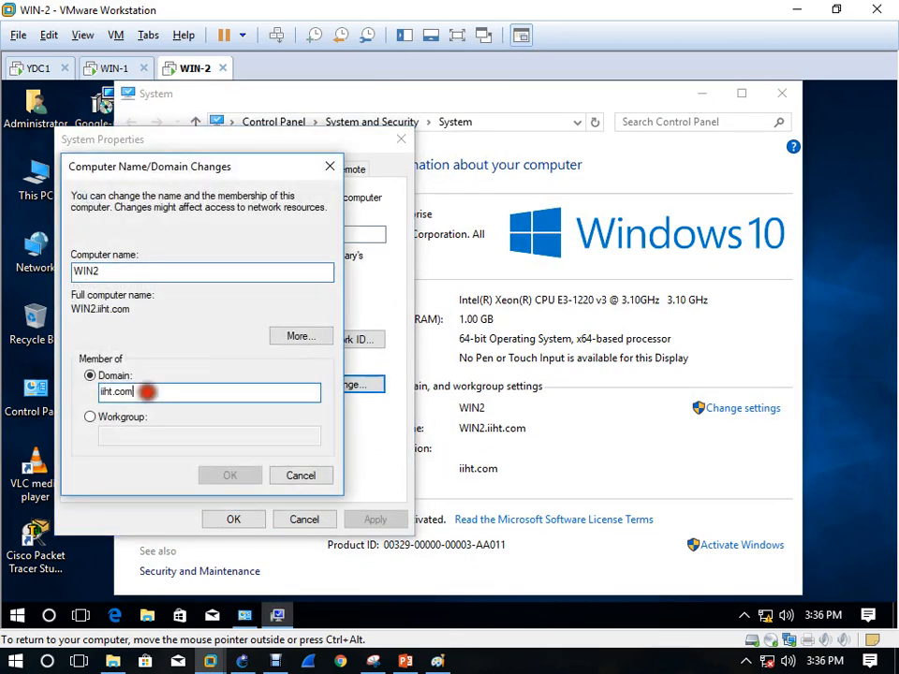
key(BackSpace)
key(BackSpace)
key(BackSpace)
key(BackSpace)
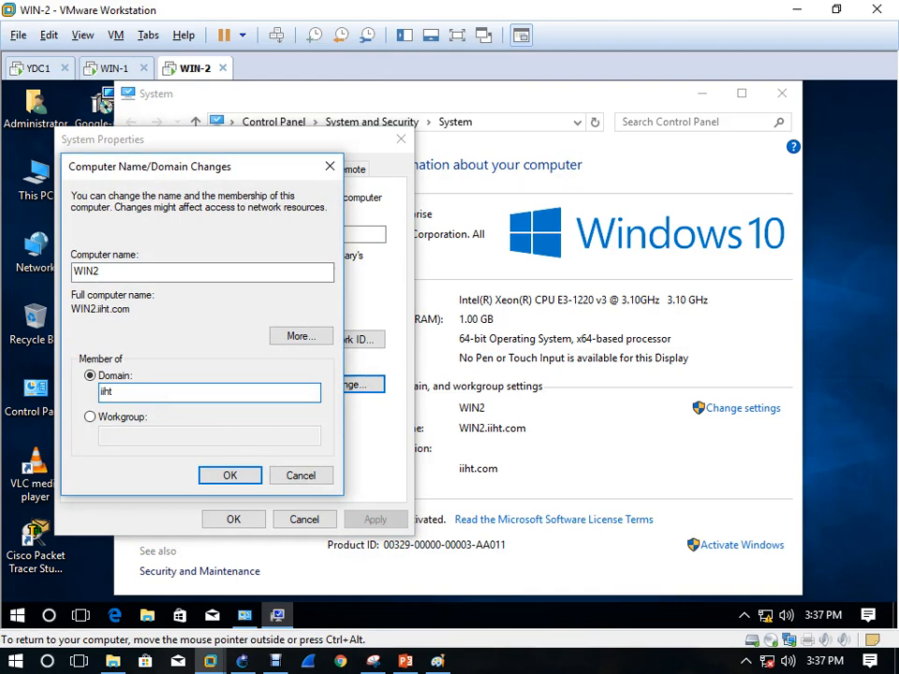
key(Return)
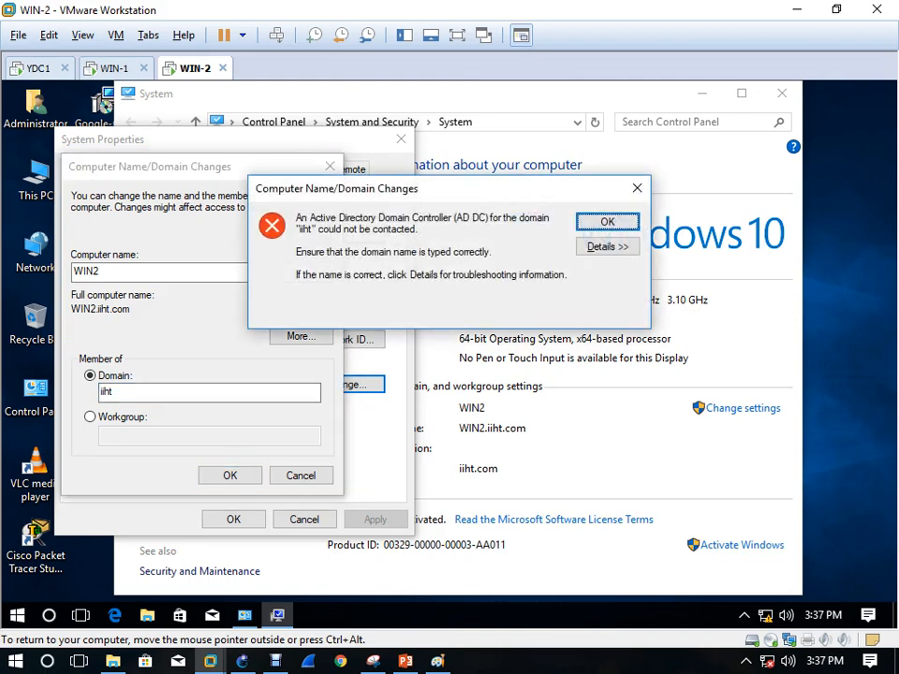
click(606, 222)
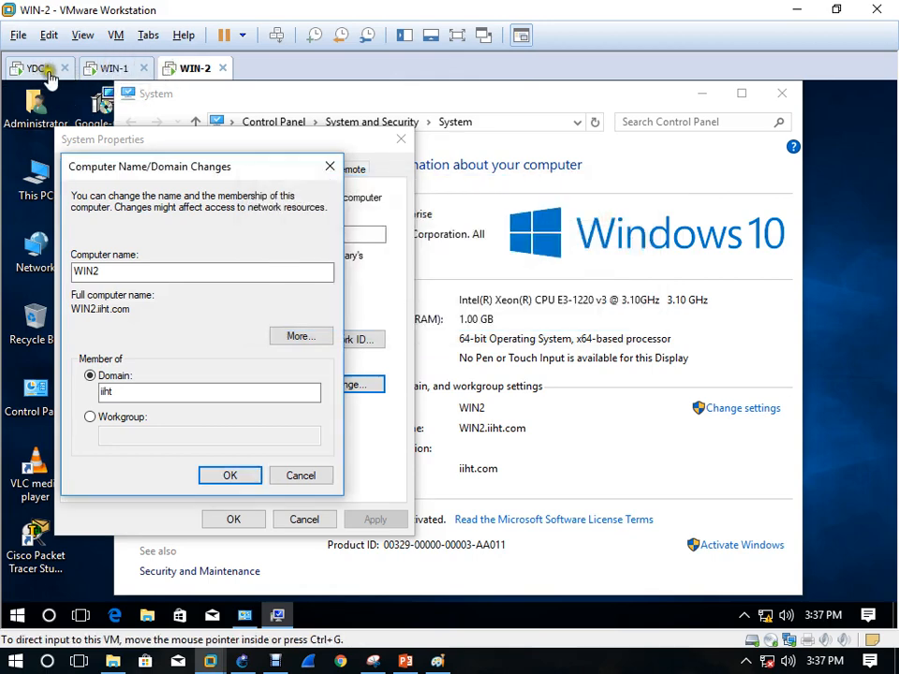
Connect YDC1's network adapter to the custom VMnet0 network
right_click(42, 73)
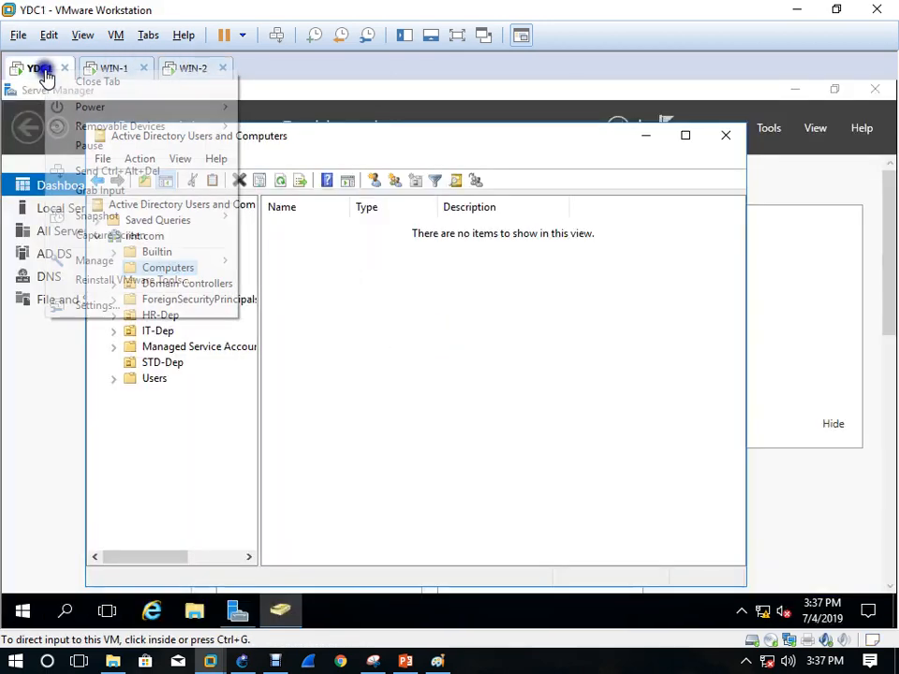
click(165, 309)
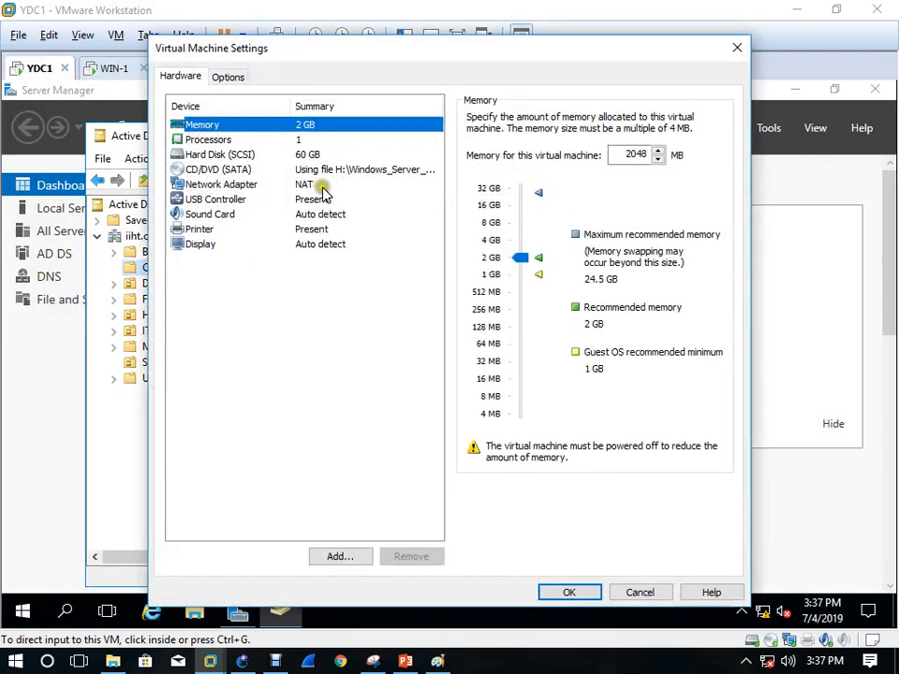
click(319, 186)
click(520, 265)
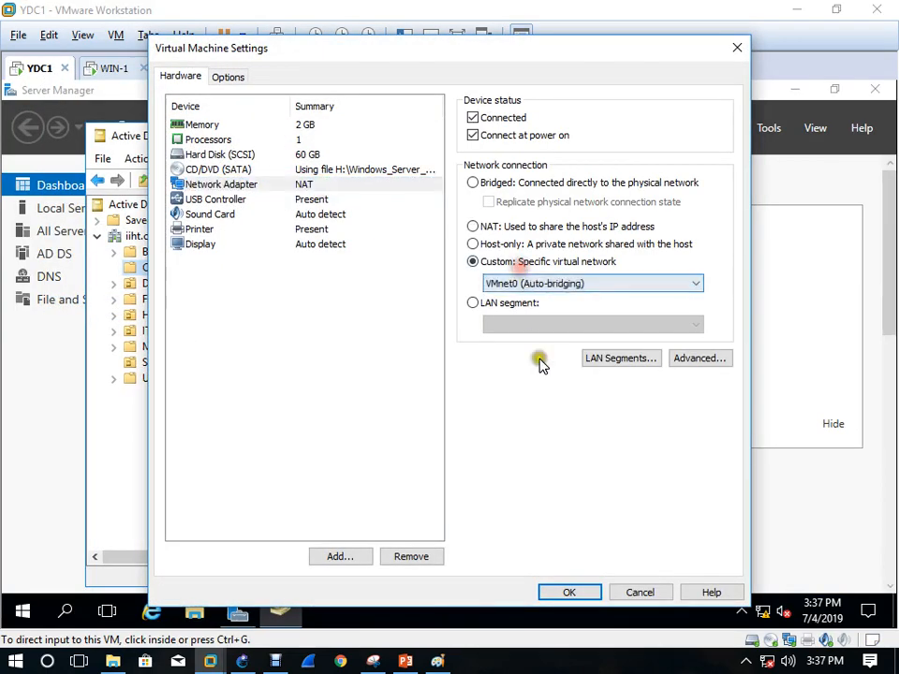
click(571, 593)
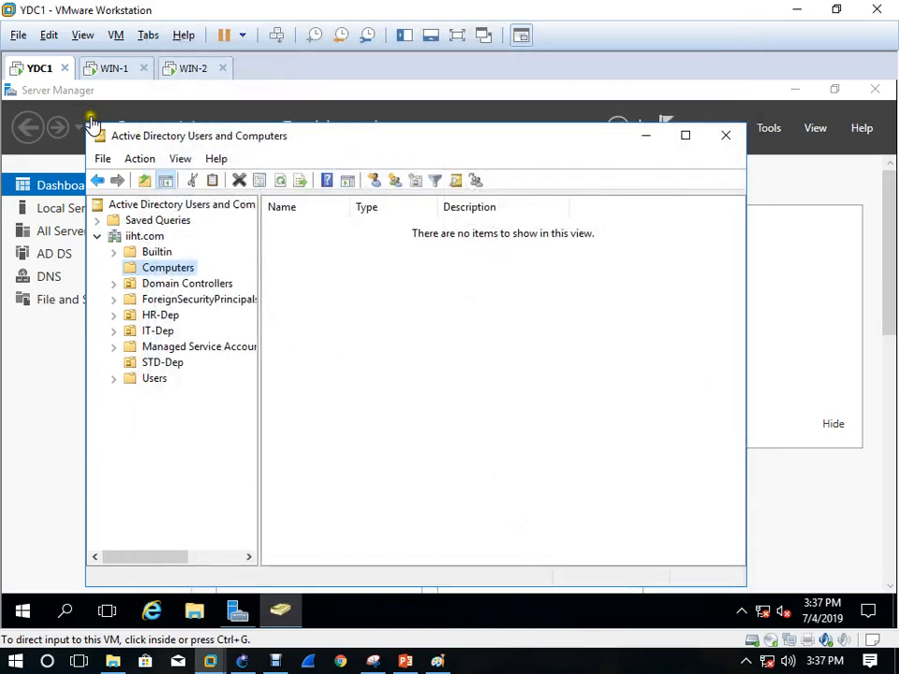
Review WIN-1's virtual machine settings, then close its Ethernet0 status window
click(113, 68)
right_click(118, 72)
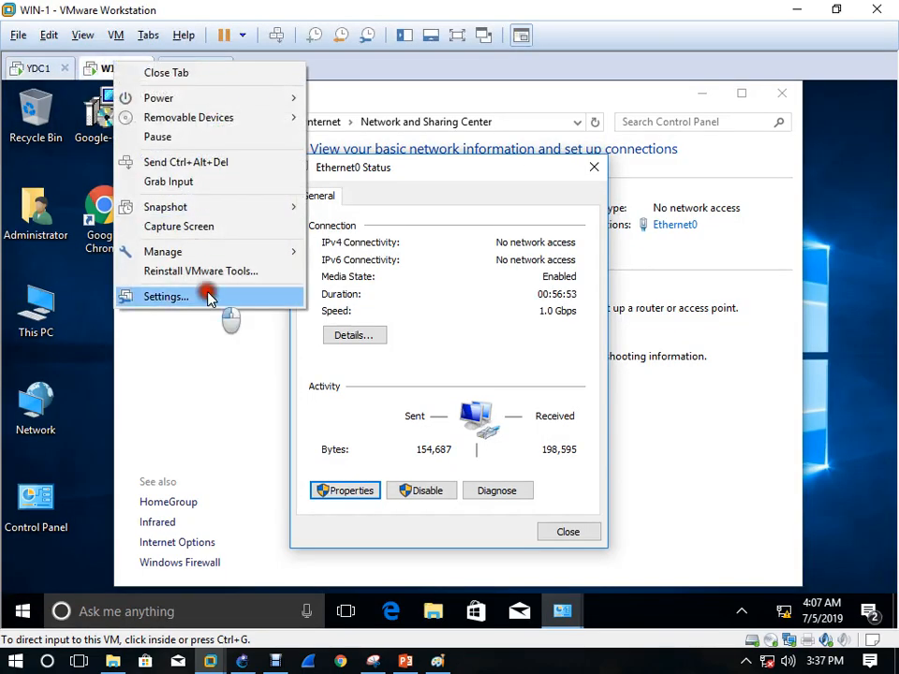
click(208, 293)
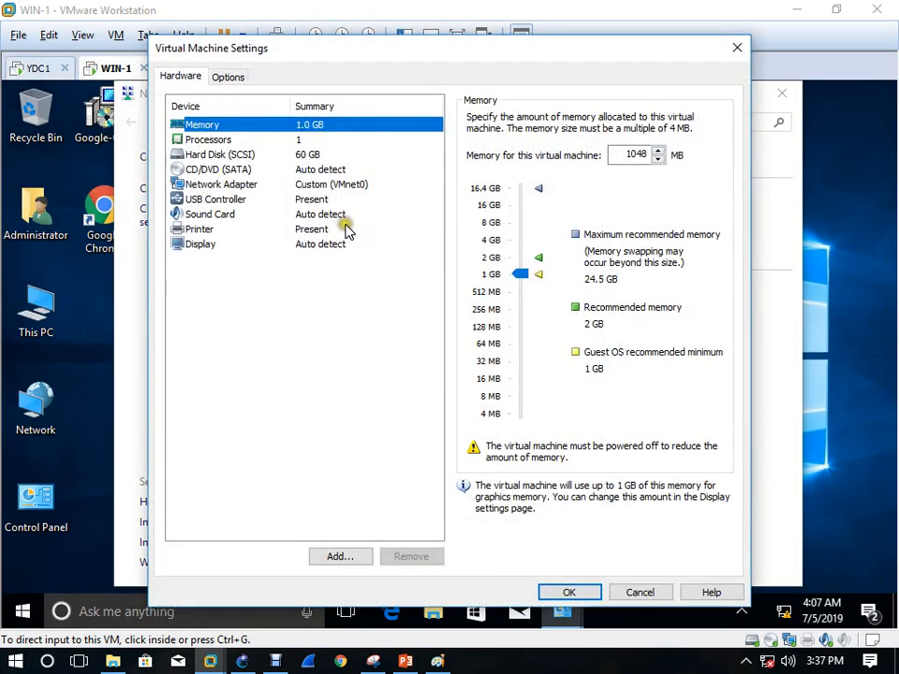
click(569, 593)
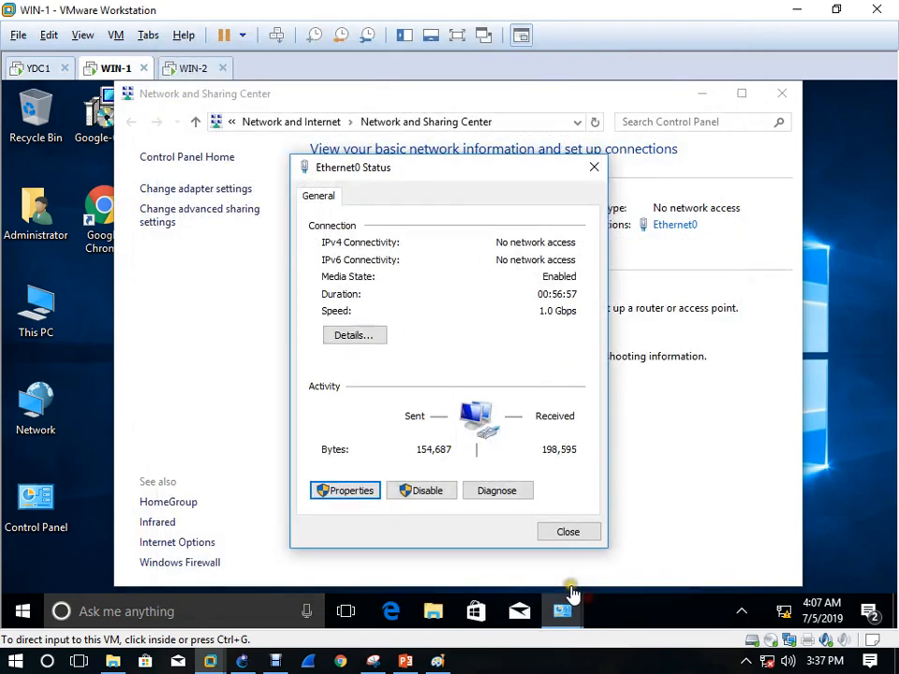
click(567, 534)
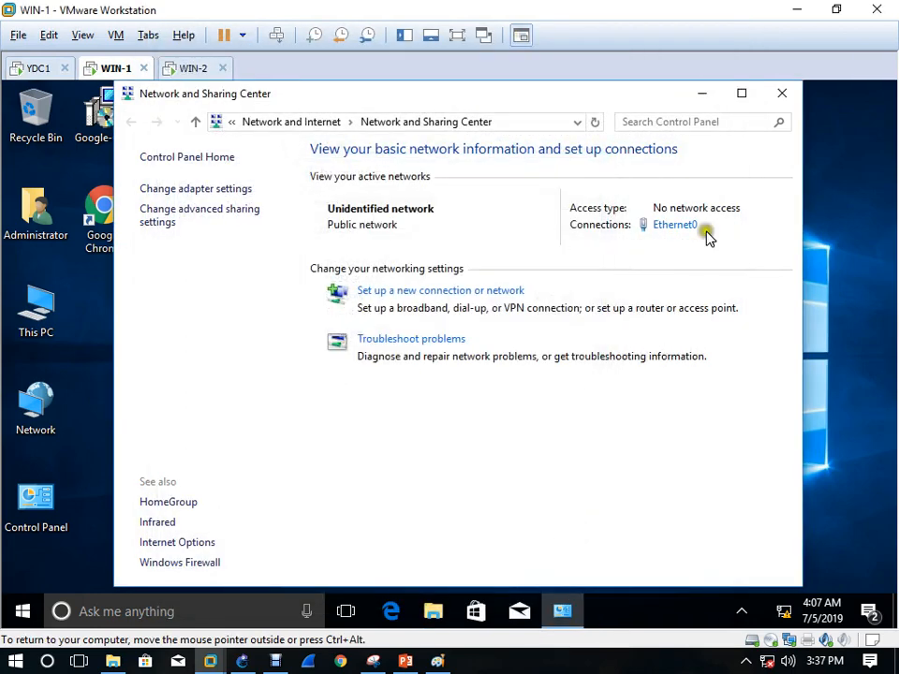
On WIN-1, open the Computer Name/Domain Changes dialog from This PC's system properties
click(785, 94)
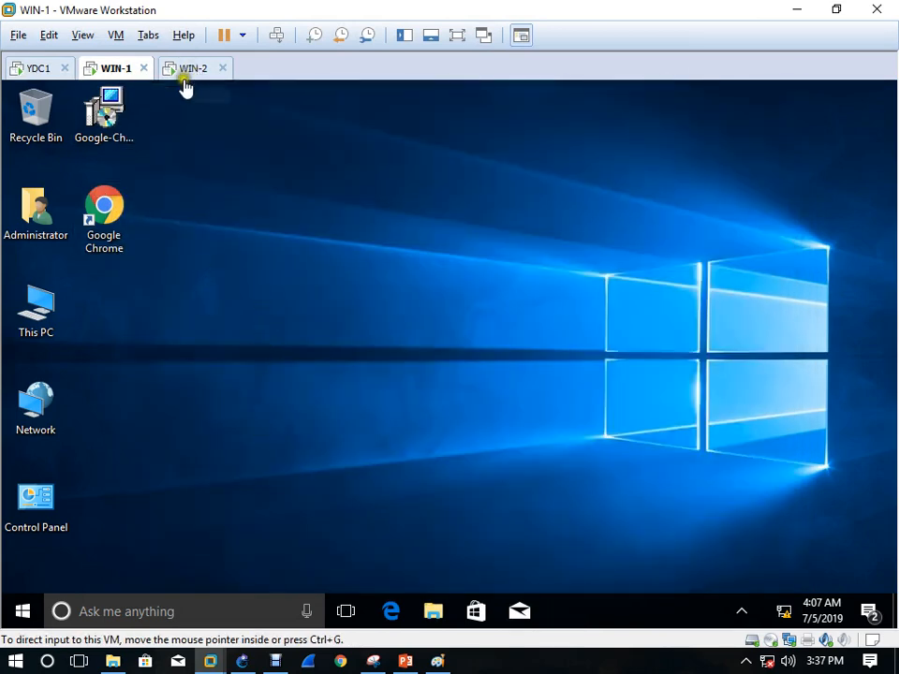
right_click(50, 327)
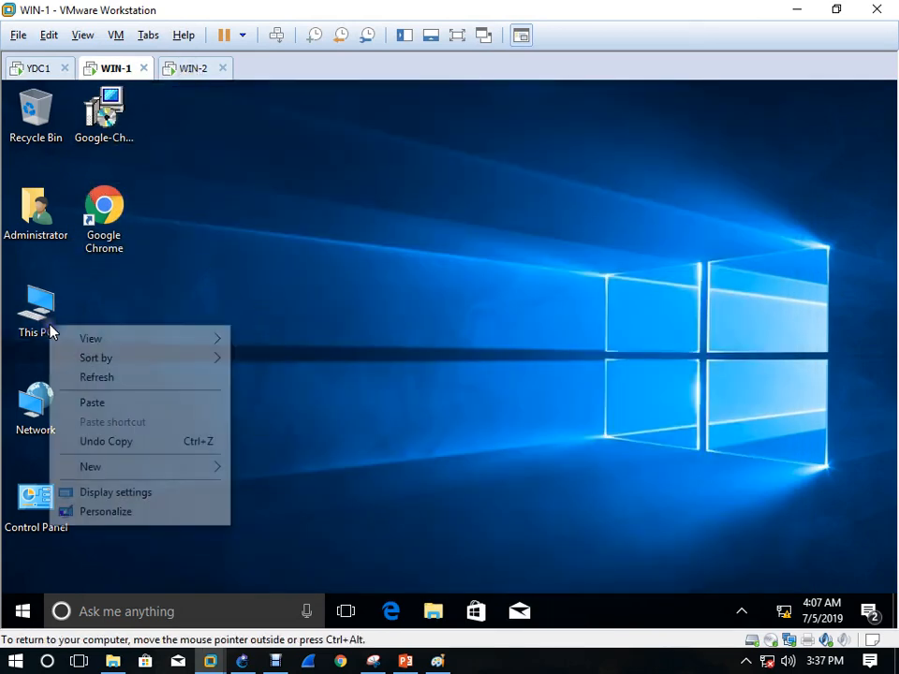
click(45, 305)
right_click(45, 296)
click(140, 501)
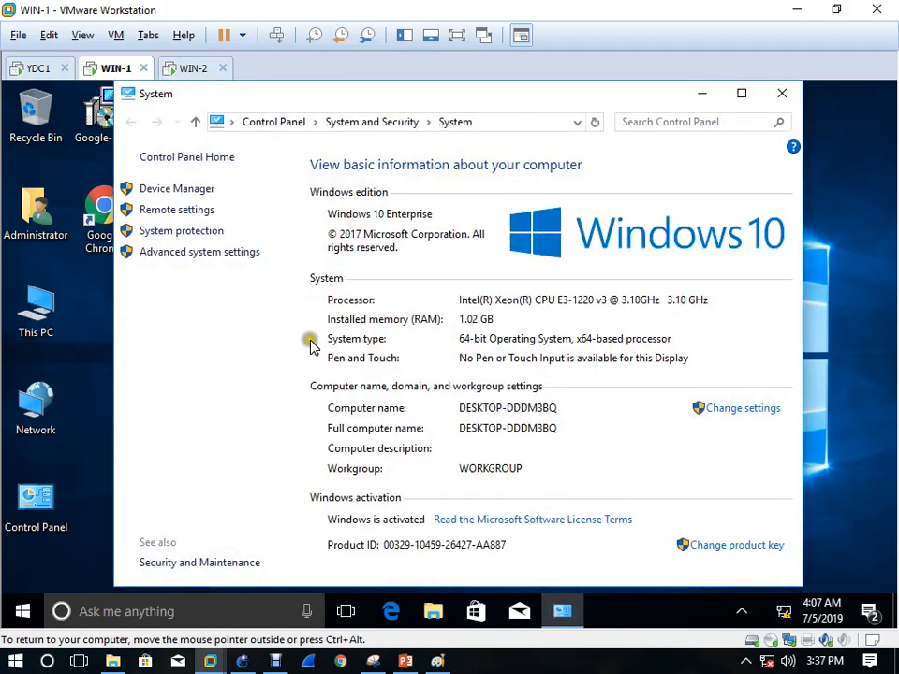
click(740, 410)
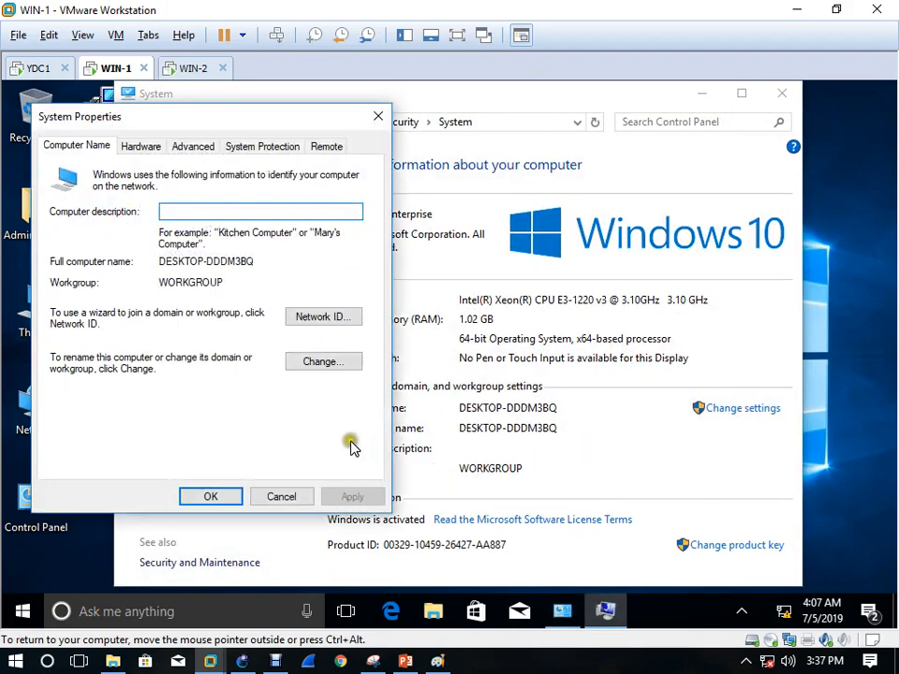
click(323, 362)
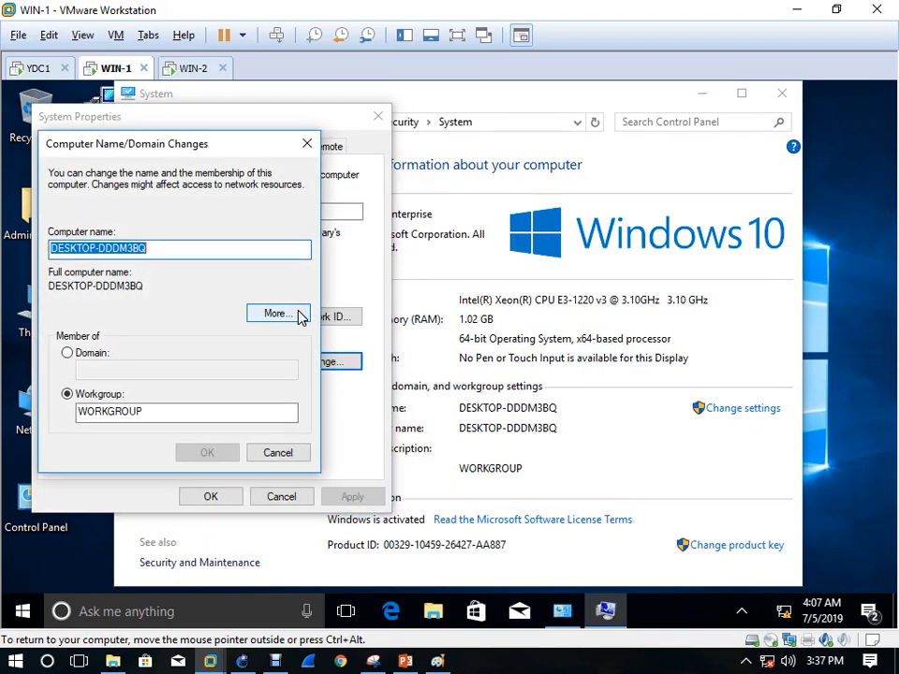
click(299, 319)
click(344, 341)
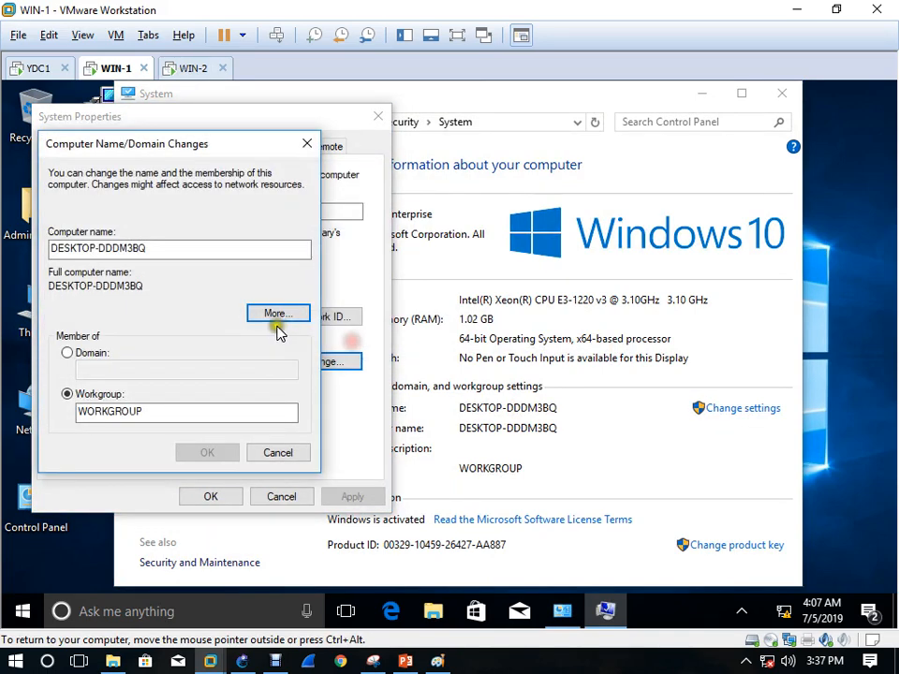
Rename the computer to WIN1, set DNS suffix iiht.com, and join domain iiht
drag(172, 246, 6, 267)
text(WIN1)
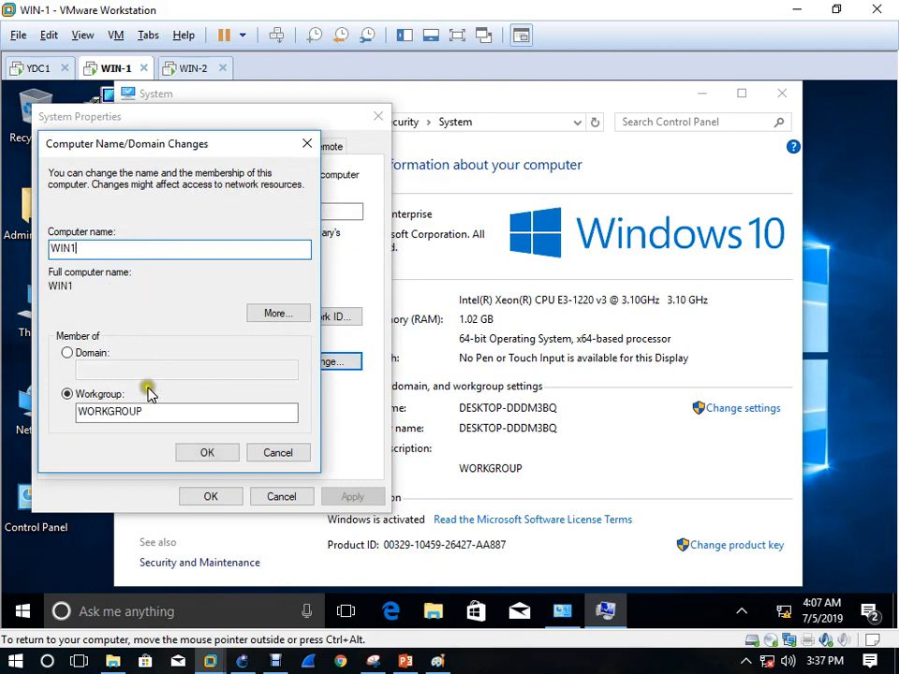
click(274, 315)
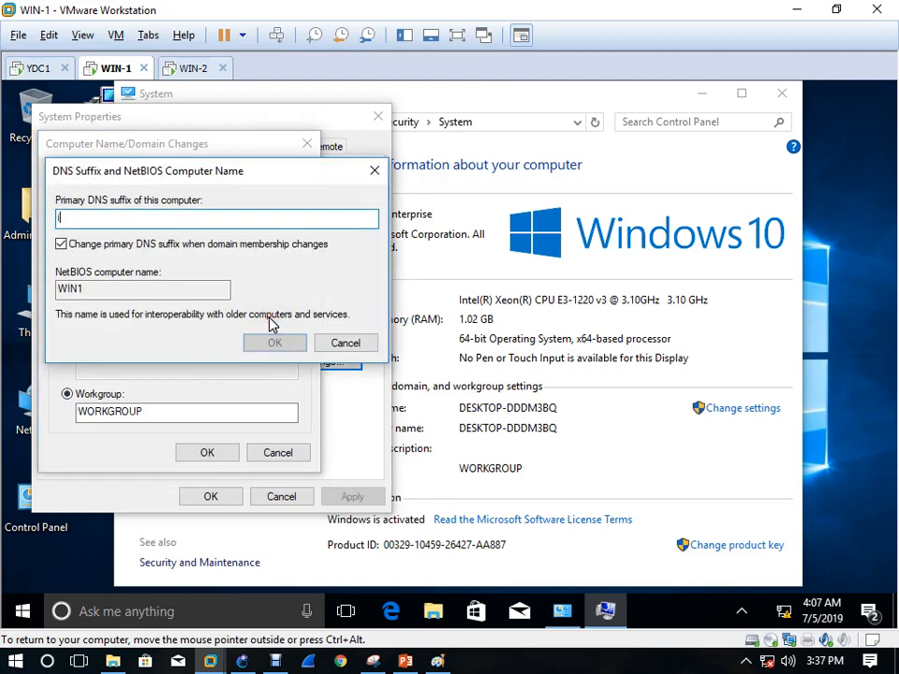
text(iih)
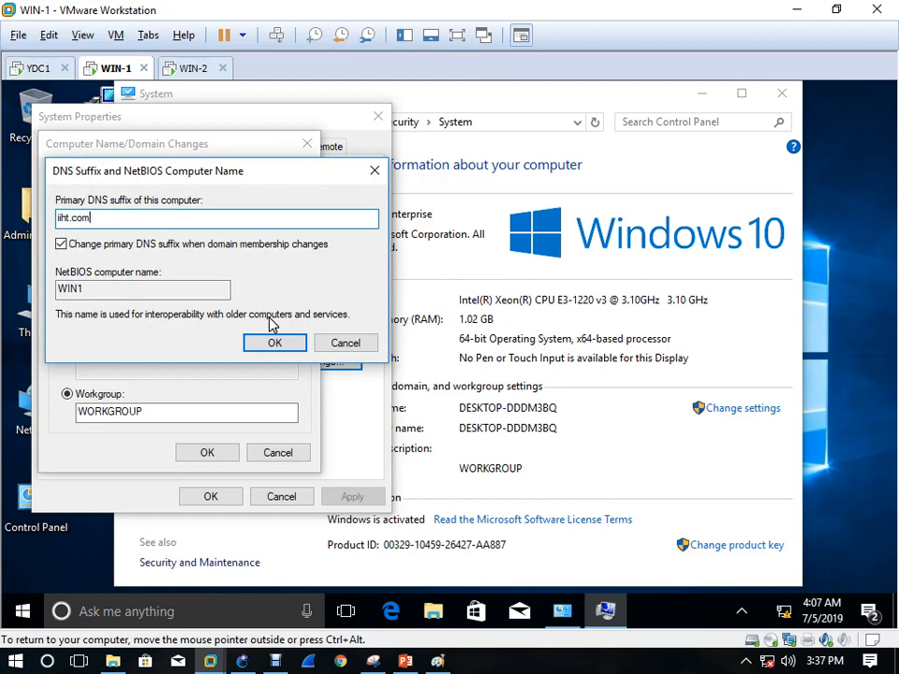
text(t.com)
click(285, 347)
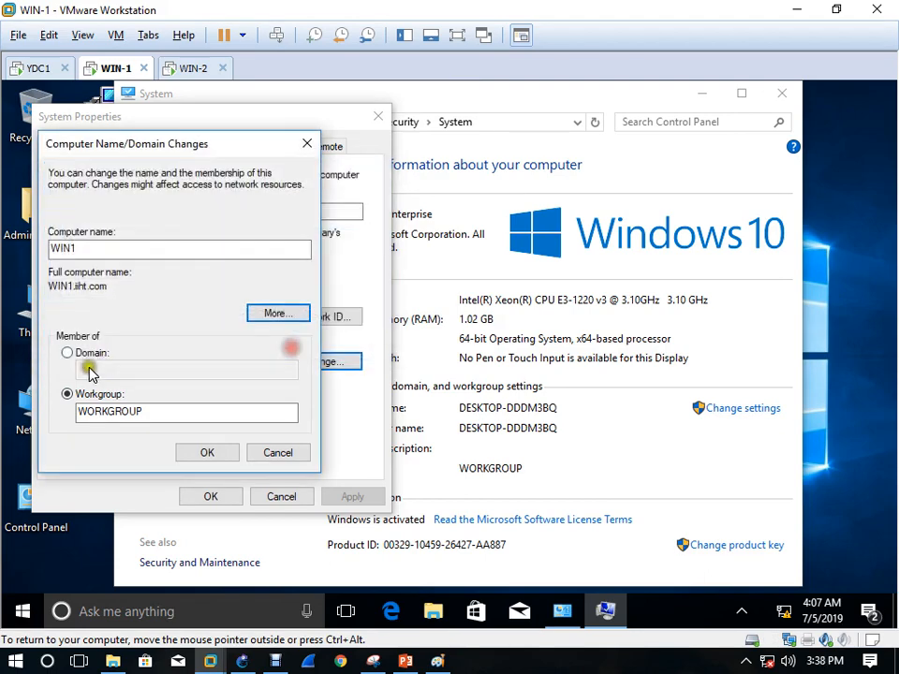
click(87, 356)
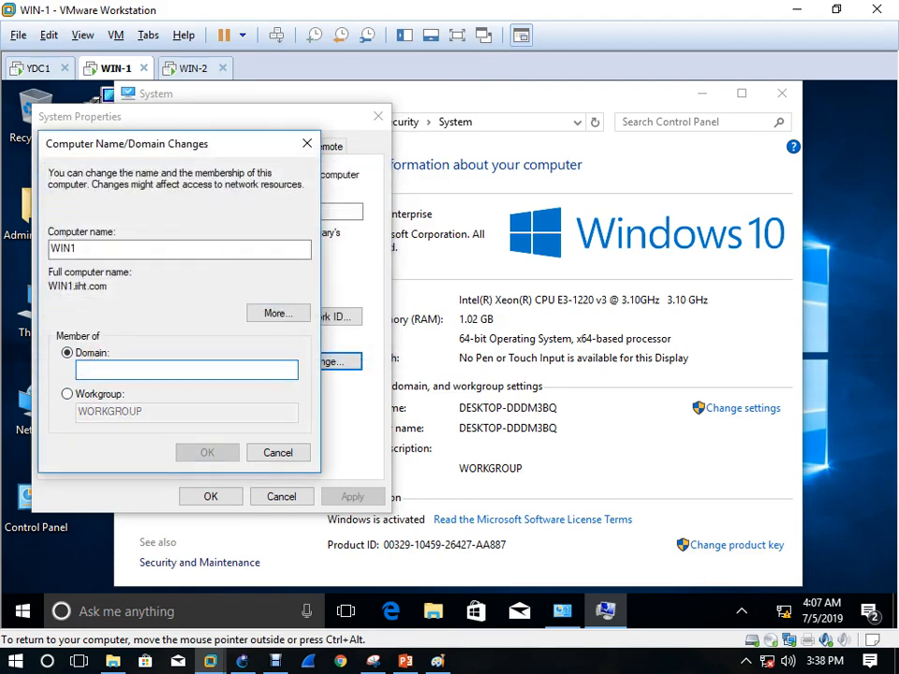
text(iiht)
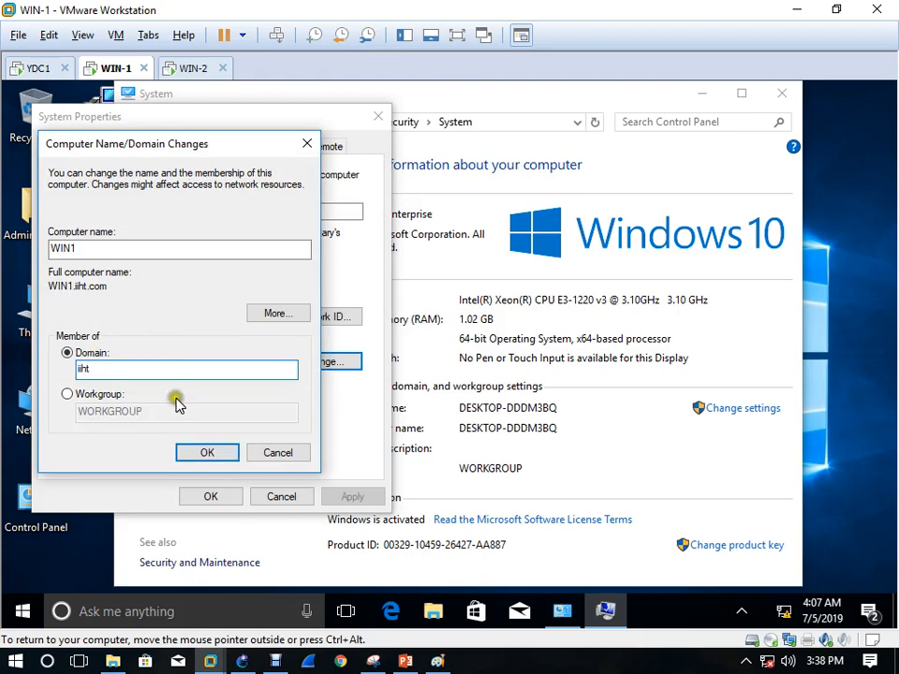
click(216, 452)
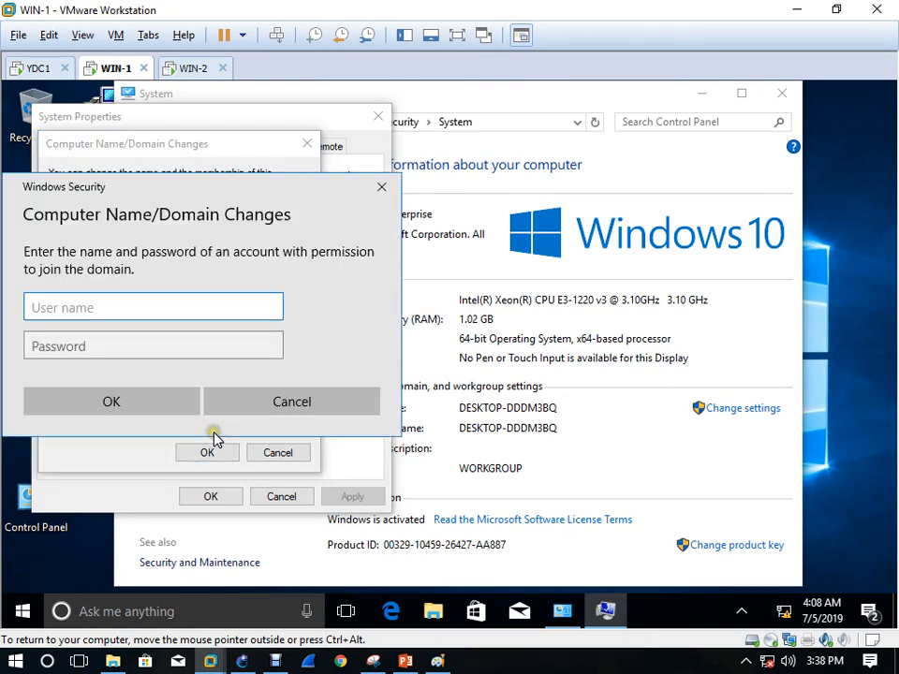
Supply the IT1 domain account's user name and password to authorize the join
text(IT1)
key(Tab)
text(P)
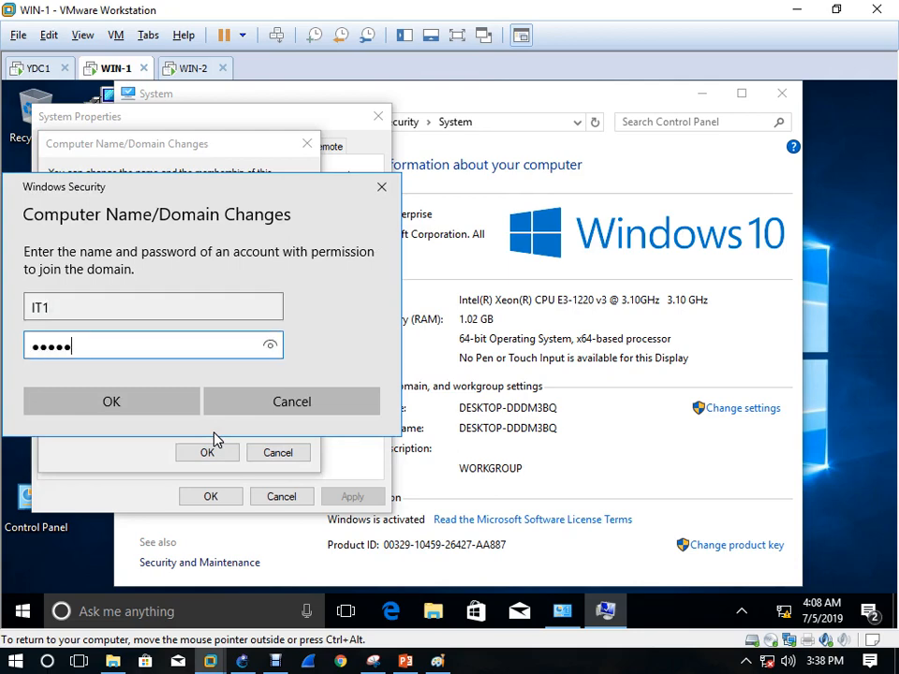
text(•••)
key(Return)
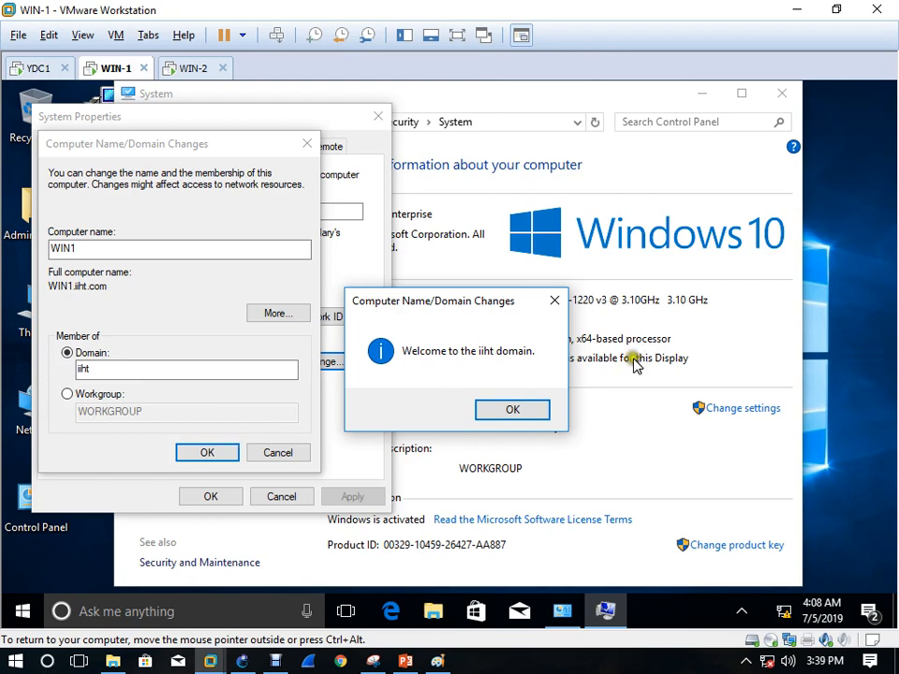
Acknowledge the domain welcome and restart notices, then restart WIN1 now
click(513, 409)
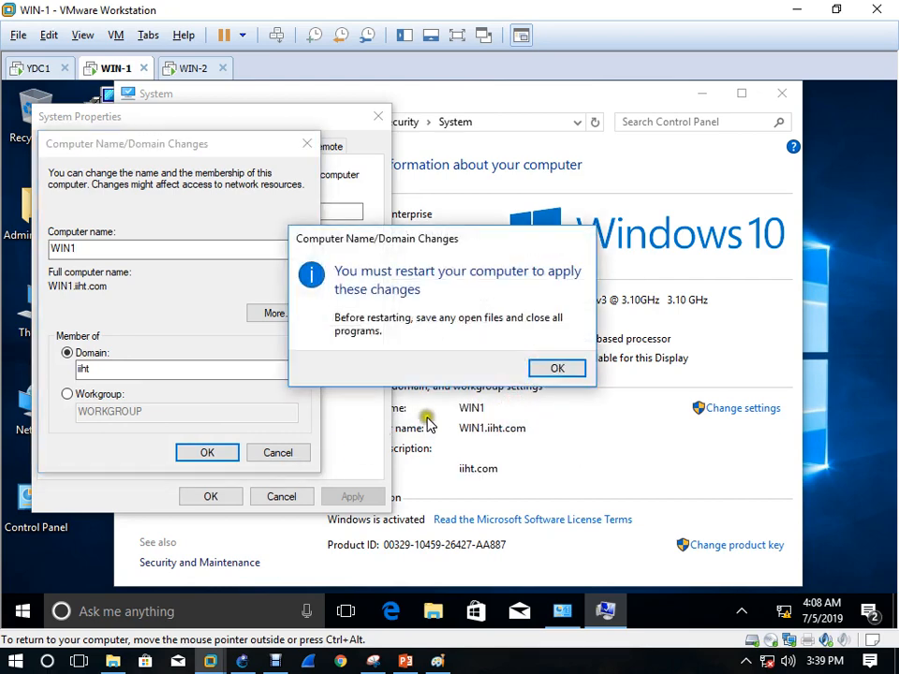
click(557, 367)
click(211, 493)
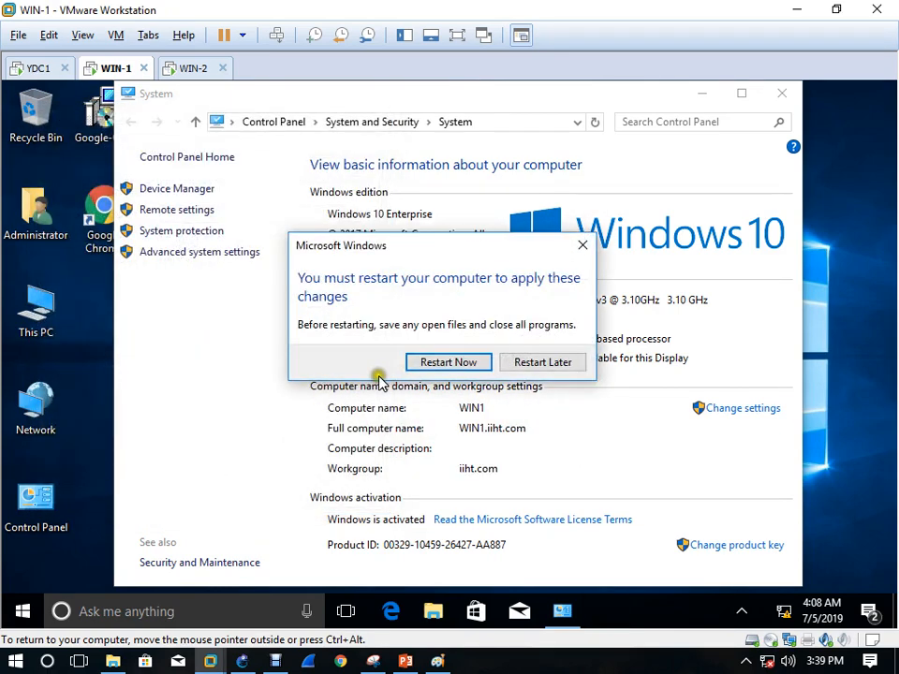
click(423, 362)
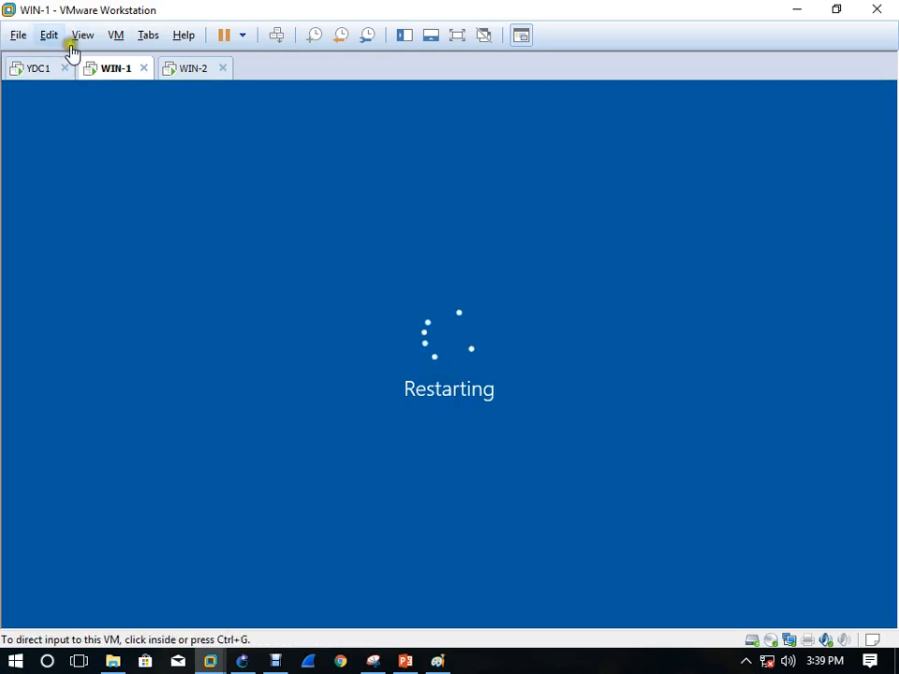
On YDC1, refresh Computers to confirm WIN1 is listed, then close Active Directory Users and Computers
click(42, 69)
click(455, 352)
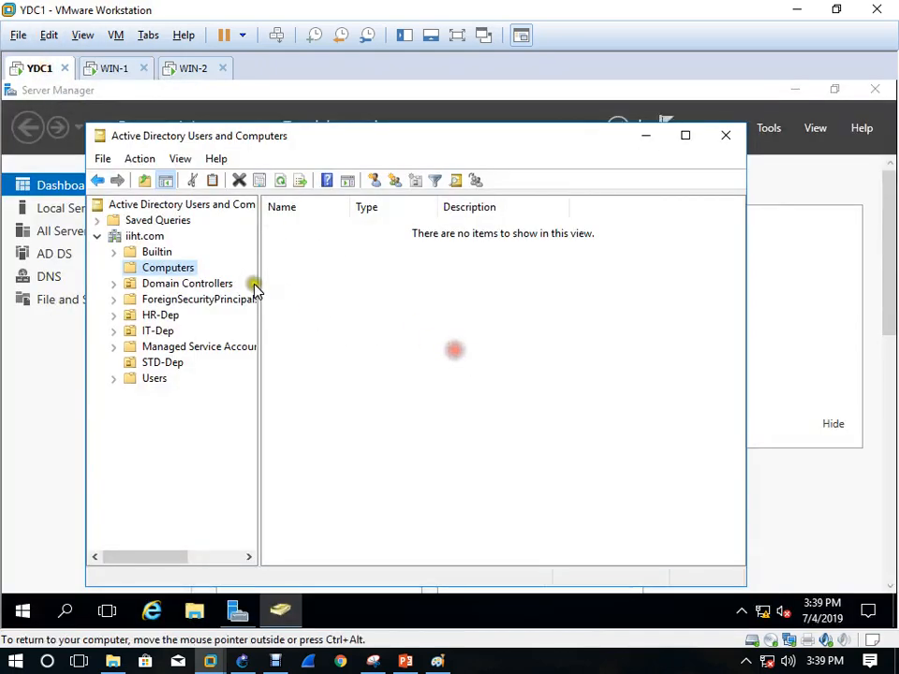
click(281, 183)
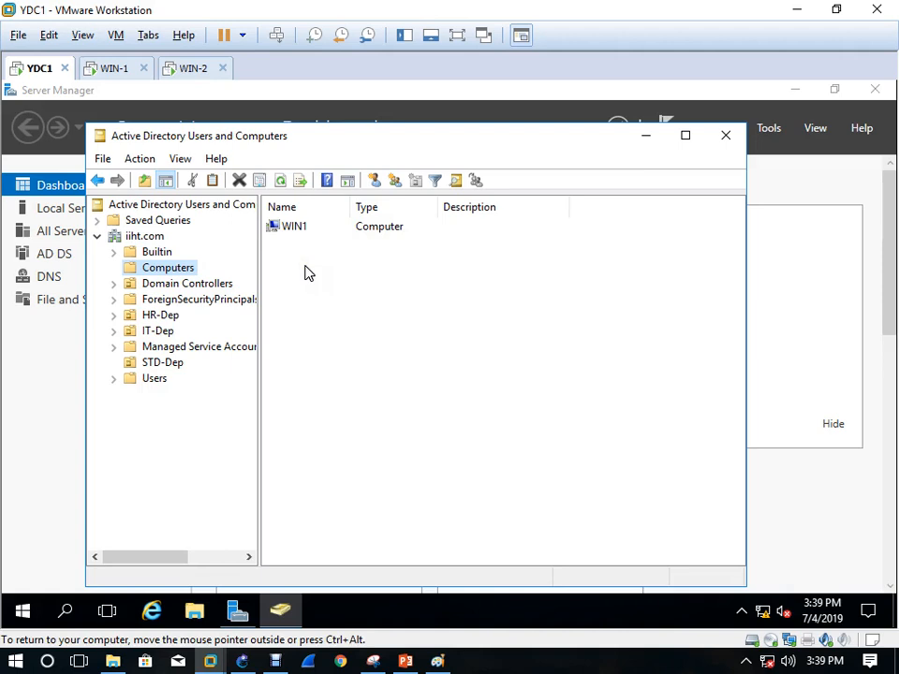
click(728, 138)
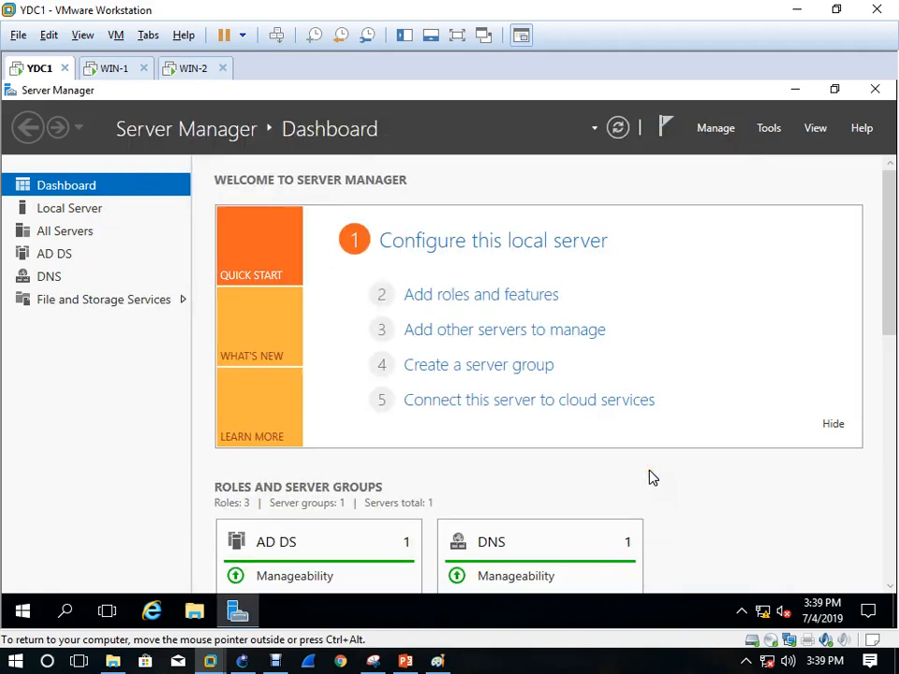
Launch Group Policy Management and expand the forest down to the iiht.com domain
click(779, 131)
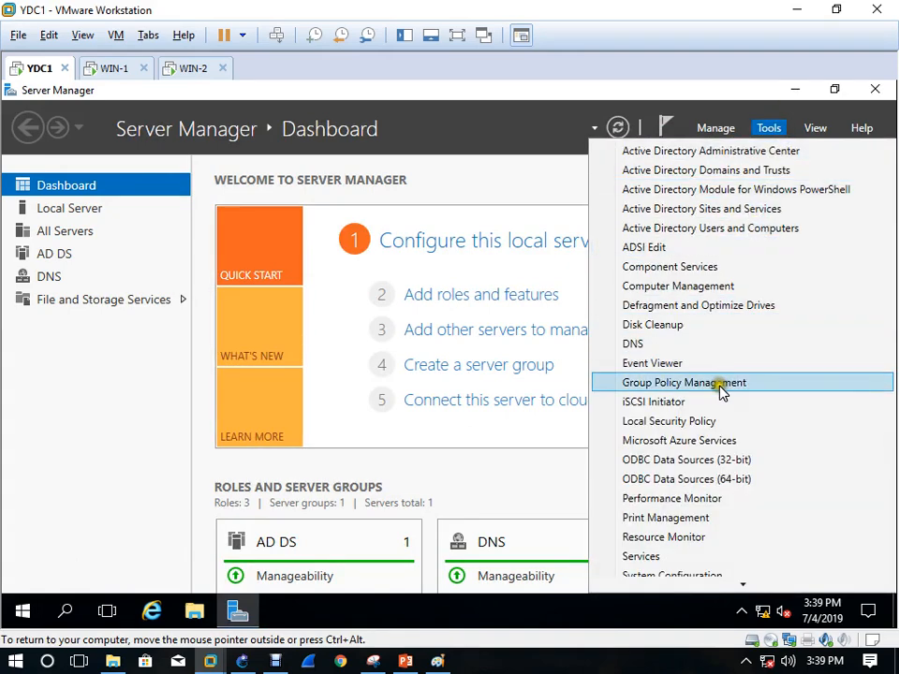
click(721, 385)
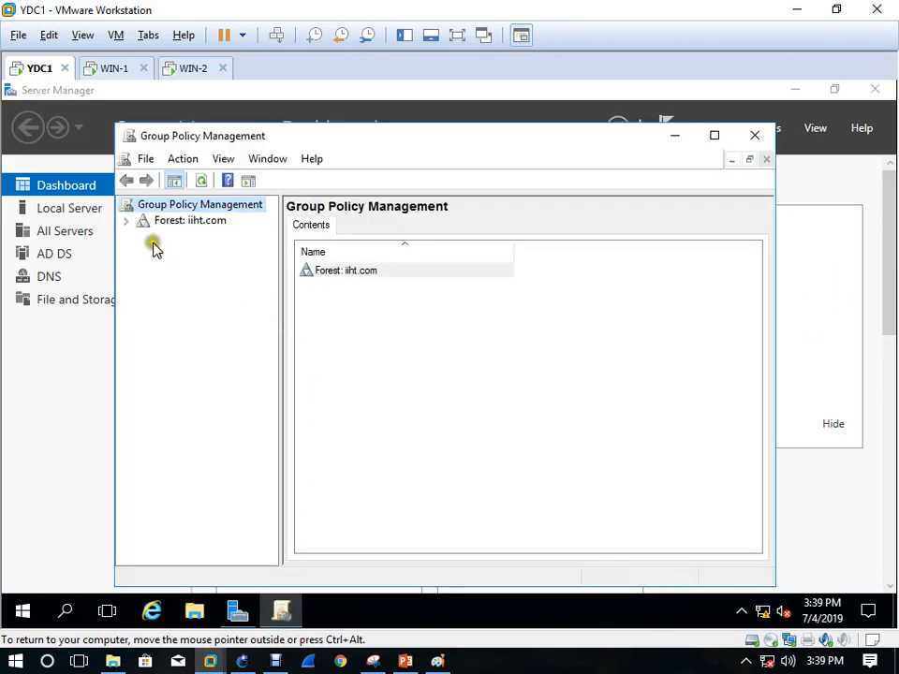
click(127, 222)
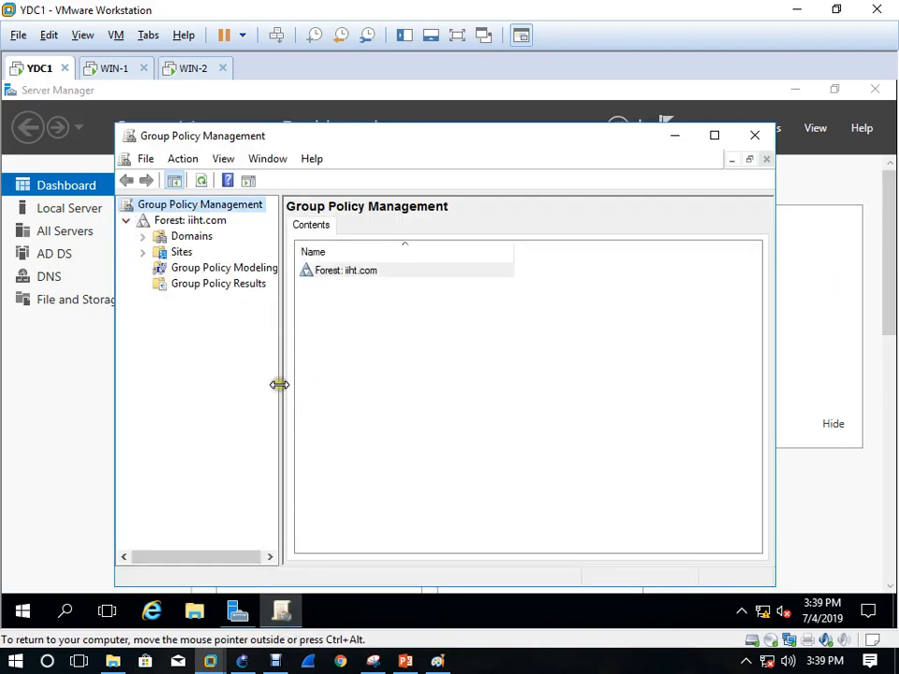
drag(279, 384, 364, 403)
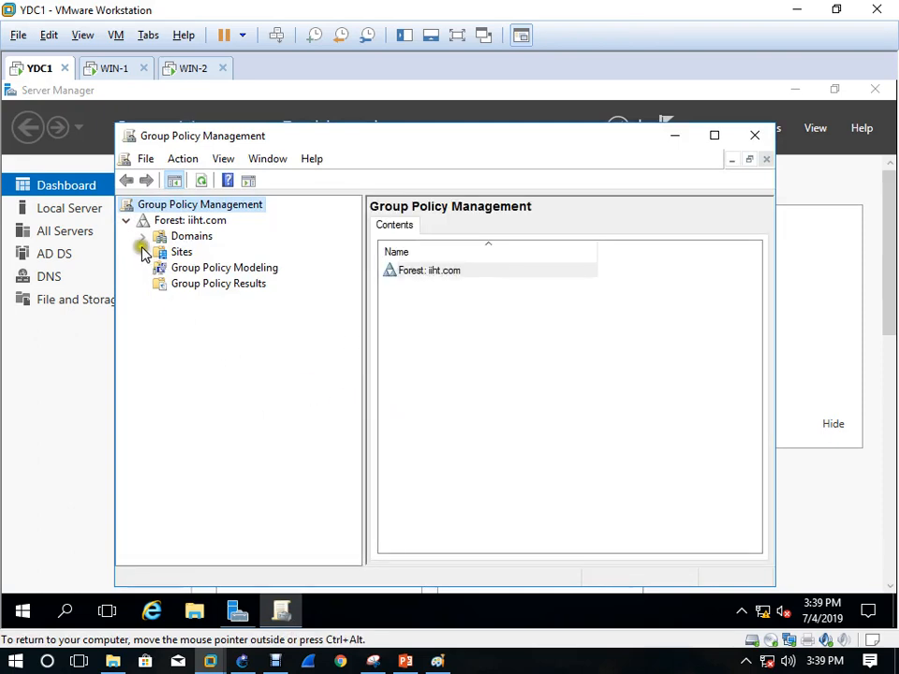
click(142, 236)
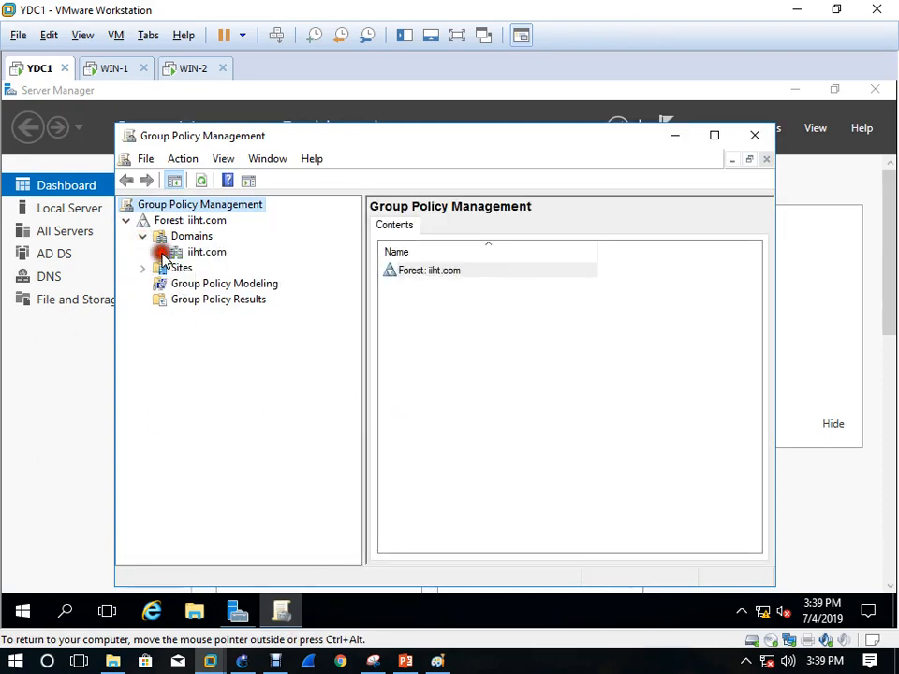
click(160, 253)
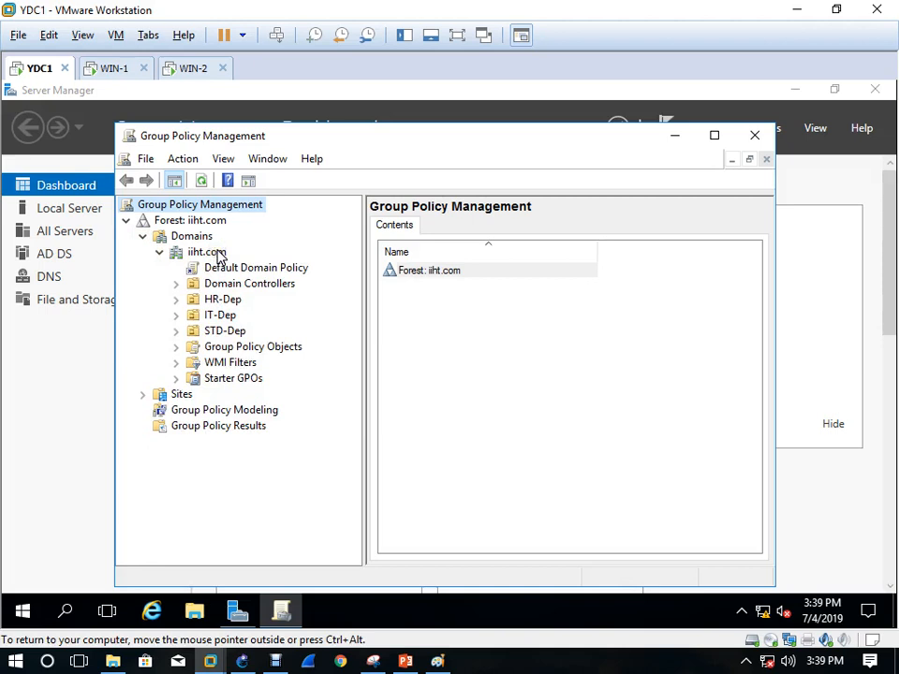
Create an 'Audit Policy' GPO linked to iiht.com, turning off the link warning
right_click(218, 255)
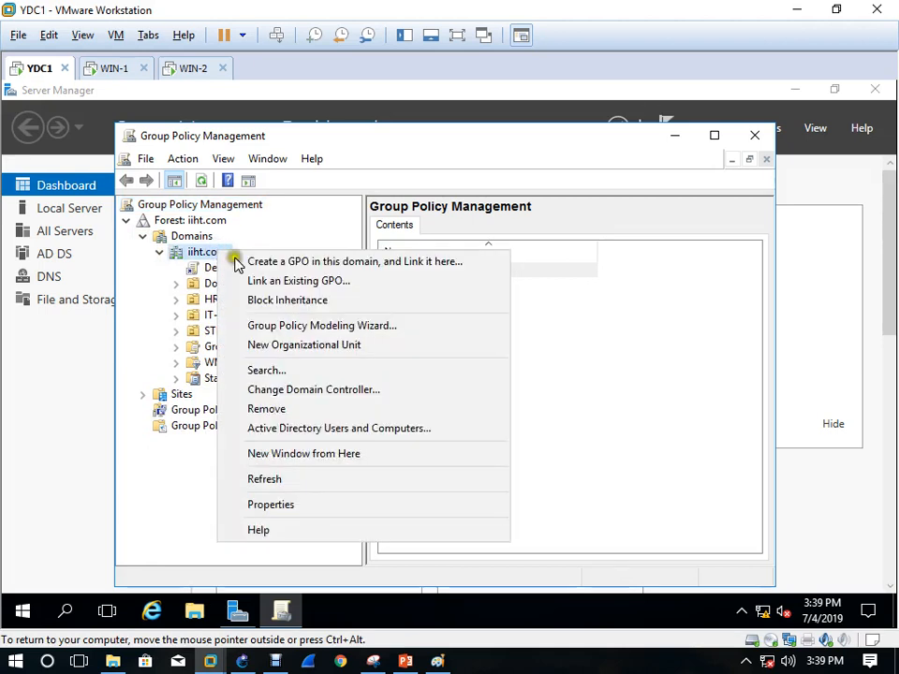
click(279, 265)
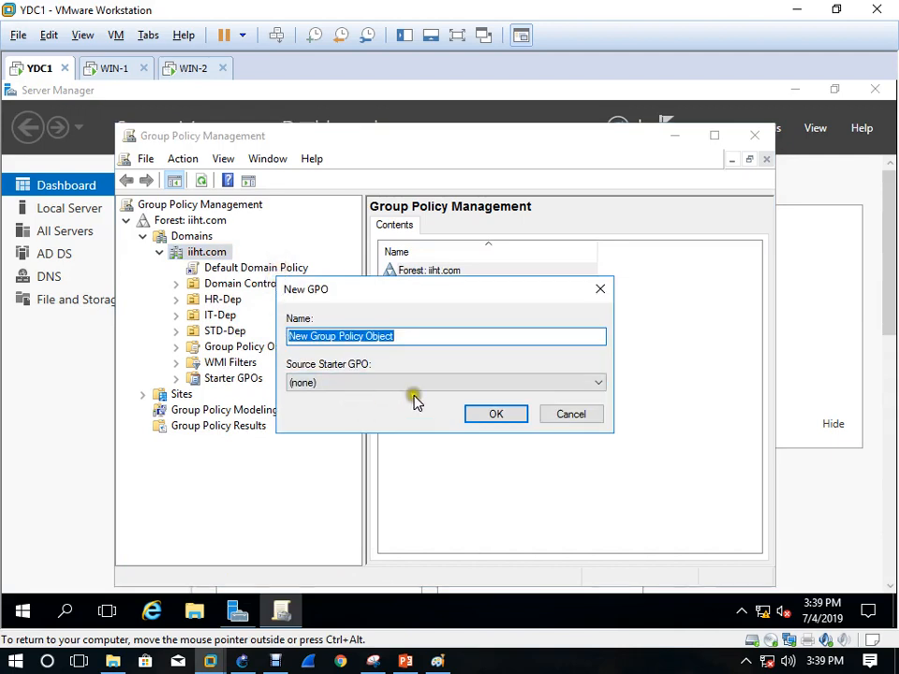
text(Audit Policy)
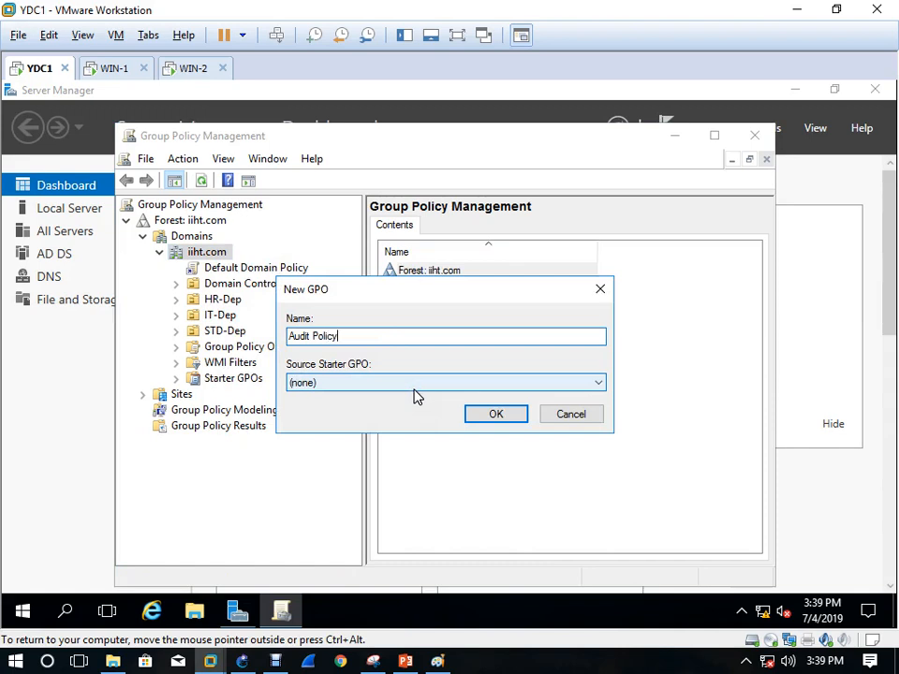
click(497, 415)
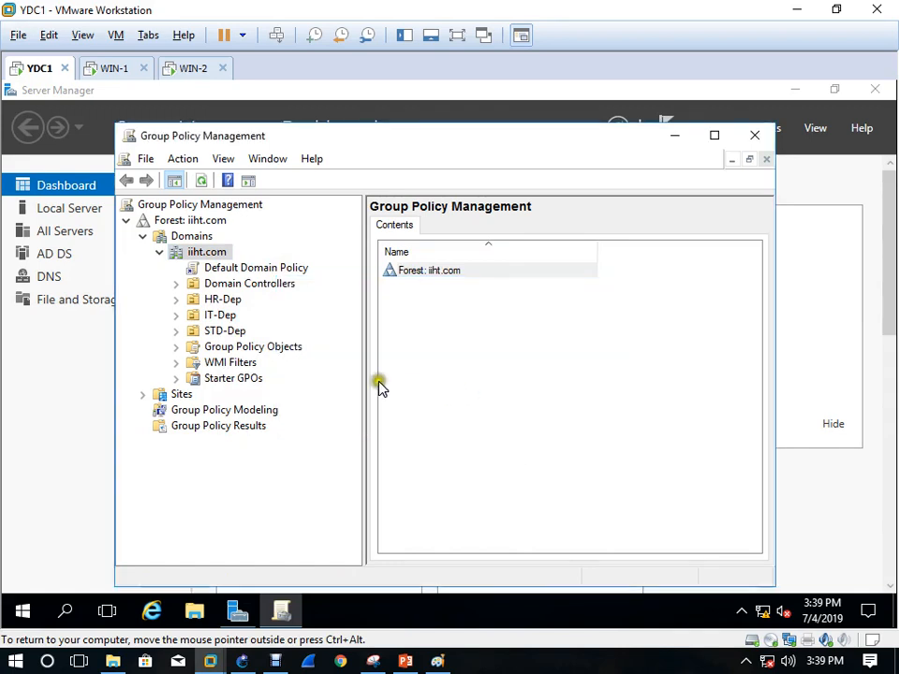
click(241, 267)
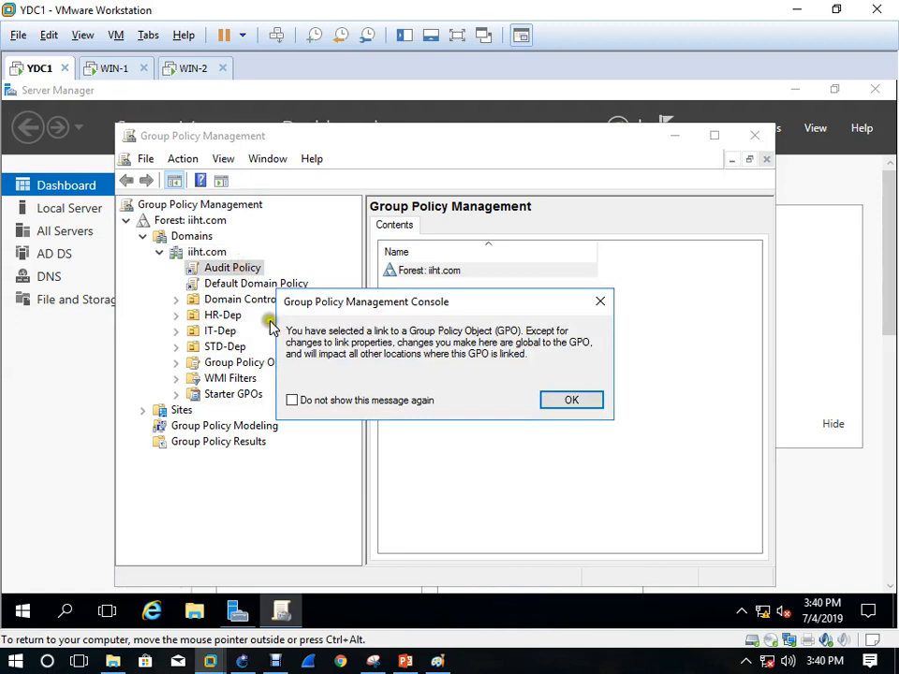
click(435, 402)
click(573, 400)
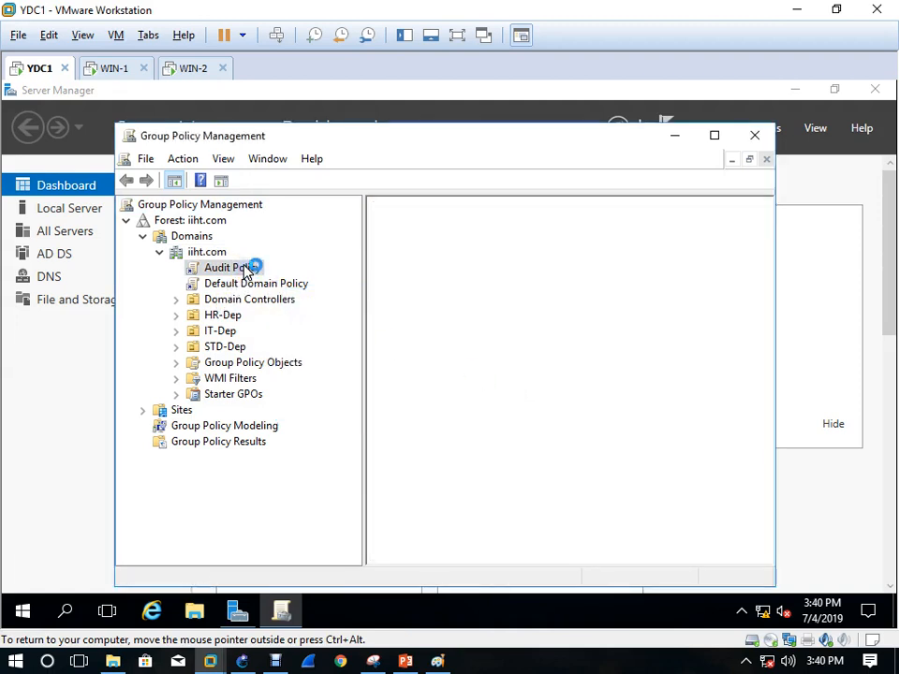
Maximize Group Policy Management and open the Audit Policy GPO for editing
right_click(245, 267)
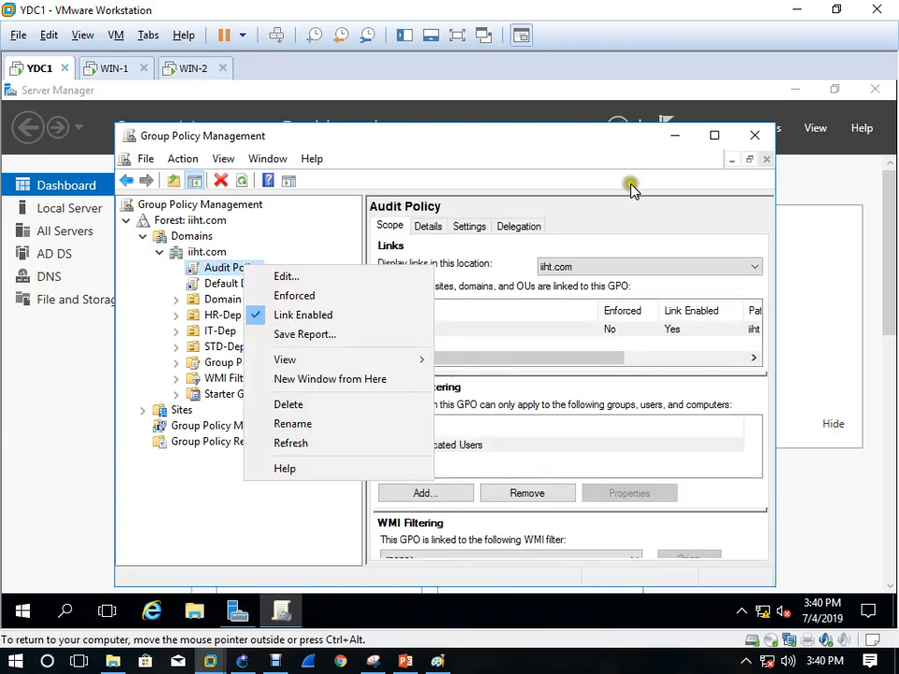
click(715, 138)
right_click(136, 218)
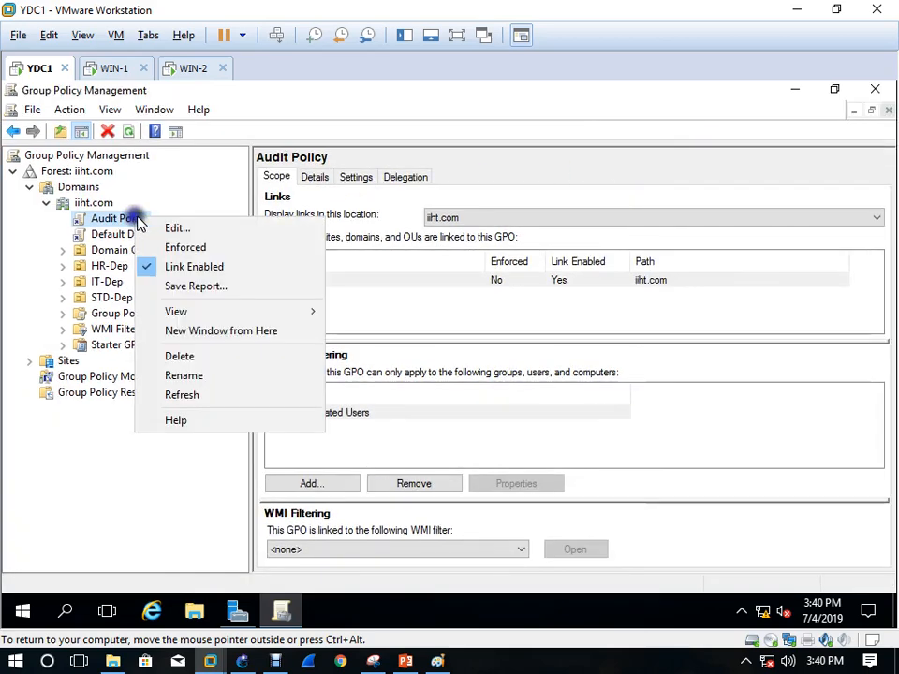
click(177, 230)
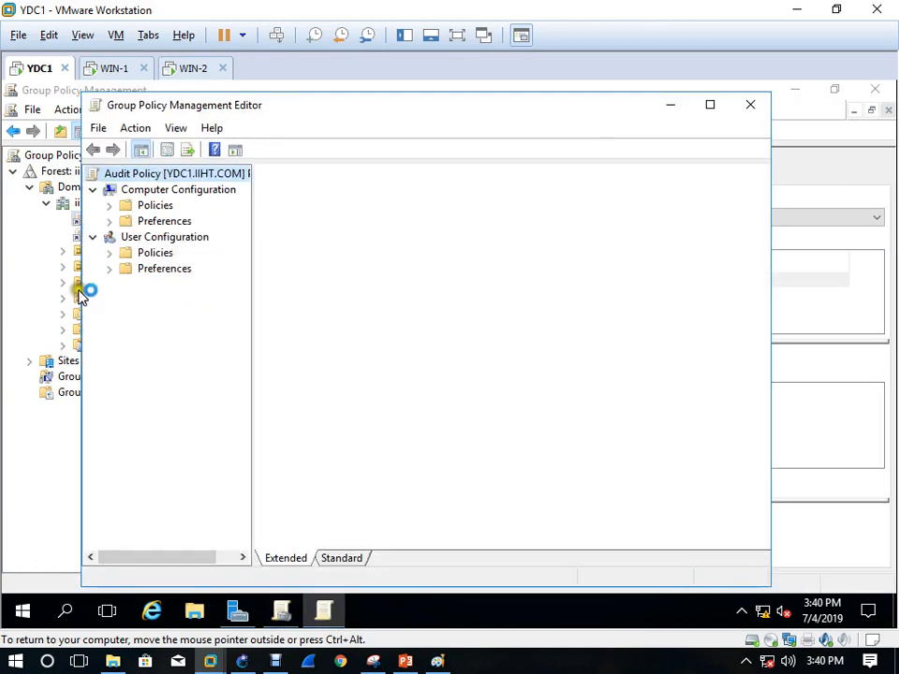
Navigate Computer Configuration > Policies > Windows Settings > Security Settings > Local Policies > Audit Policy
click(91, 240)
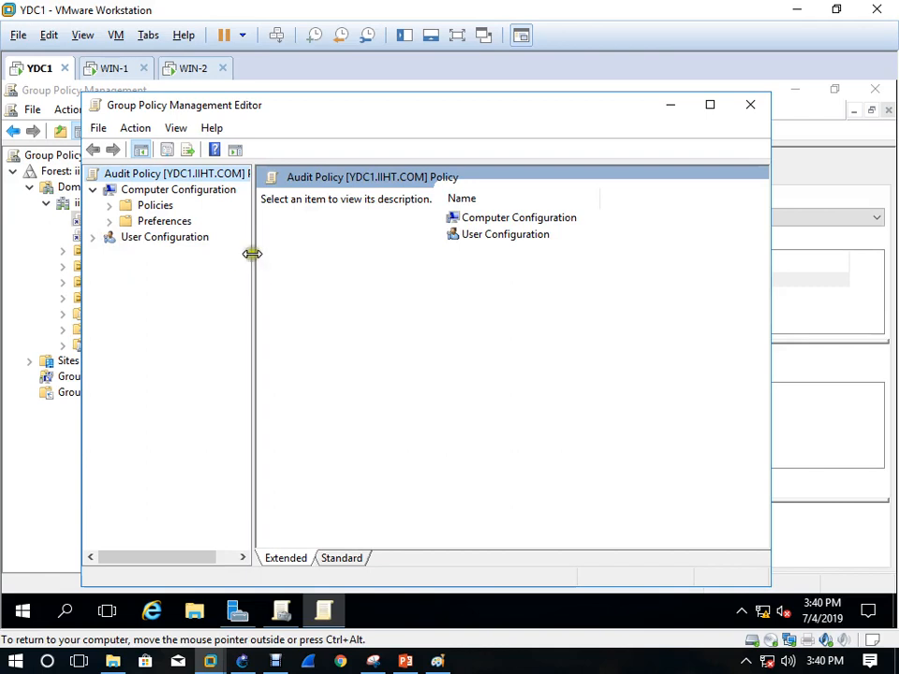
drag(253, 253, 312, 271)
click(714, 106)
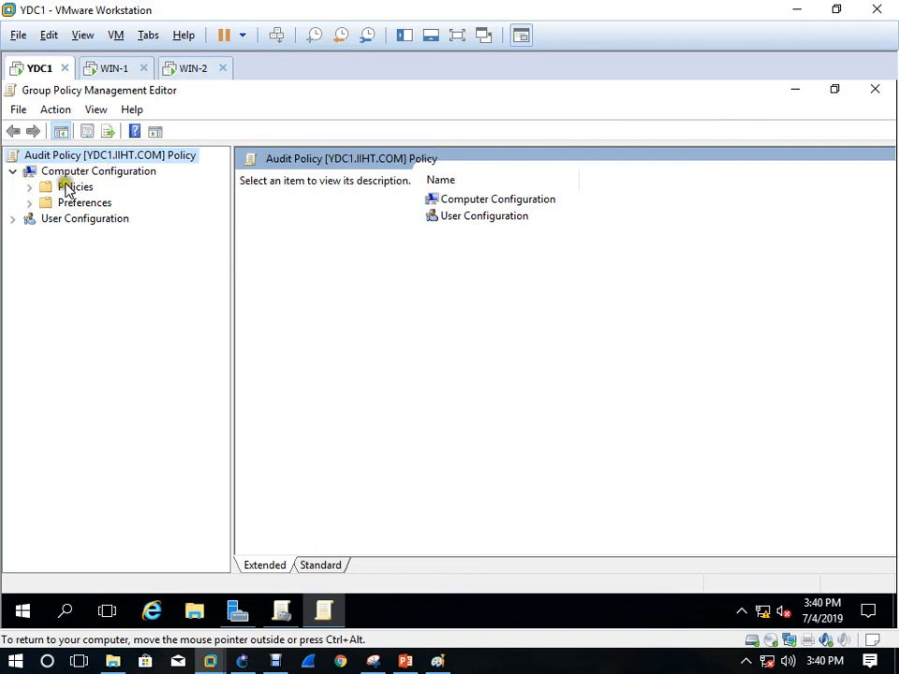
click(30, 187)
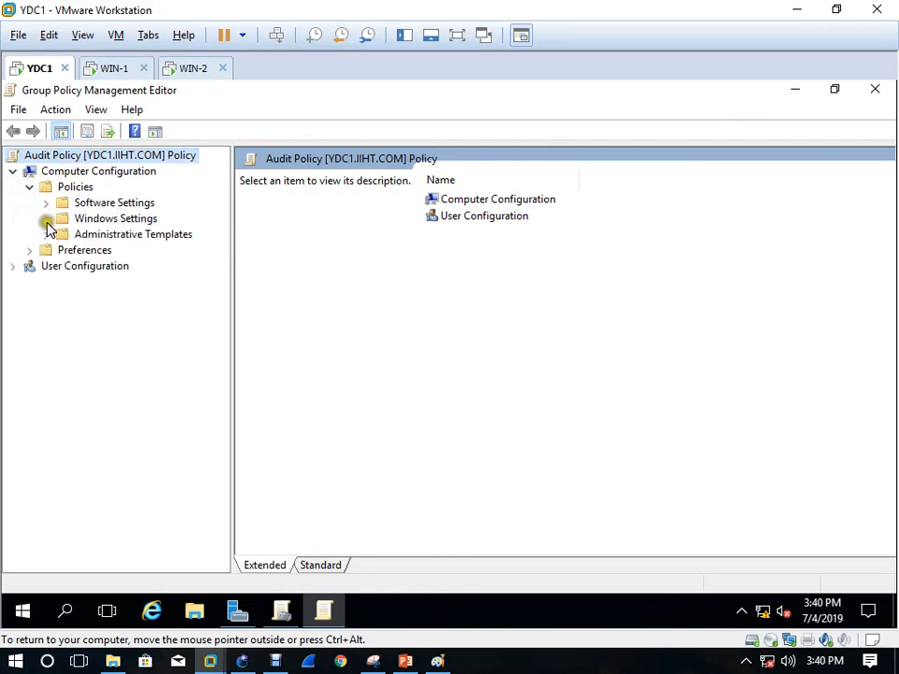
click(43, 220)
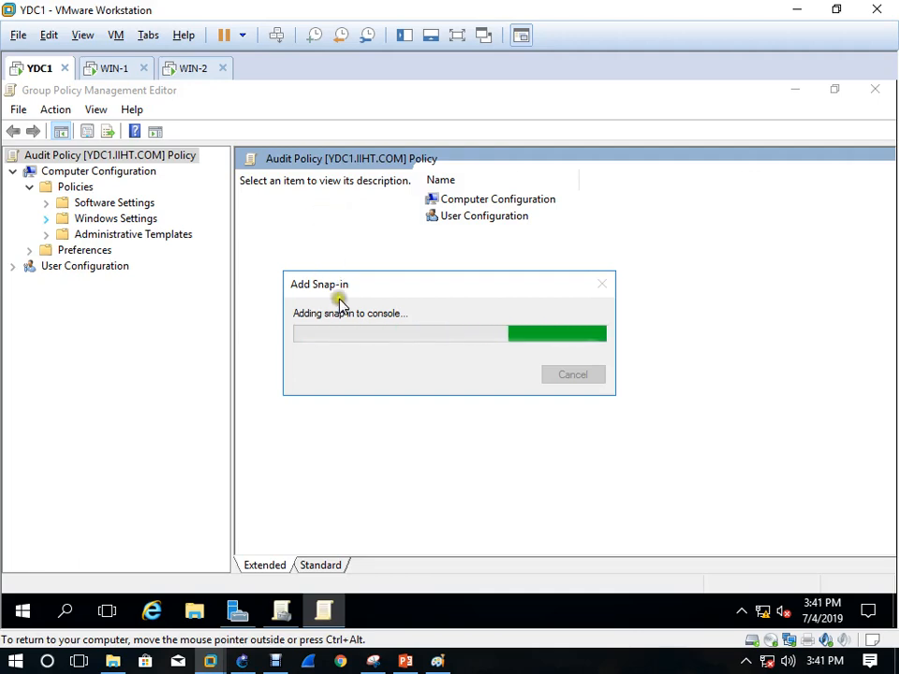
click(278, 665)
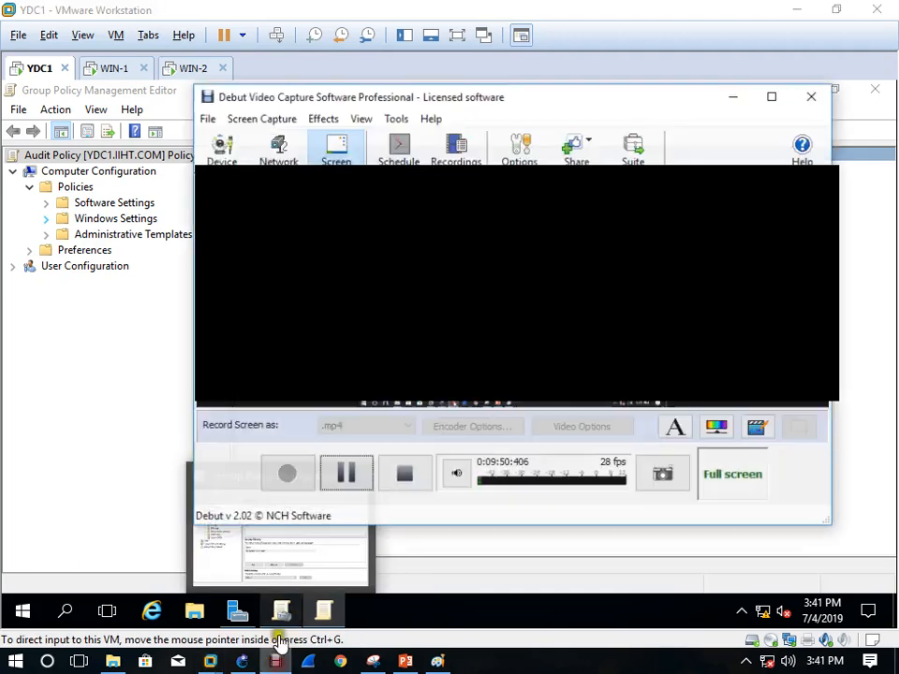
click(745, 86)
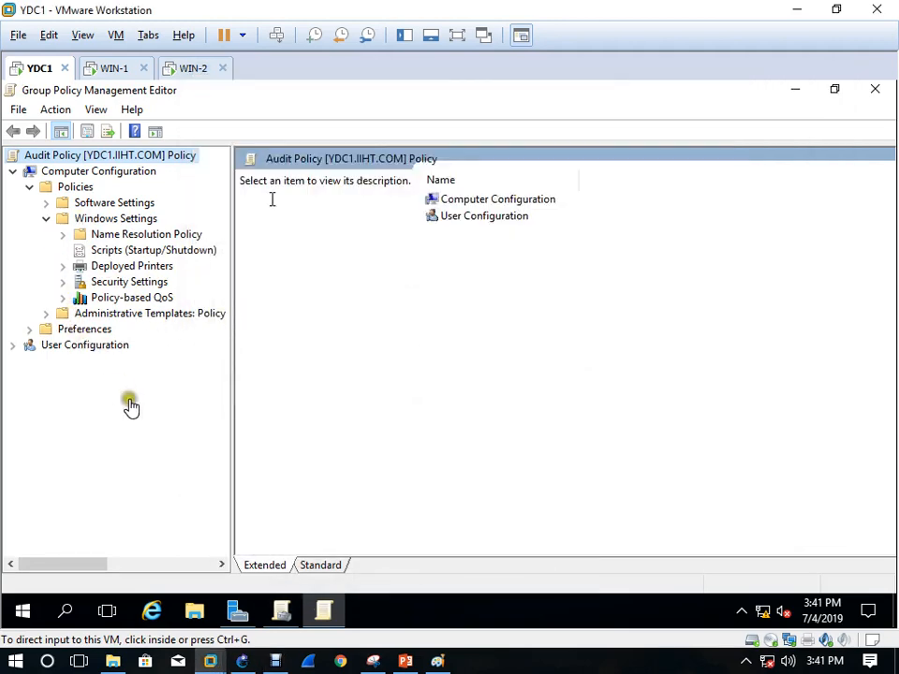
click(60, 287)
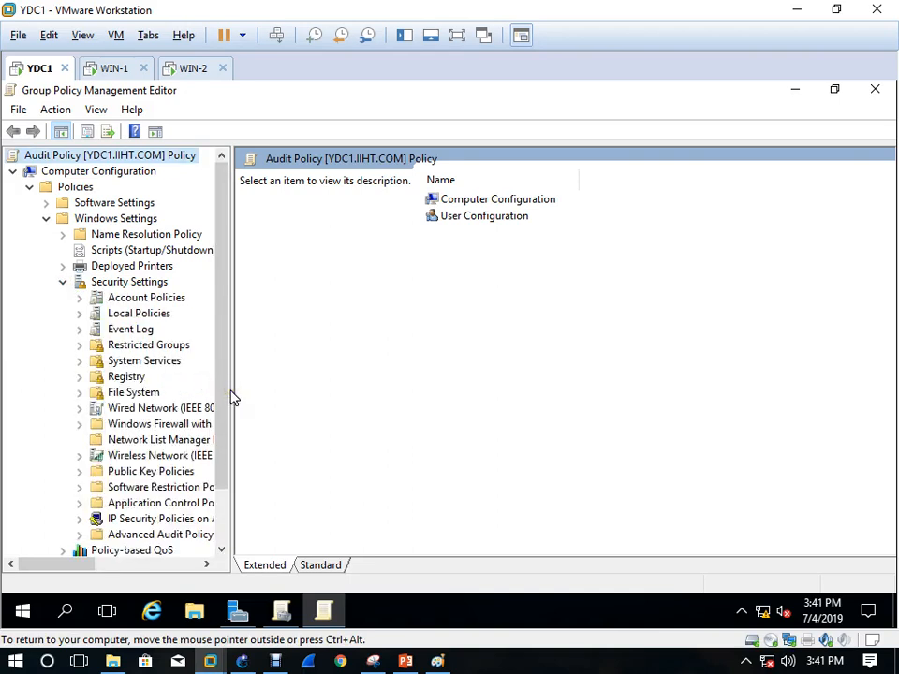
drag(230, 392, 360, 413)
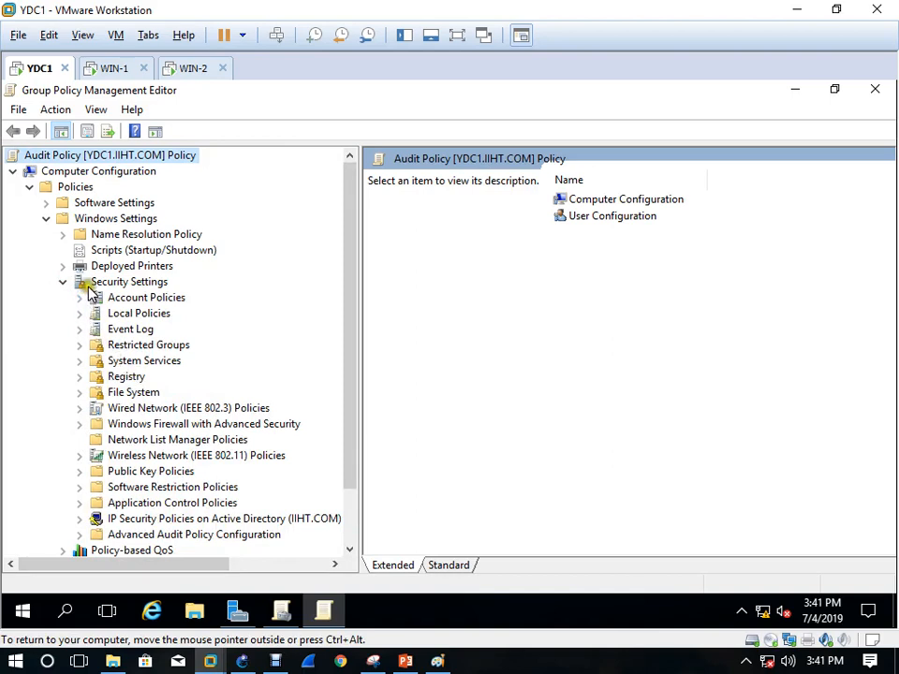
click(80, 315)
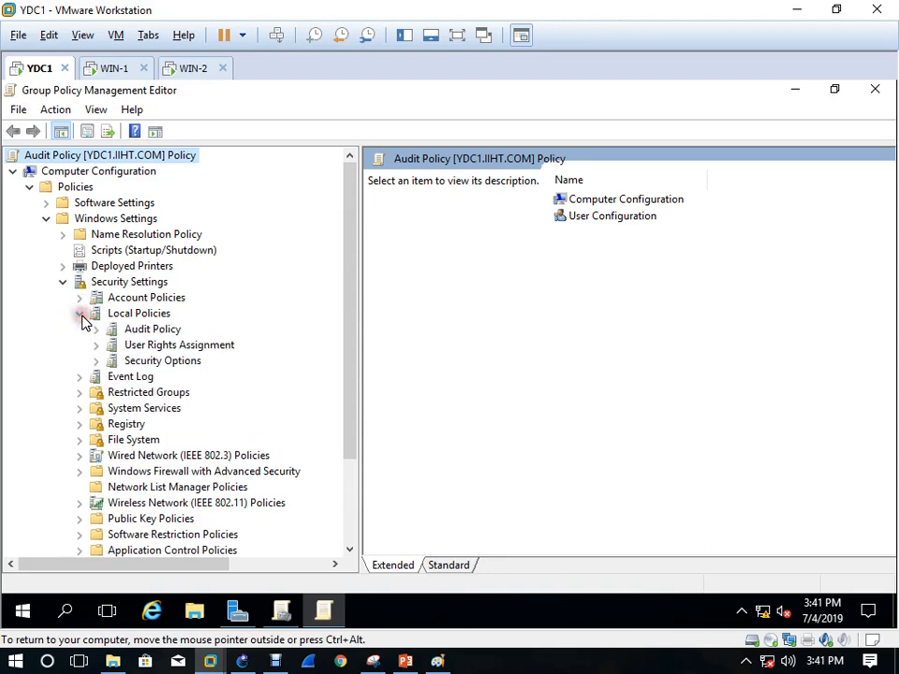
click(153, 332)
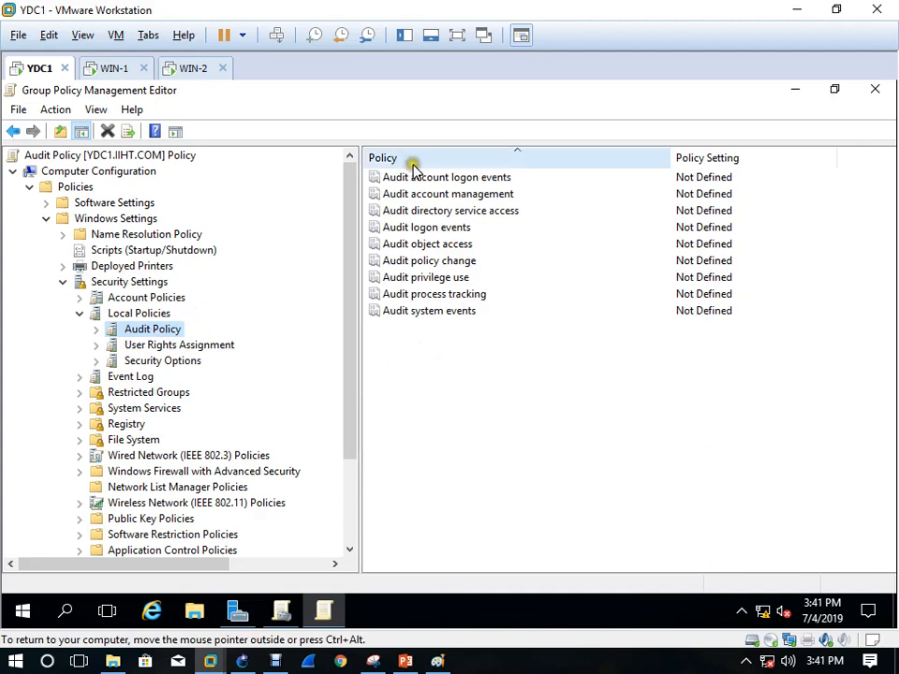
click(425, 357)
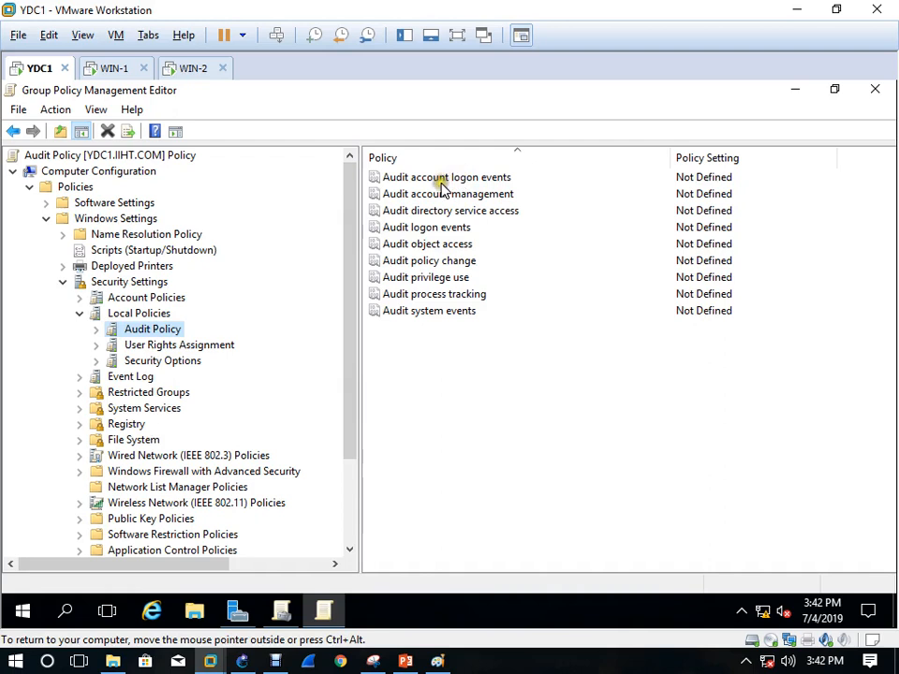
Set Audit account logon events to audit Failure only
double_click(445, 180)
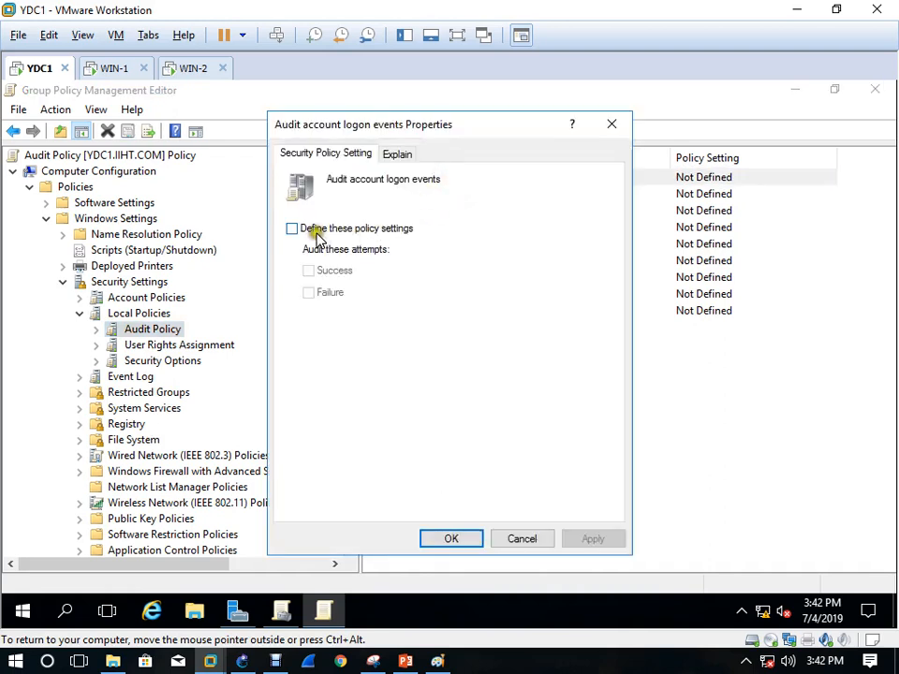
click(314, 230)
click(309, 270)
click(319, 294)
click(311, 270)
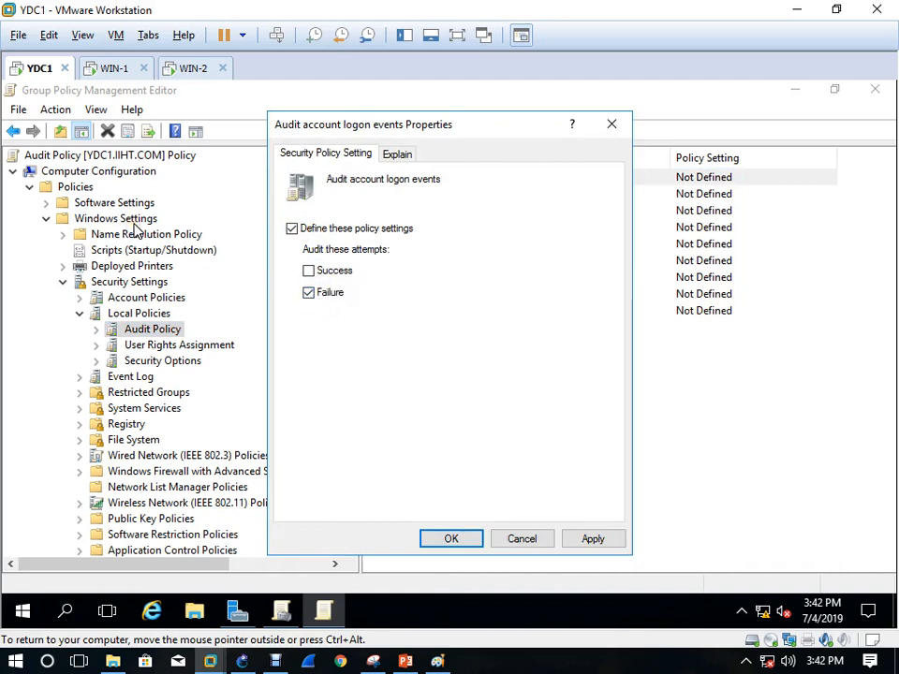
click(455, 539)
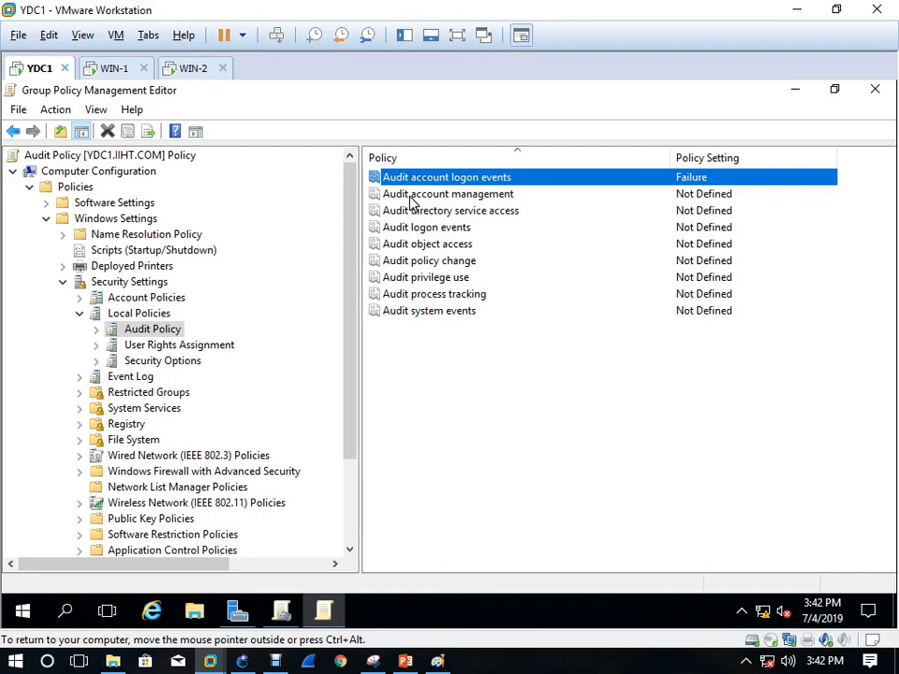
Define Audit account management to audit both Success and Failure, then apply and close
click(411, 196)
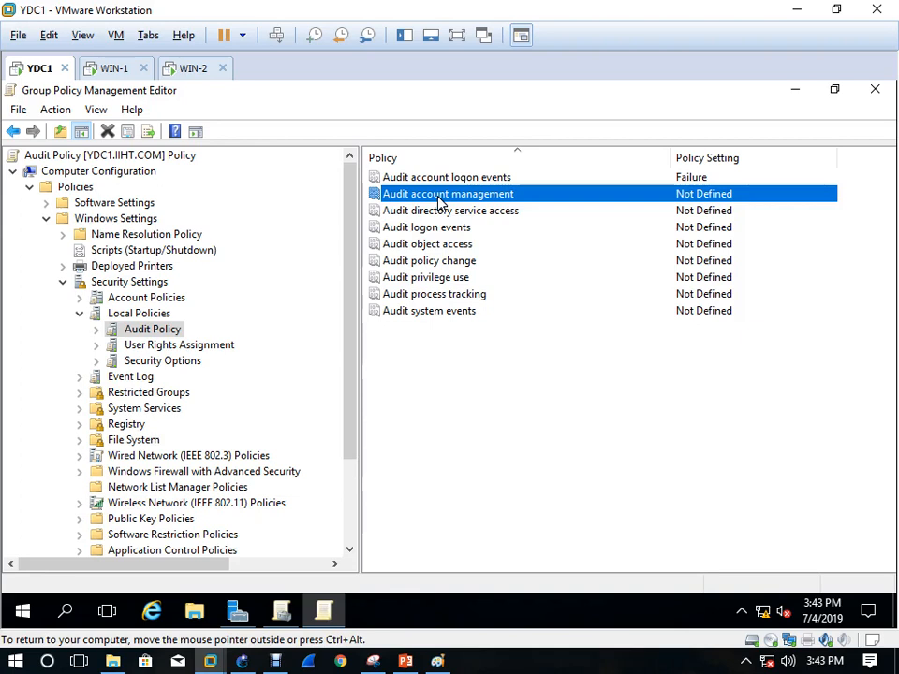
double_click(440, 200)
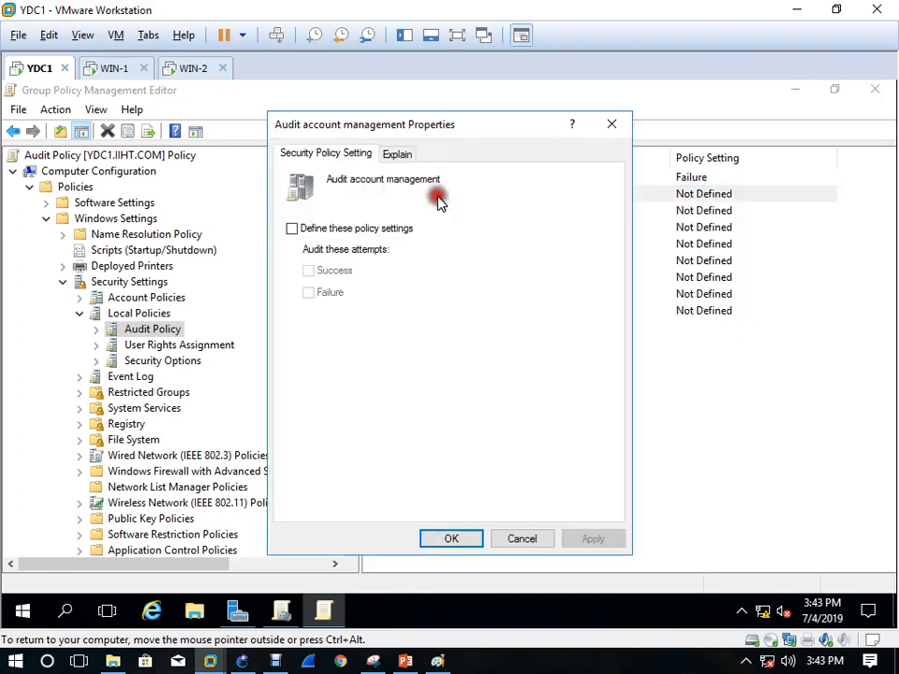
click(294, 230)
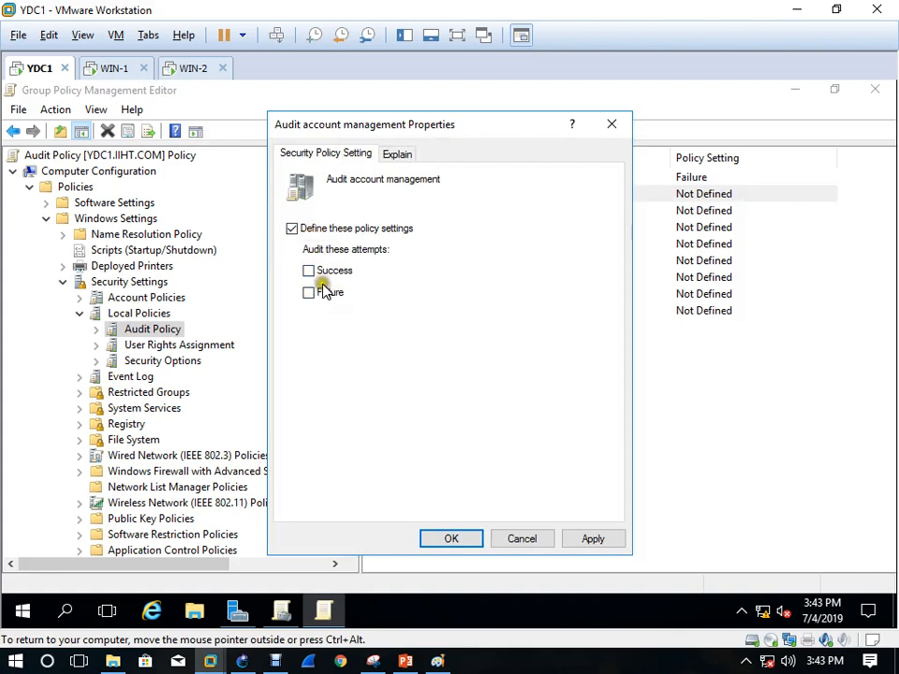
click(327, 294)
click(327, 273)
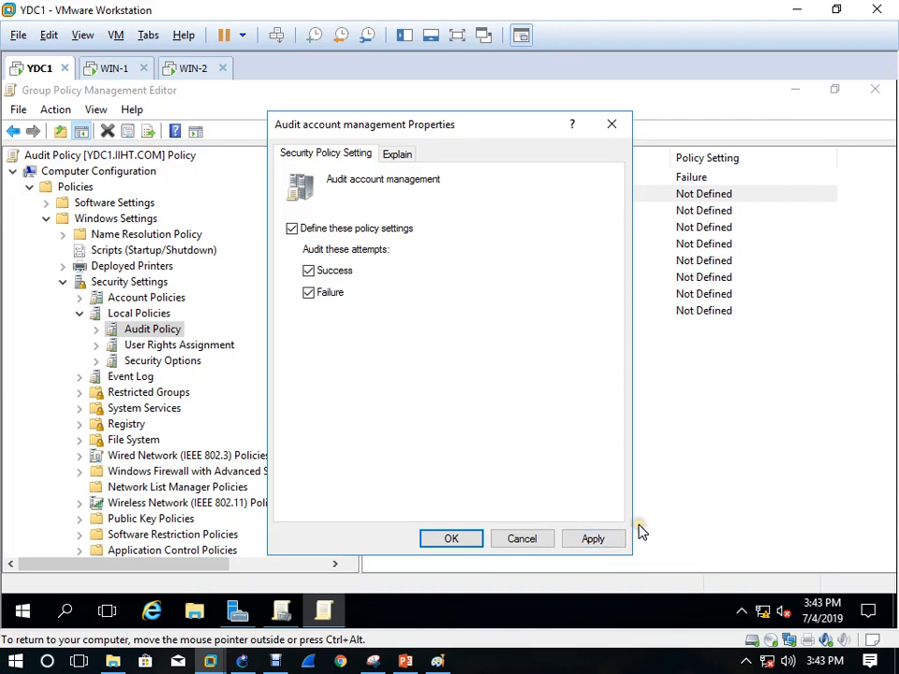
click(601, 538)
click(601, 540)
click(465, 548)
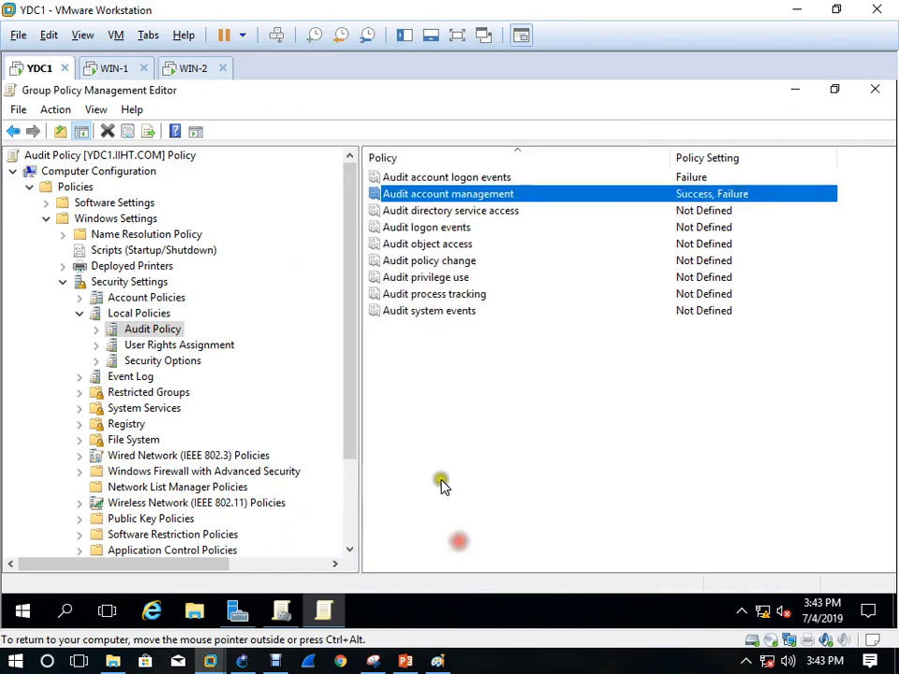
Define Audit directory service access for Success and Failure
double_click(450, 211)
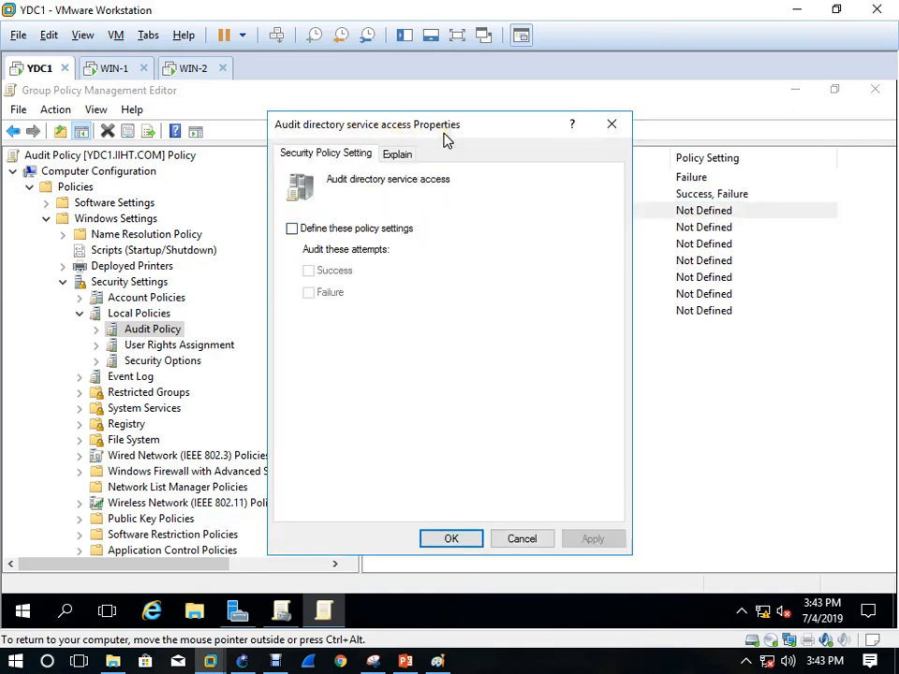
click(612, 125)
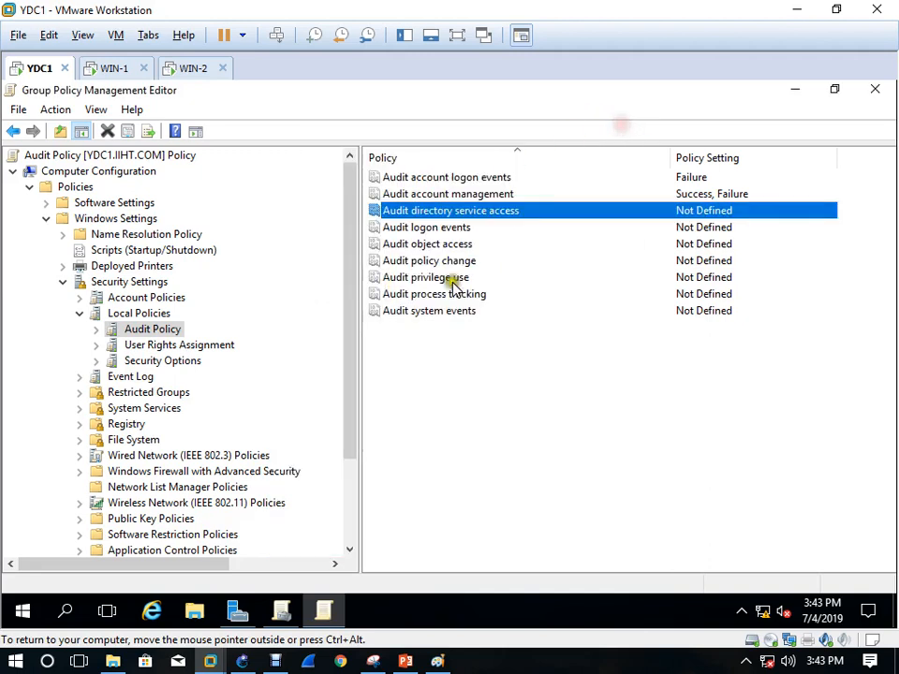
double_click(450, 218)
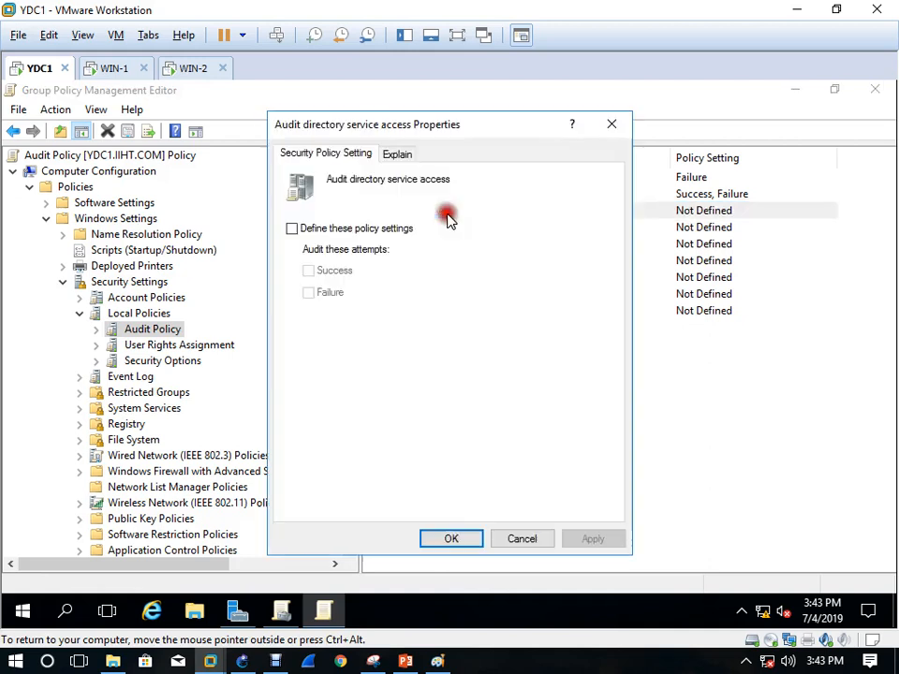
click(333, 228)
click(327, 279)
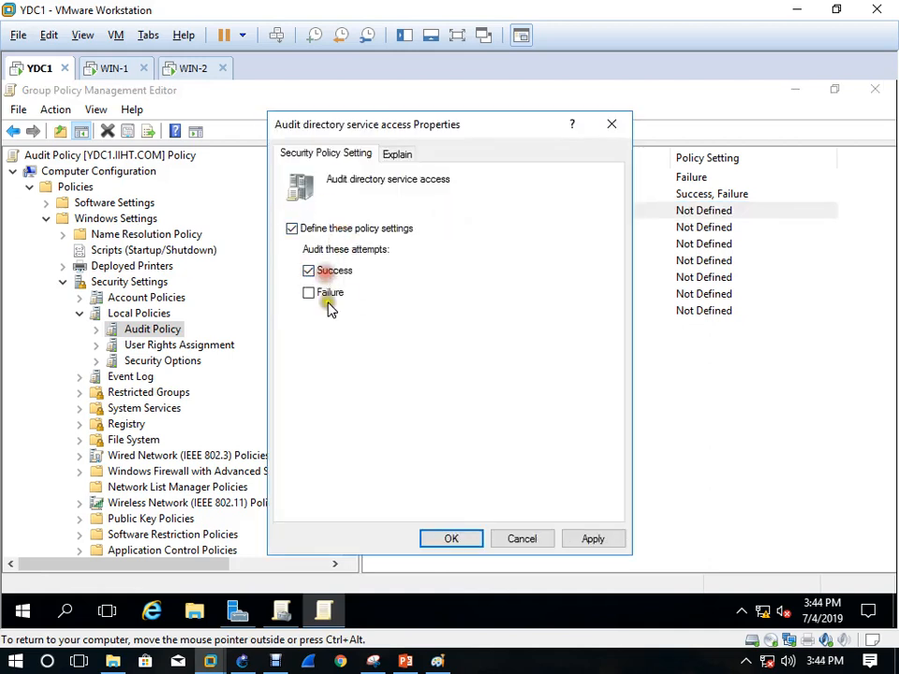
click(330, 294)
click(464, 538)
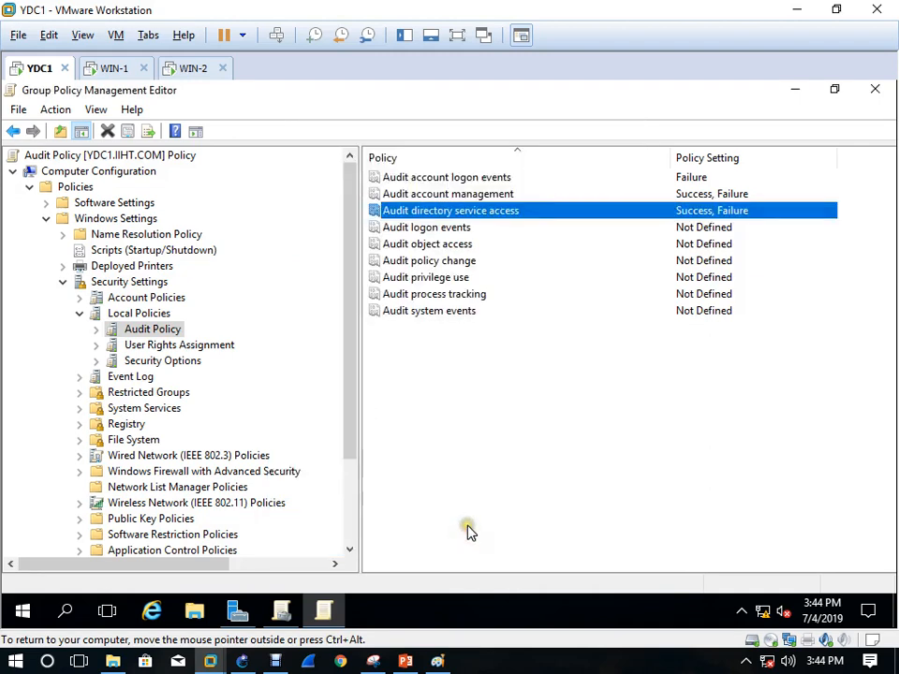
Define Audit logon events, adding Failure auditing
click(433, 228)
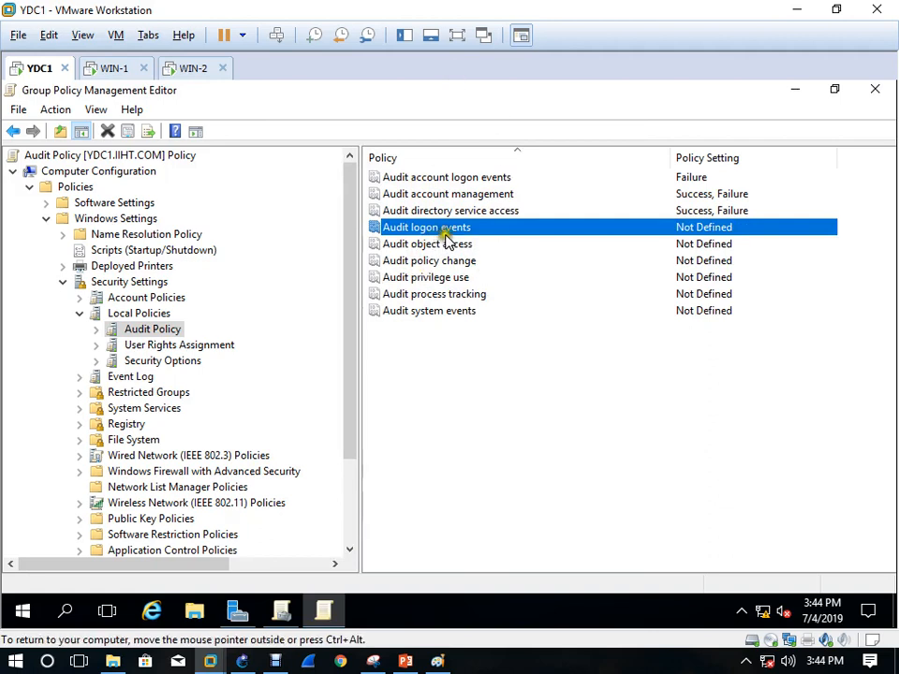
double_click(453, 234)
click(293, 229)
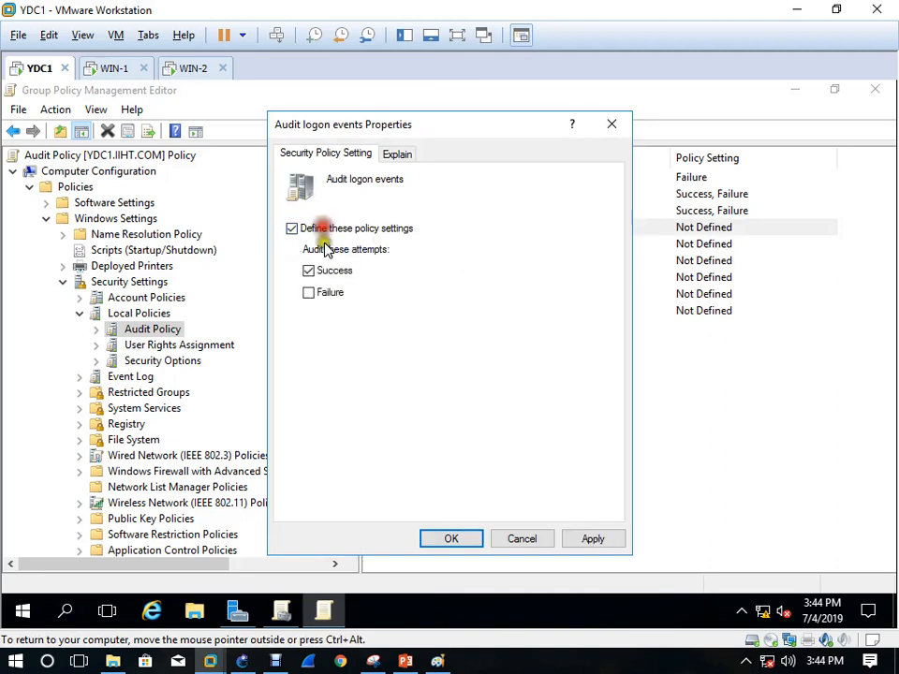
click(330, 293)
click(453, 538)
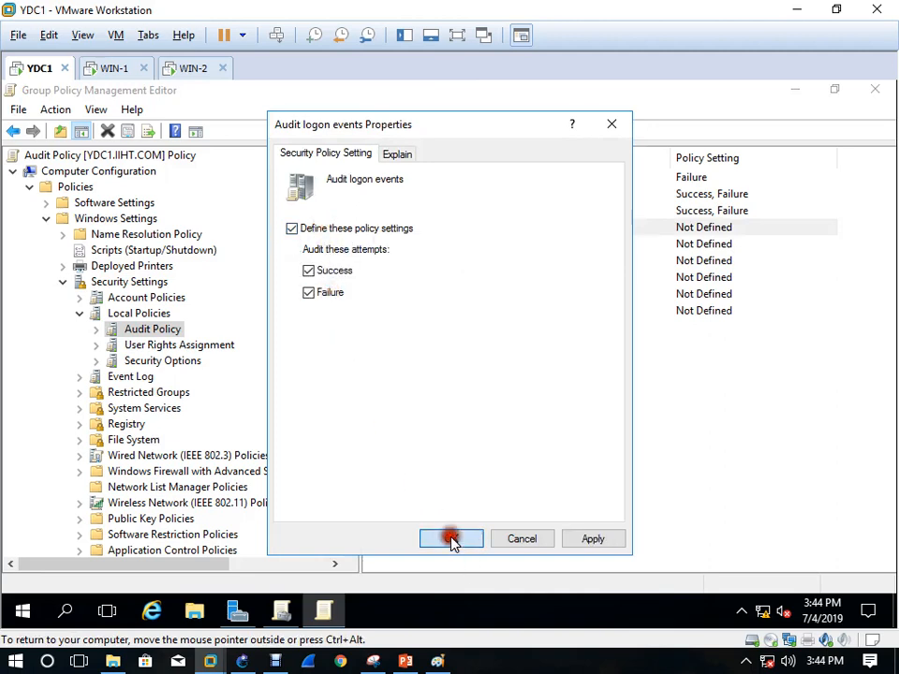
Define Audit object access for Success and Failure
click(438, 244)
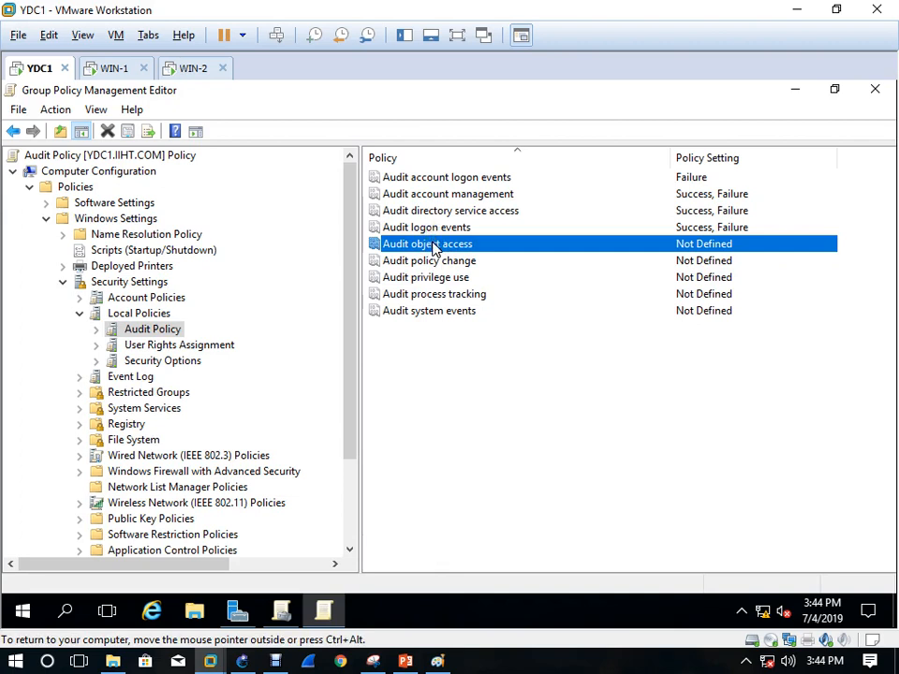
double_click(432, 245)
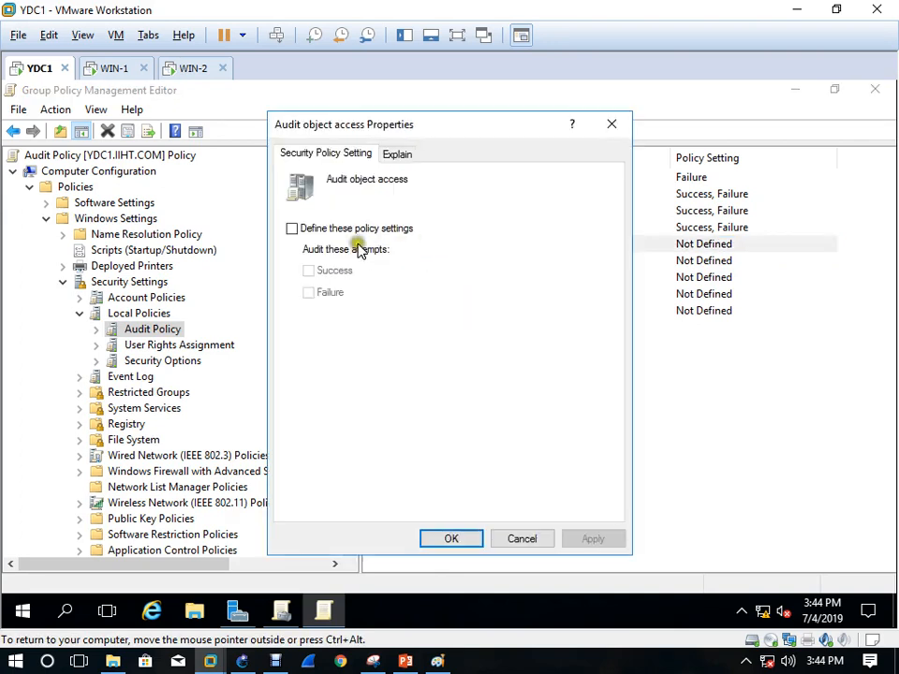
click(341, 232)
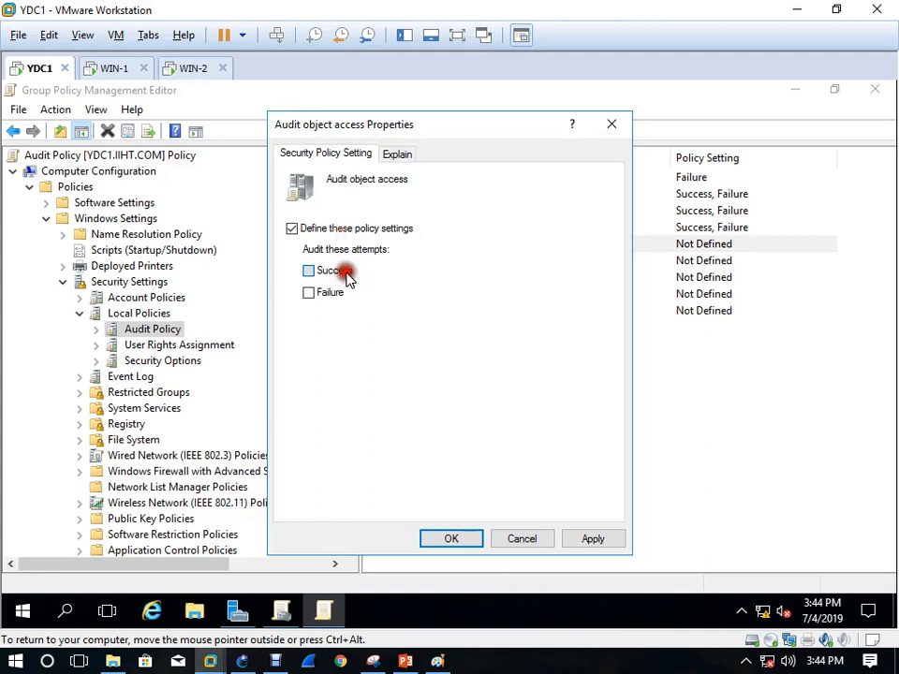
click(343, 276)
click(334, 298)
click(447, 539)
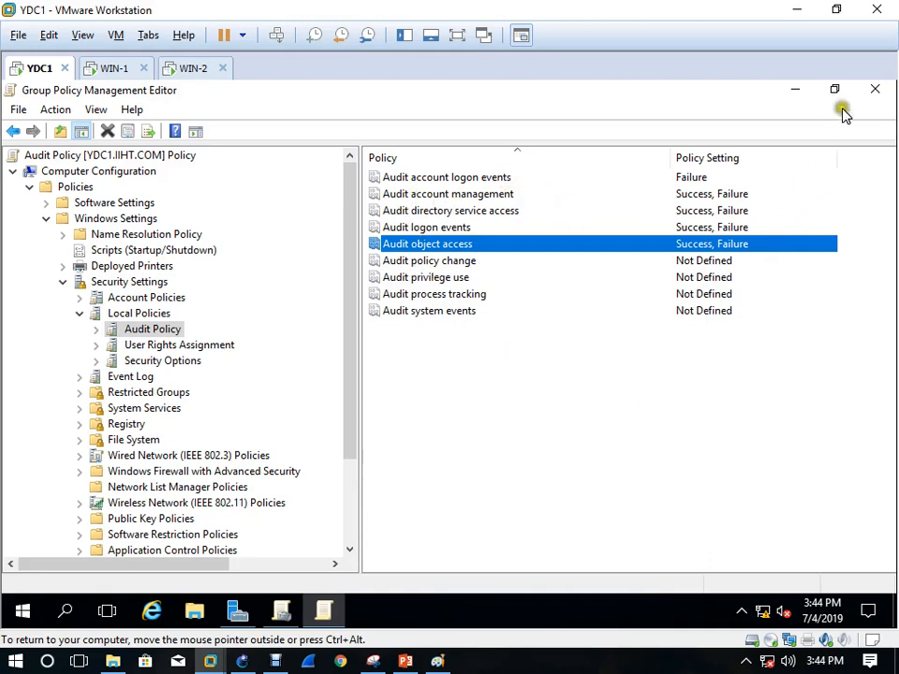
Close the GPO editor and Group Policy Management, then try running gpupdate /force /boot
click(874, 91)
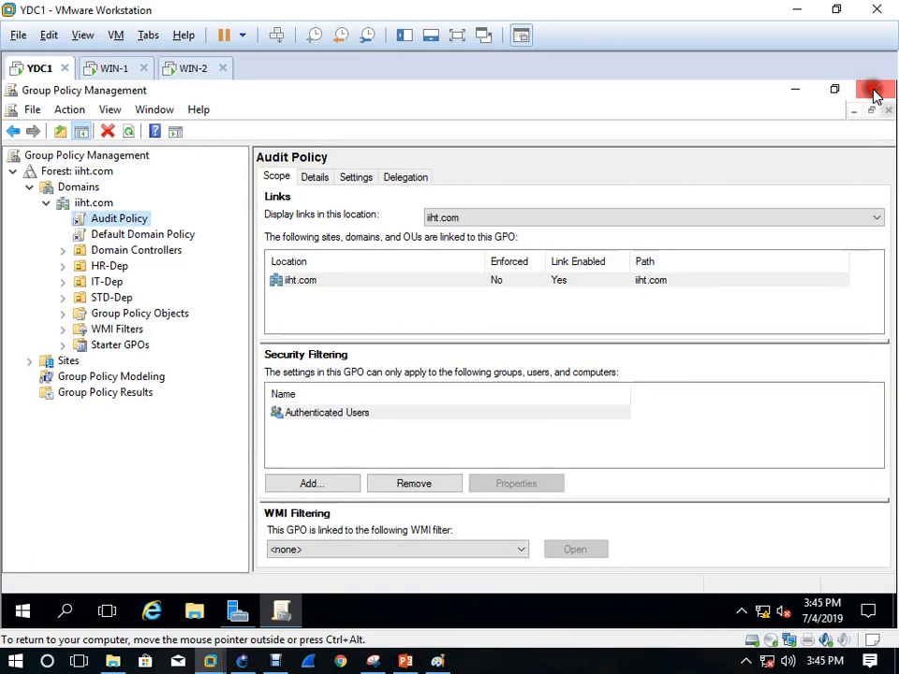
click(875, 91)
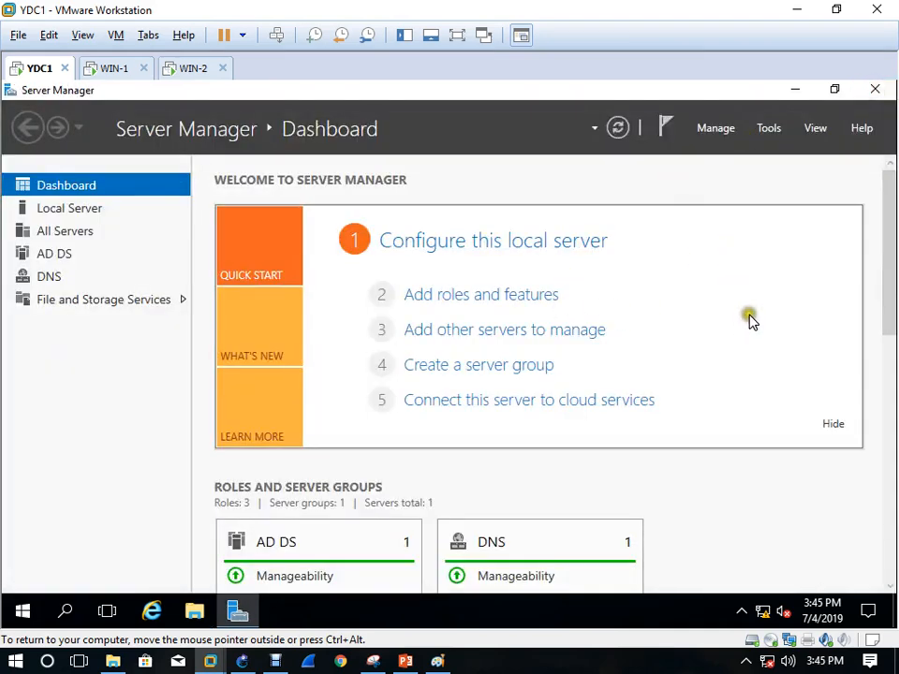
key(super+r)
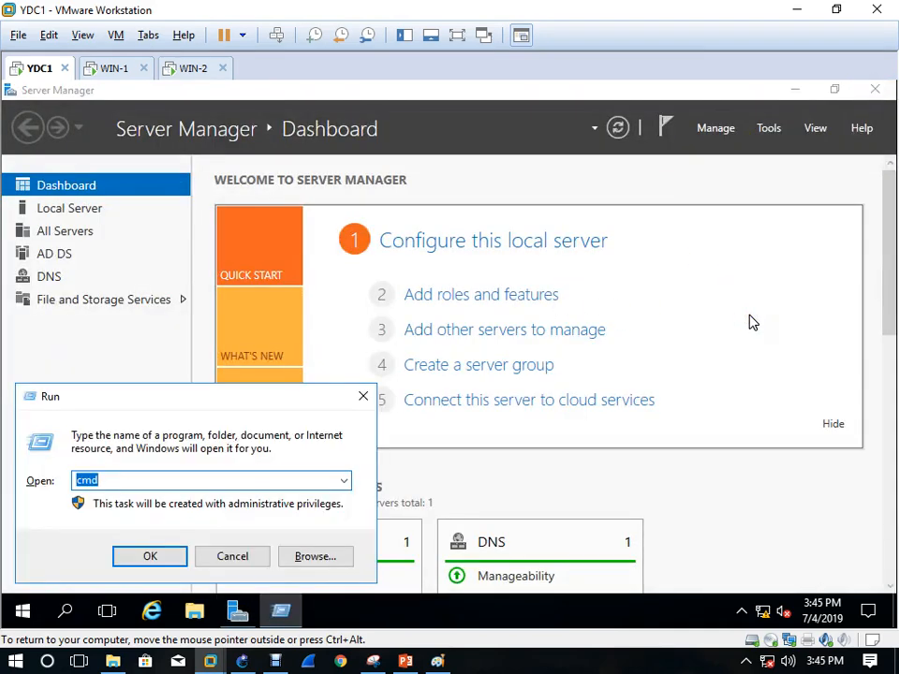
text(gpupdae /fore)
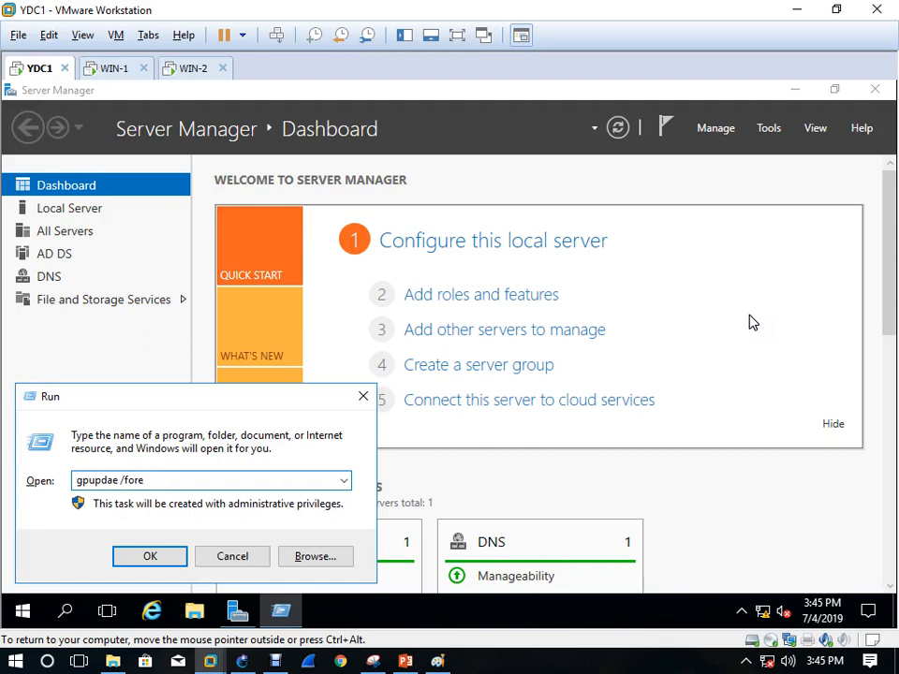
key(BackSpace)
text(ce .boot)
key(BackSpace)
key(BackSpace)
key(BackSpace)
key(BackSpace)
key(BackSpace)
key(Return)
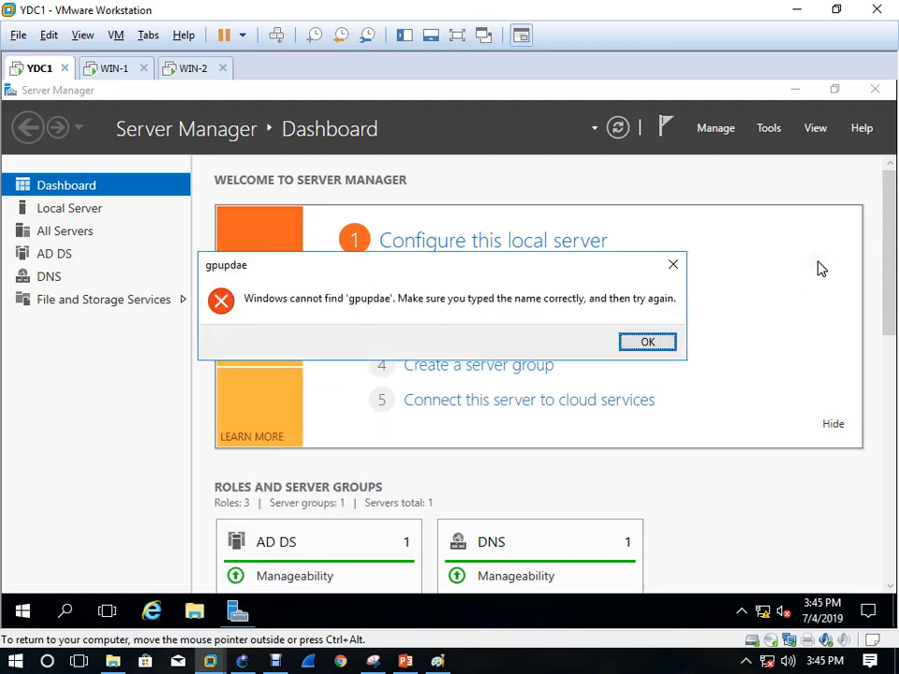
Fix the misspelled gpupdate command and run the forced policy update
key(Return)
key(End)
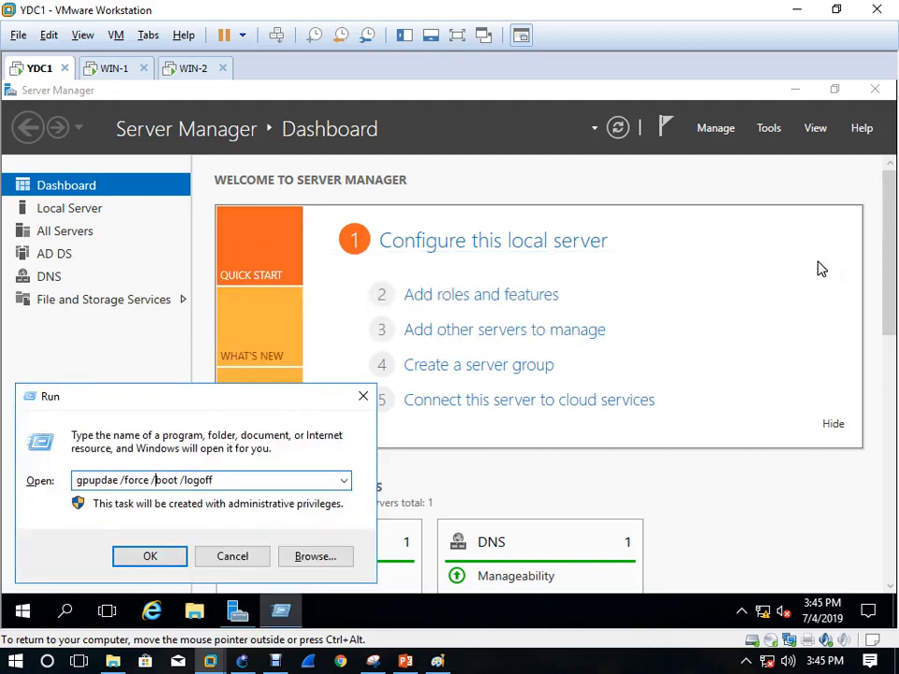
key(Left)
key(Left)
text(t)
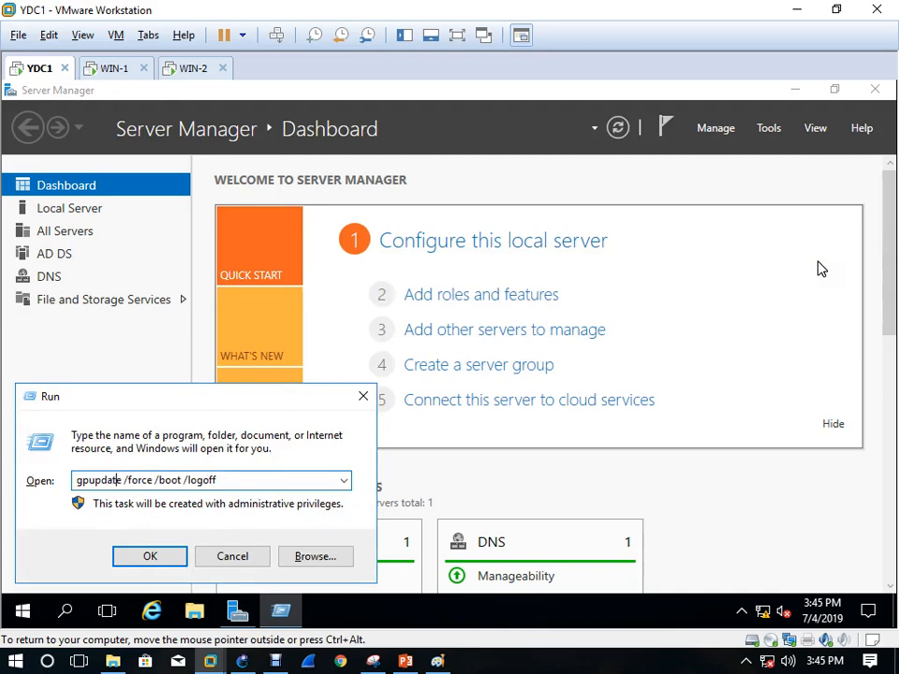
key(Return)
key(super+r)
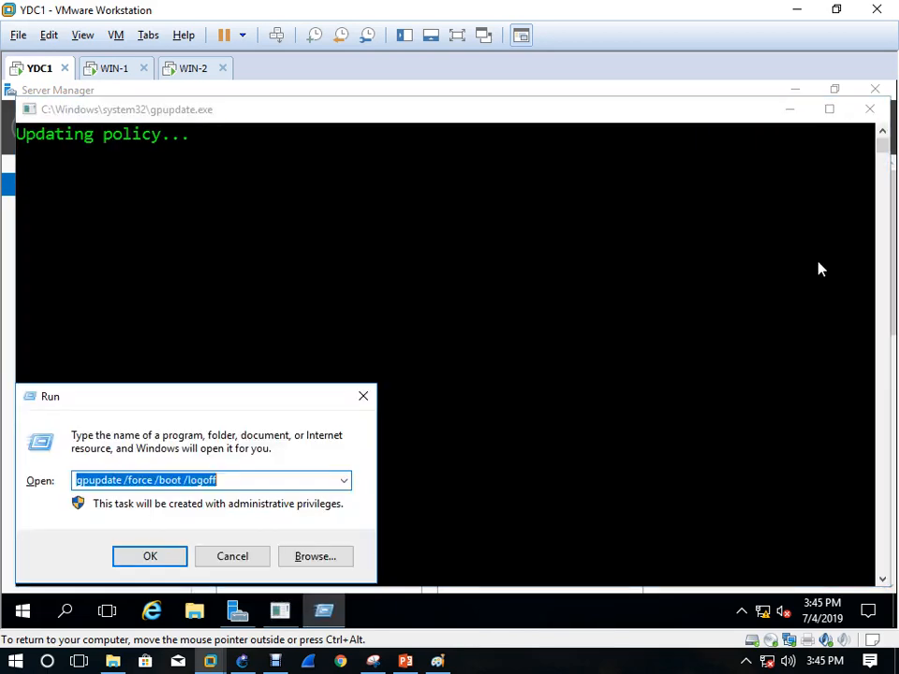
key(Return)
key(super+r)
key(Escape)
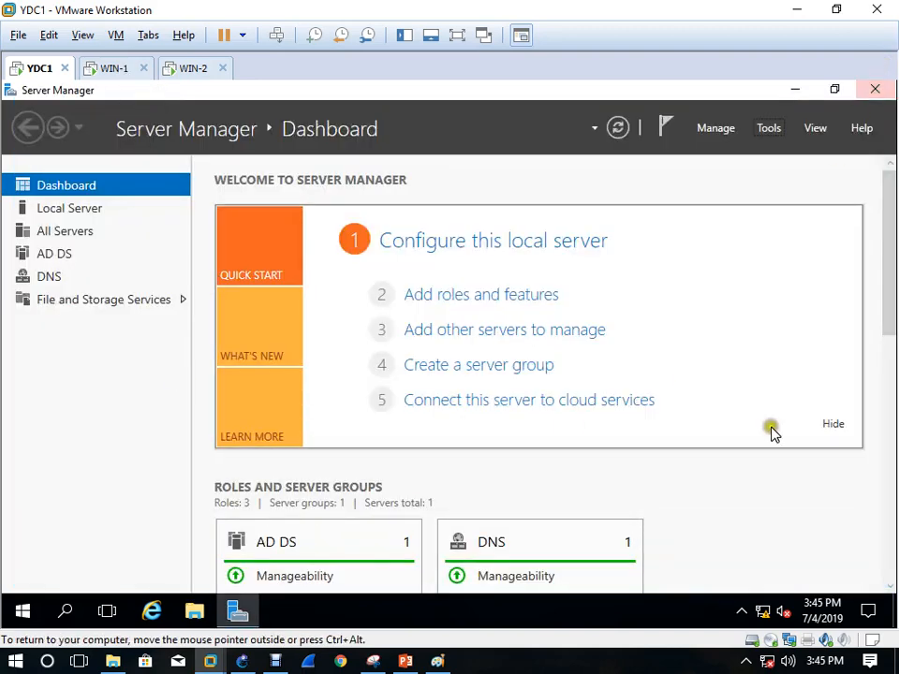
Launch Event Viewer from Server Manager Tools, maximize it, and show Windows Logs > Security
click(776, 134)
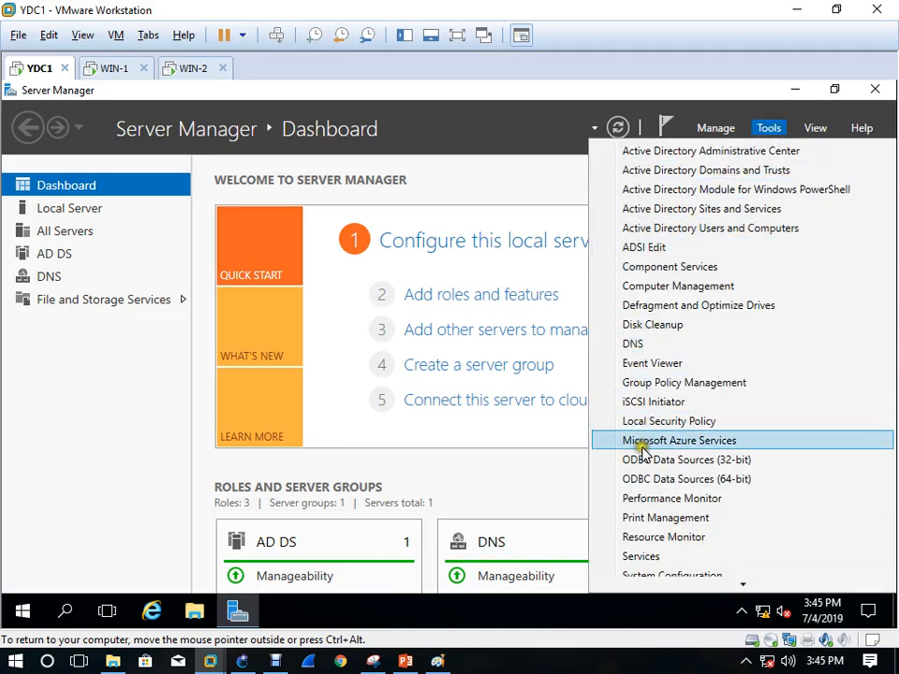
click(661, 366)
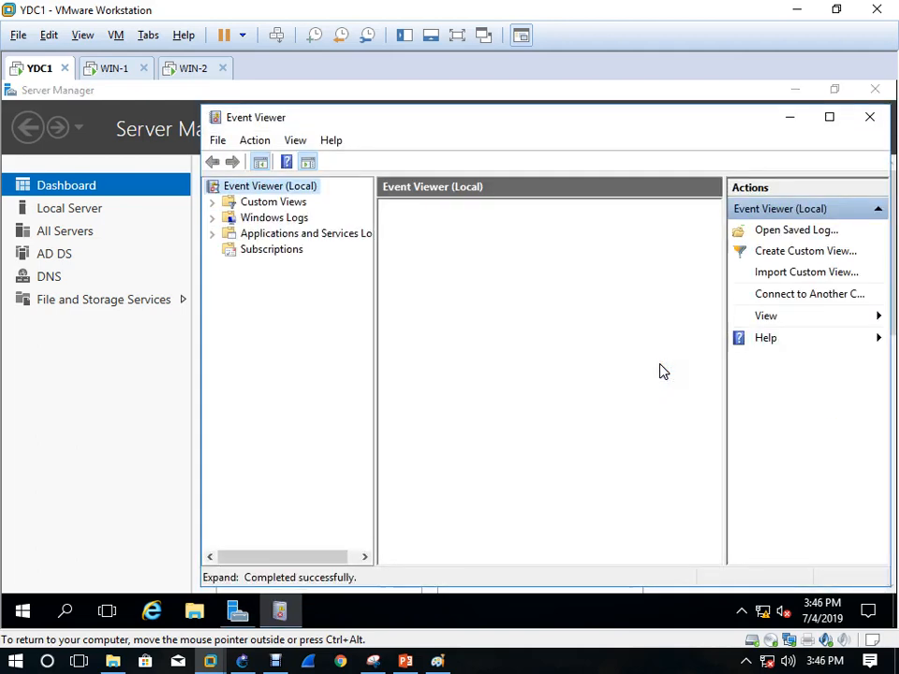
click(829, 117)
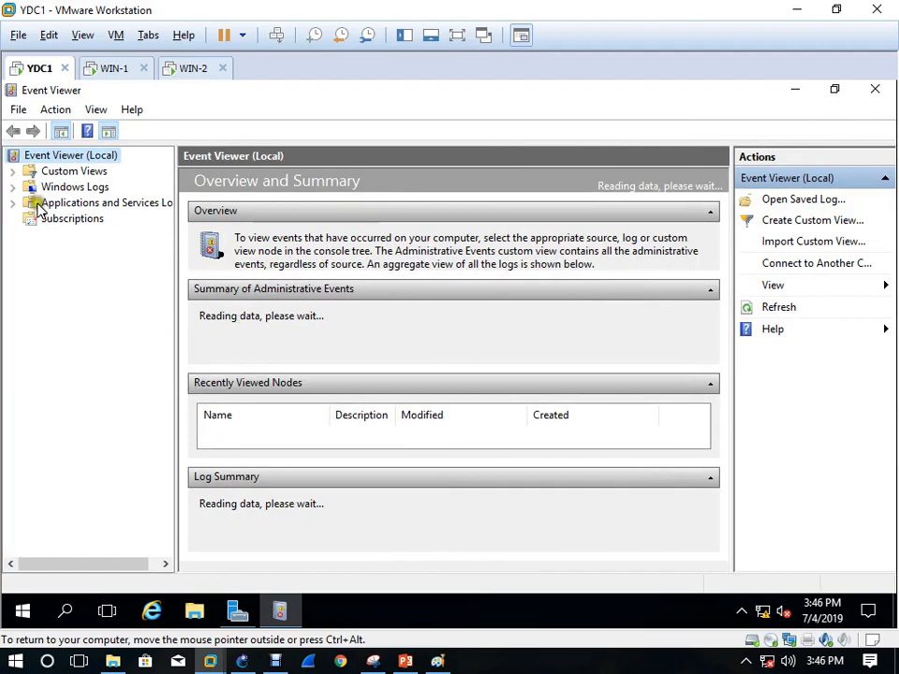
click(13, 188)
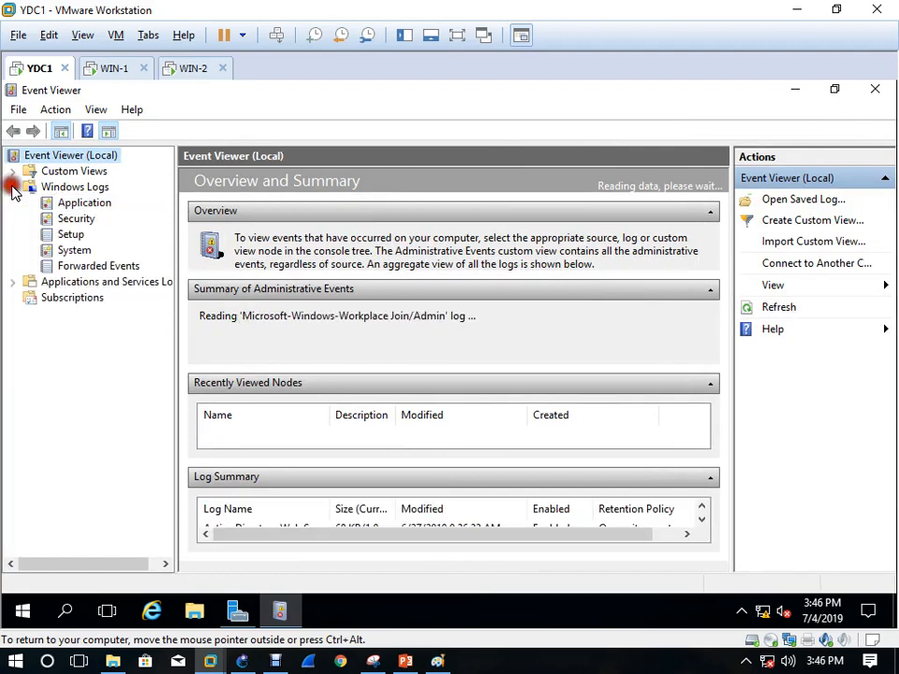
click(78, 221)
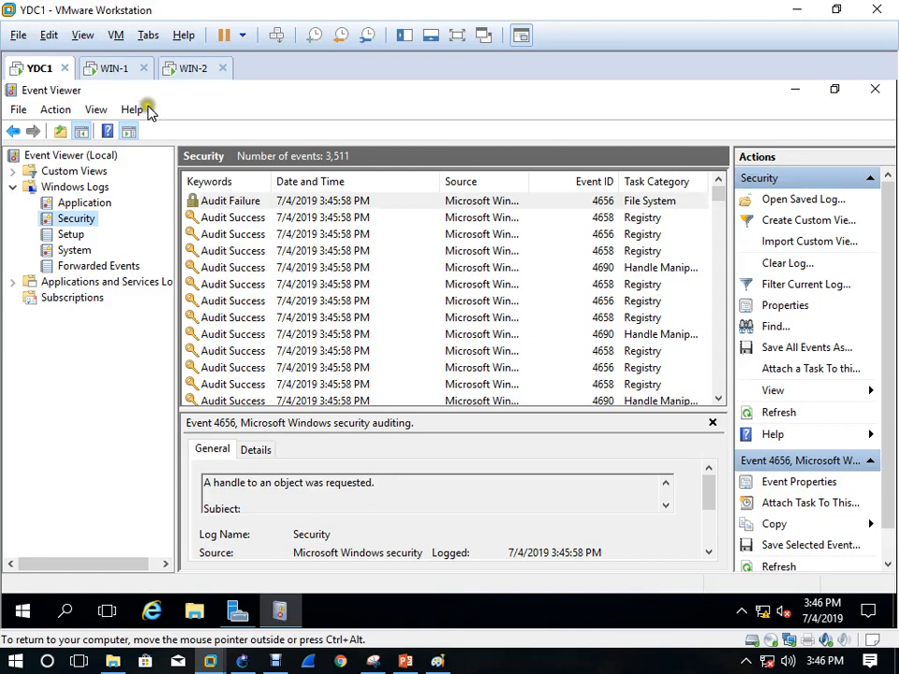
Sign in to WIN-1 as IT1 through Other user with its password, then bring up the Run box
click(111, 75)
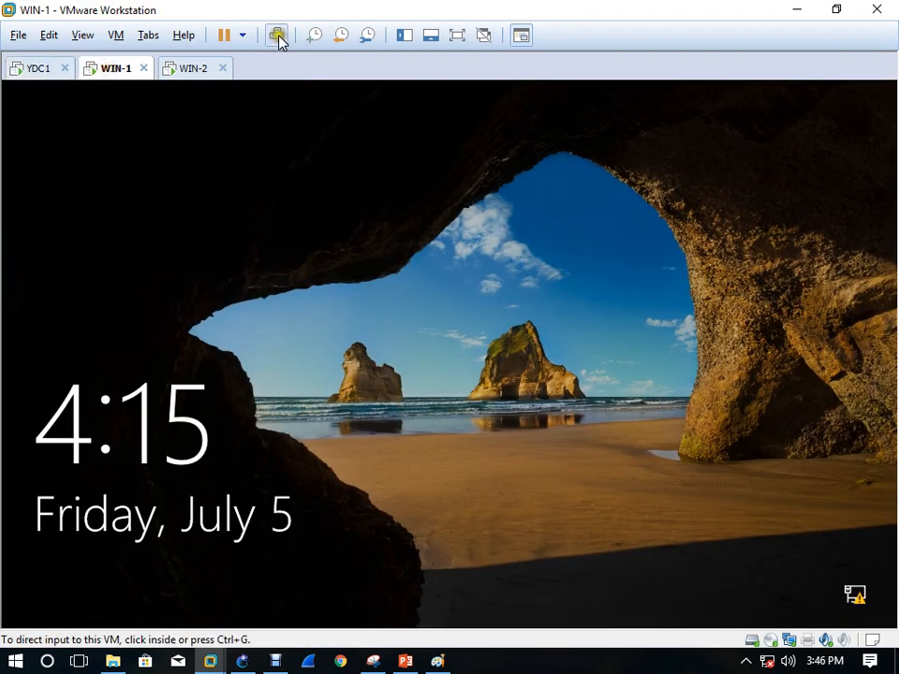
click(245, 262)
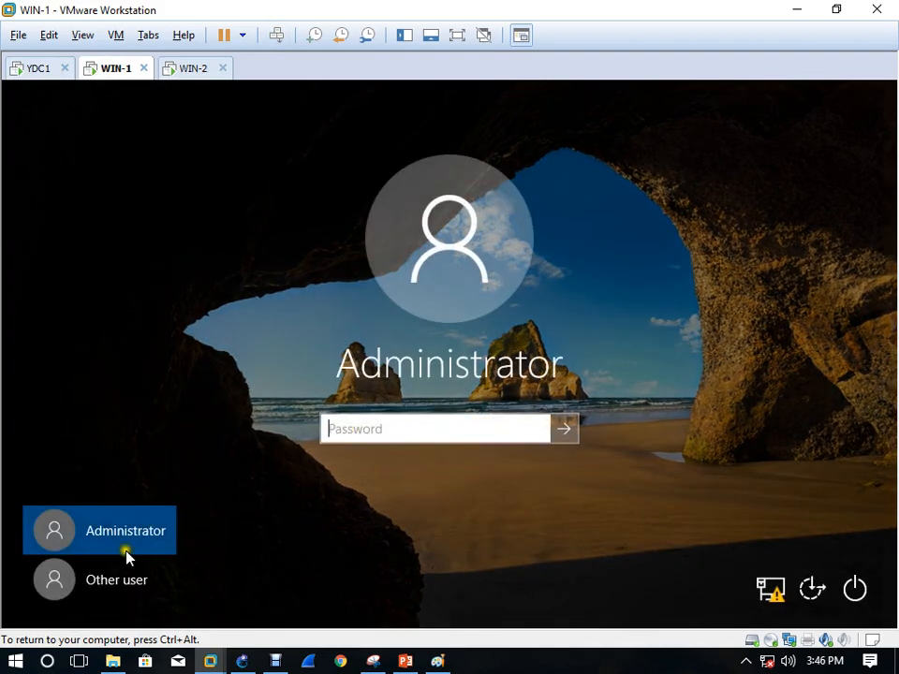
click(122, 578)
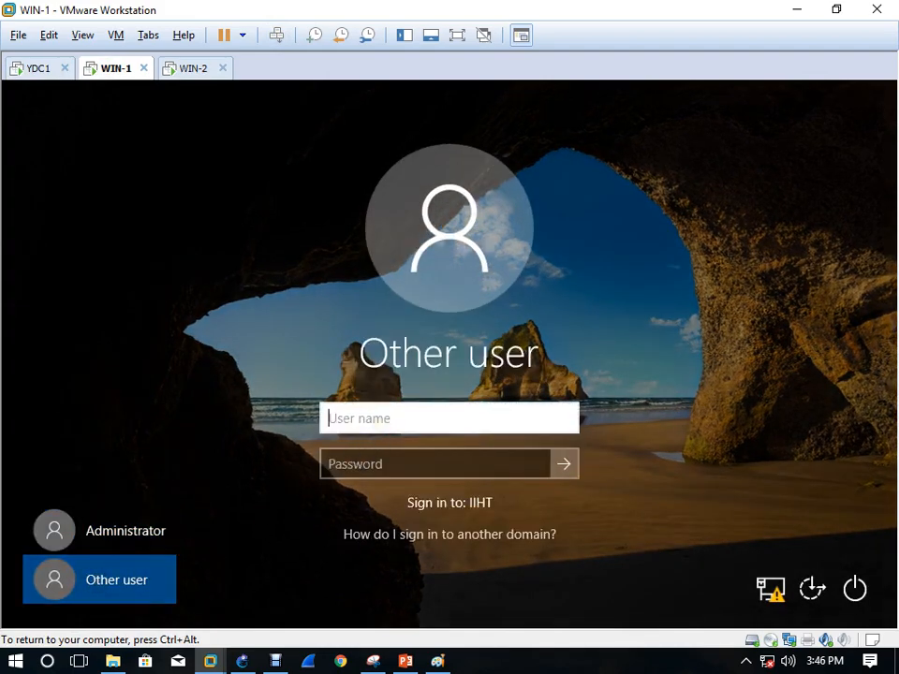
text(IT1)
key(Tab)
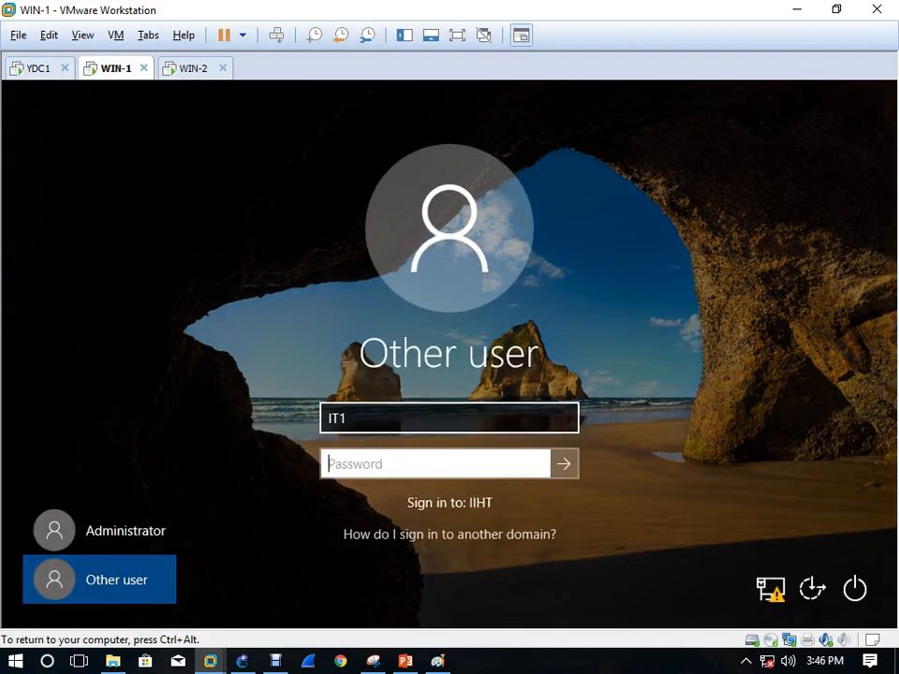
text(******)
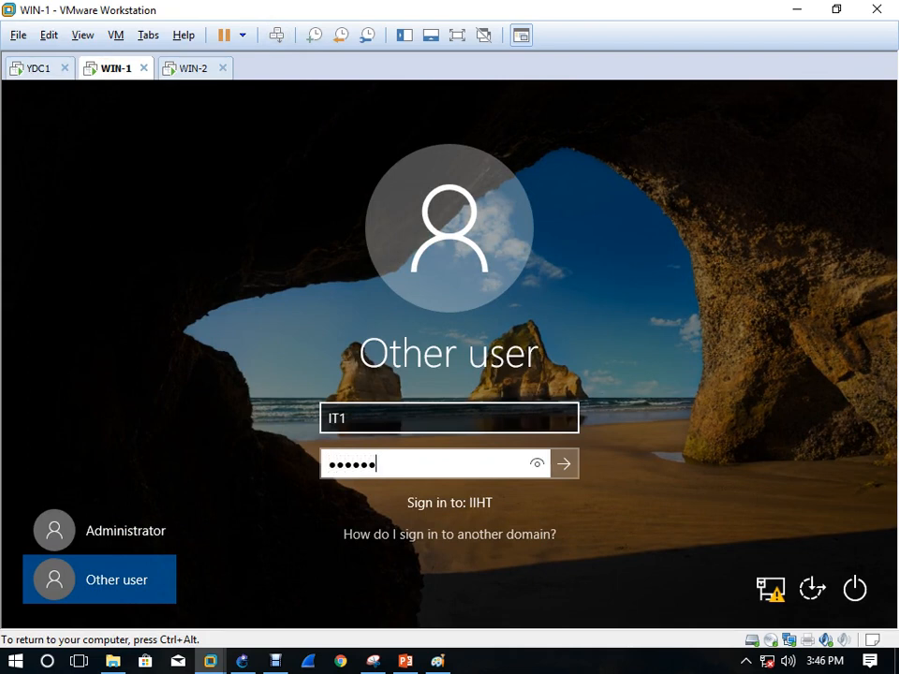
text(**)
key(Return)
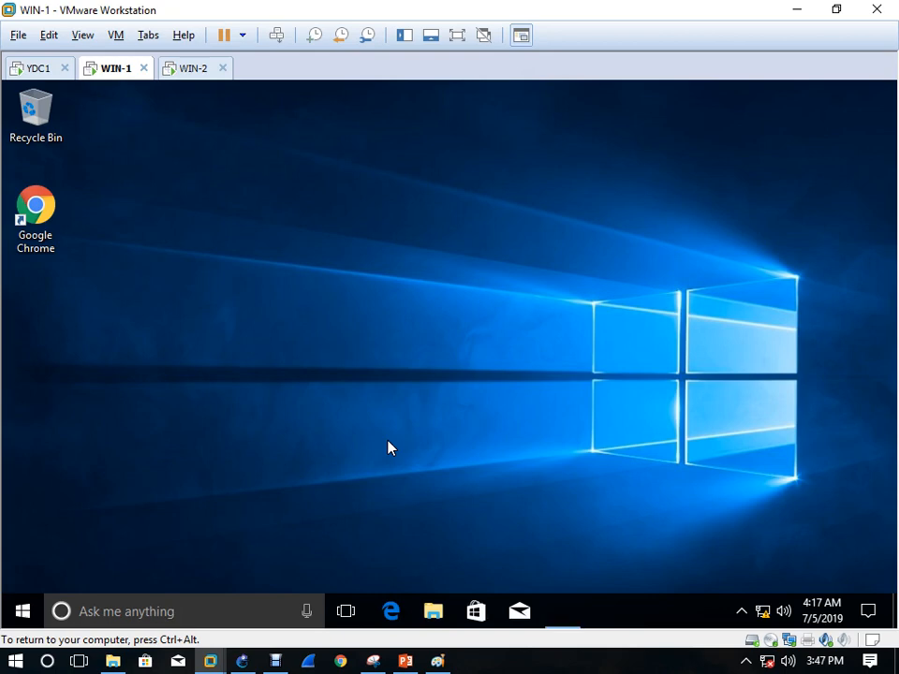
key(super+r)
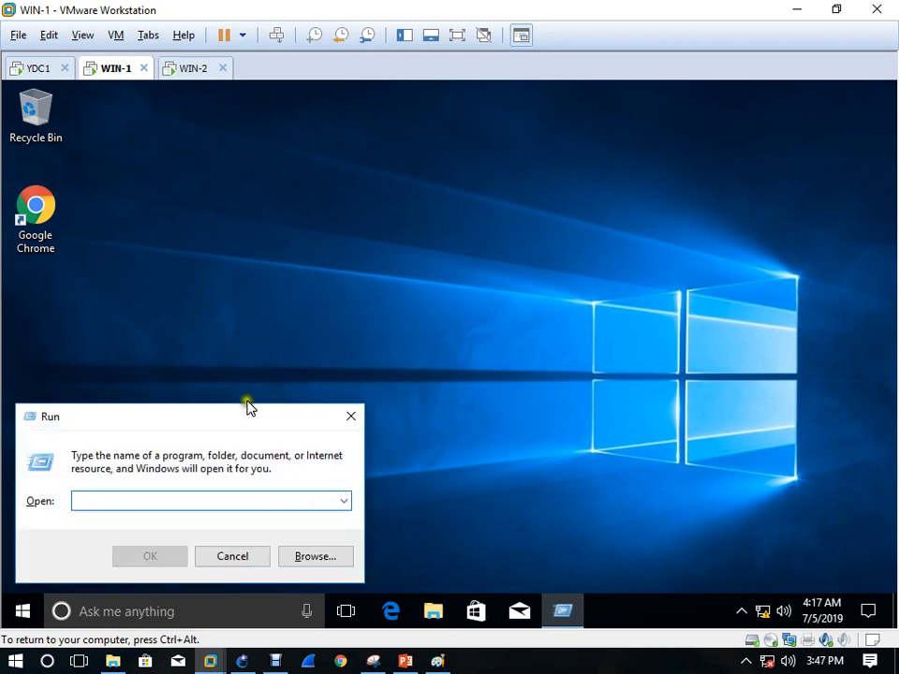
Log WIN-1 off with the lo command, then fail two IT2 sign-ins using wrong passwords
text(logoff)
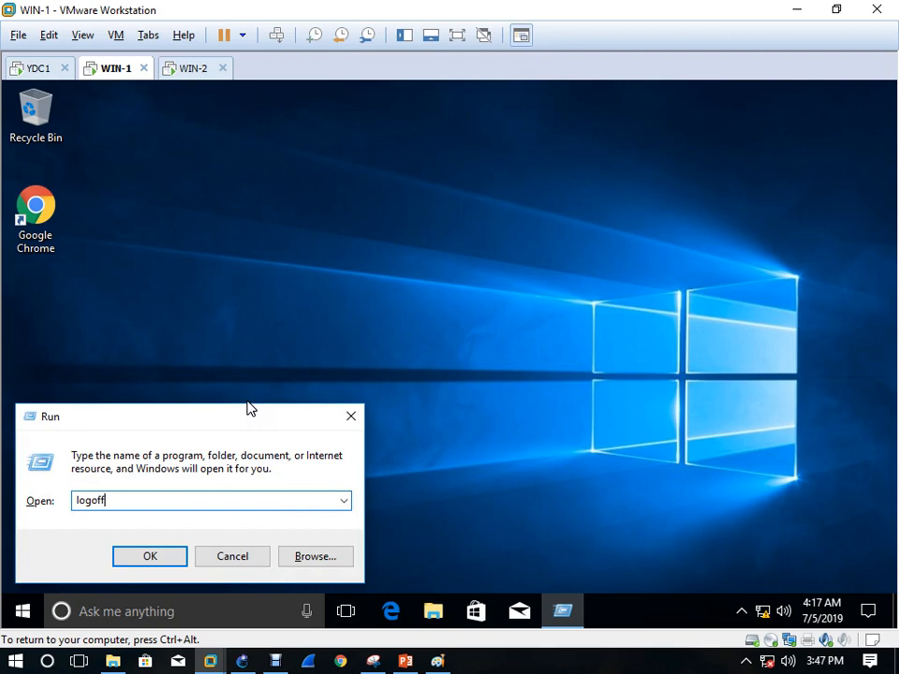
key(Return)
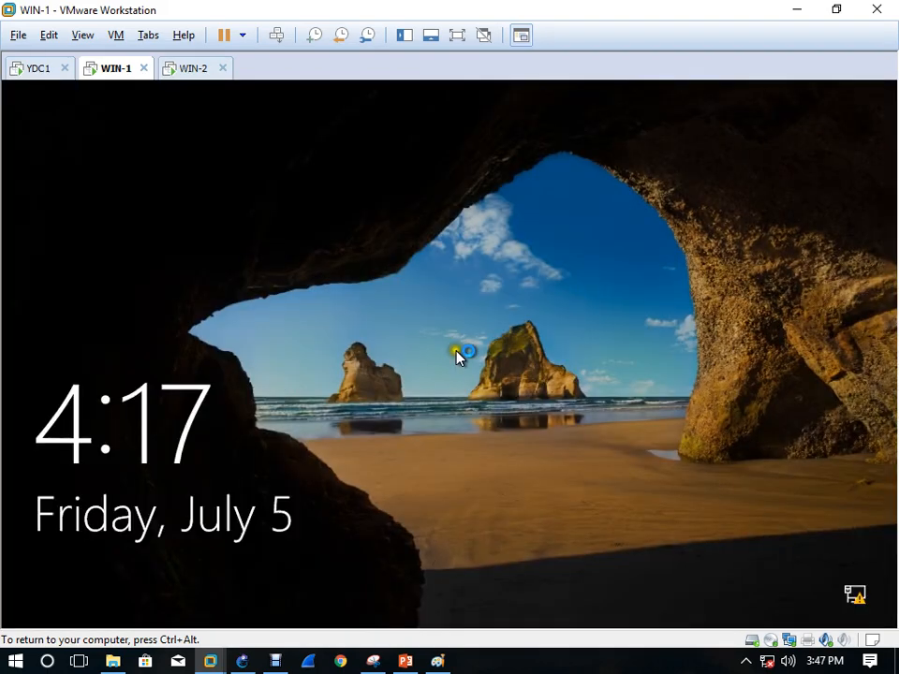
click(278, 37)
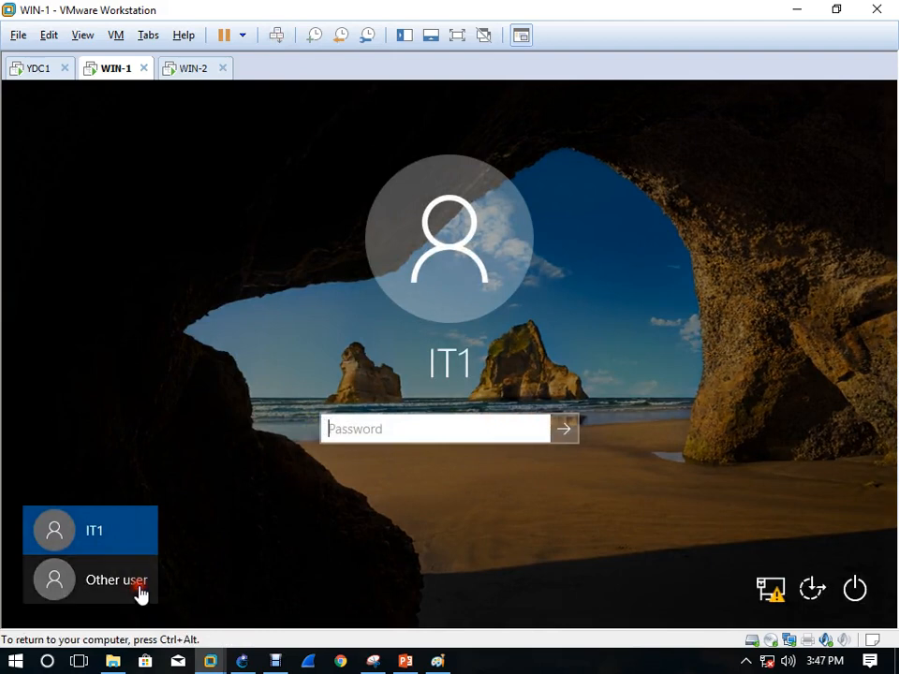
click(141, 592)
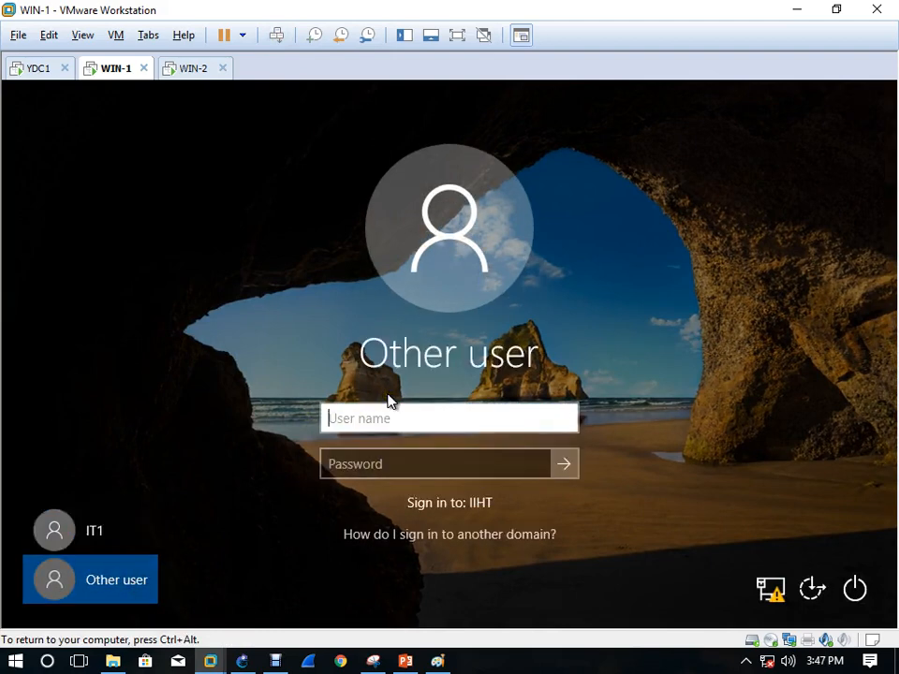
text(IT2)
key(Tab)
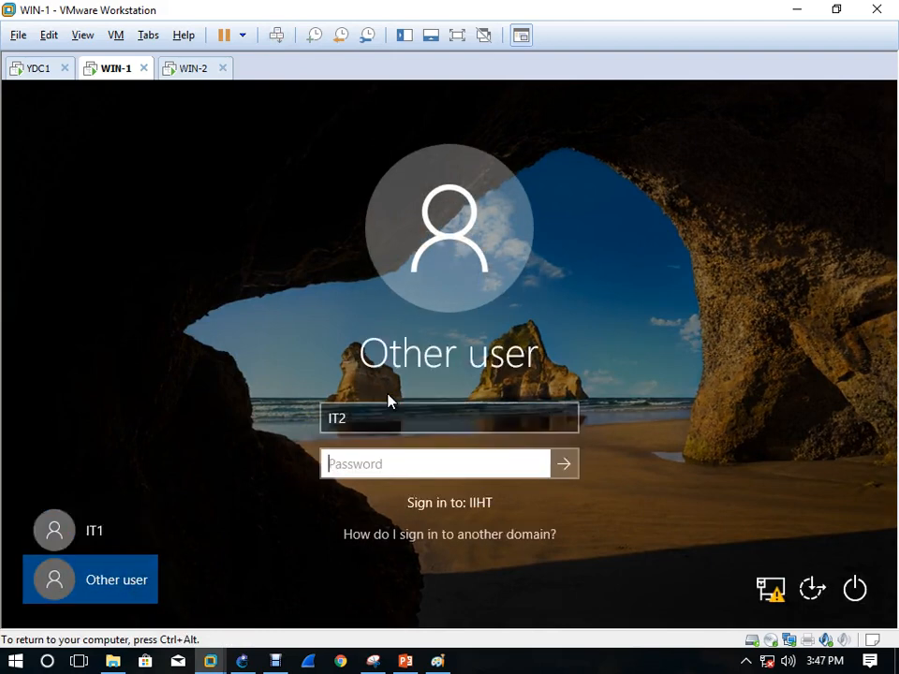
text(Pa$$w0rd)
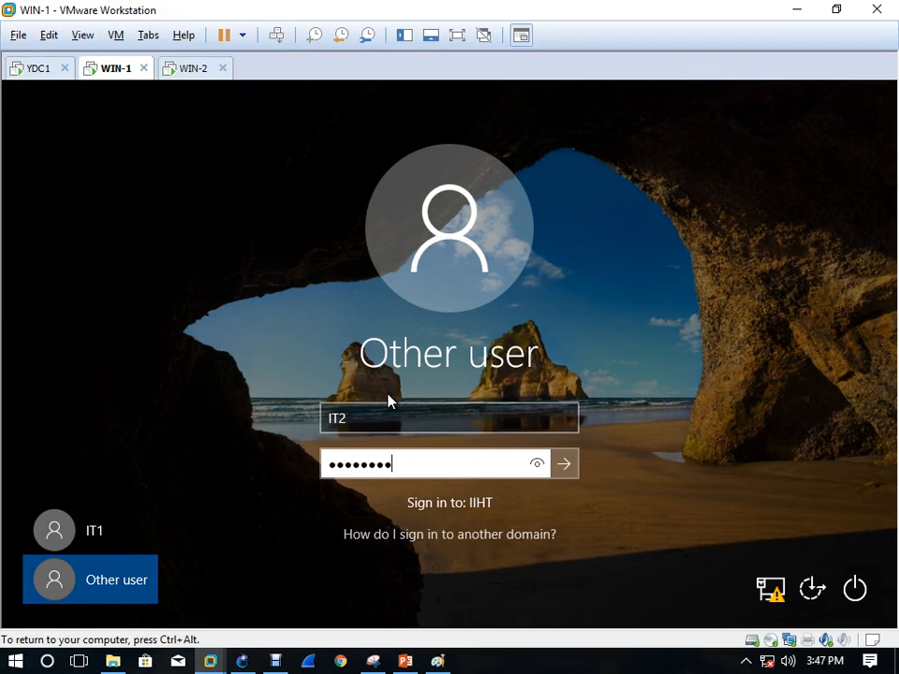
key(Return)
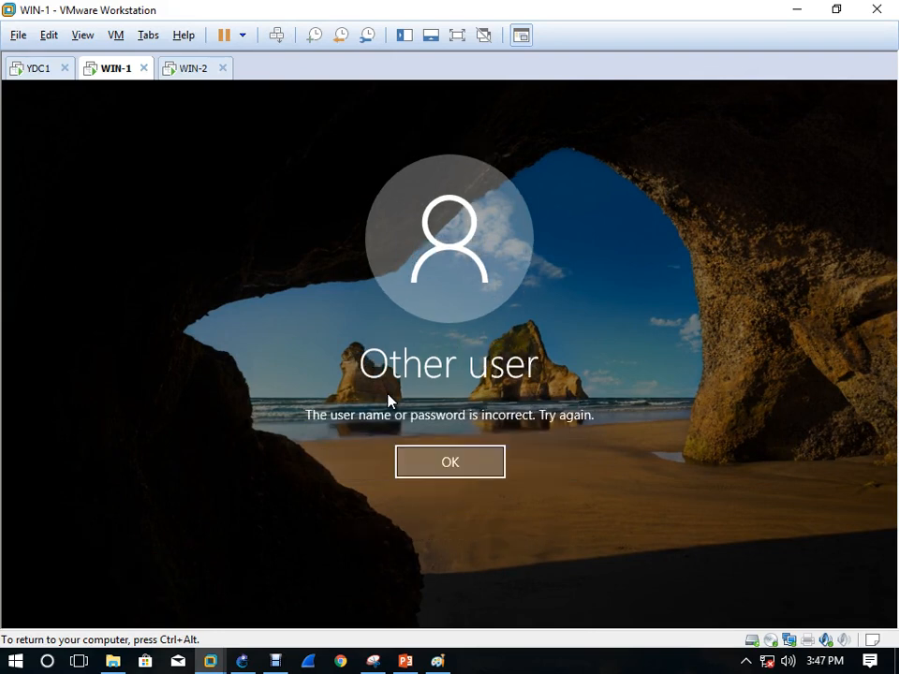
key(Return)
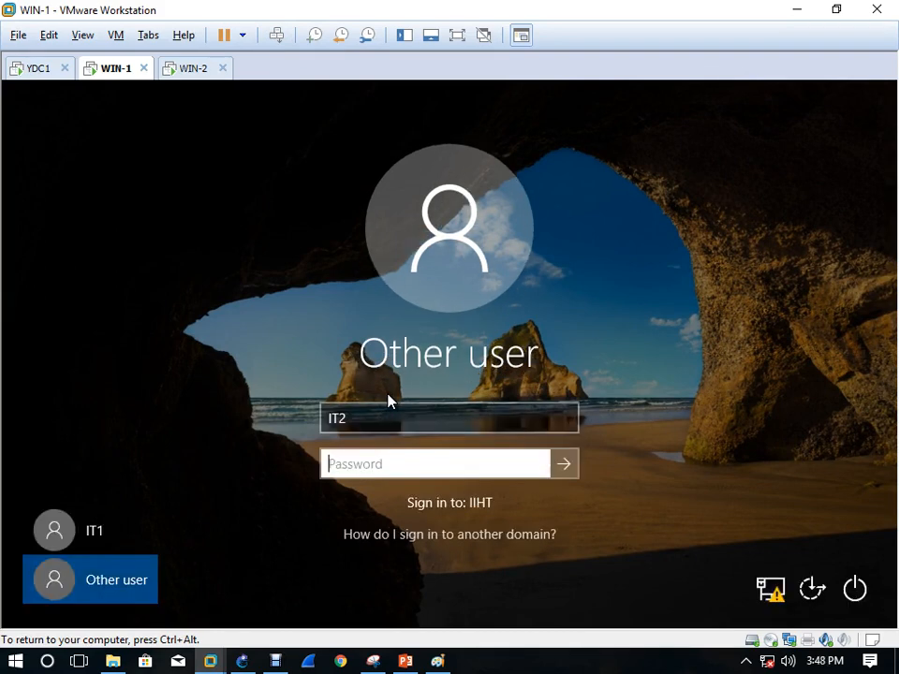
text(•••••••)
key(Return)
key(Return)
Replace the user name with IT1 and sign in with its password
double_click(337, 420)
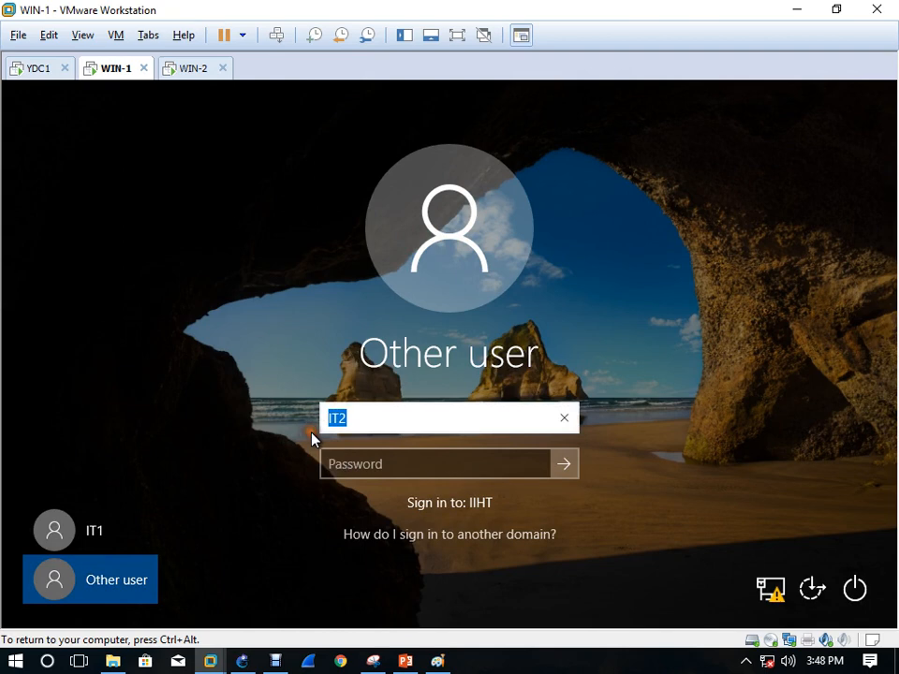
text(IT1)
key(Tab)
text(****)
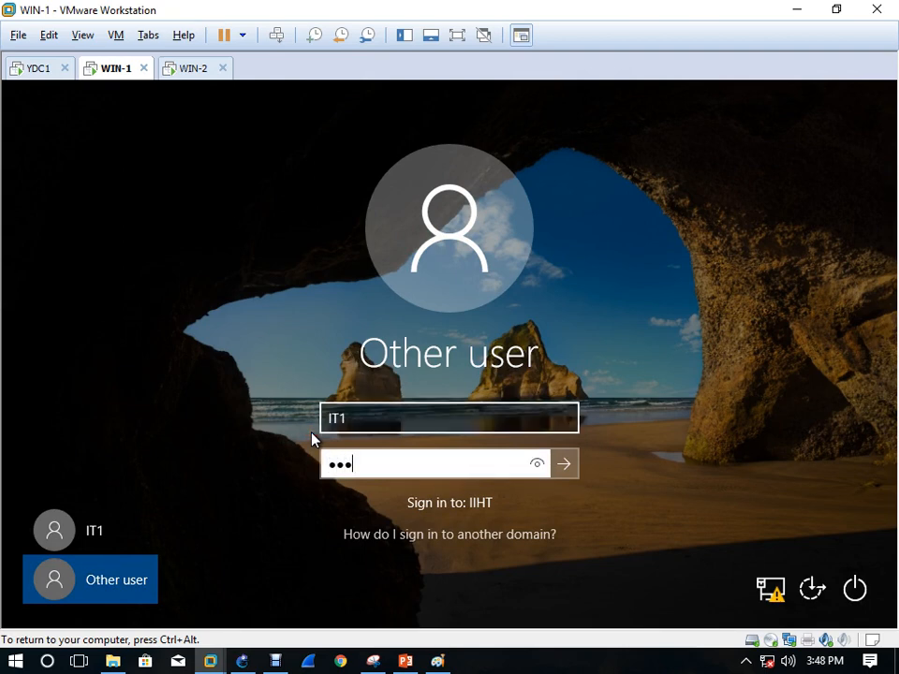
text(****)
key(Return)
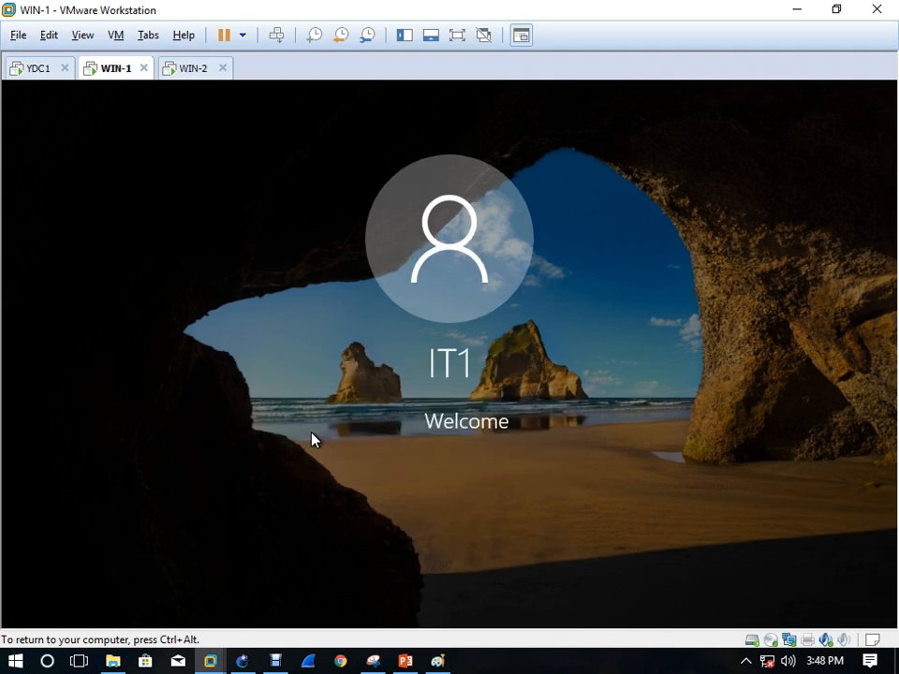
key(ctrl+alt)
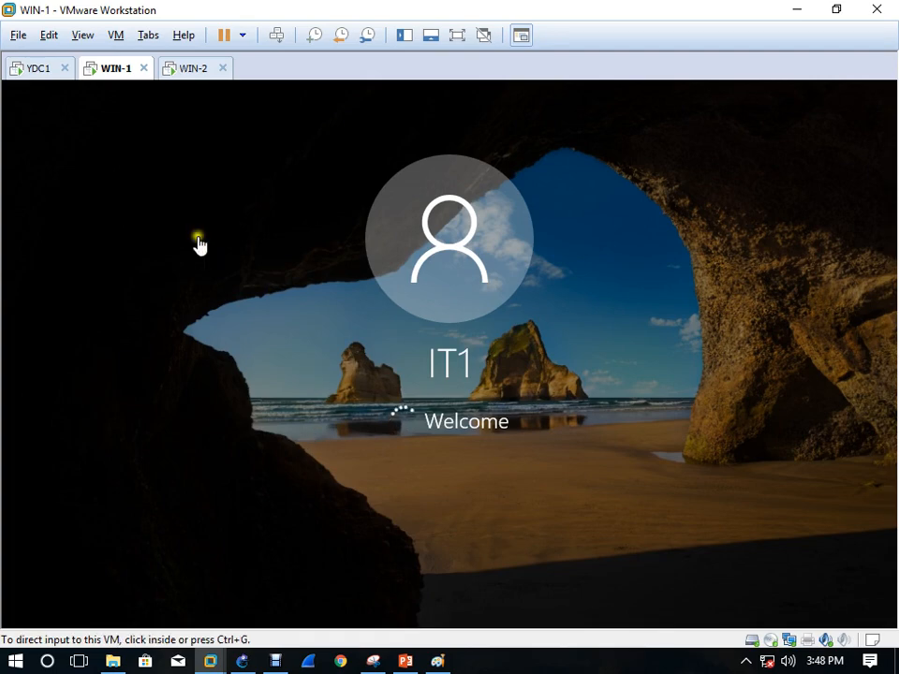
On YDC1, refresh the Event Viewer Security log to load the new events
click(38, 72)
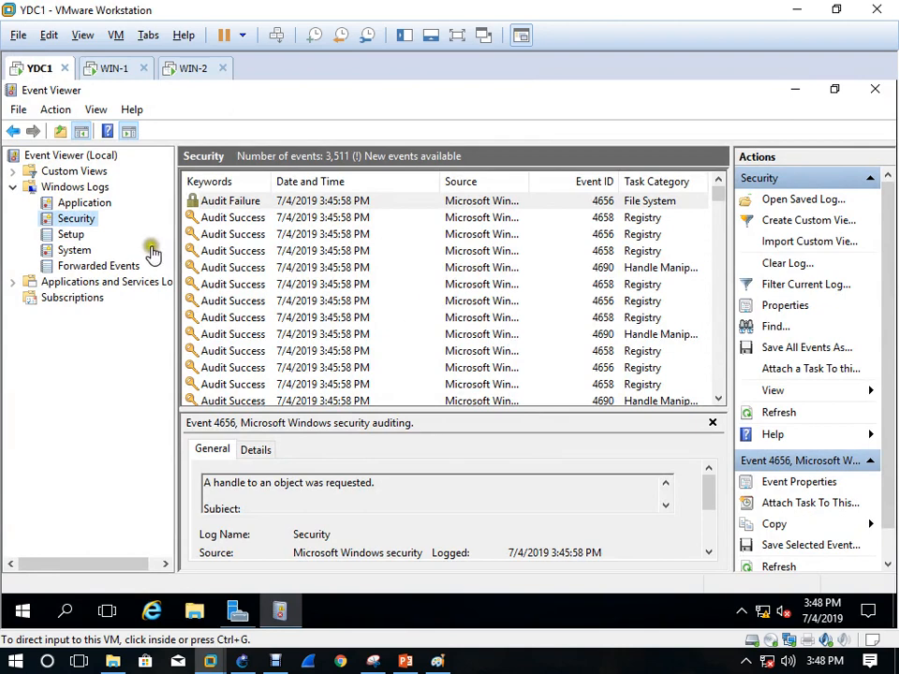
click(779, 413)
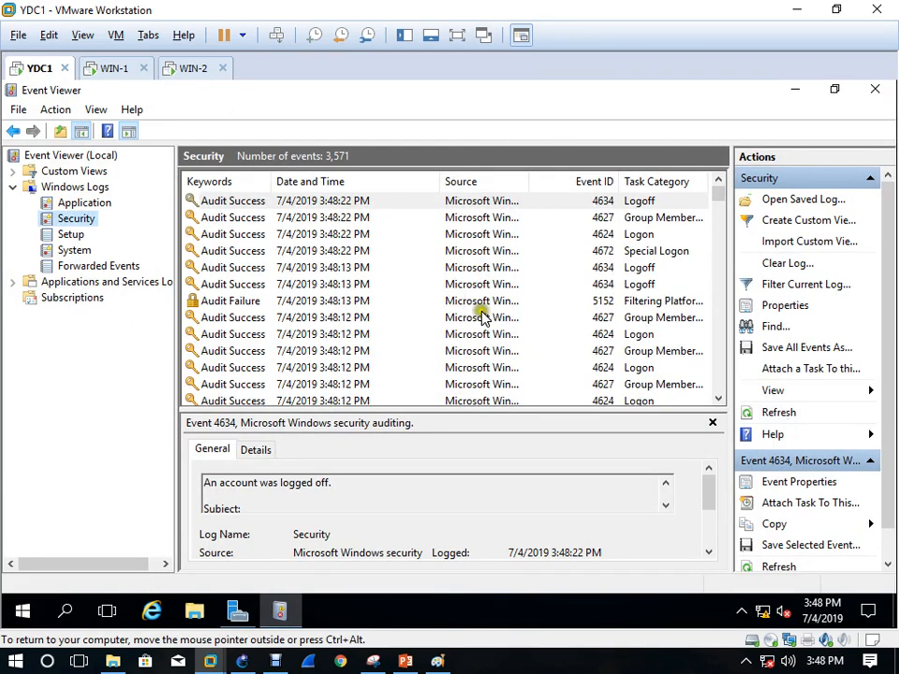
drag(713, 199, 713, 359)
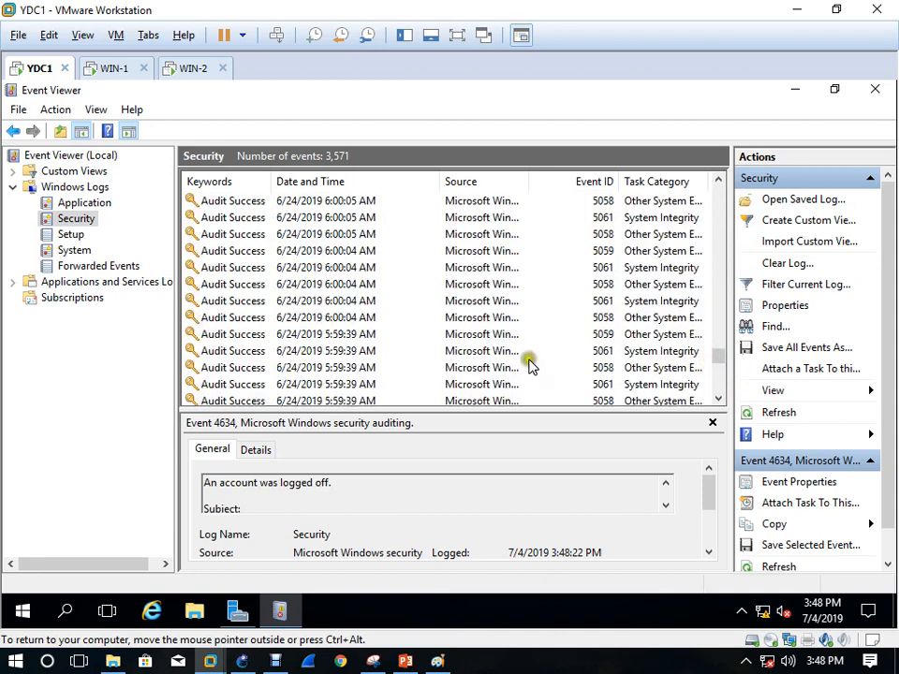
scroll(522, 365, up, 10)
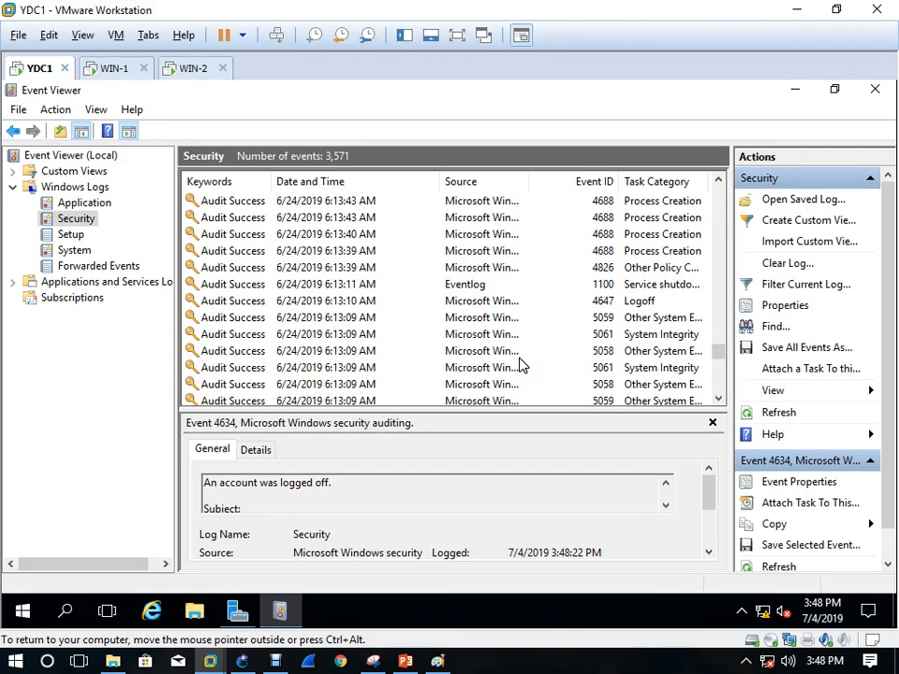
drag(718, 357, 717, 188)
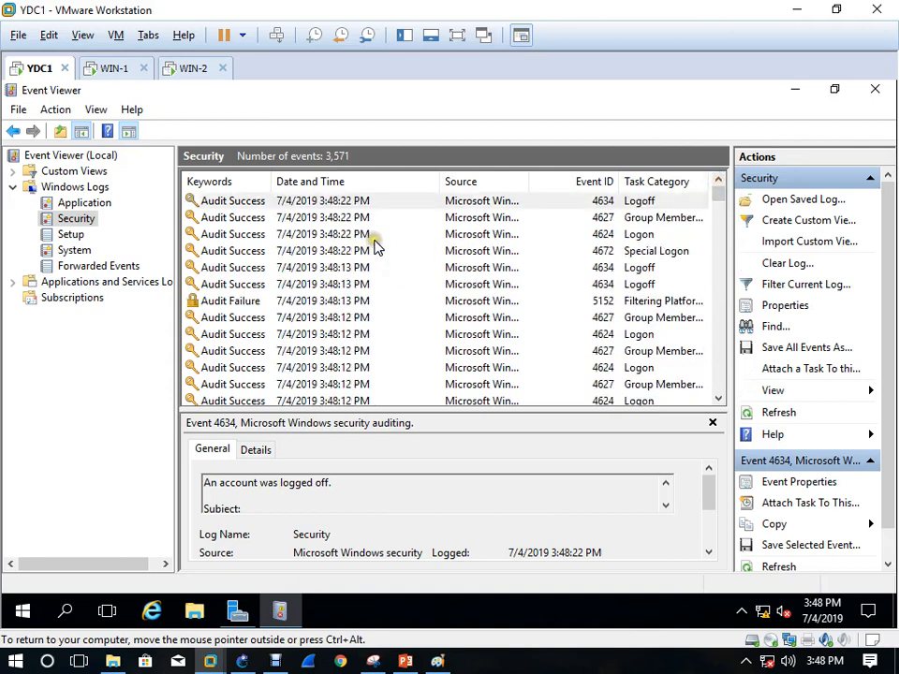
Inspect the 3:48:13 Logoff, 3:48:22 Logon and 5152 Audit Failure events
click(638, 269)
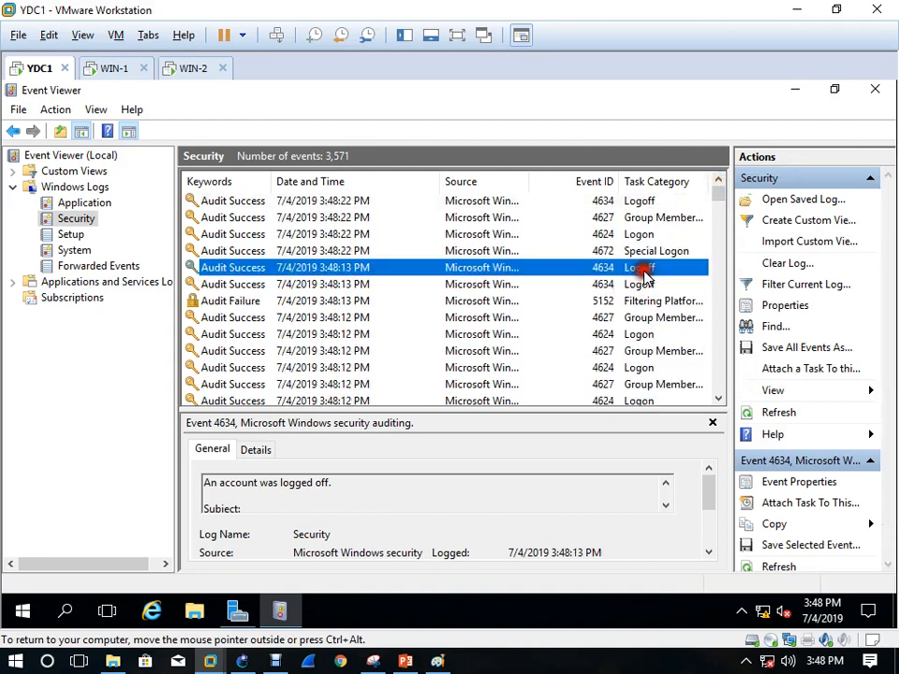
click(588, 234)
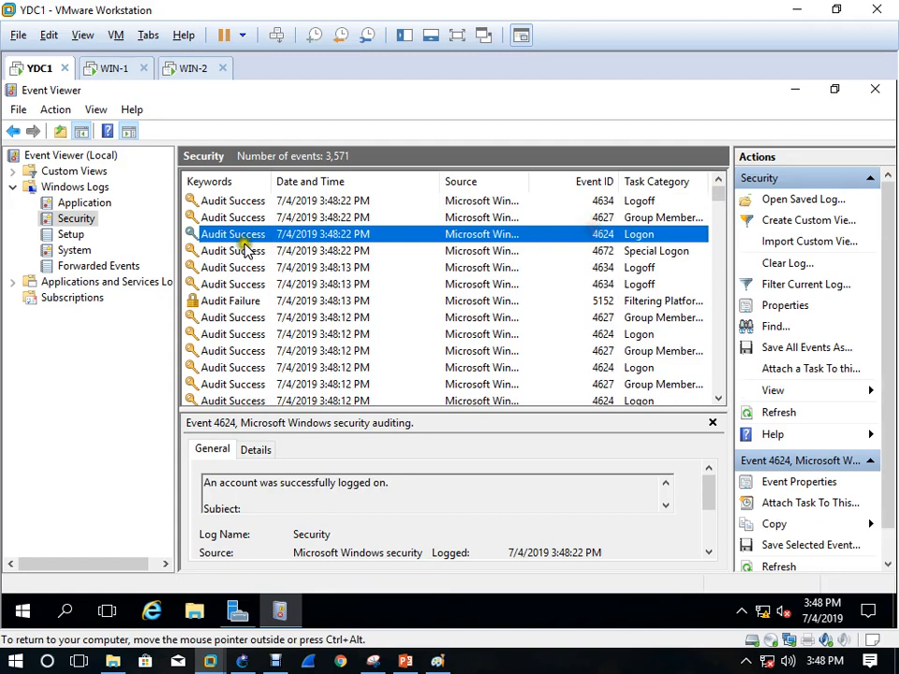
double_click(234, 301)
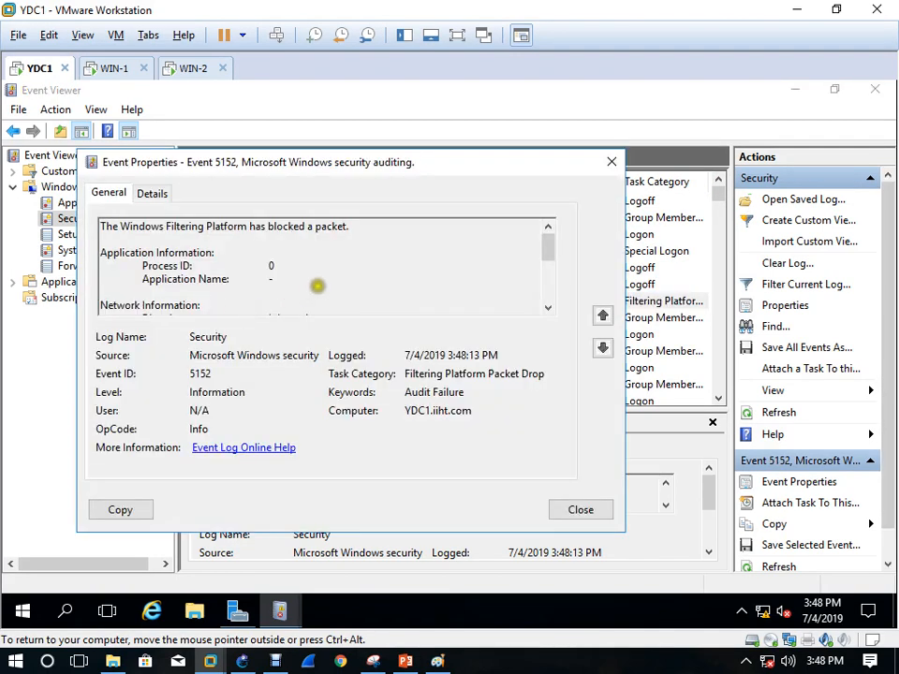
click(613, 164)
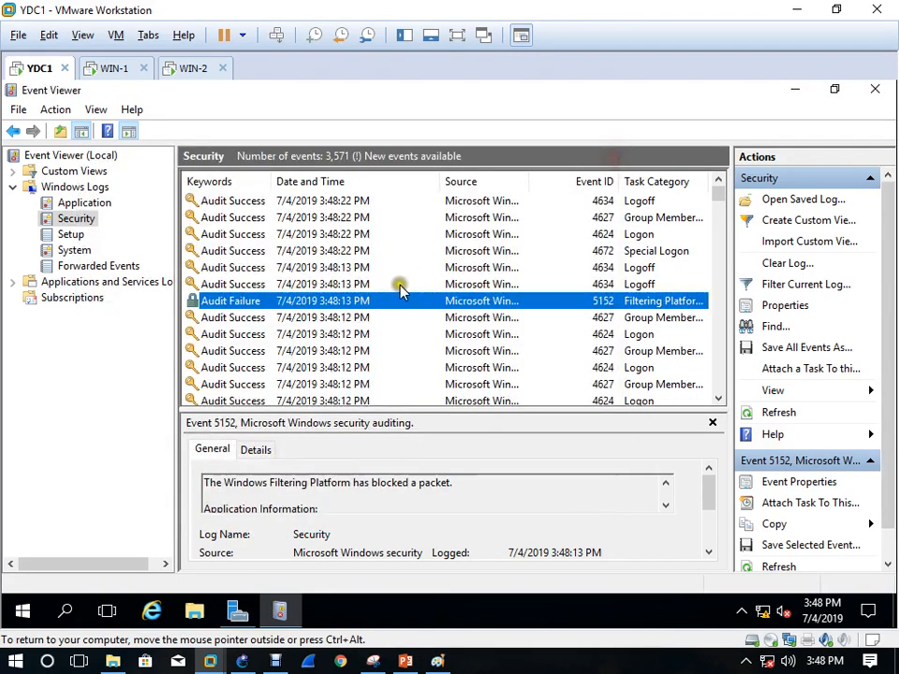
Refresh the Security log repeatedly until it lists 3,572 events
scroll(217, 319, down, 4)
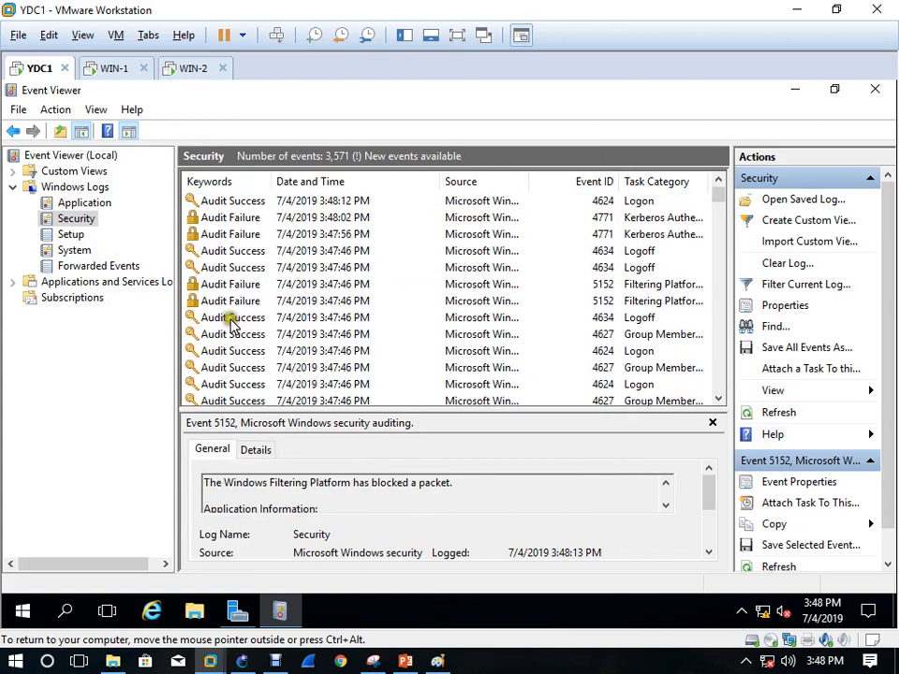
scroll(232, 323, down, 4)
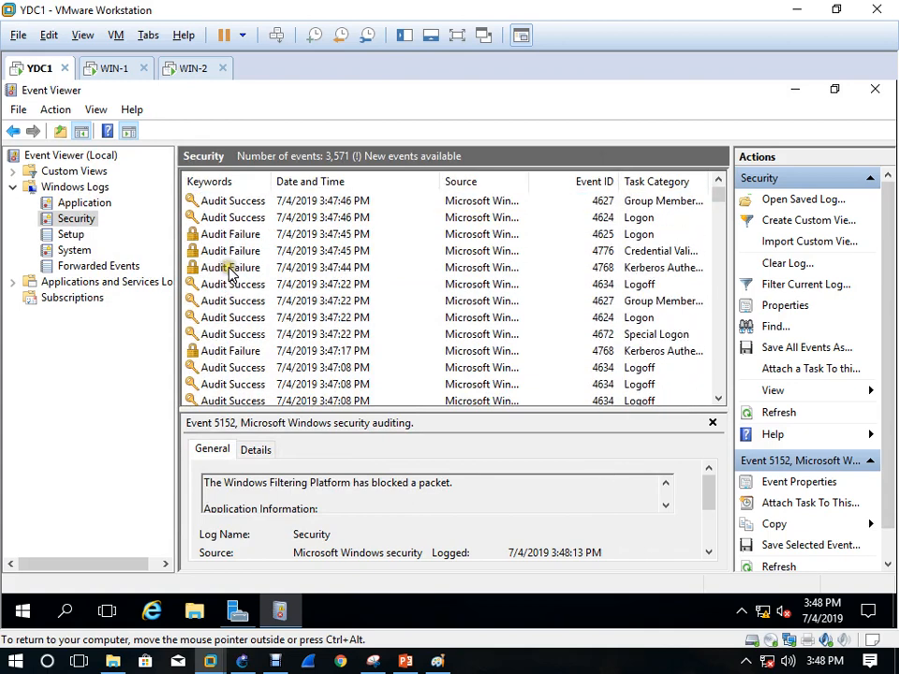
click(773, 413)
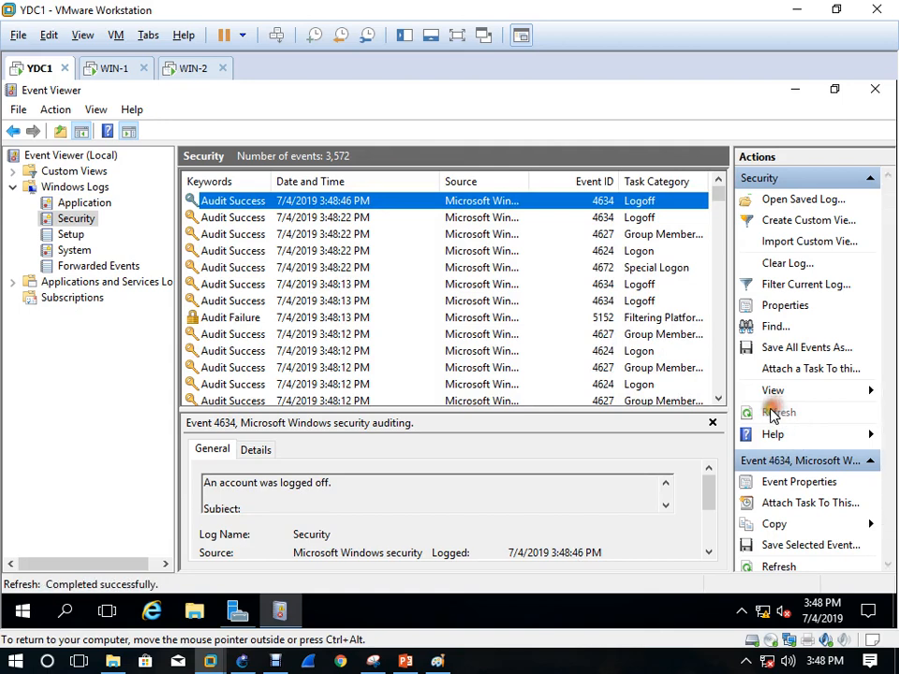
click(772, 413)
click(749, 412)
click(749, 412)
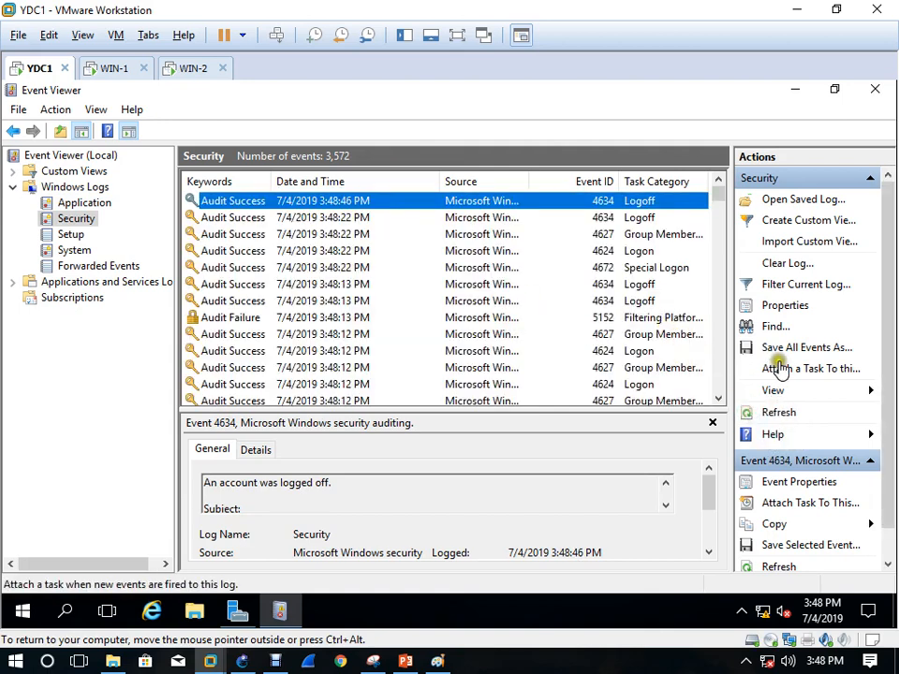
Find IT2 in the Security log, locating the 4771 Kerberos pre-authentication failure
click(774, 328)
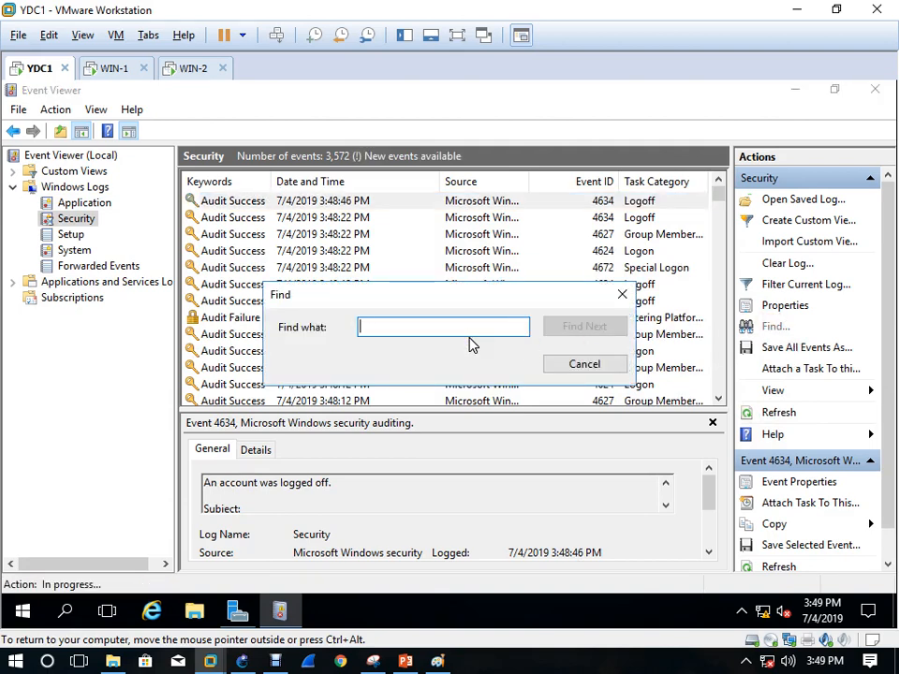
text(l)
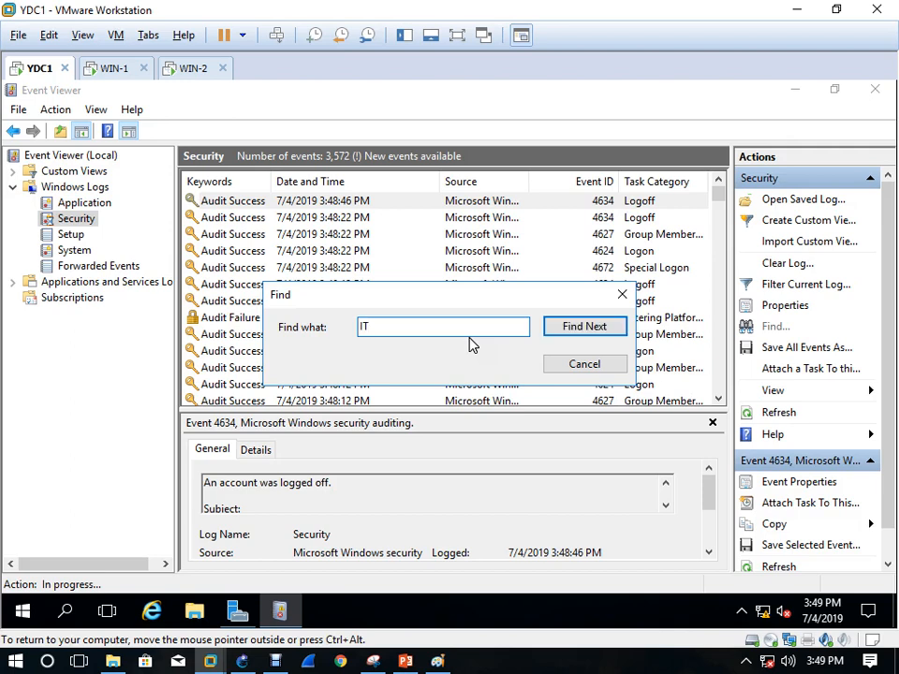
key(Return)
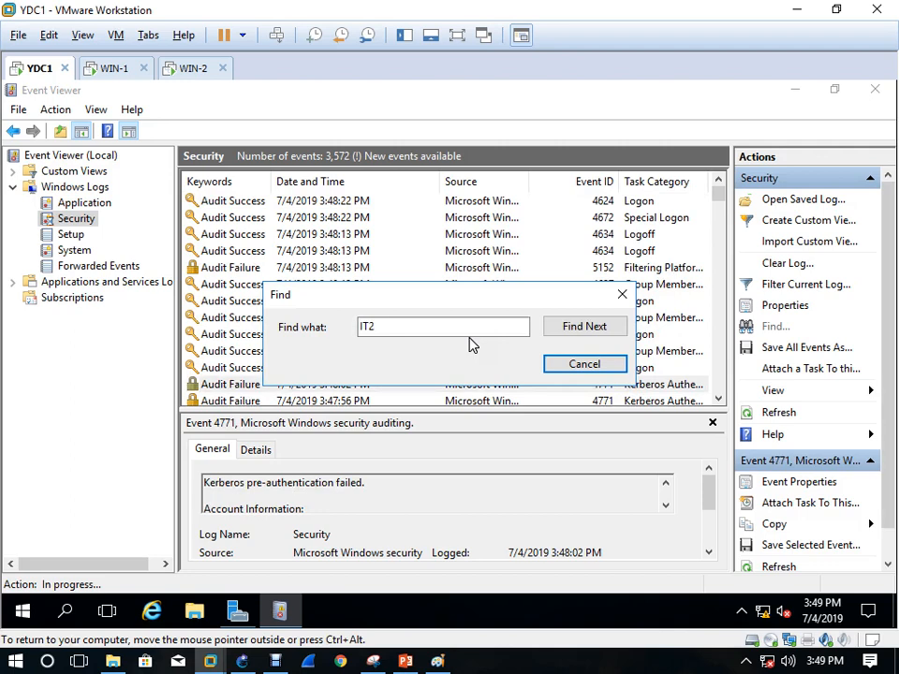
click(622, 295)
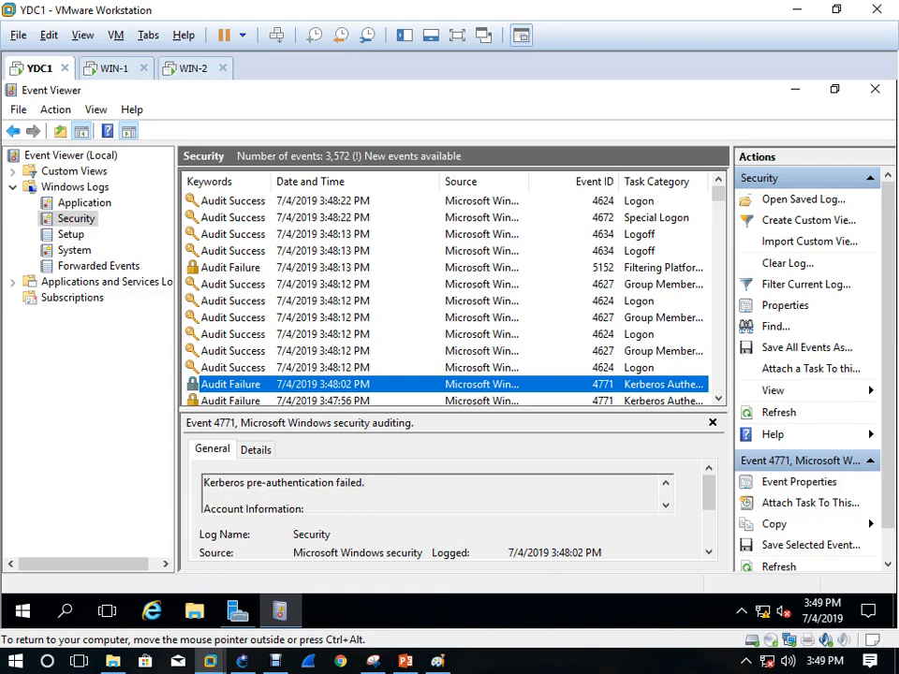
double_click(346, 384)
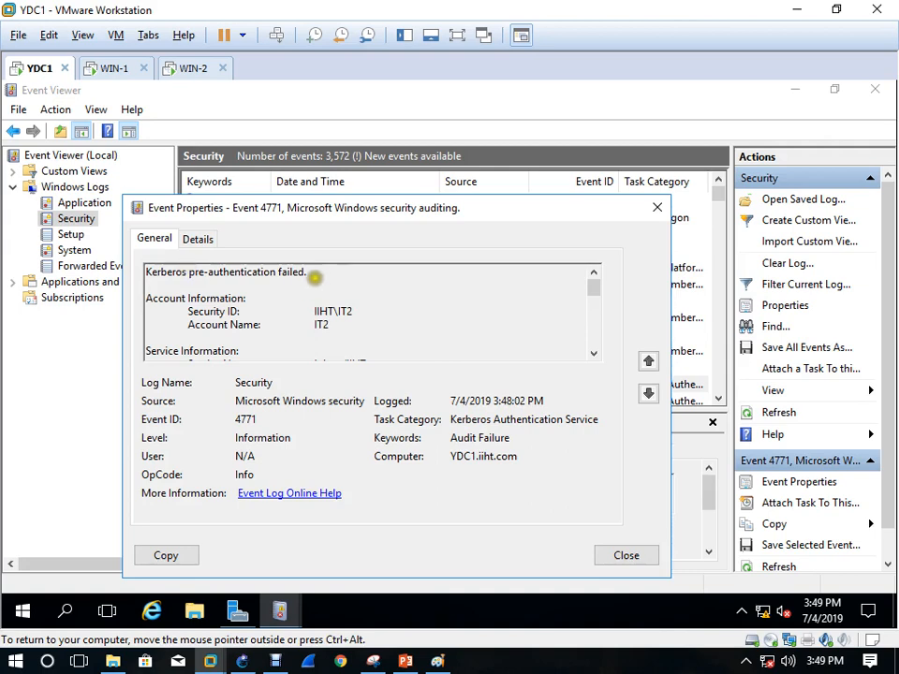
drag(224, 324, 336, 329)
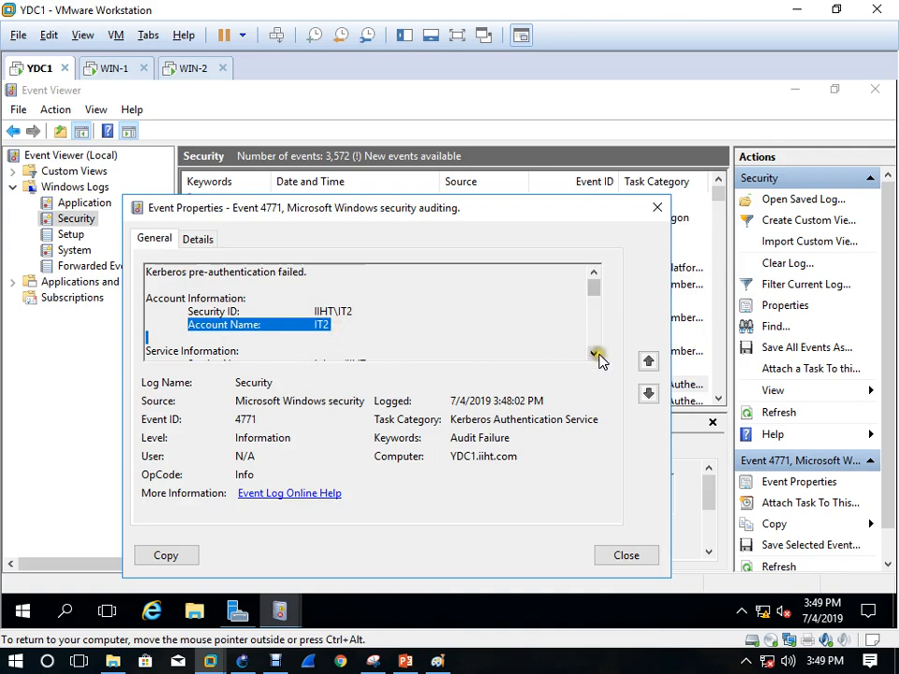
drag(601, 419, 434, 439)
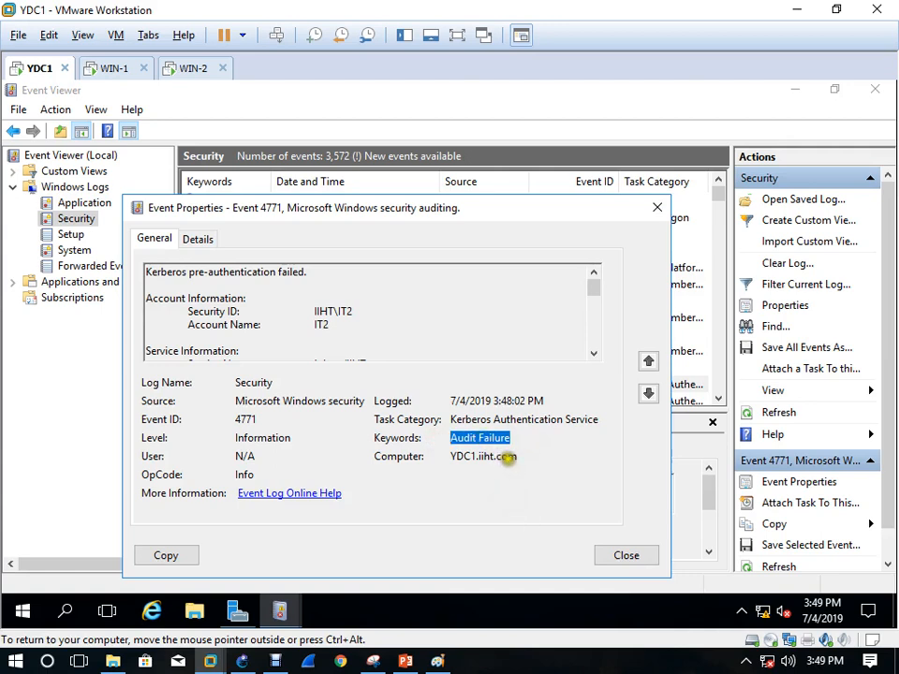
drag(508, 458, 451, 456)
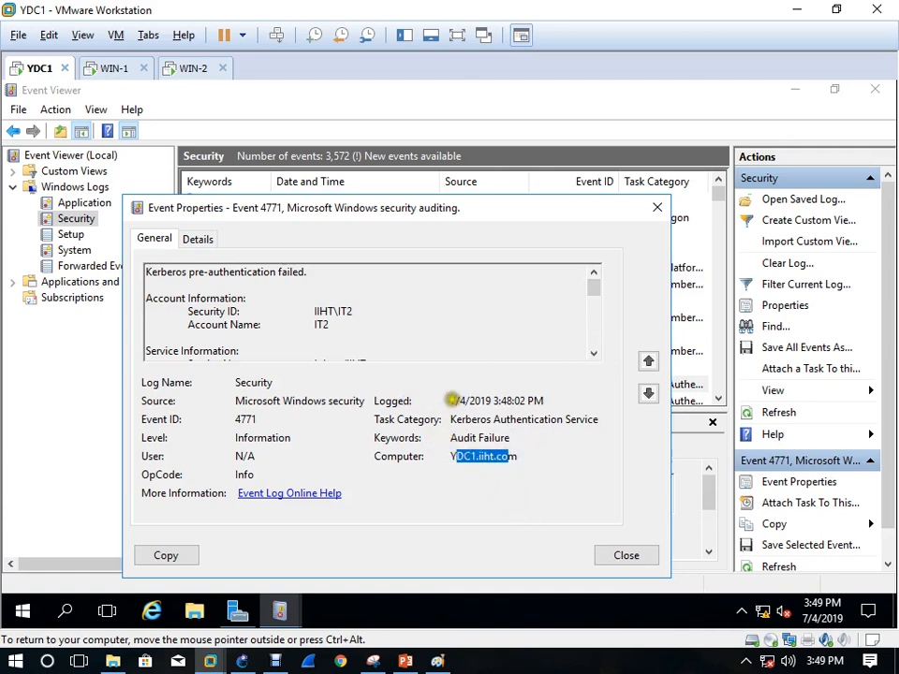
mouse_move(449, 401)
mouse_down()
mouse_move(537, 402)
mouse_move(455, 396)
mouse_move(463, 397)
mouse_up()
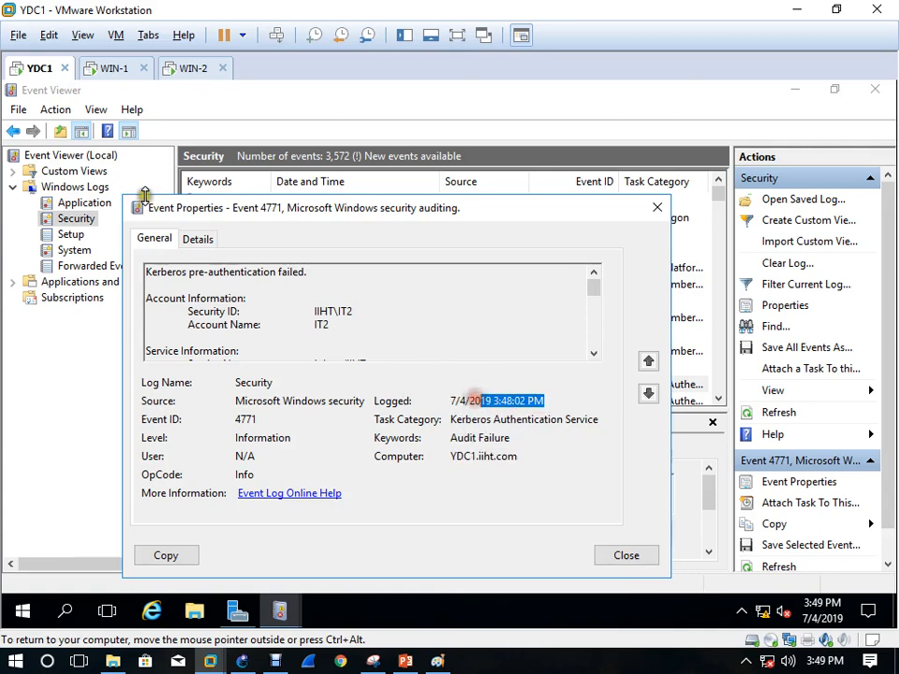
click(198, 238)
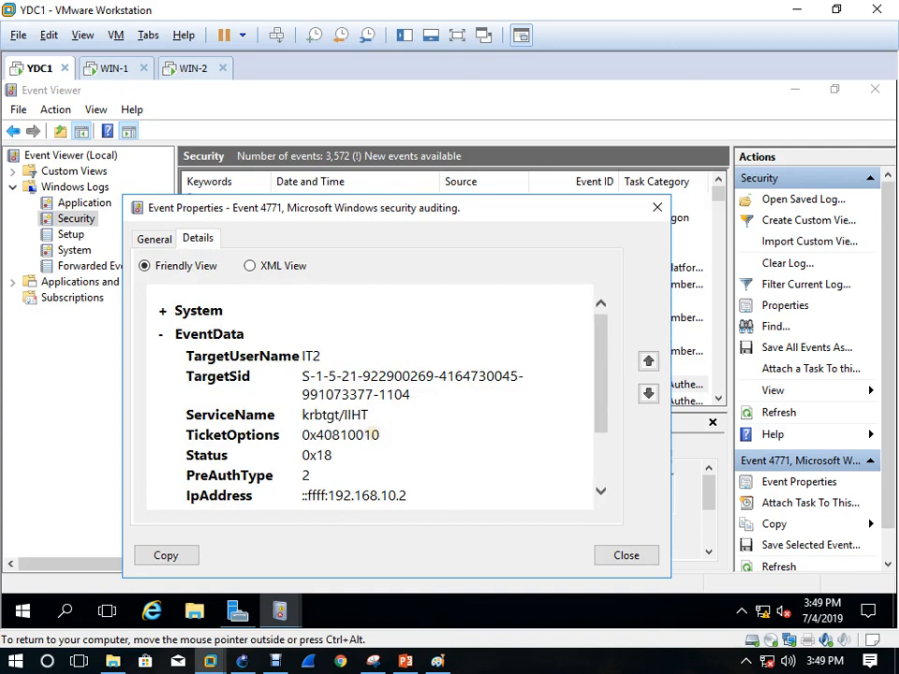
scroll(375, 431, down, 2)
scroll(323, 366, up, 1)
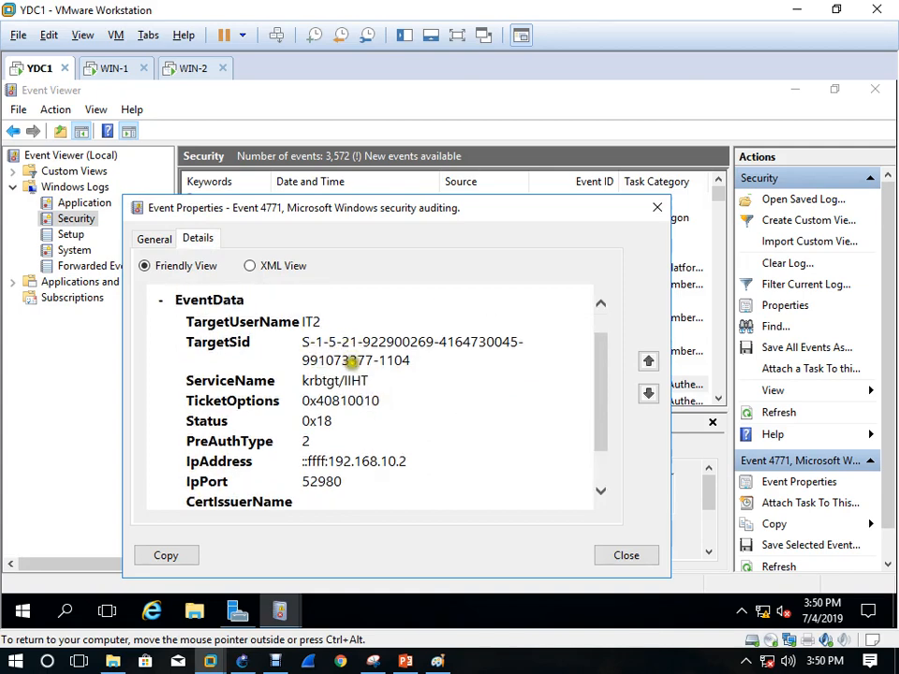
scroll(354, 435, down, 1)
scroll(356, 446, down, 1)
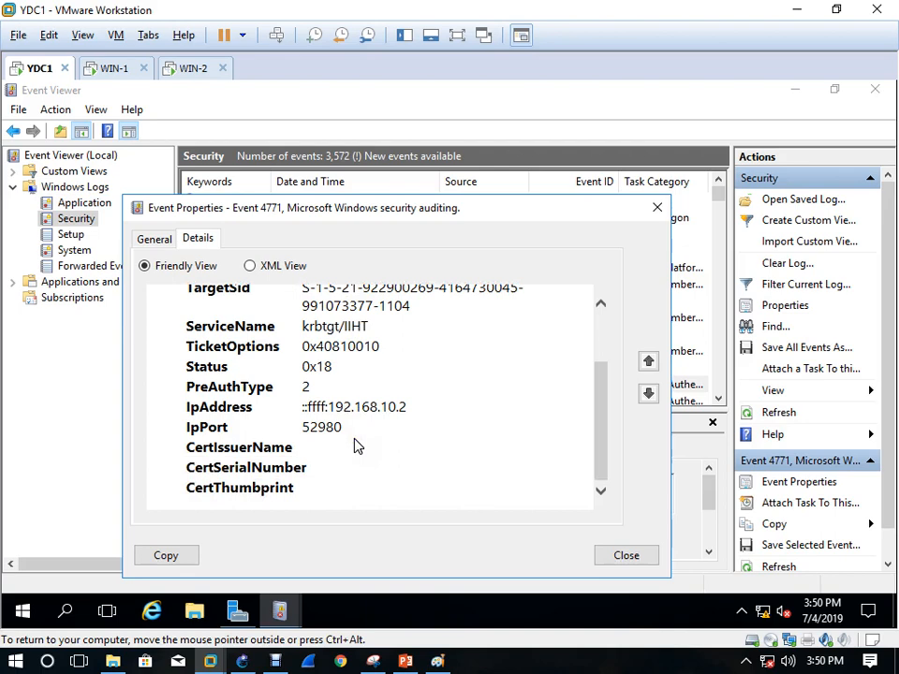
scroll(355, 440, up, 4)
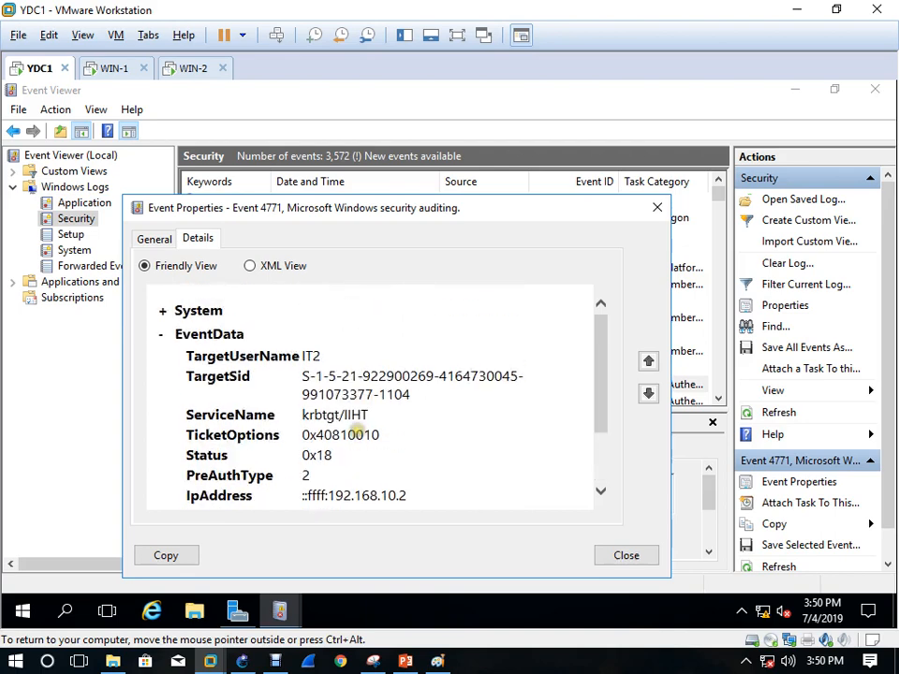
click(164, 314)
scroll(442, 439, down, 6)
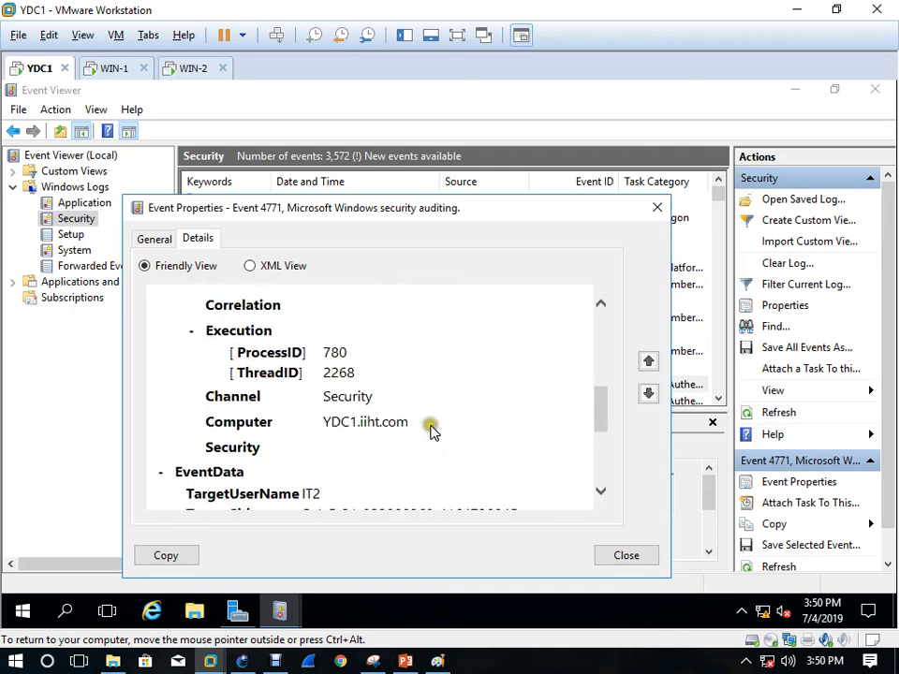
click(655, 211)
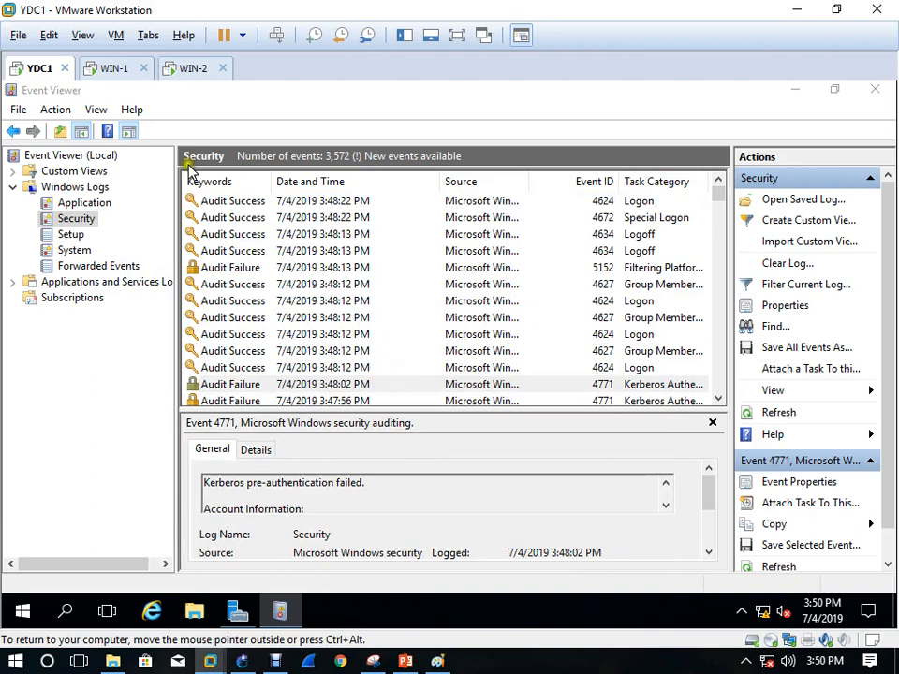
On WIN-1, dismiss the log-off prompt and Run box, then choose Change a password from the security screen
click(122, 75)
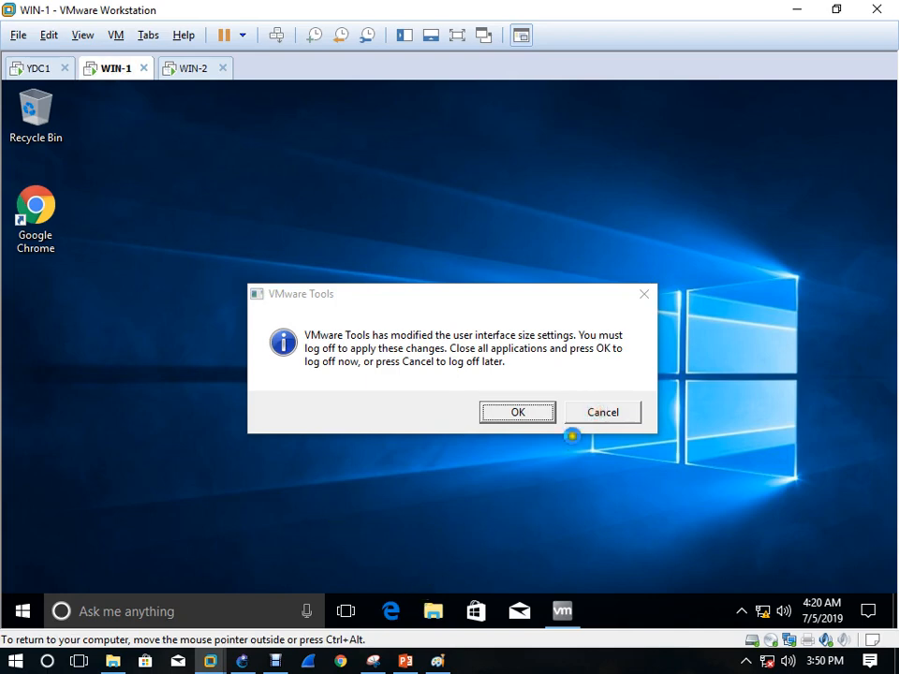
click(616, 417)
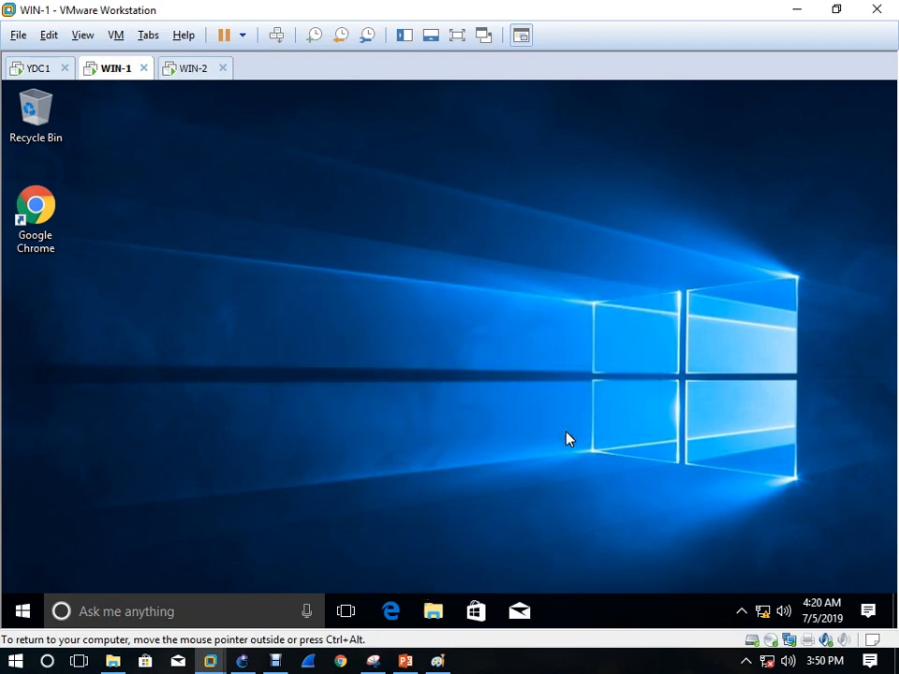
key(super+r)
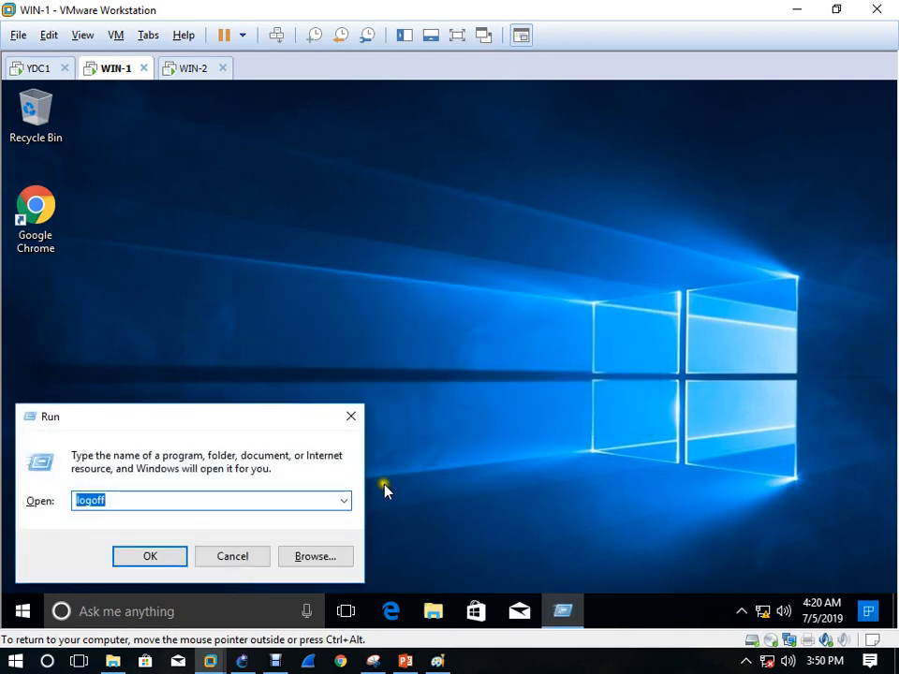
click(226, 559)
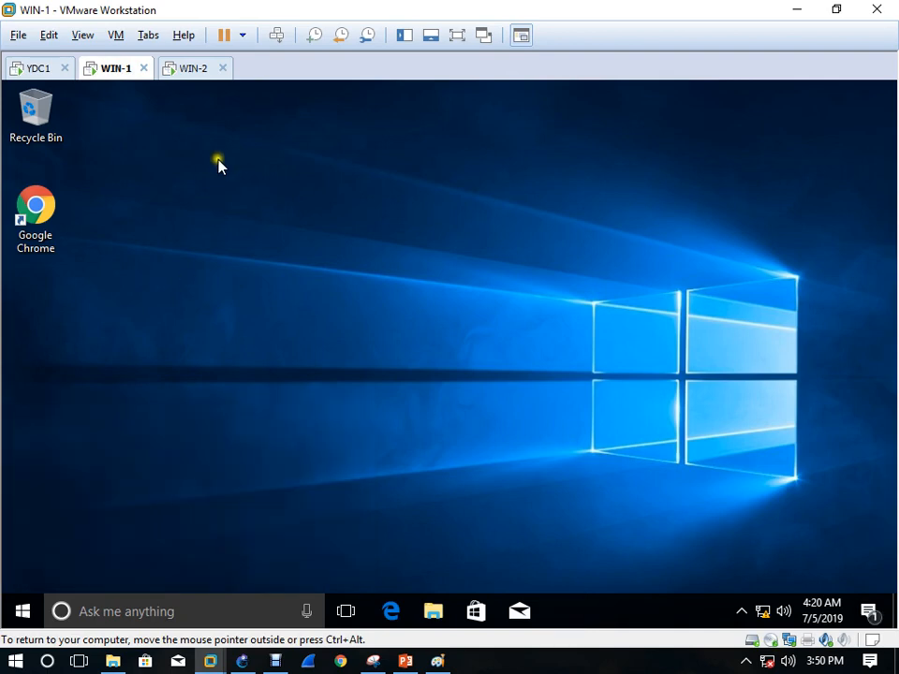
click(275, 38)
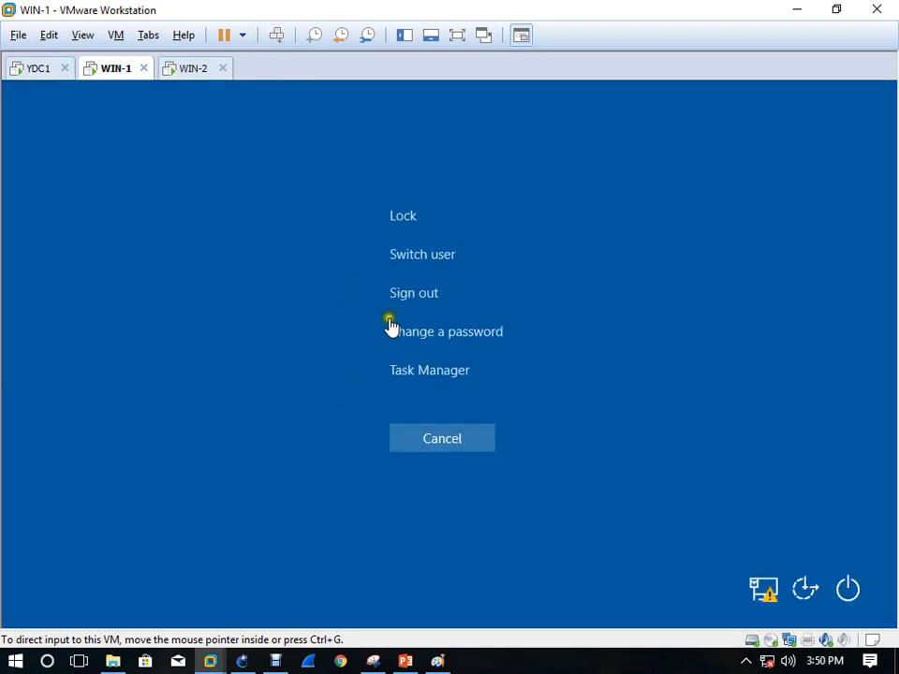
click(422, 339)
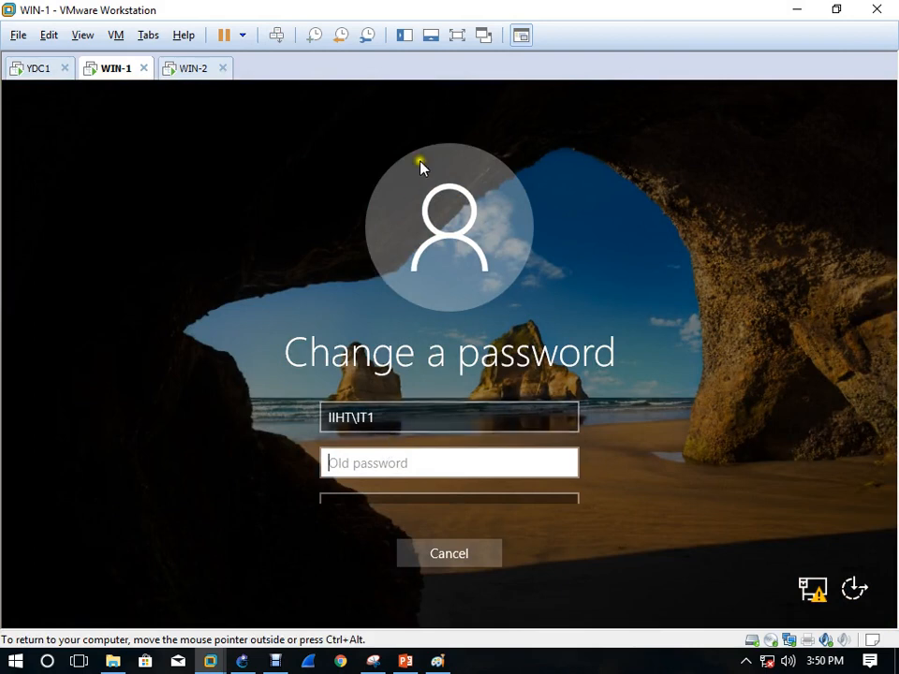
Submit a too-weak new password for IT1 and acknowledge the domain requirements error
click(456, 33)
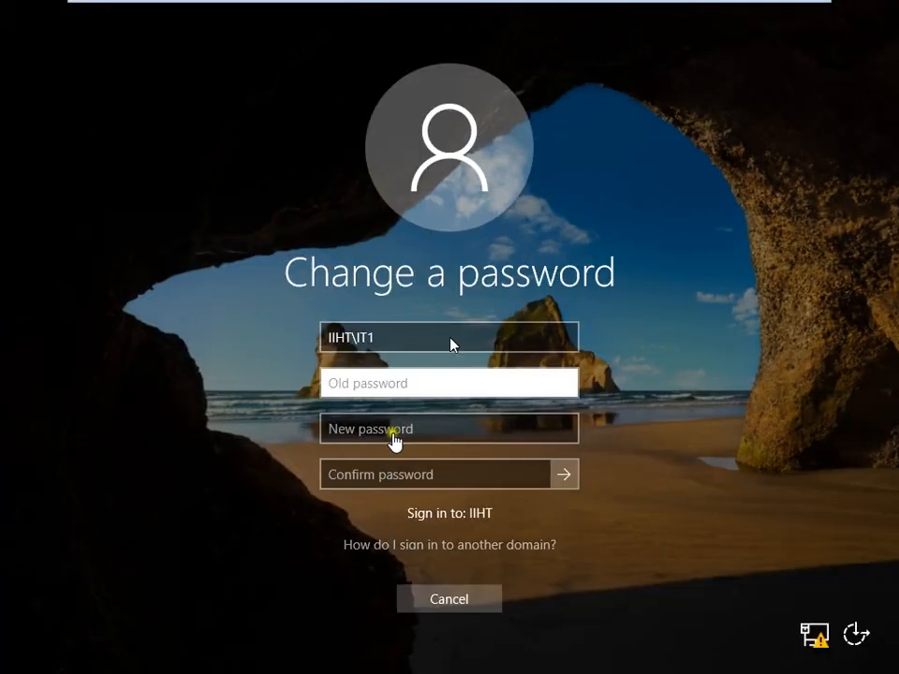
click(366, 380)
text(•)
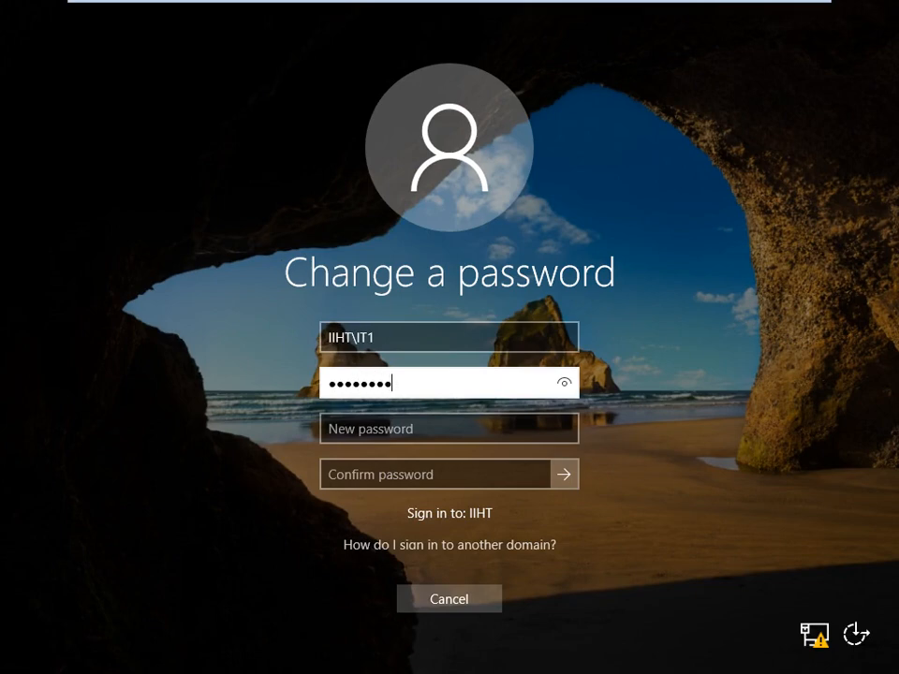
key(Tab)
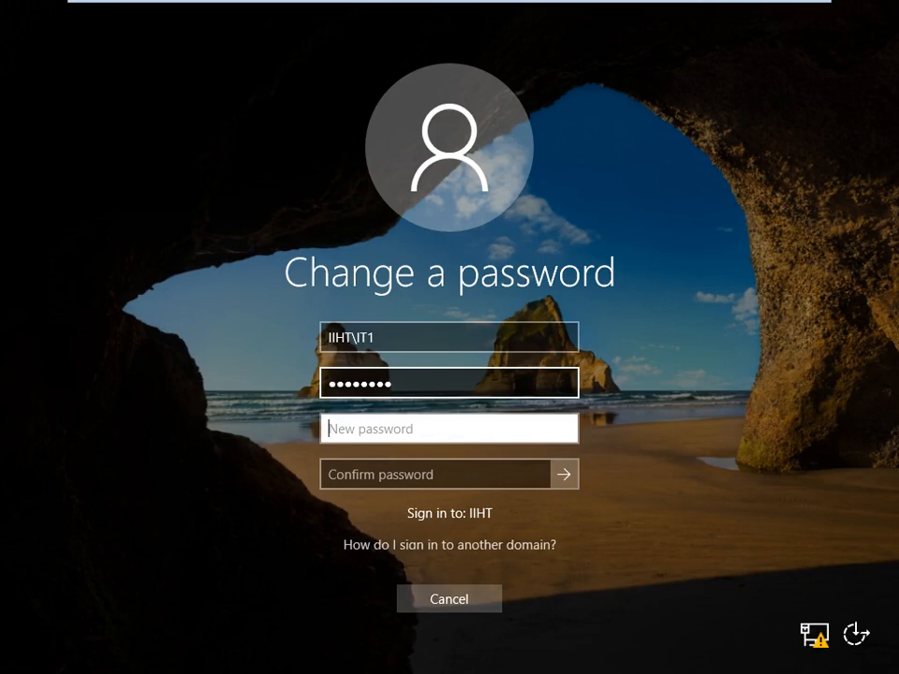
text(••)
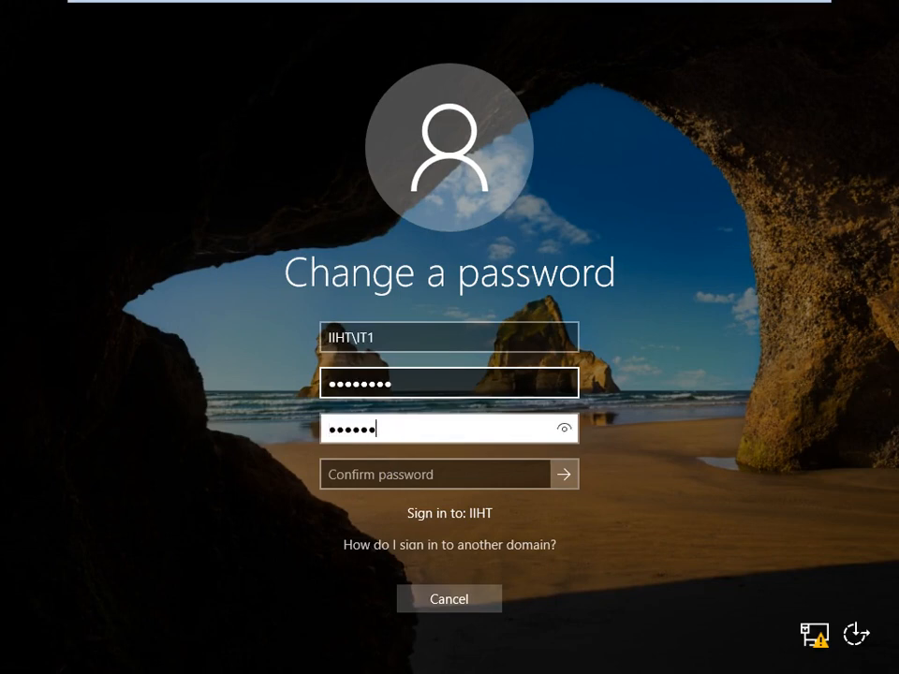
key(Tab)
text(••)
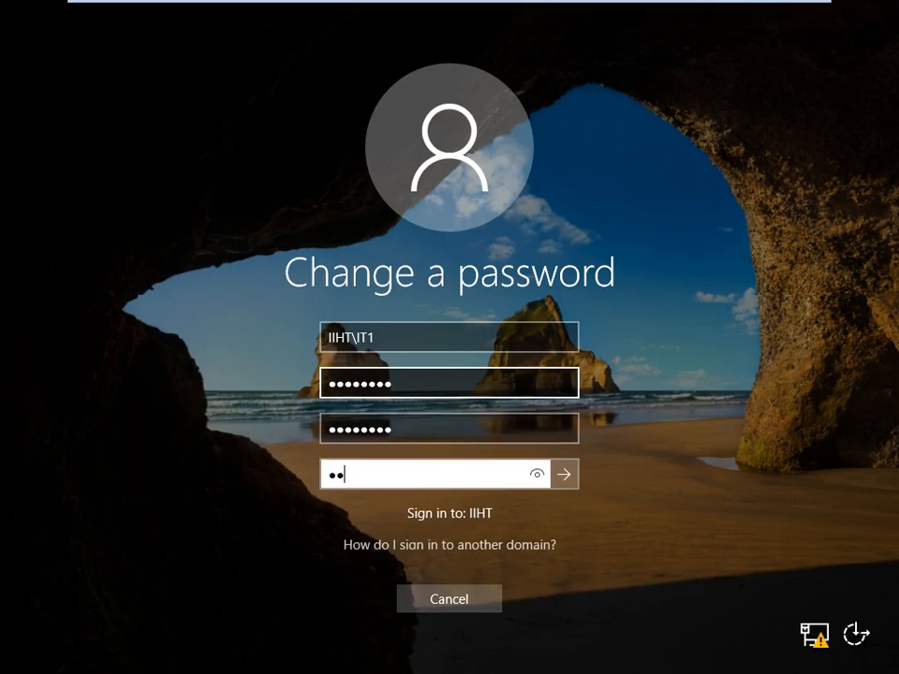
key(Return)
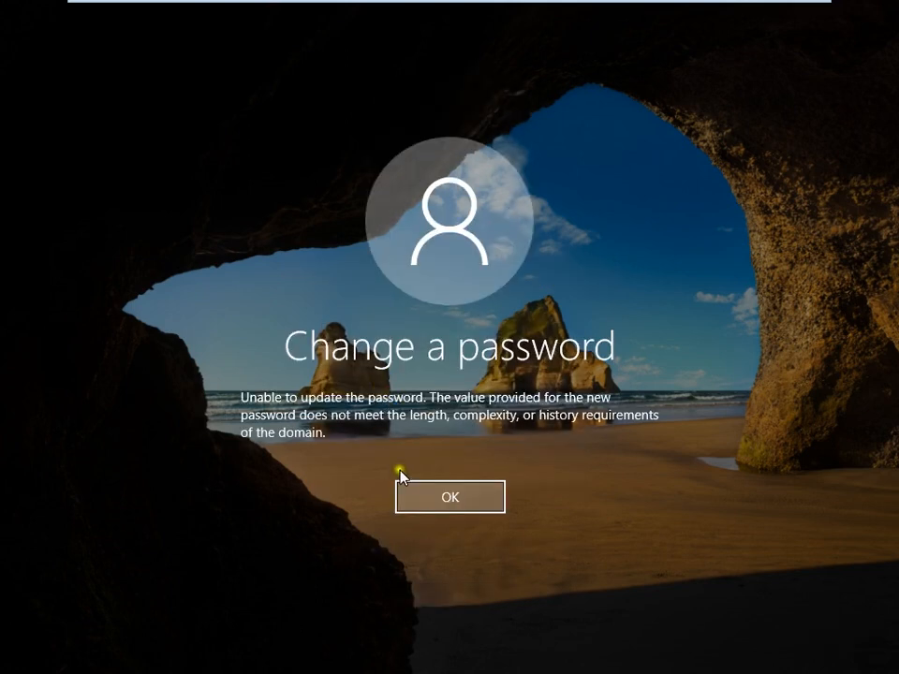
click(446, 500)
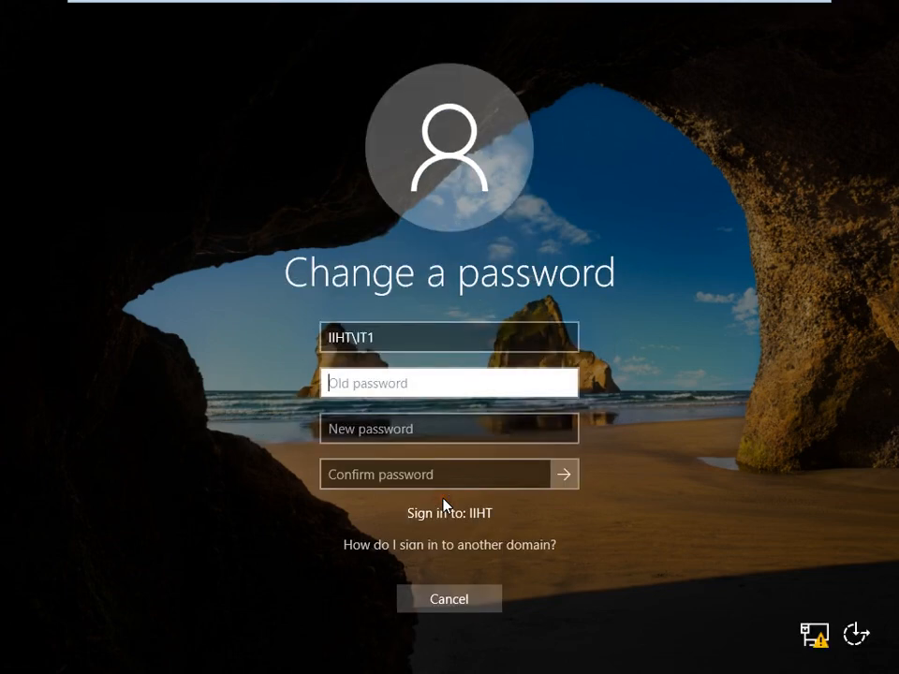
Abandon the password change and close WIN-1's security screen
click(465, 599)
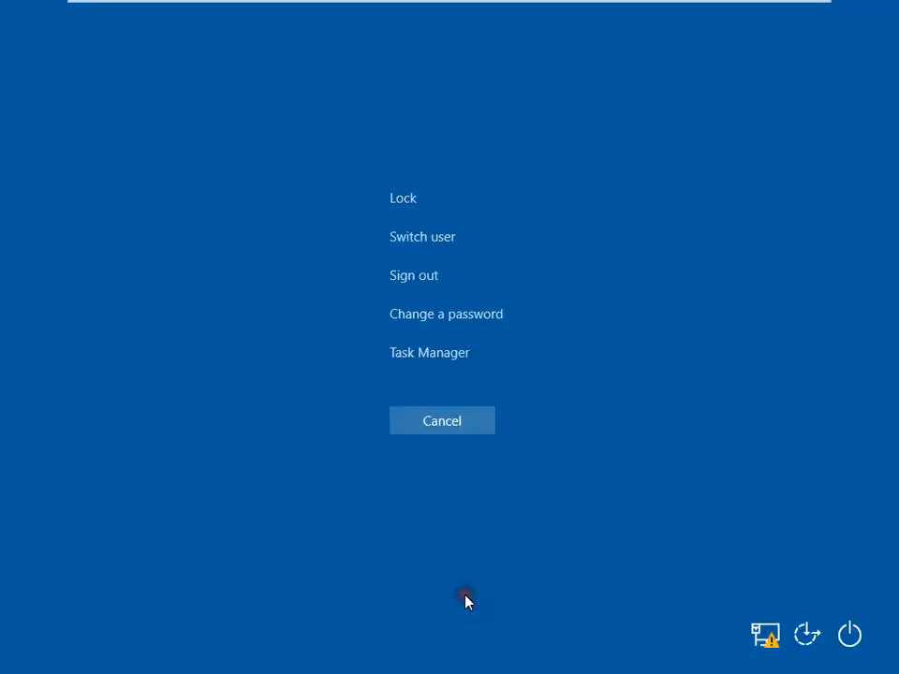
click(441, 422)
mouse_move(399, 5)
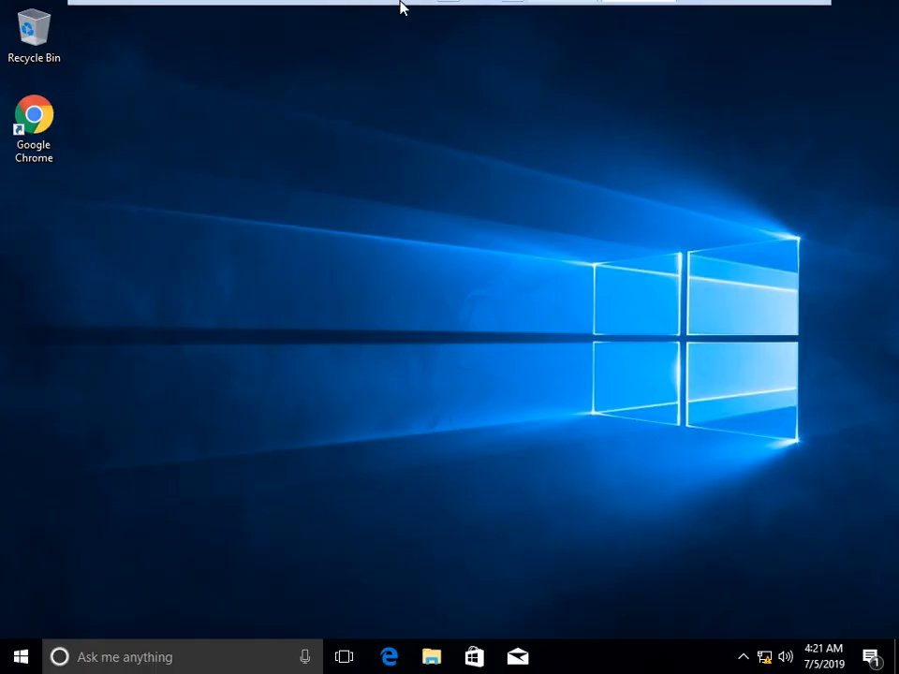
Sign WIN-1 out with logoff and switch to the YDC1 virtual machine
key(super+r)
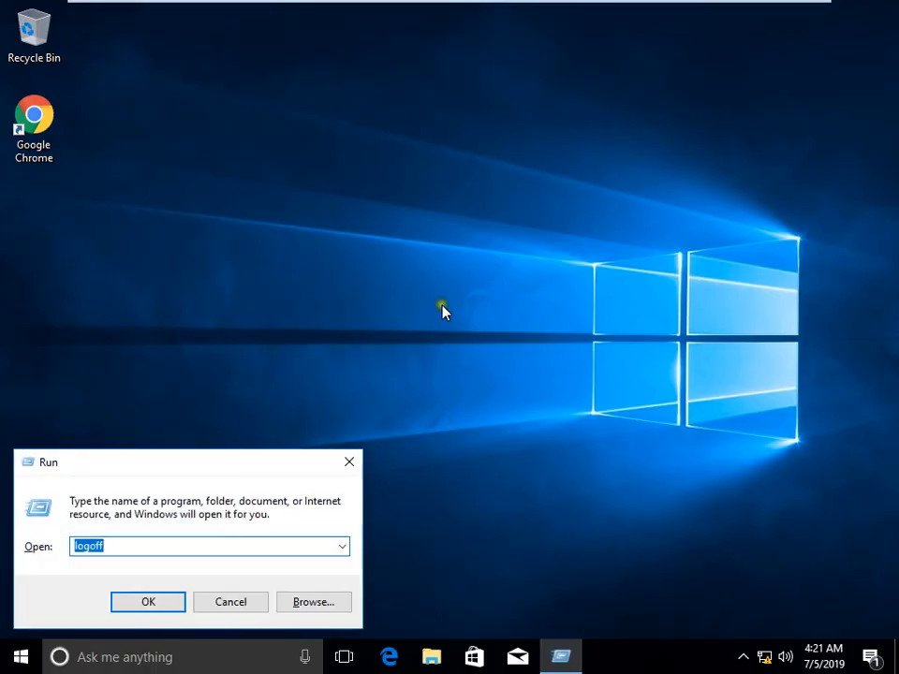
key(Return)
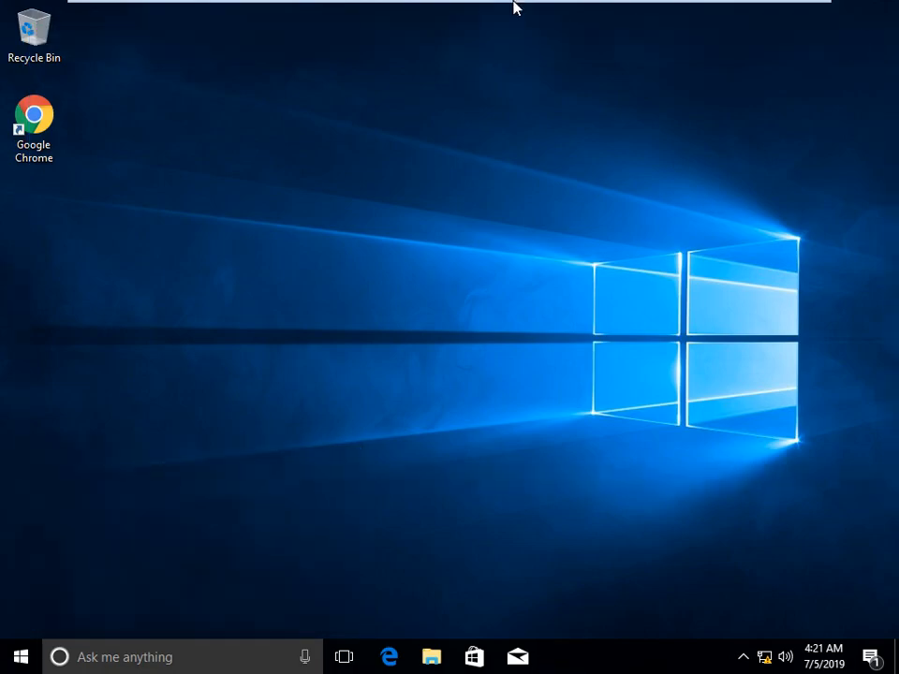
mouse_move(515, 6)
click(564, 13)
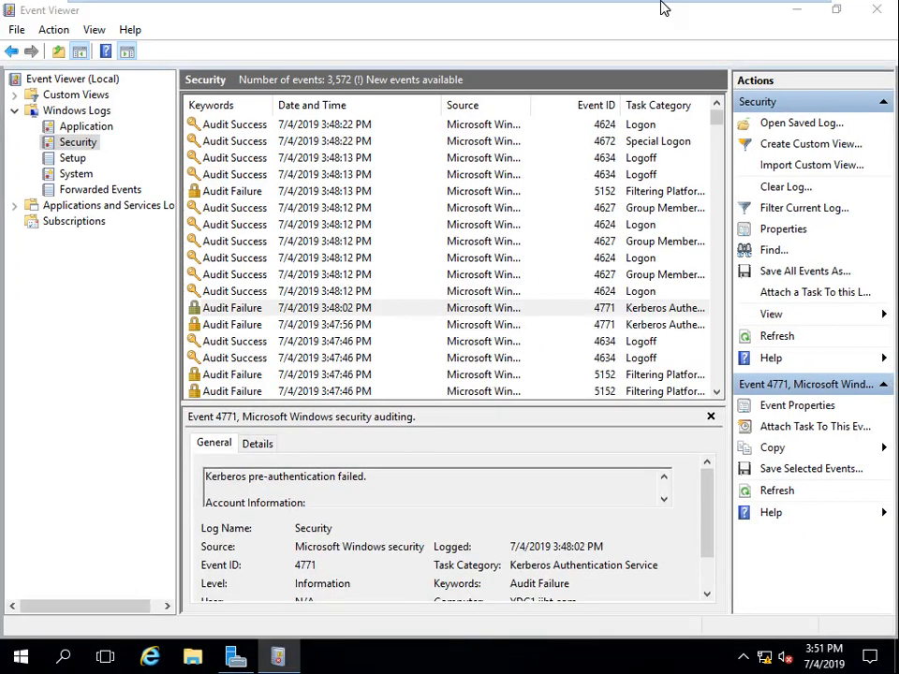
Leave full-screen and refresh YDC1's Security log so it lists 3,651 events
mouse_move(622, 7)
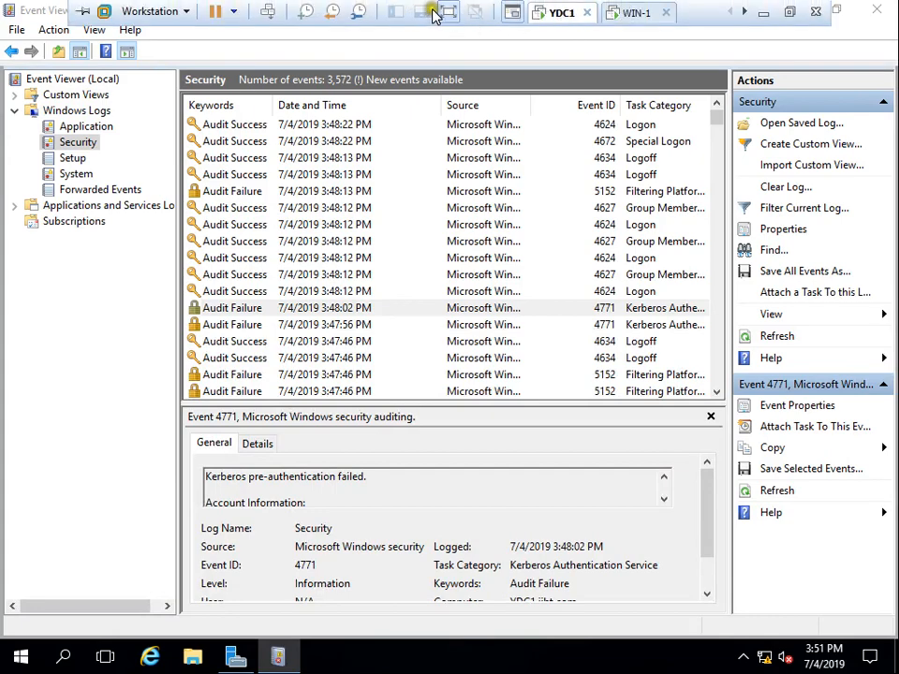
click(447, 16)
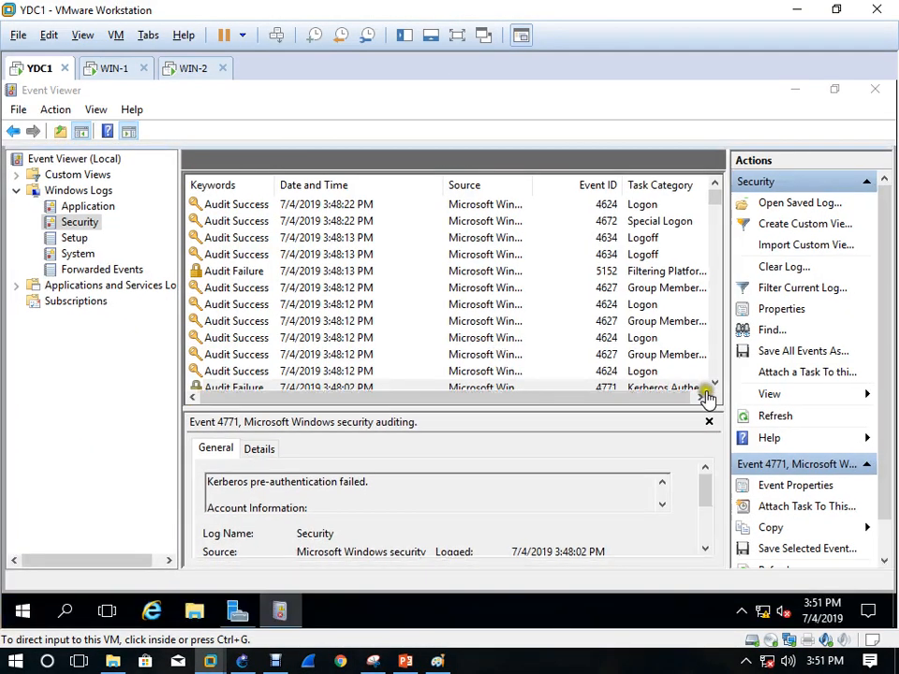
click(778, 415)
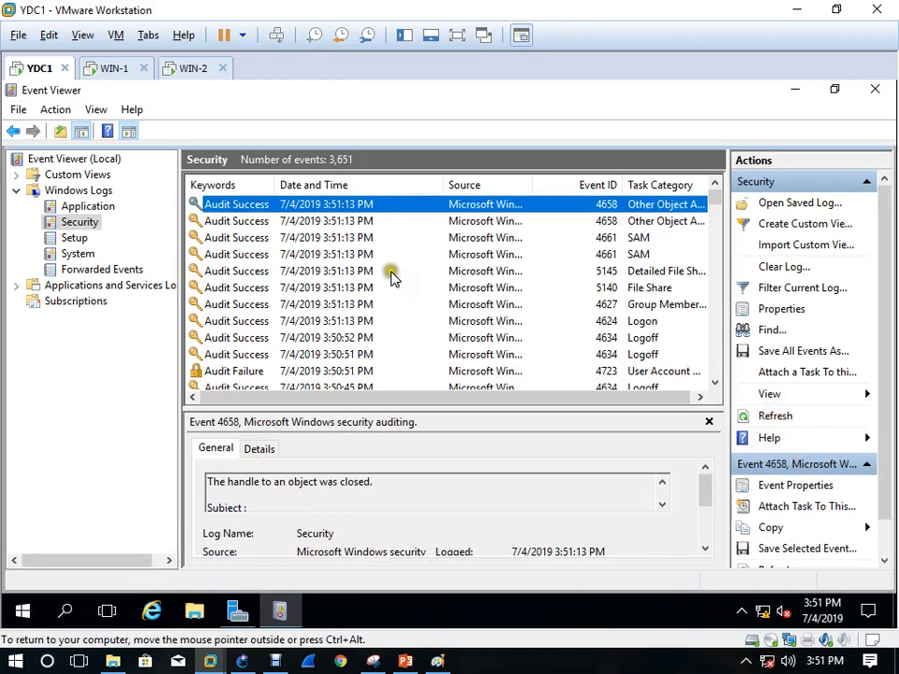
Search the Security log for IT1 instead of IT2
click(770, 331)
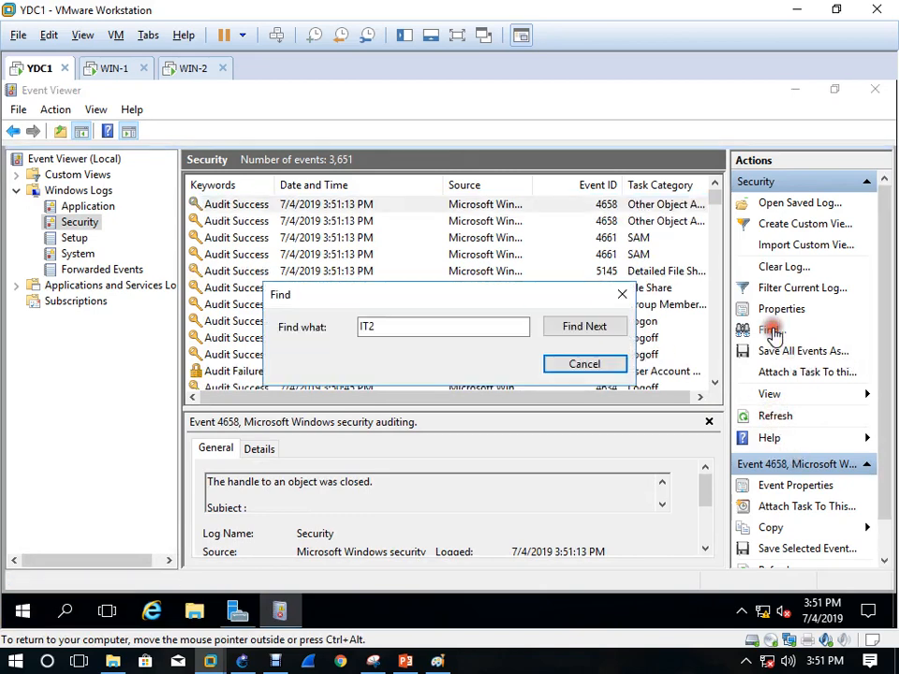
click(420, 325)
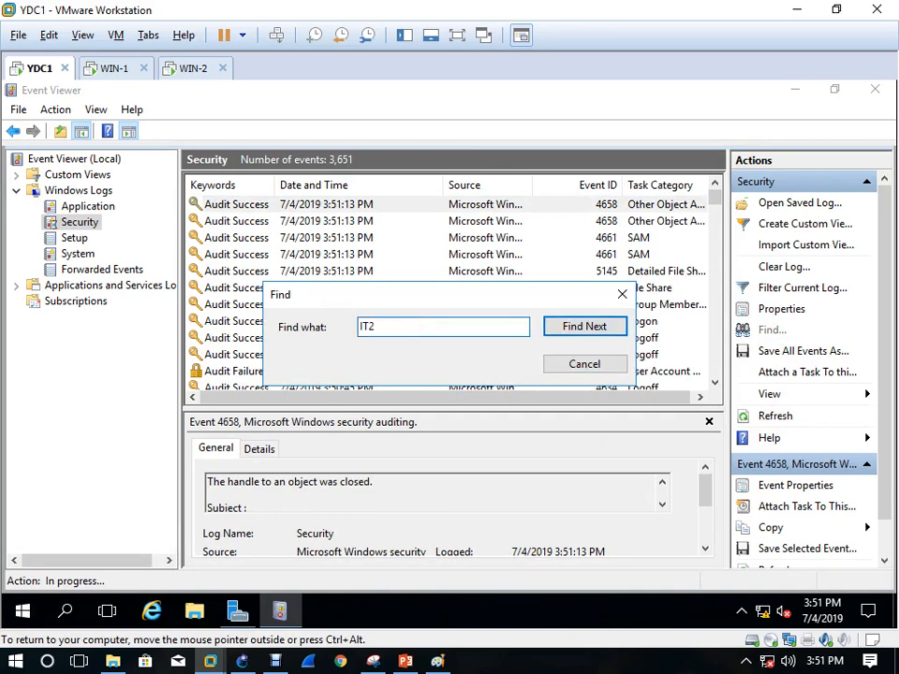
key(BackSpace)
text(1)
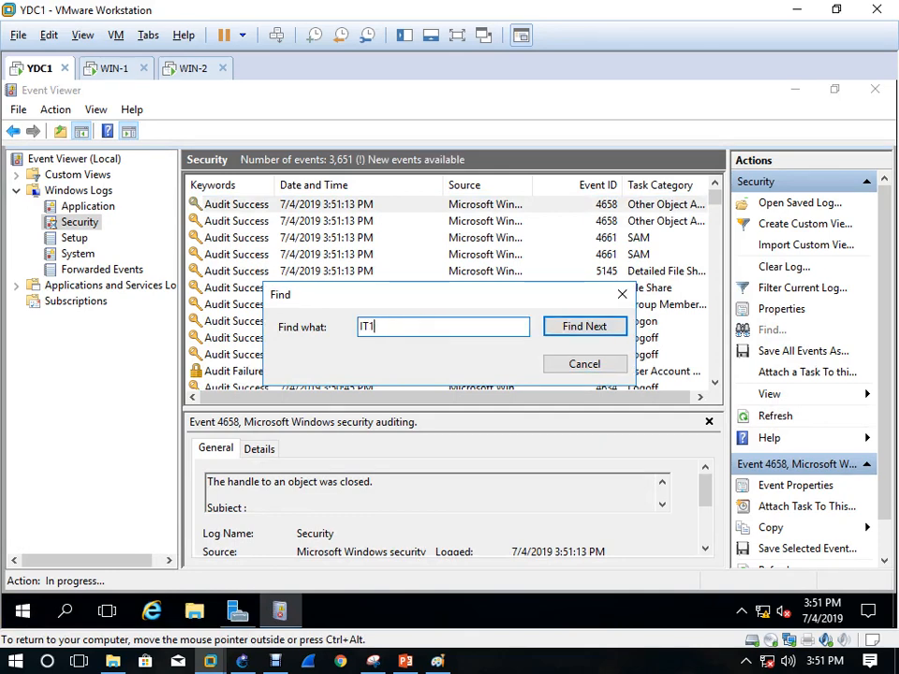
key(Return)
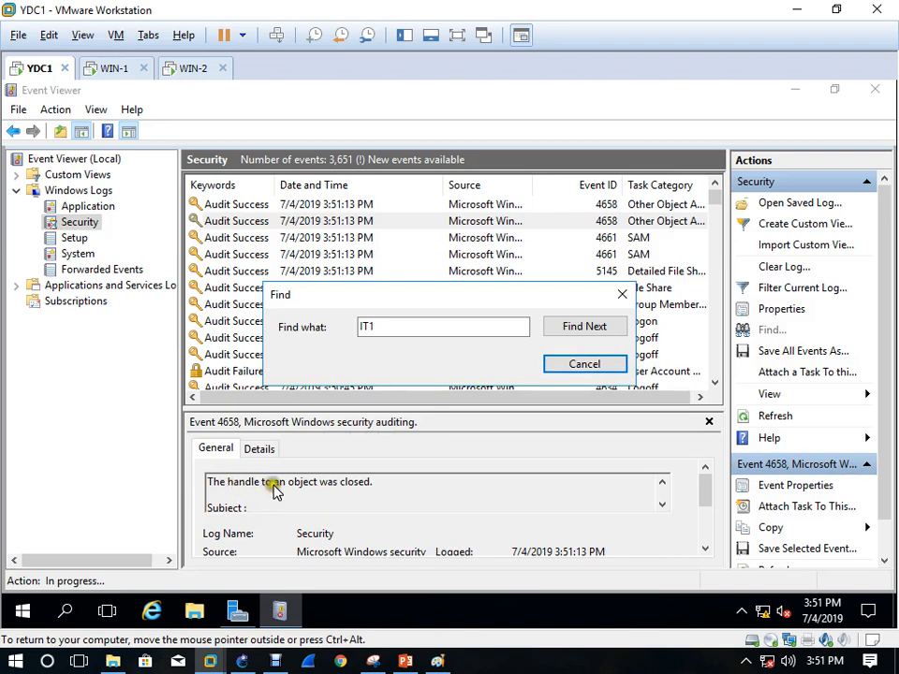
Step through IT1 matches past the logon event to Audit Failure event 4723, then stop searching
click(599, 330)
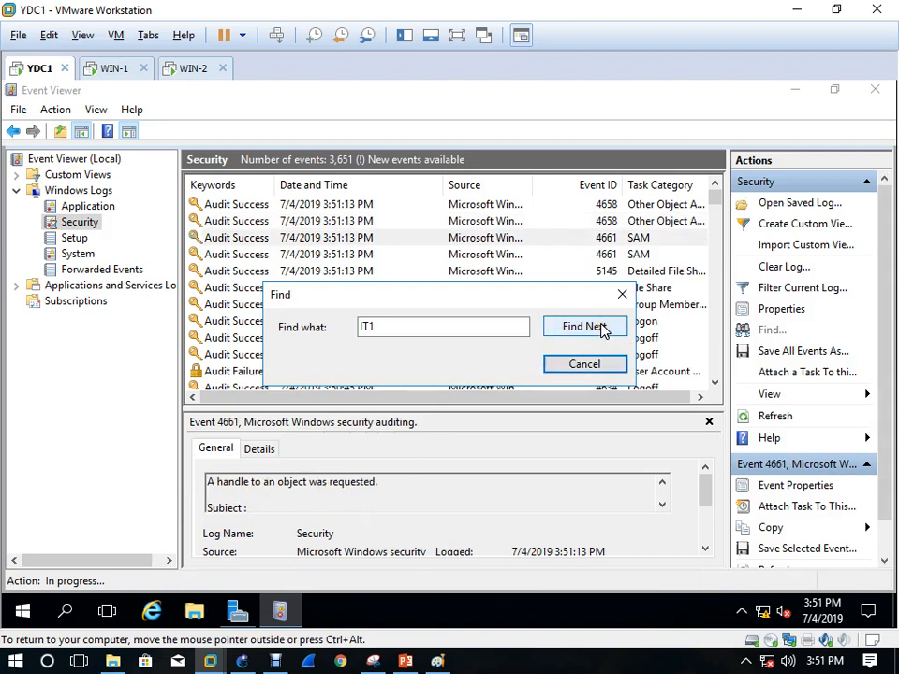
click(602, 330)
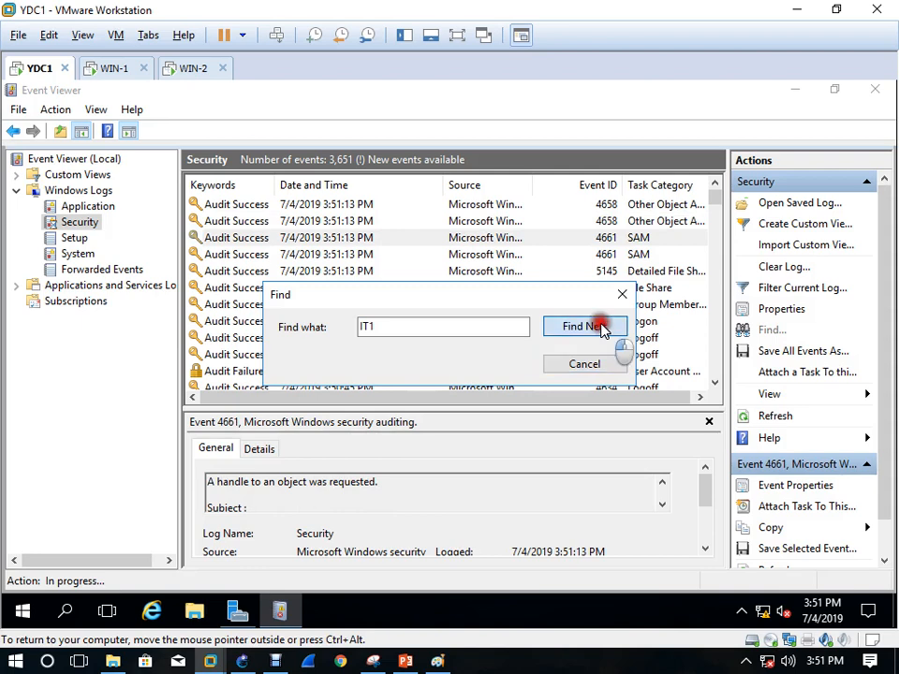
click(603, 330)
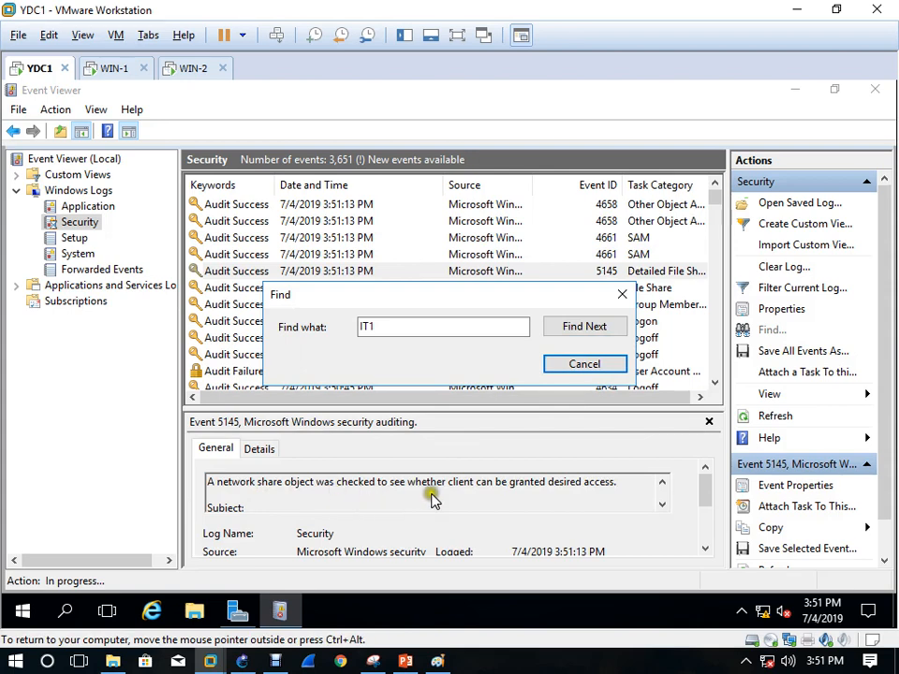
click(590, 326)
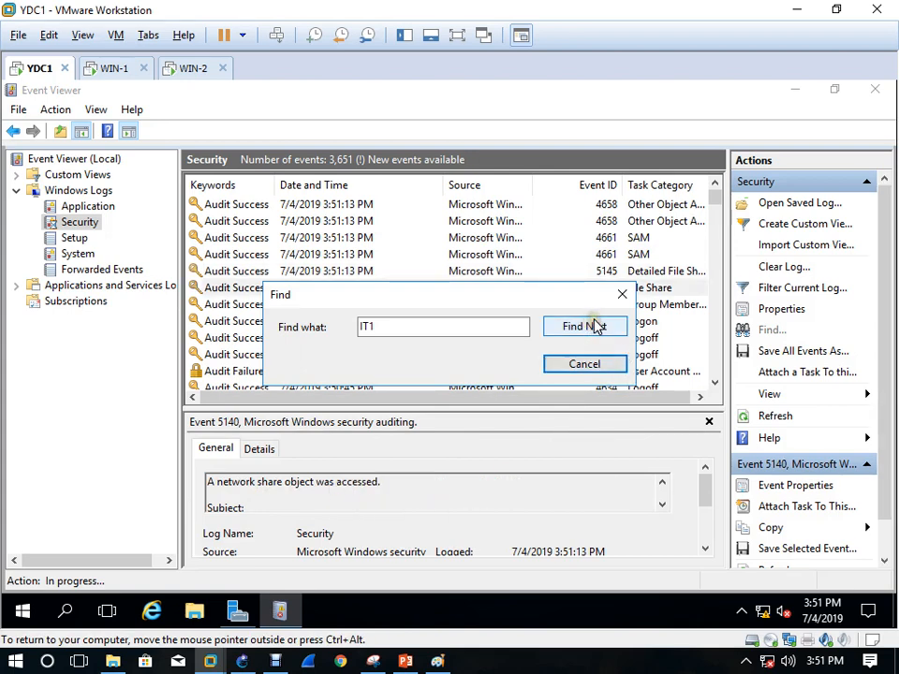
click(597, 325)
click(596, 325)
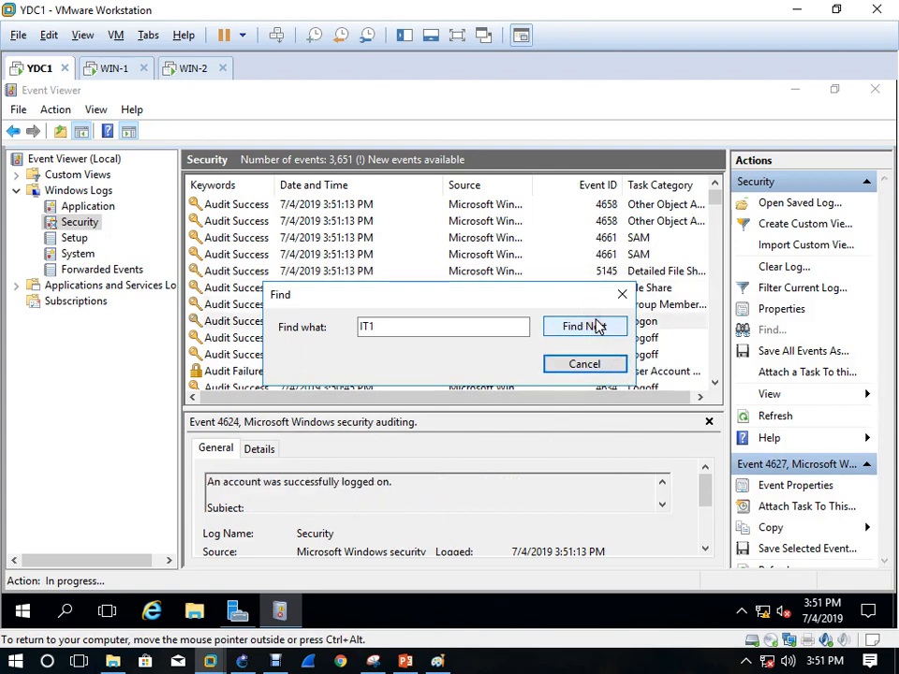
click(597, 325)
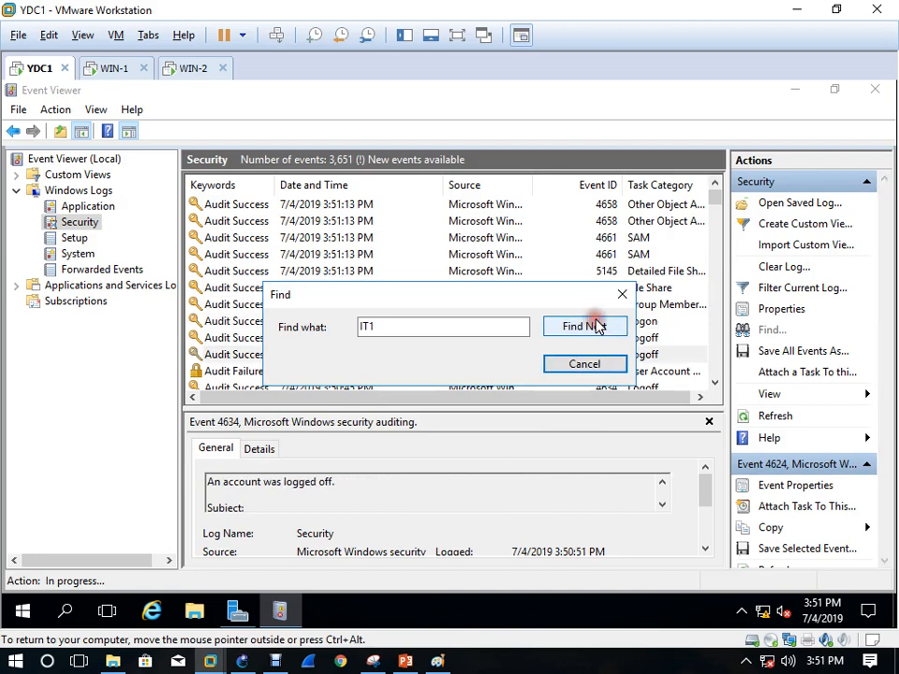
click(597, 325)
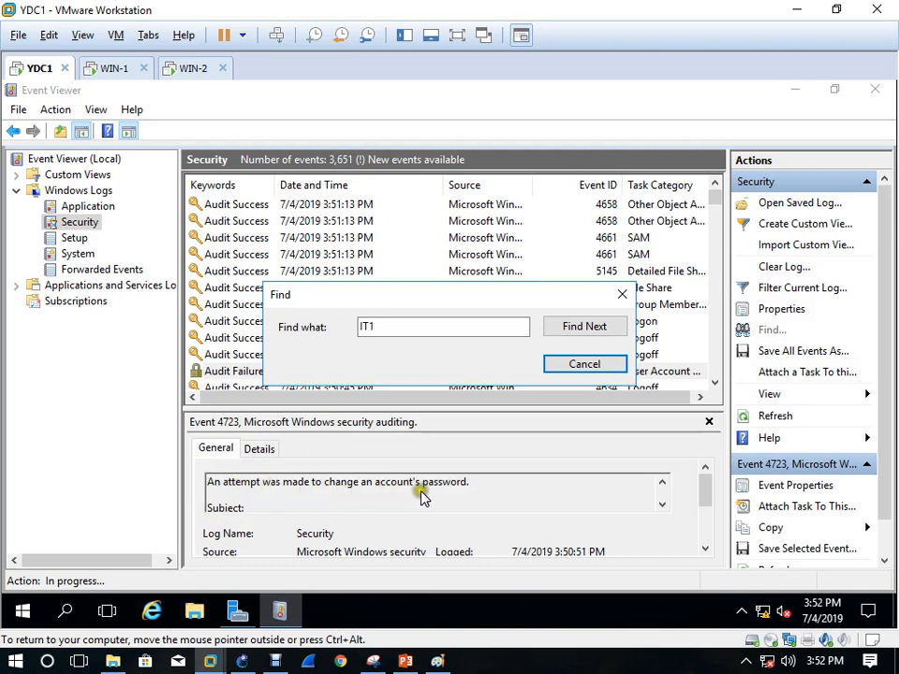
click(603, 367)
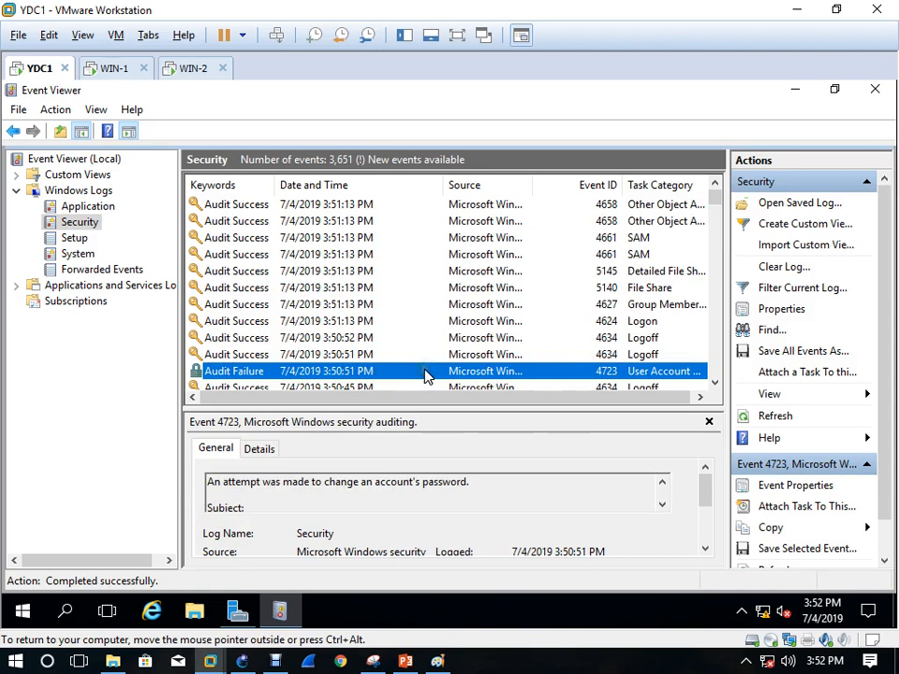
Open event 4723's properties and highlight its User Account Management task category
double_click(425, 372)
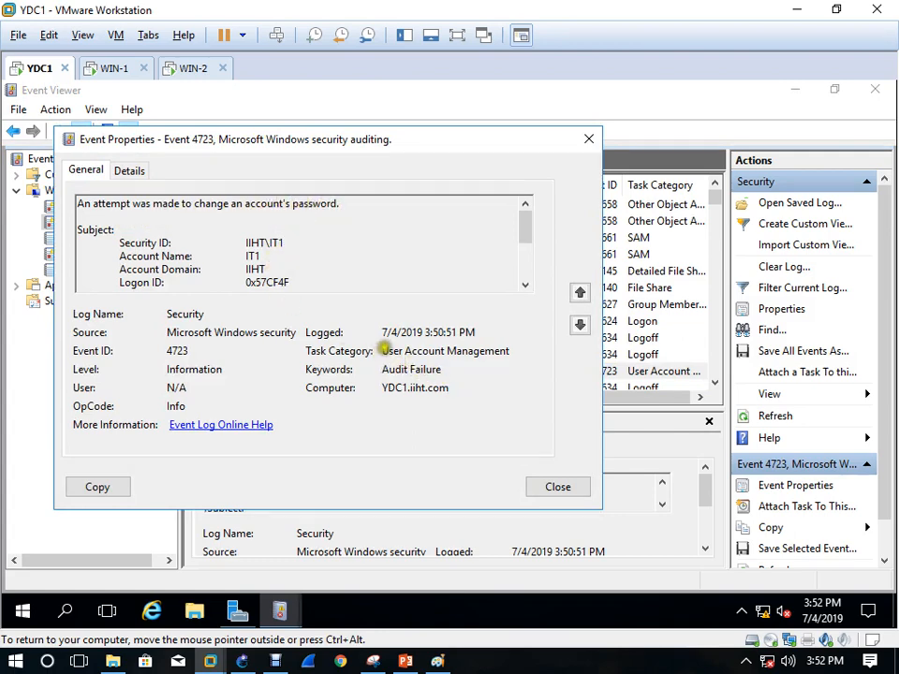
drag(384, 350, 526, 351)
click(459, 387)
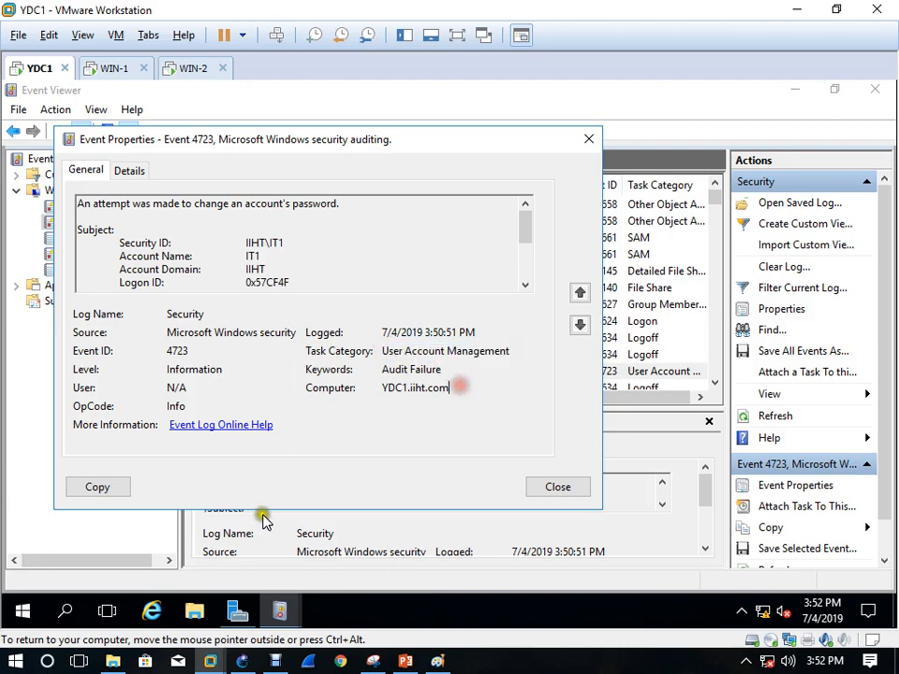
Open the Audit Policy GPO for editing from Group Policy Management in Server Manager
click(240, 614)
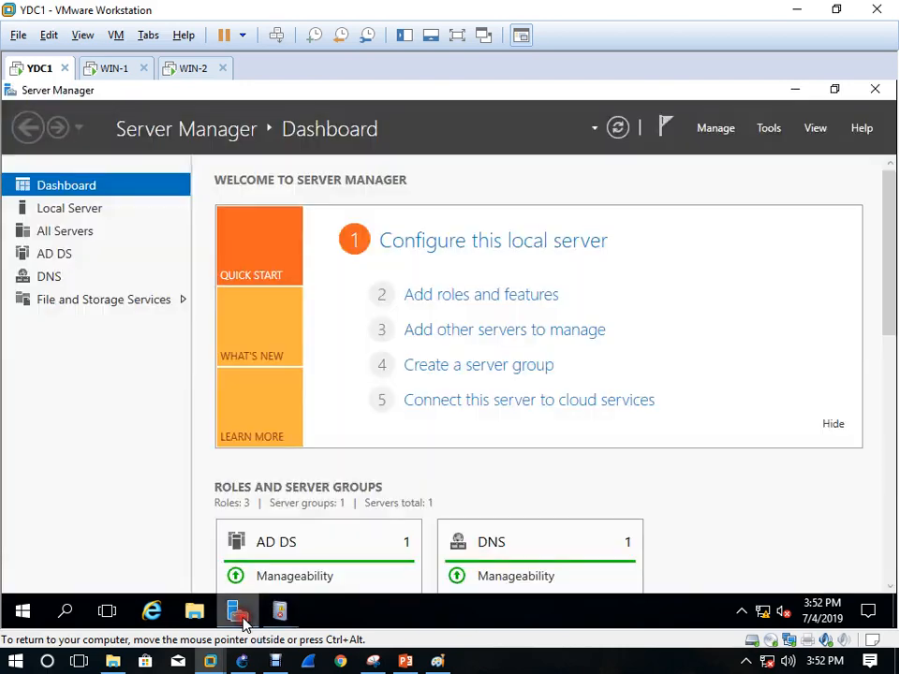
click(772, 133)
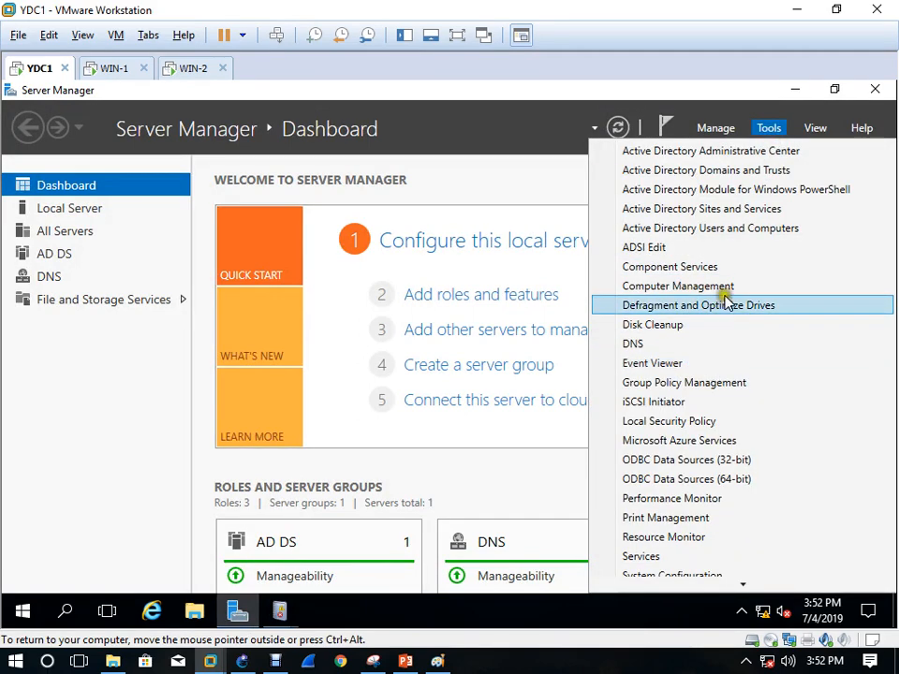
click(702, 383)
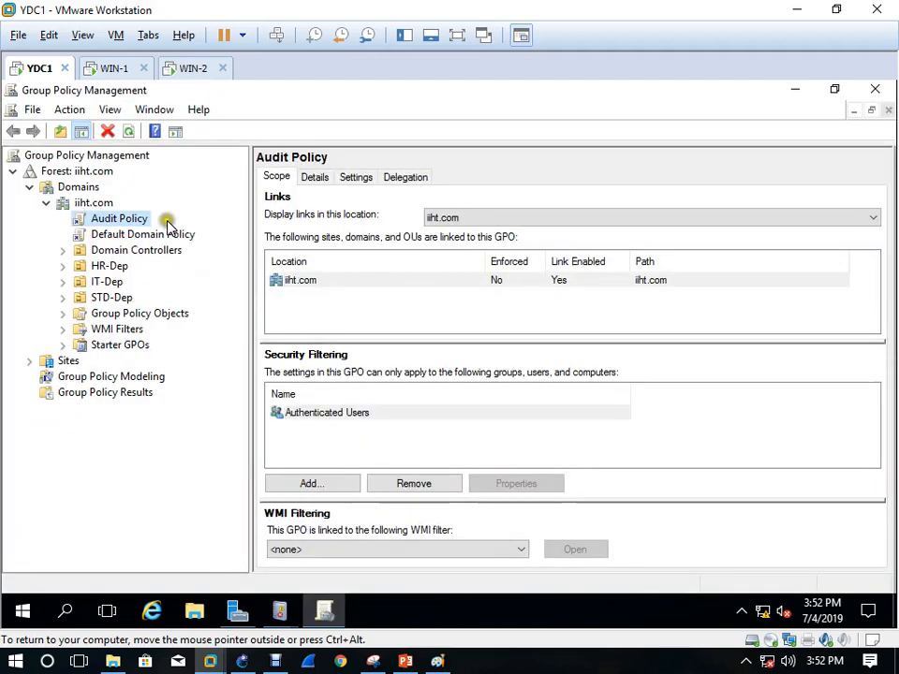
right_click(139, 223)
click(211, 235)
Navigate to Windows Settings > Security Settings > Local Policies > Audit Policy to view the nine audit settings
click(109, 205)
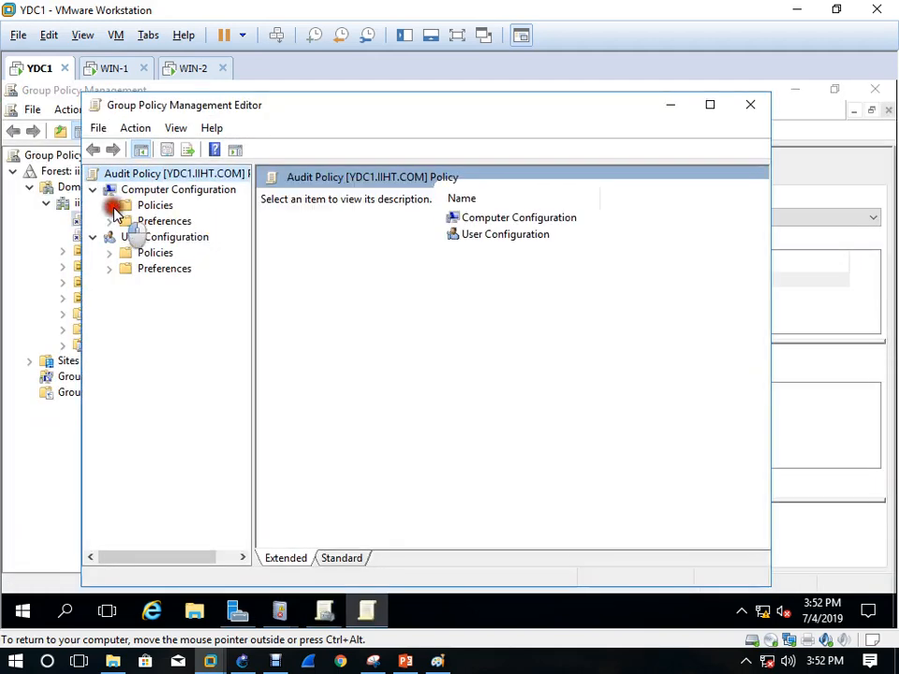
click(126, 237)
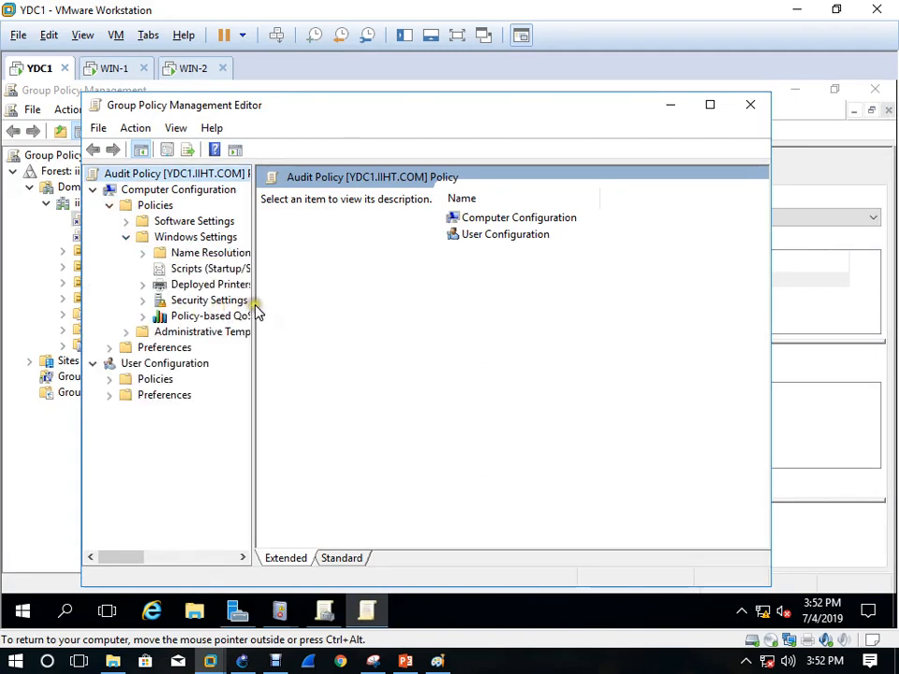
click(256, 306)
drag(253, 304, 434, 332)
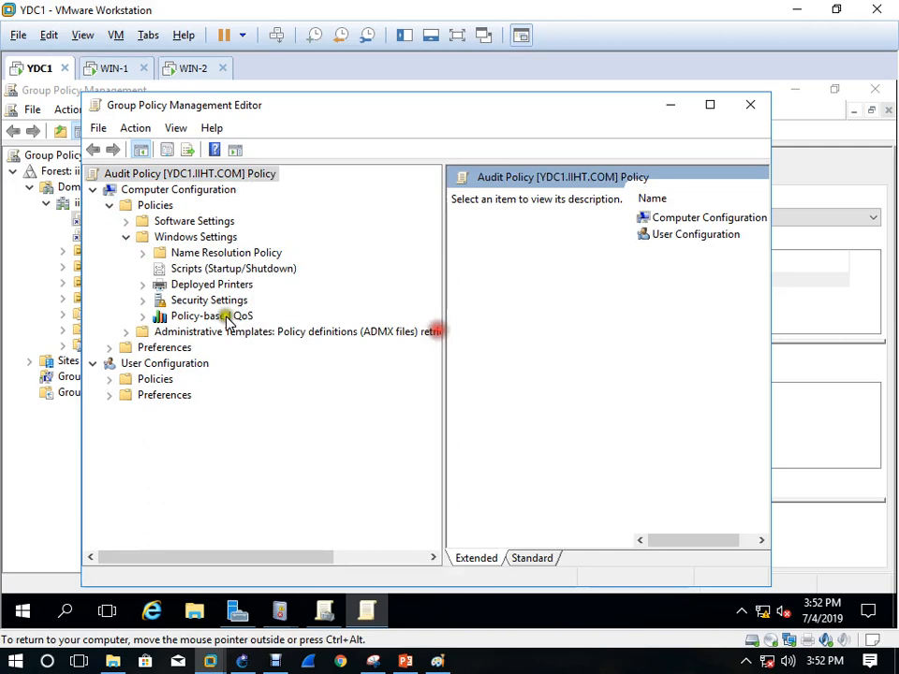
double_click(178, 301)
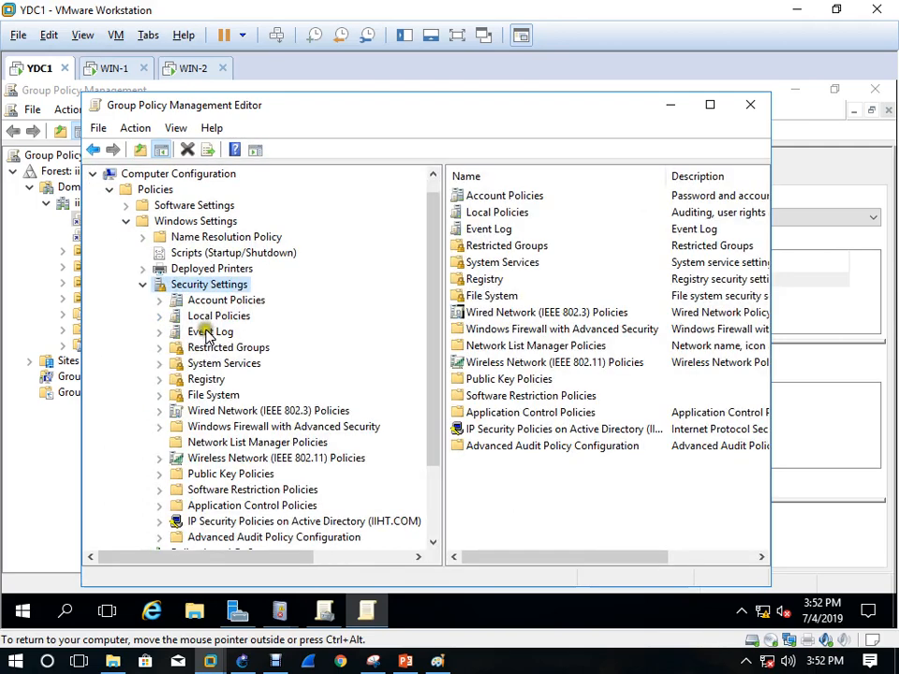
double_click(211, 318)
click(214, 332)
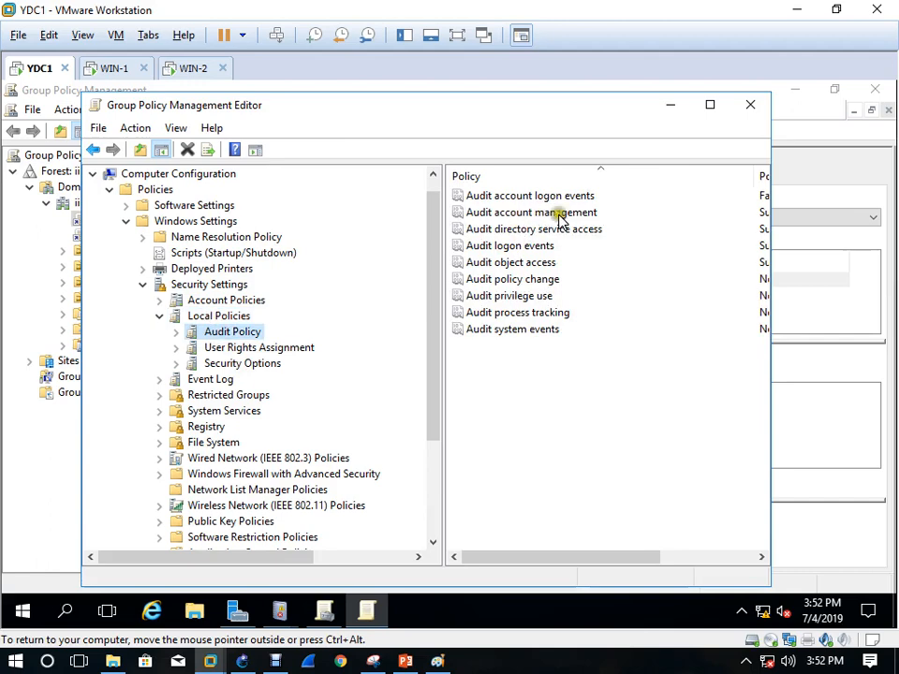
Close the Group Policy windows and Server Manager to return to event 4723's properties
click(670, 107)
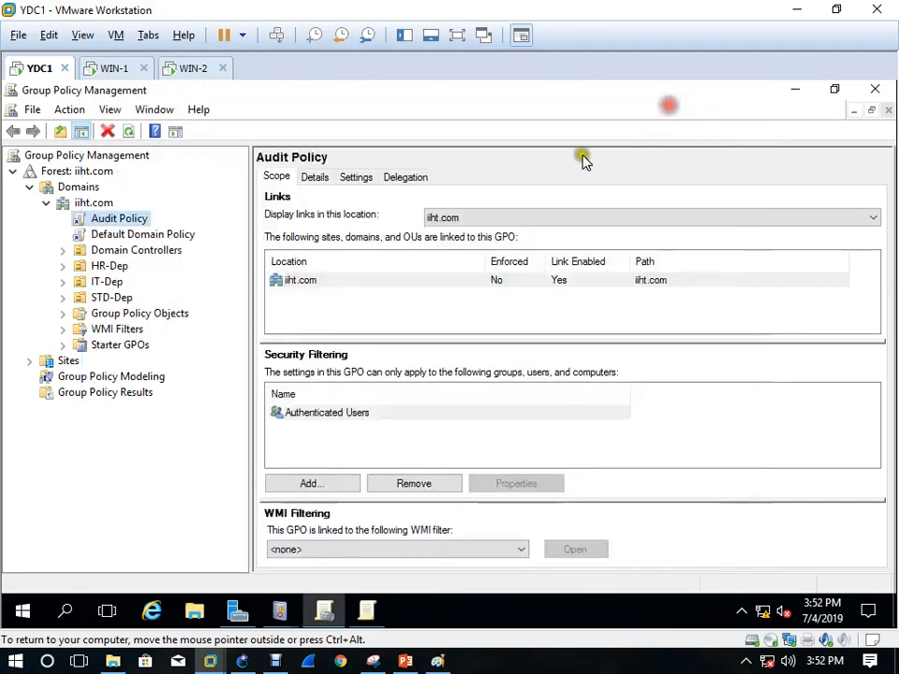
click(876, 89)
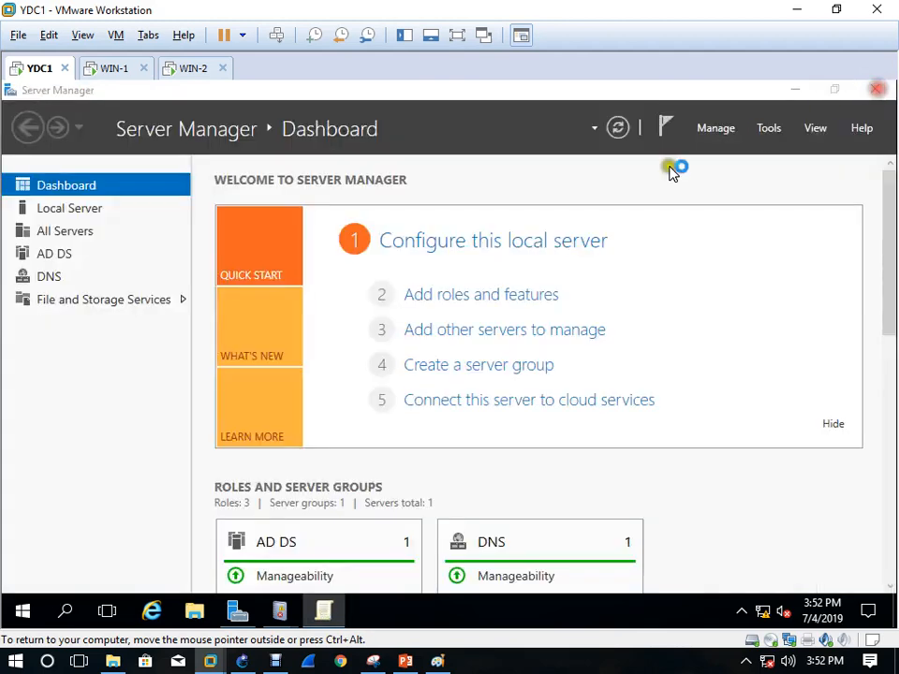
click(795, 90)
drag(388, 349, 511, 347)
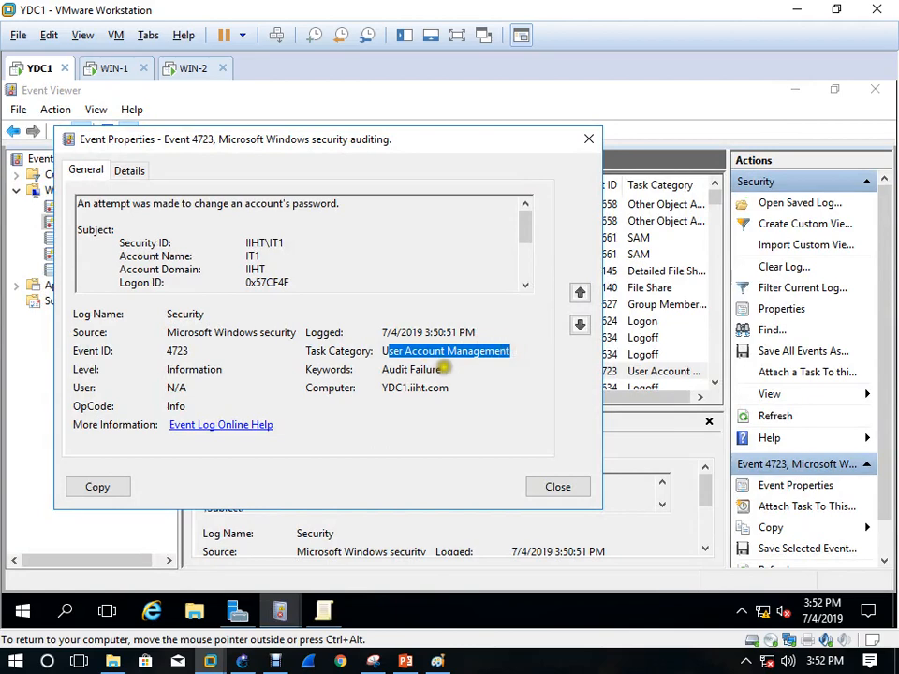
drag(442, 371, 381, 371)
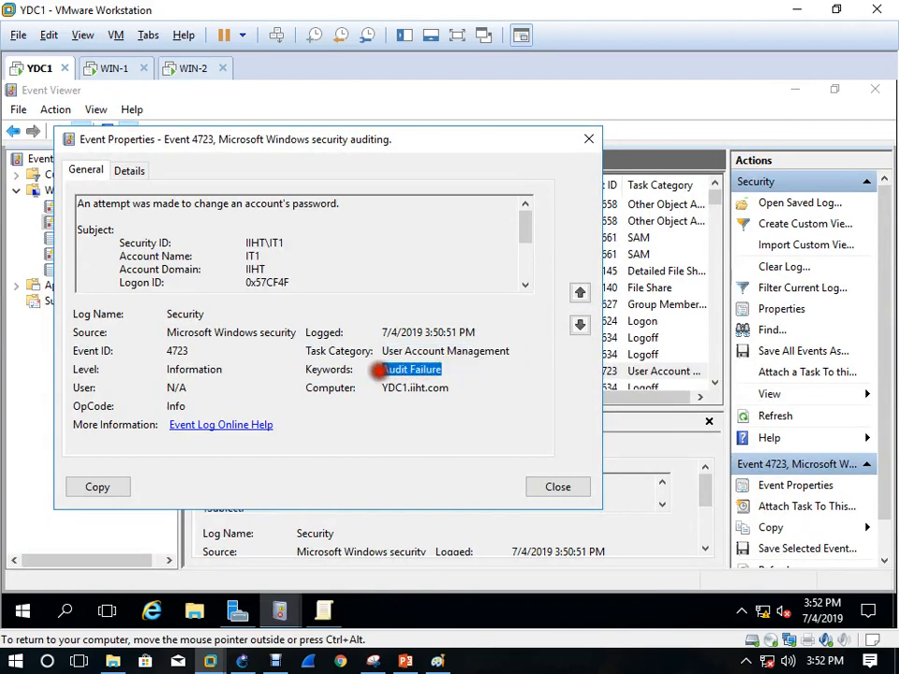
drag(526, 287, 526, 289)
drag(284, 248, 268, 250)
click(265, 277)
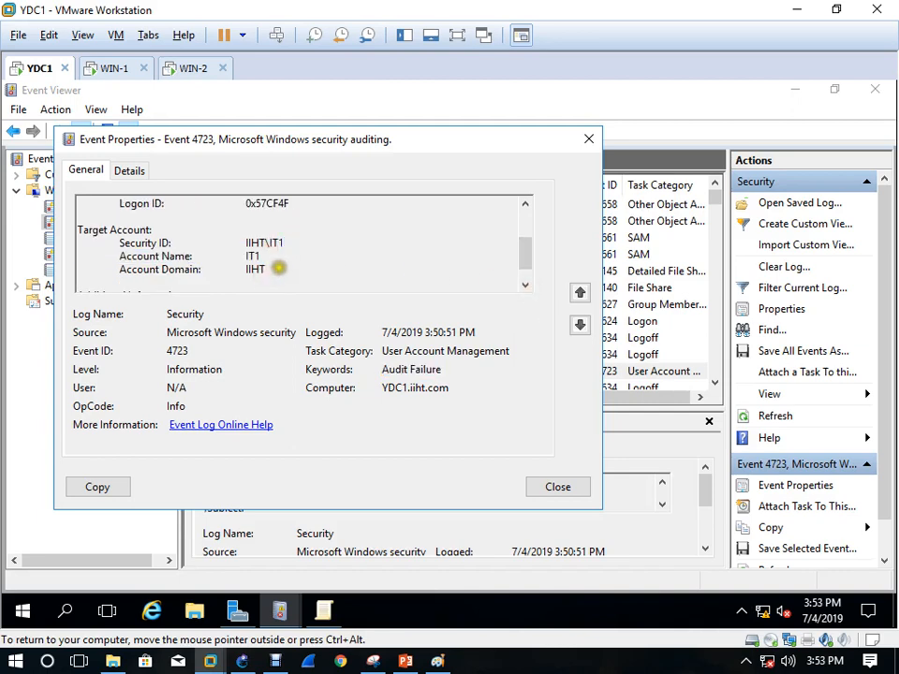
scroll(292, 282, down, 1)
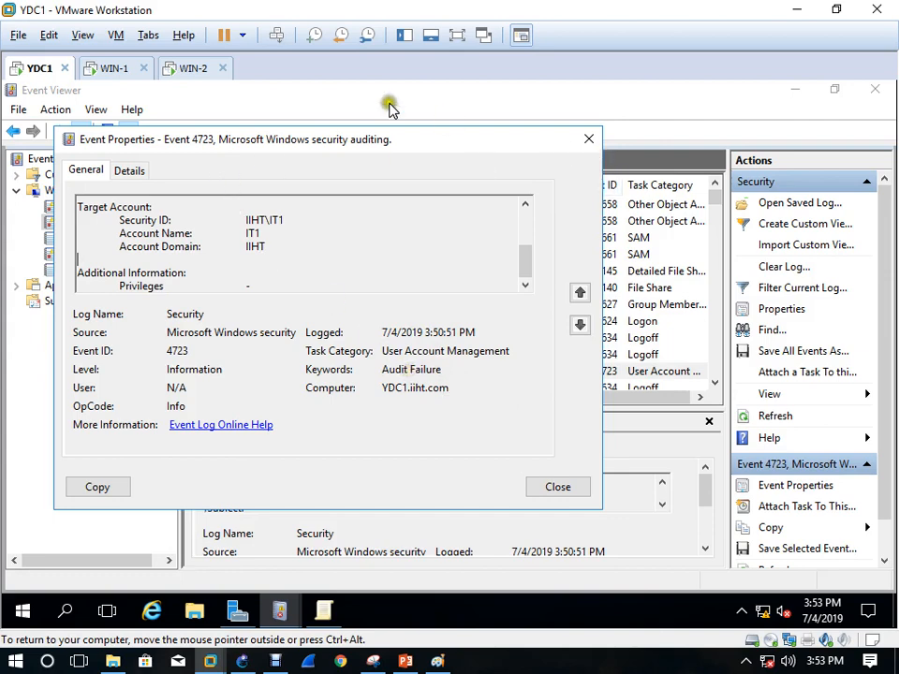
Switch from YDC1's Event Viewer to the WIN-2 virtual machine tab
click(190, 69)
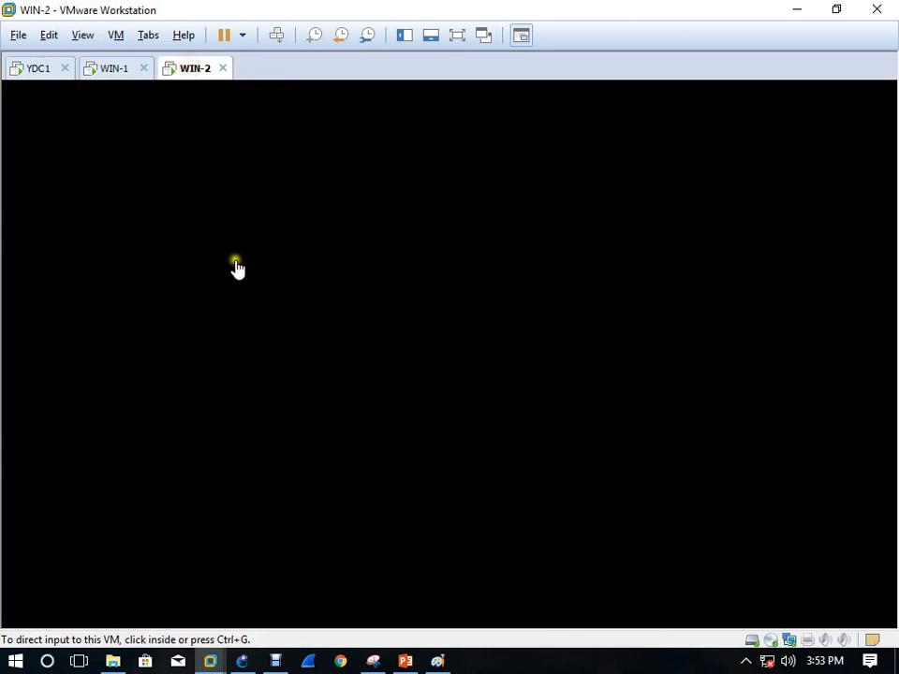
Wake WIN-2, send Ctrl+Alt+Del, and sign in as Administrator with the admin password
click(235, 260)
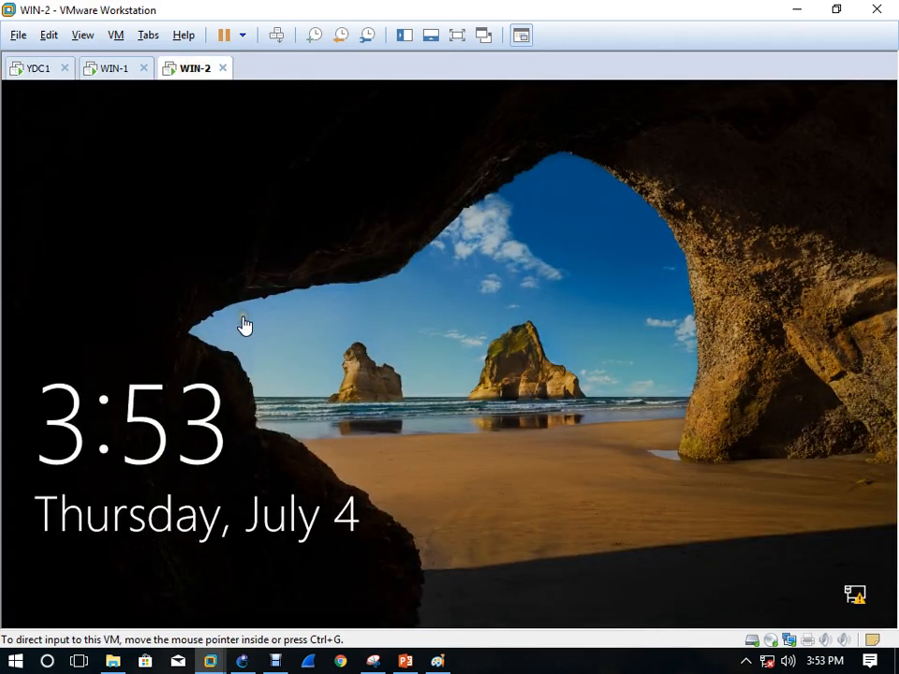
click(276, 35)
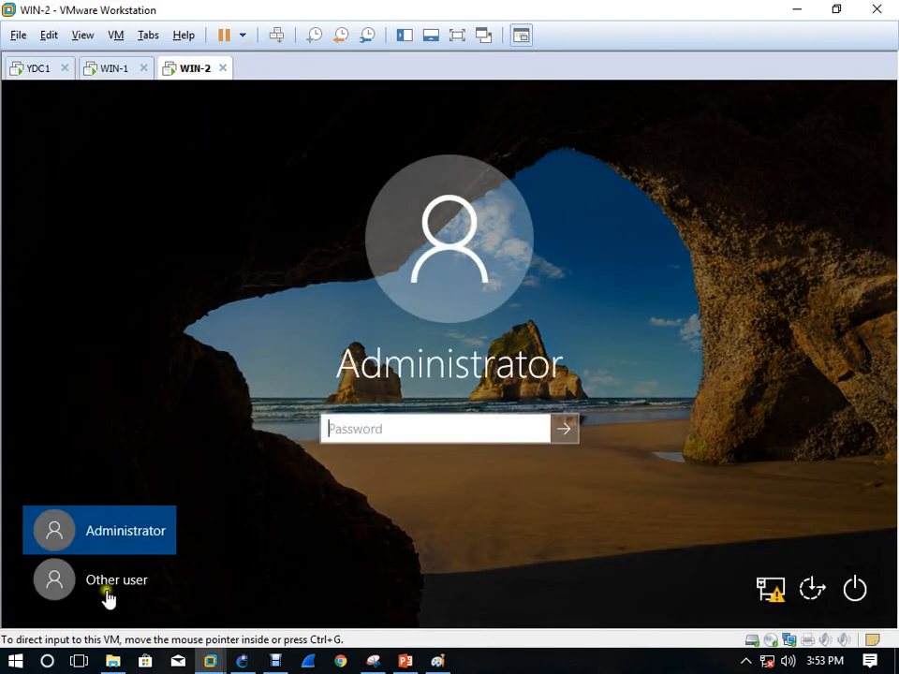
click(363, 437)
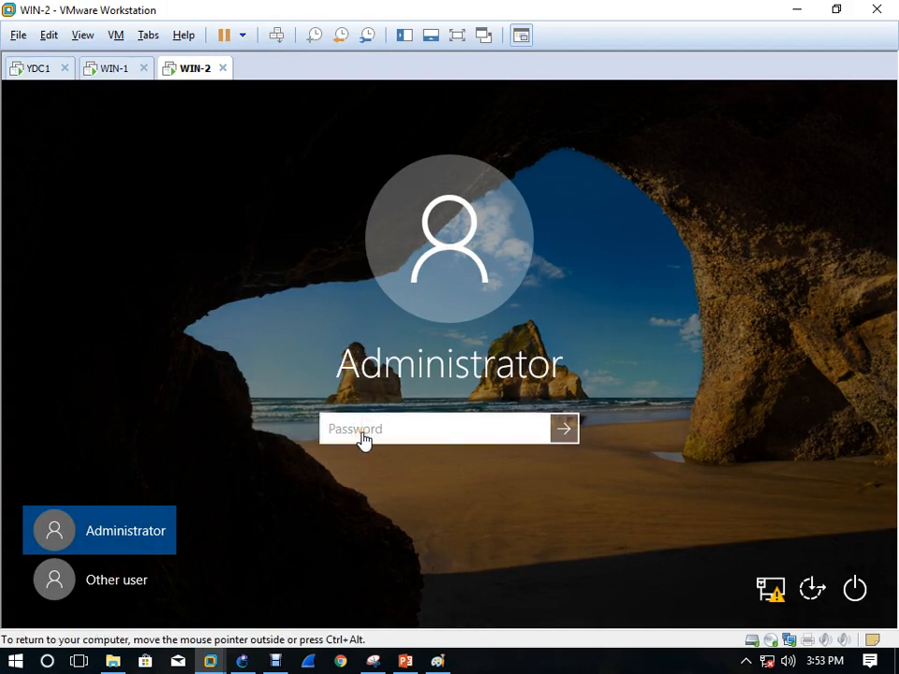
text(P)
key(Return)
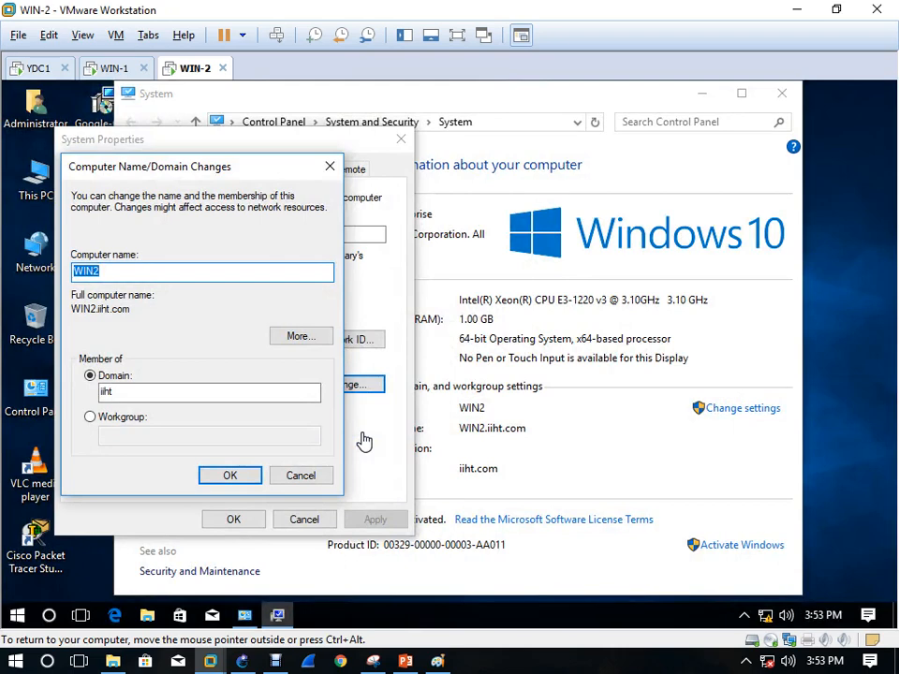
Try joining domain iiht with the IT account's credentials and dismiss the incorrect-credentials error
click(227, 478)
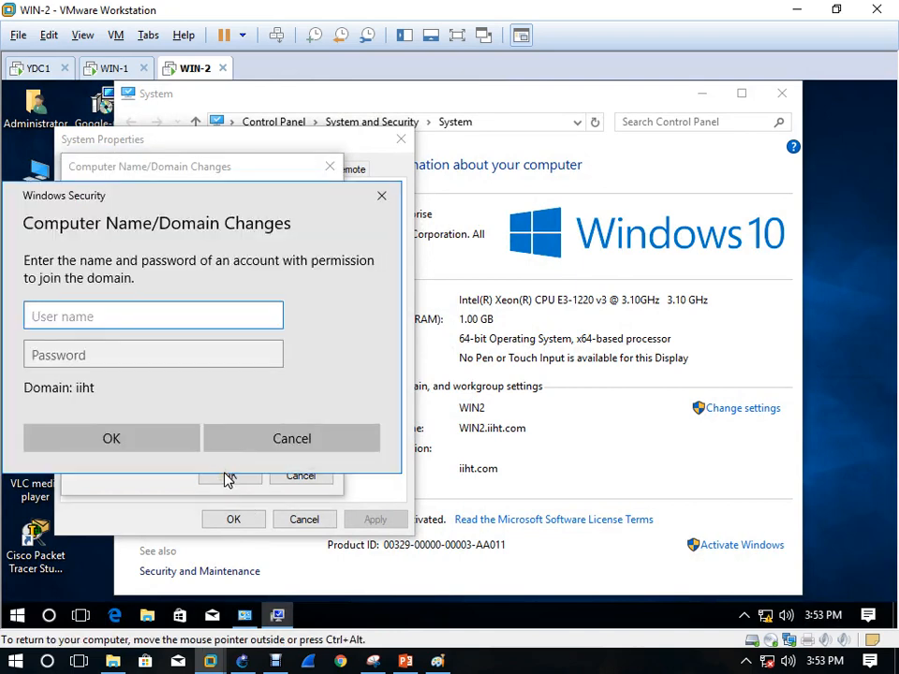
text(IT3)
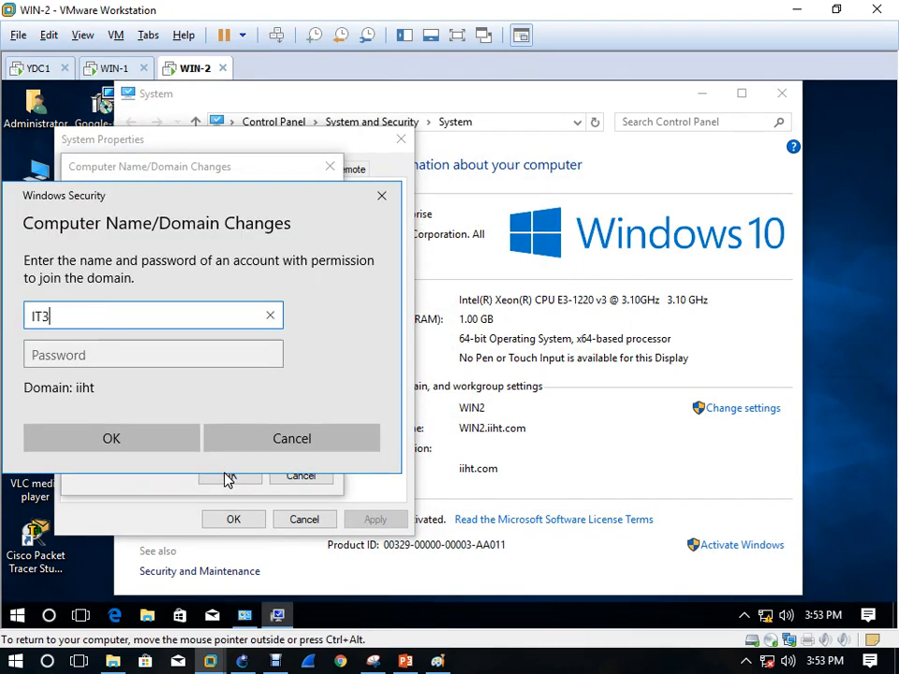
key(Tab)
text(••)
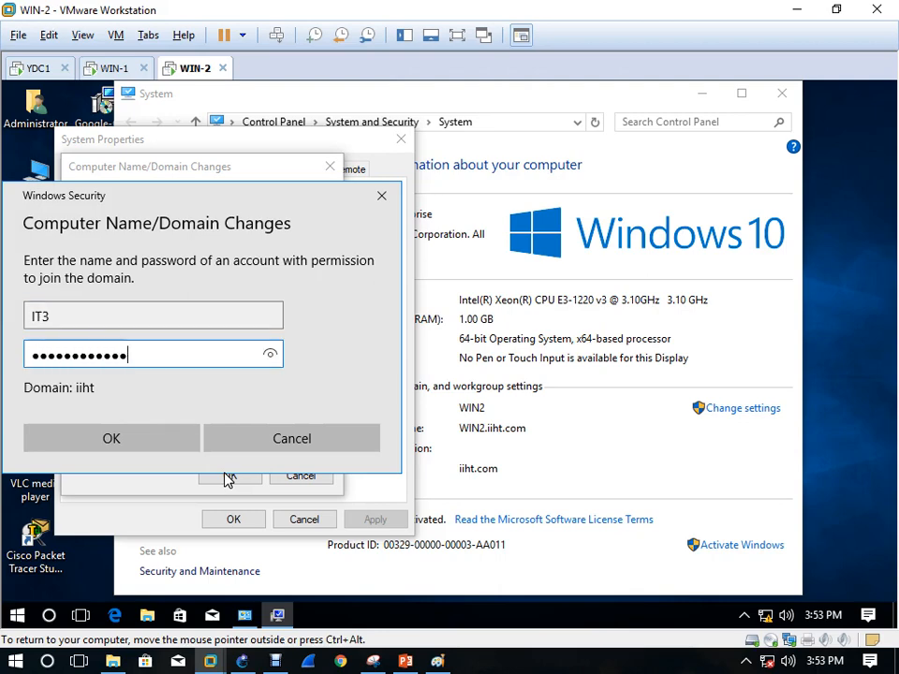
key(Return)
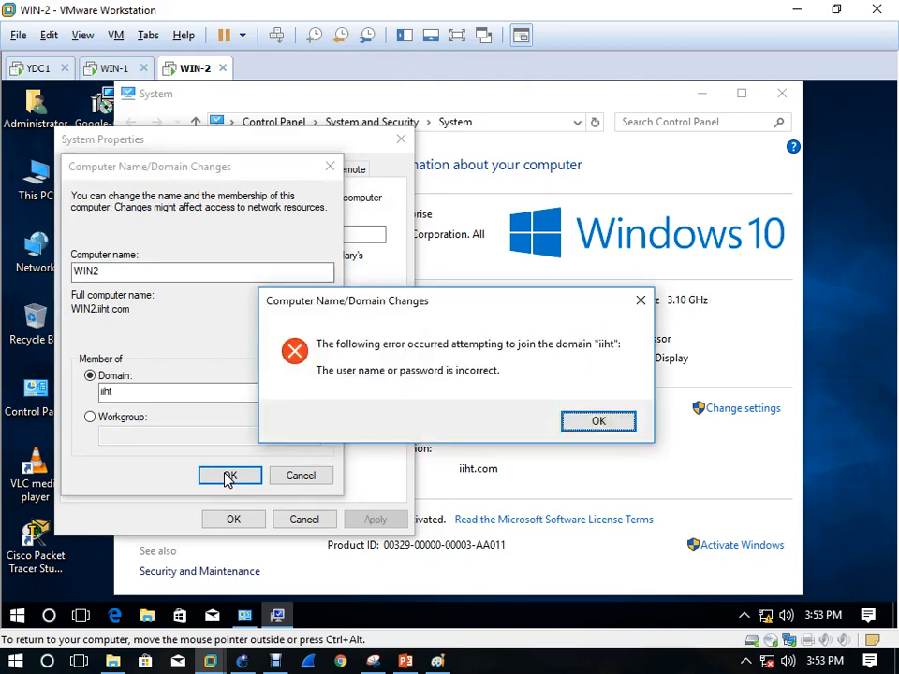
key(Return)
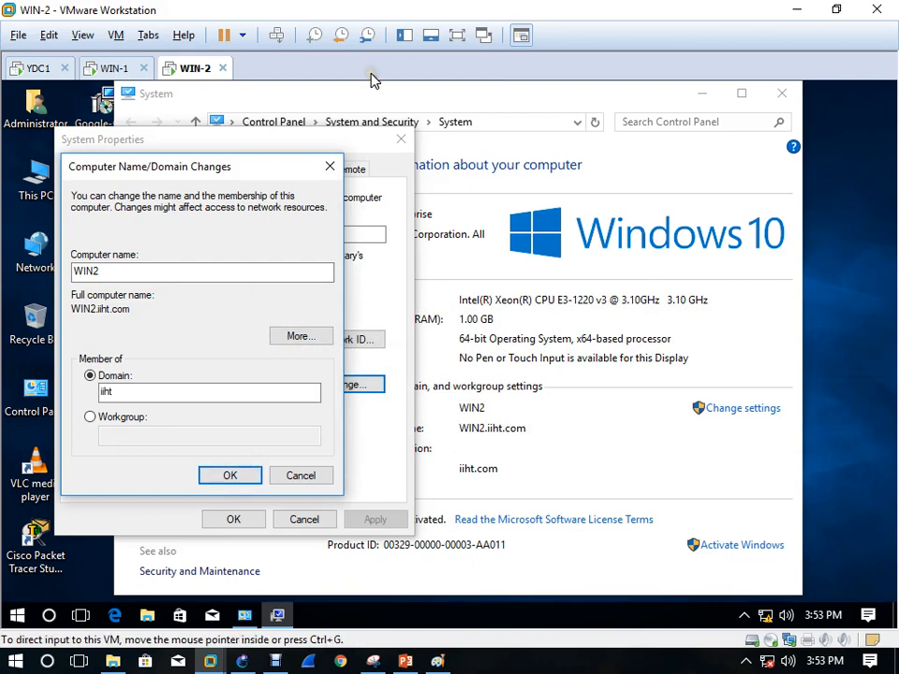
Retry the iiht domain join with STD1 credentials and dismiss the resulting error
click(225, 475)
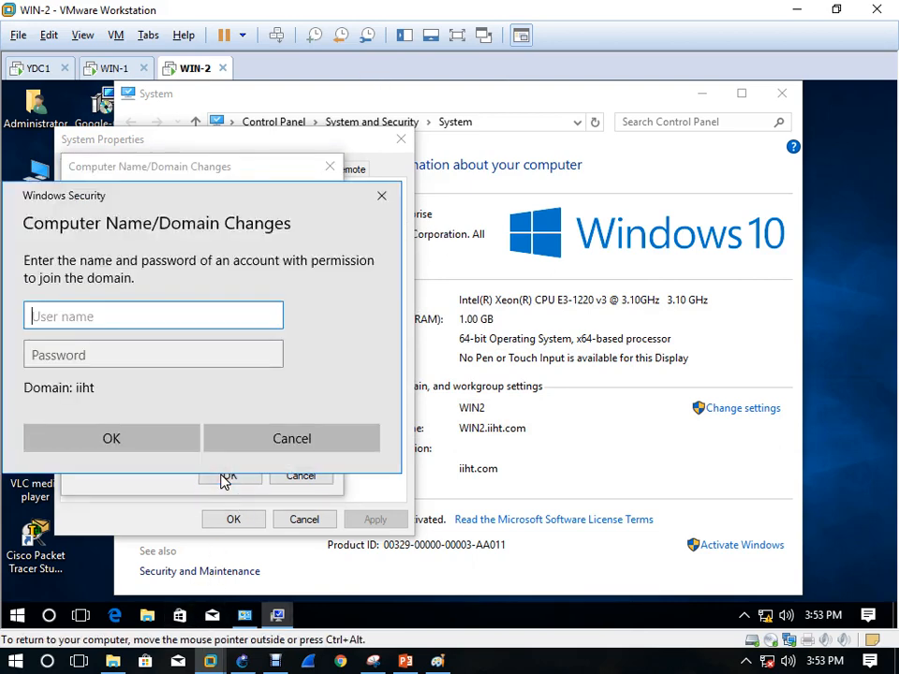
text(i)
key(BackSpace)
text(STD1)
key(Tab)
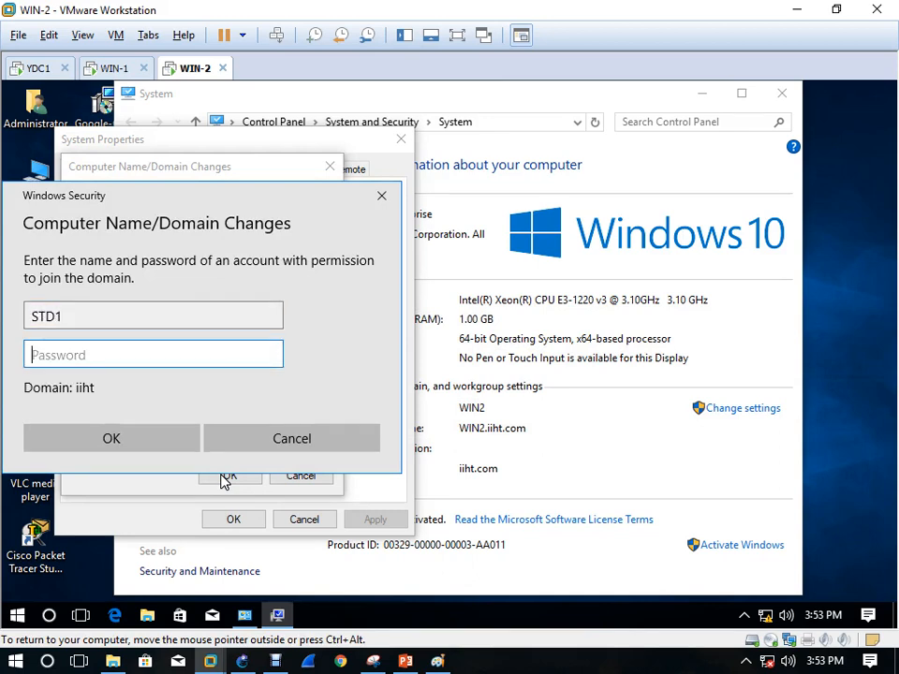
text(••)
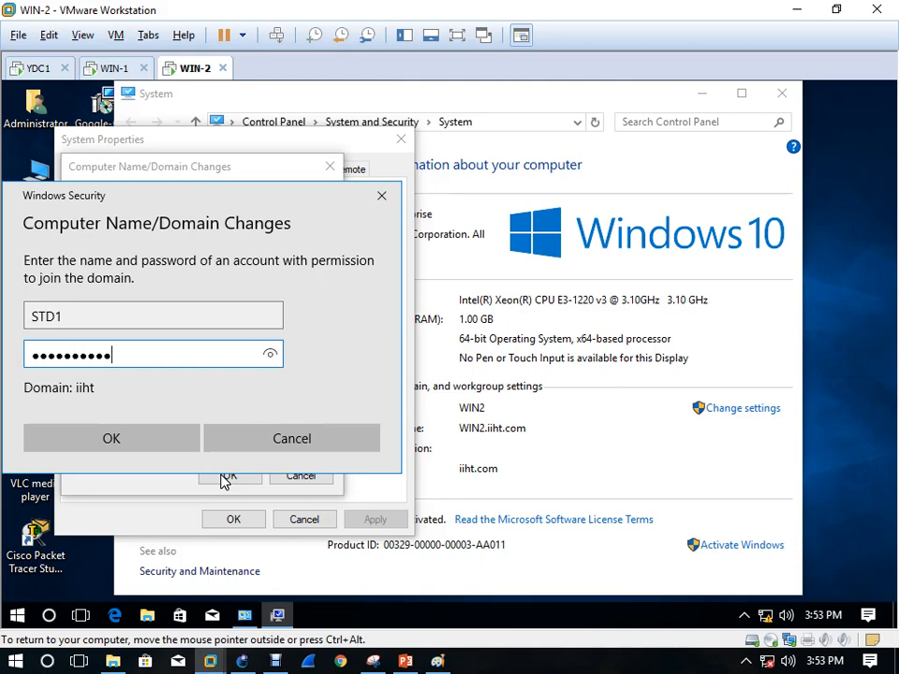
key(Return)
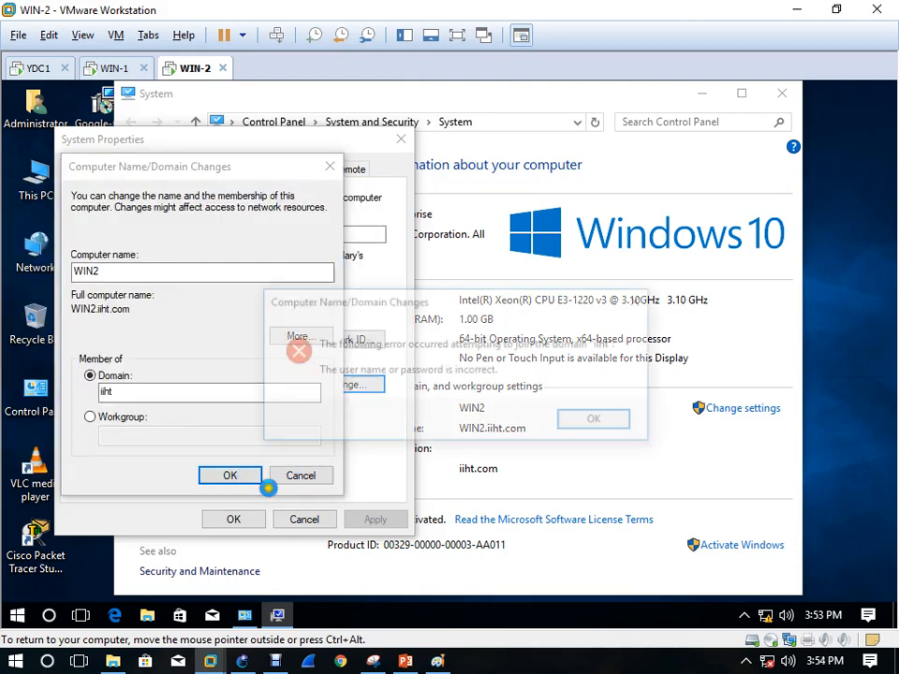
click(573, 422)
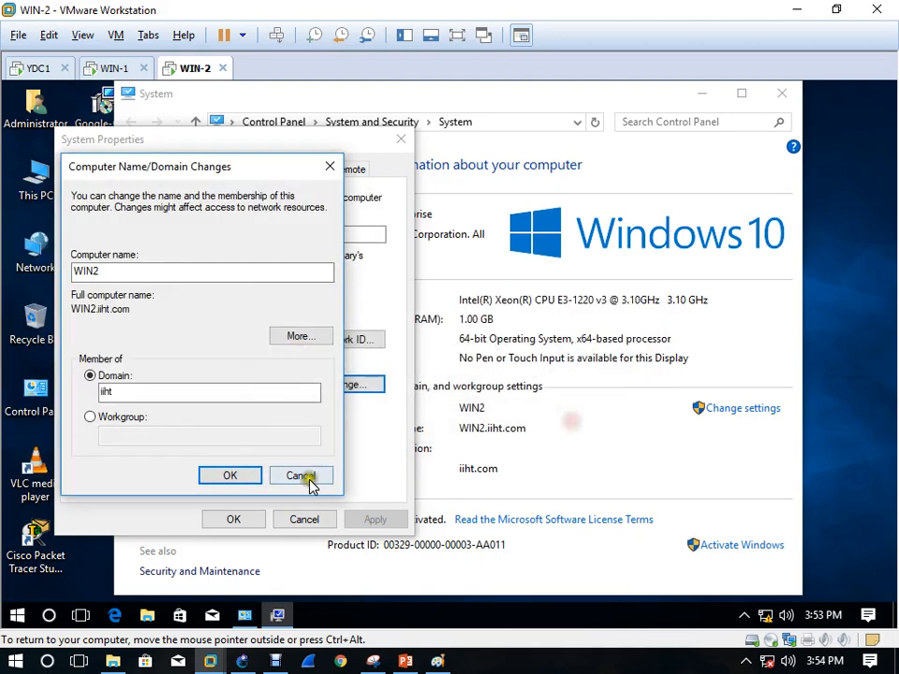
Retry the iiht domain join with the STD account's credentials, which succeeds
click(230, 476)
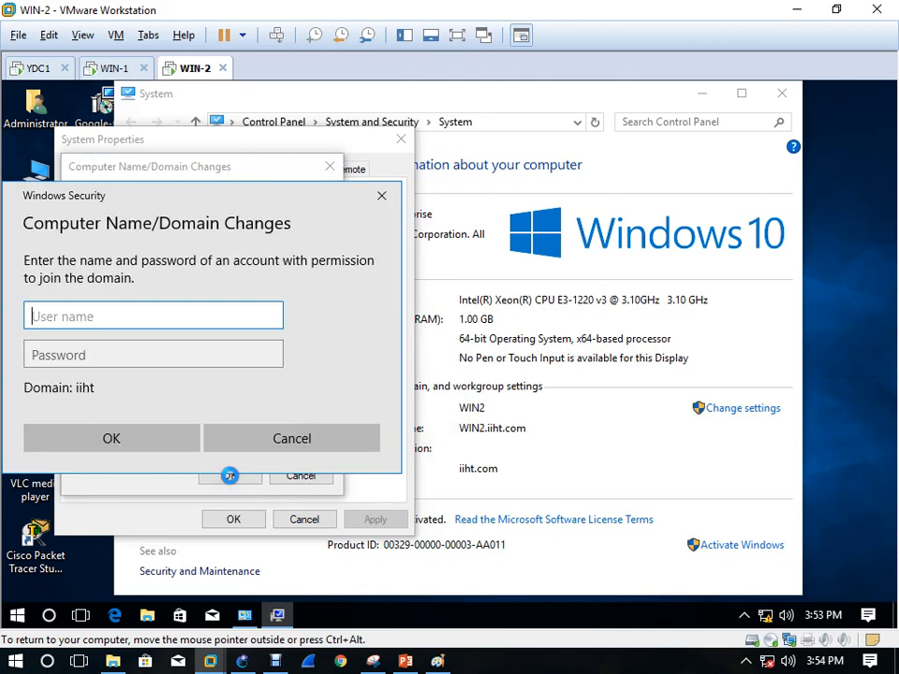
text(STD2)
key(Tab)
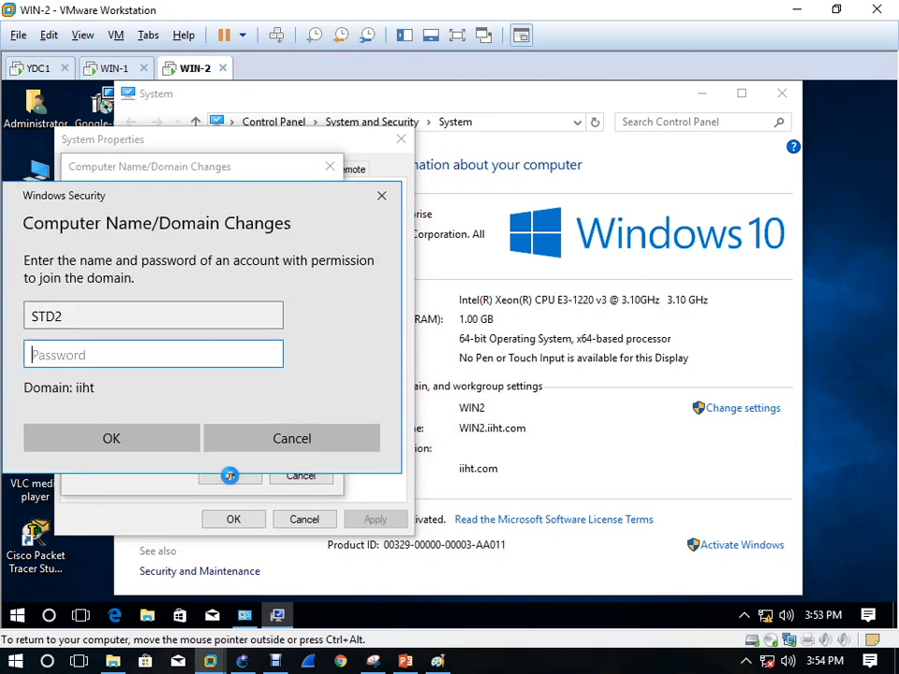
text(•••)
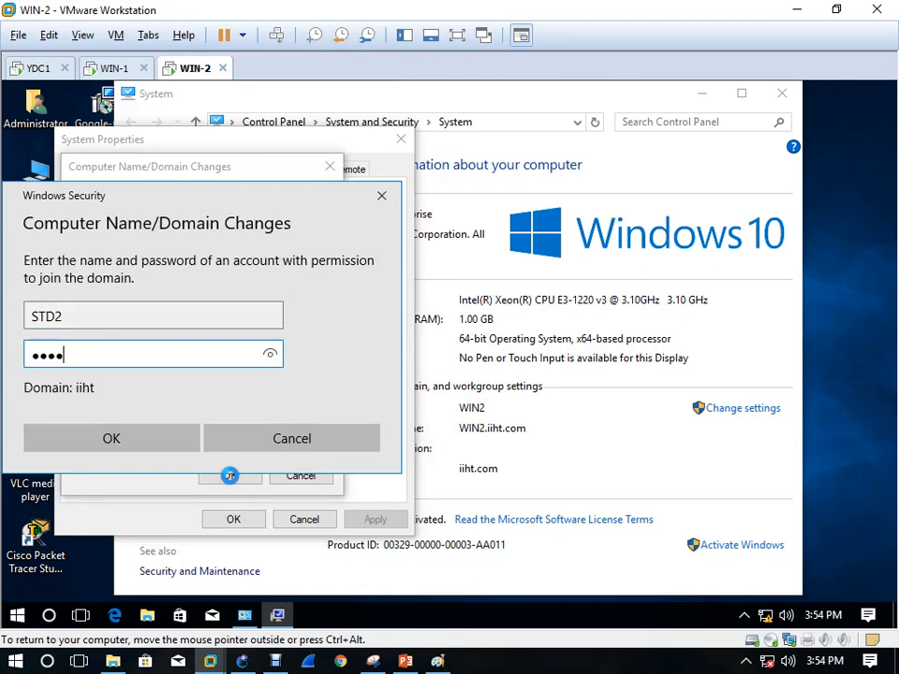
text(•••••)
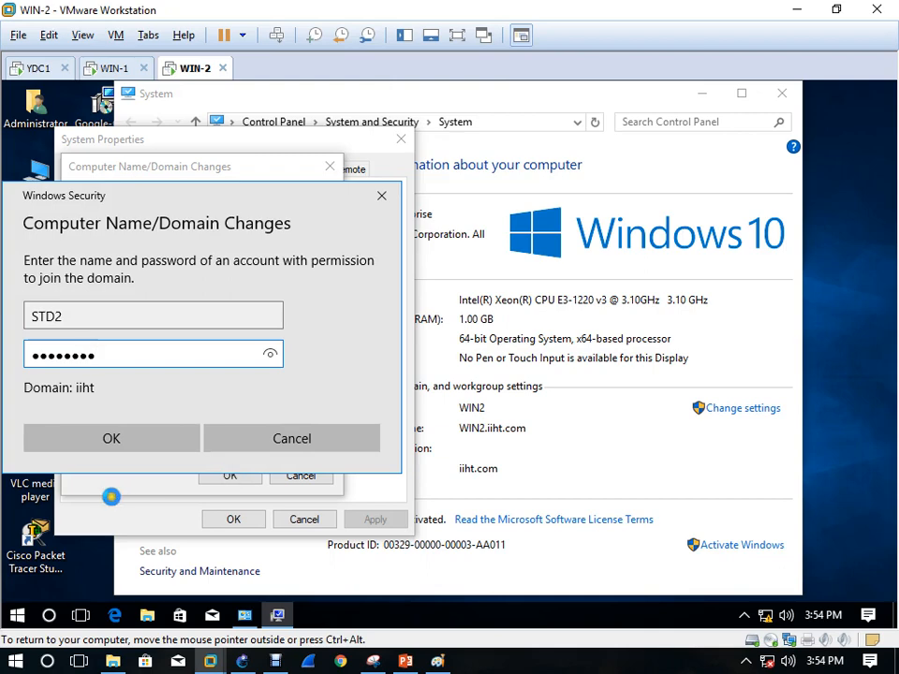
click(113, 440)
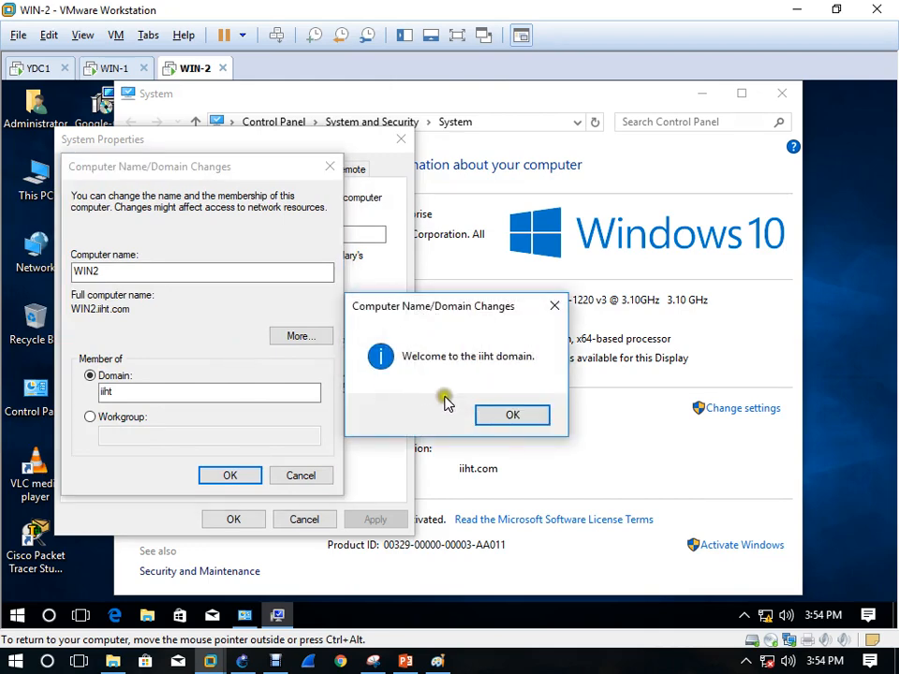
Acknowledge the iiht welcome and restart notices, restart WIN-2 now, and return to YDC1
click(514, 416)
click(230, 475)
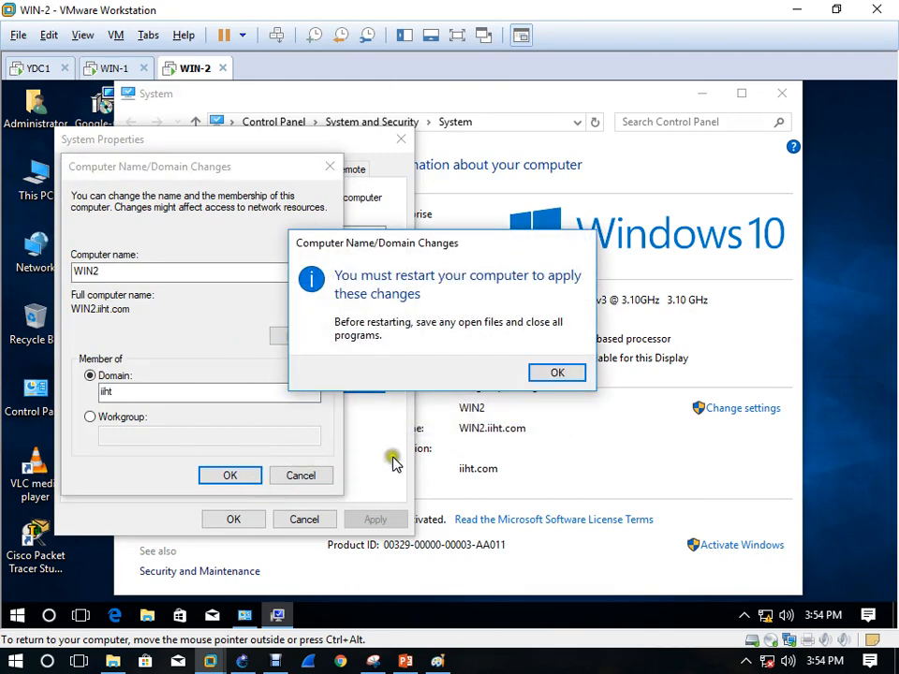
click(552, 374)
click(247, 521)
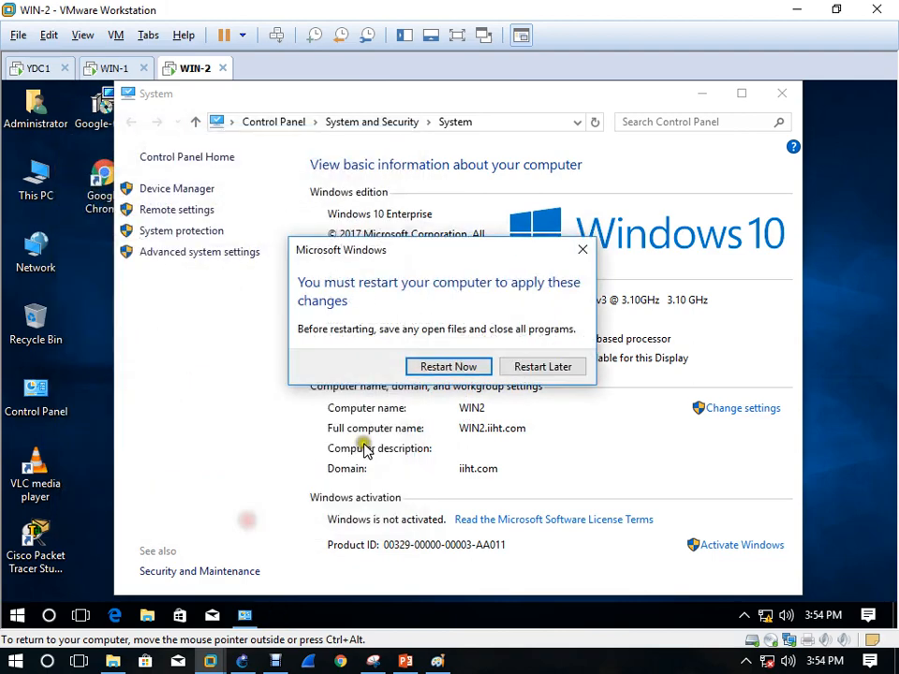
click(442, 373)
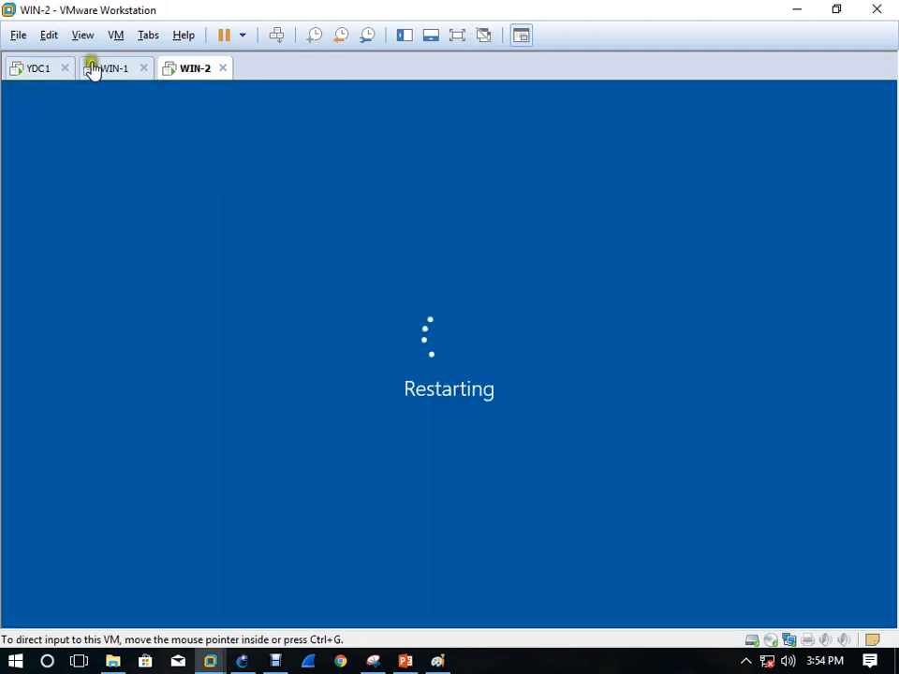
click(36, 69)
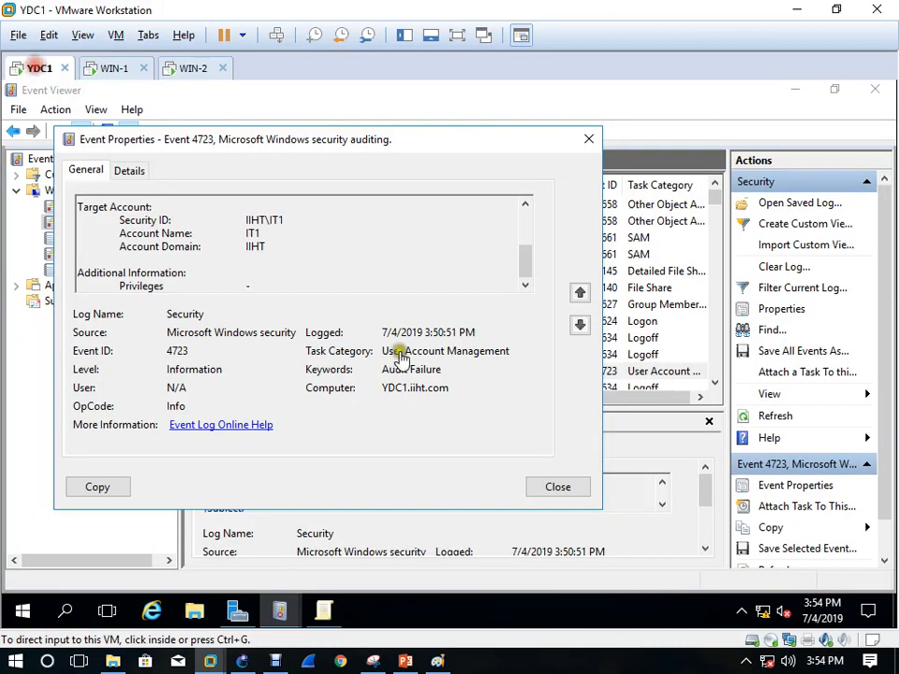
Close event 4723's properties and refresh the Security log to 3,768 events
click(558, 489)
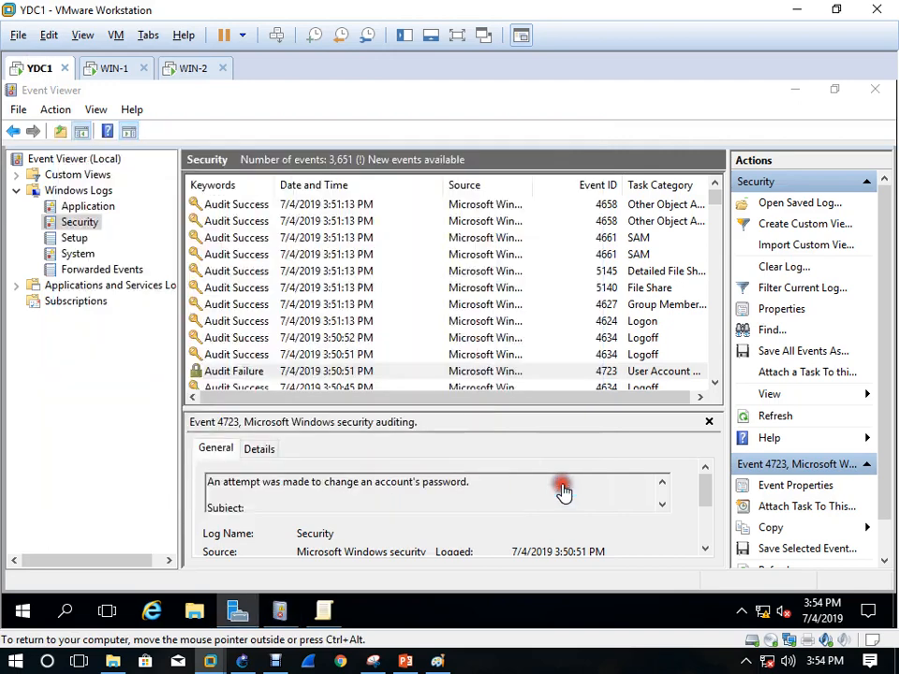
click(783, 418)
click(783, 418)
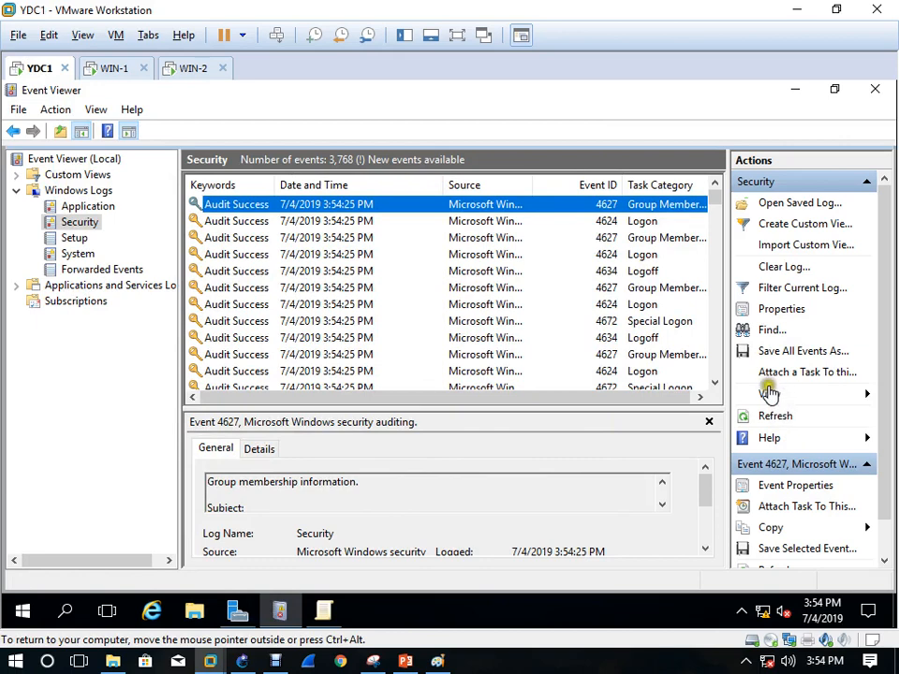
Search the Security log for IT3, landing on Kerberos pre-authentication failure event 4771
click(770, 332)
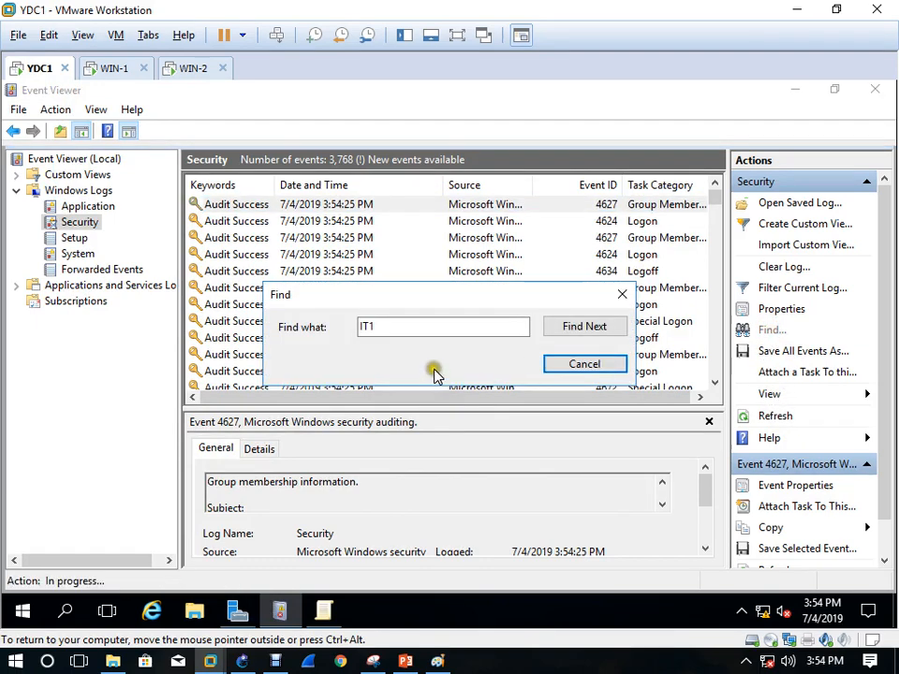
click(404, 328)
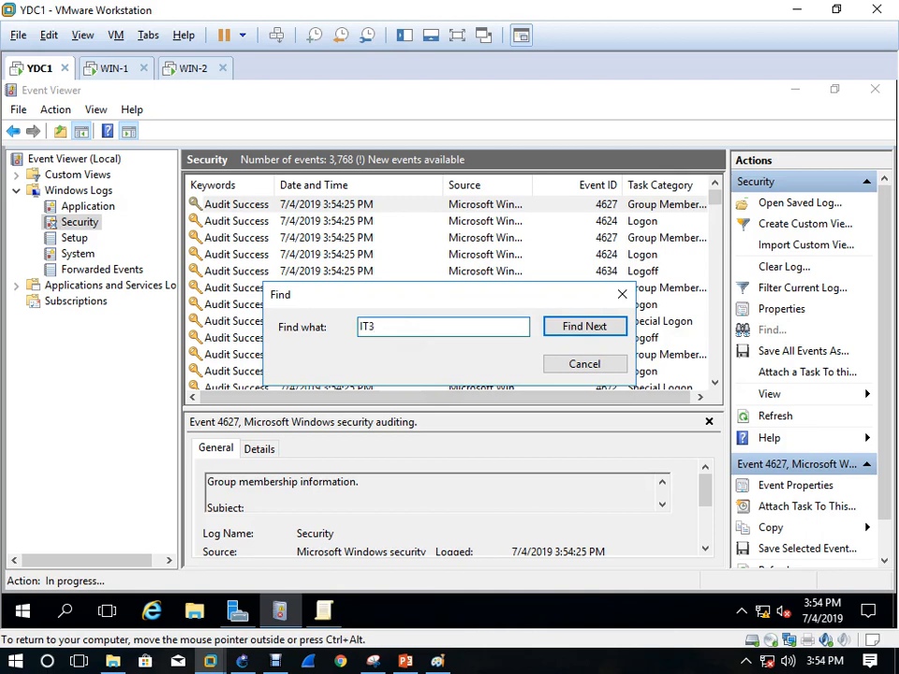
key(Return)
click(282, 363)
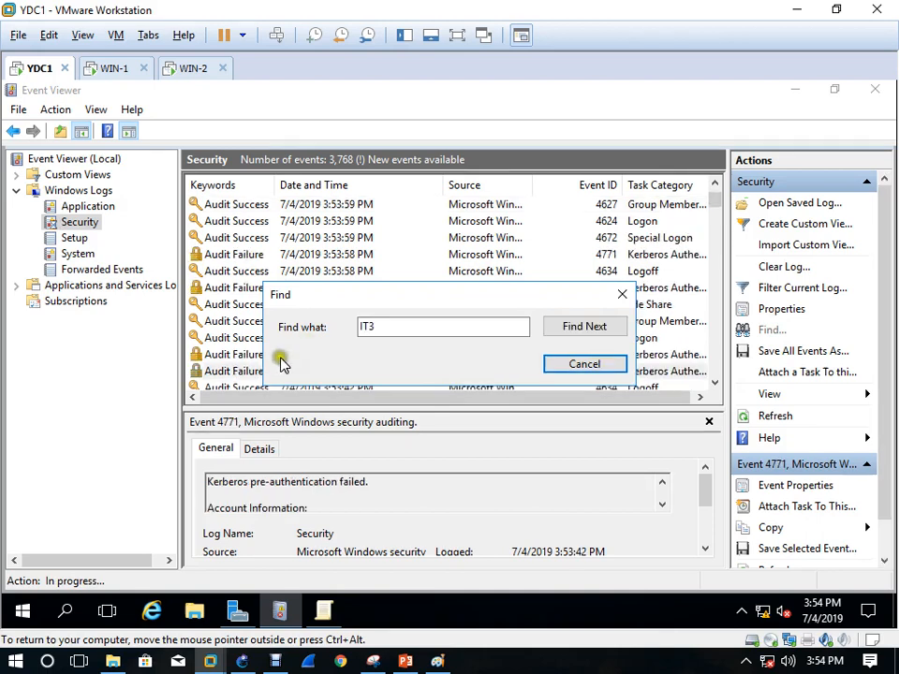
click(221, 485)
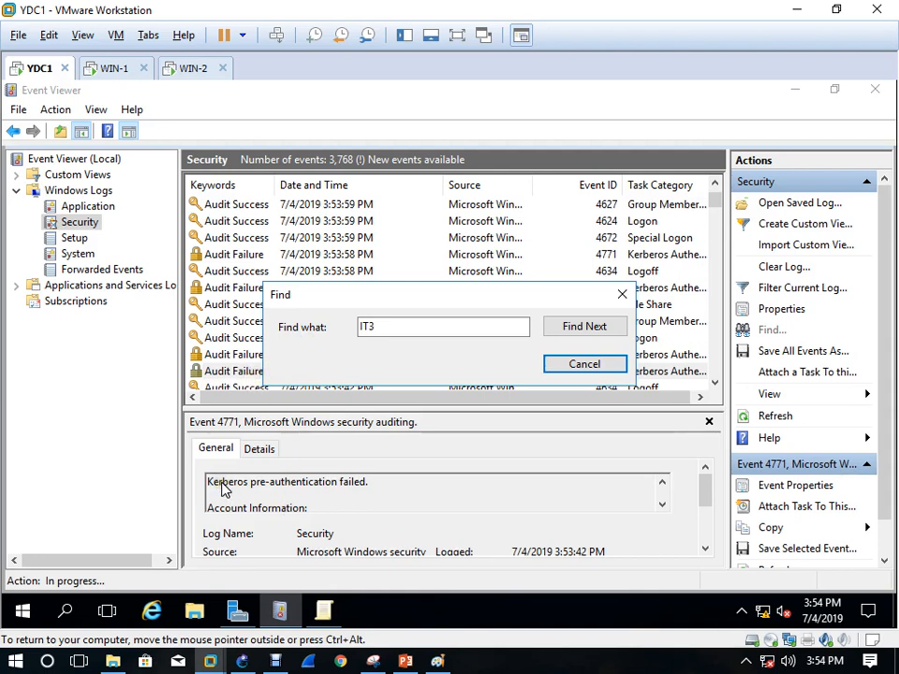
drag(222, 483, 358, 486)
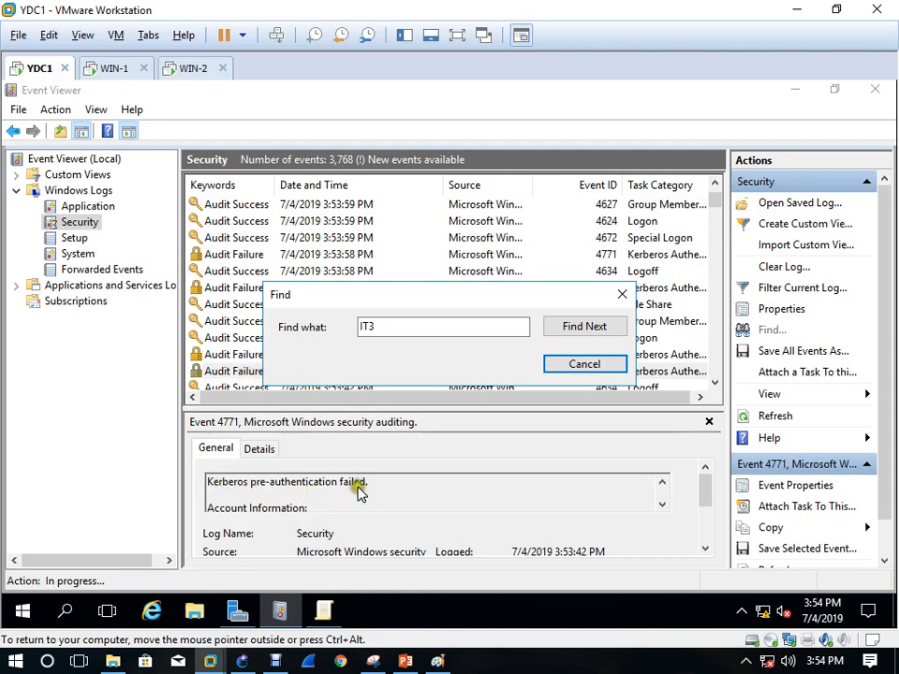
click(590, 366)
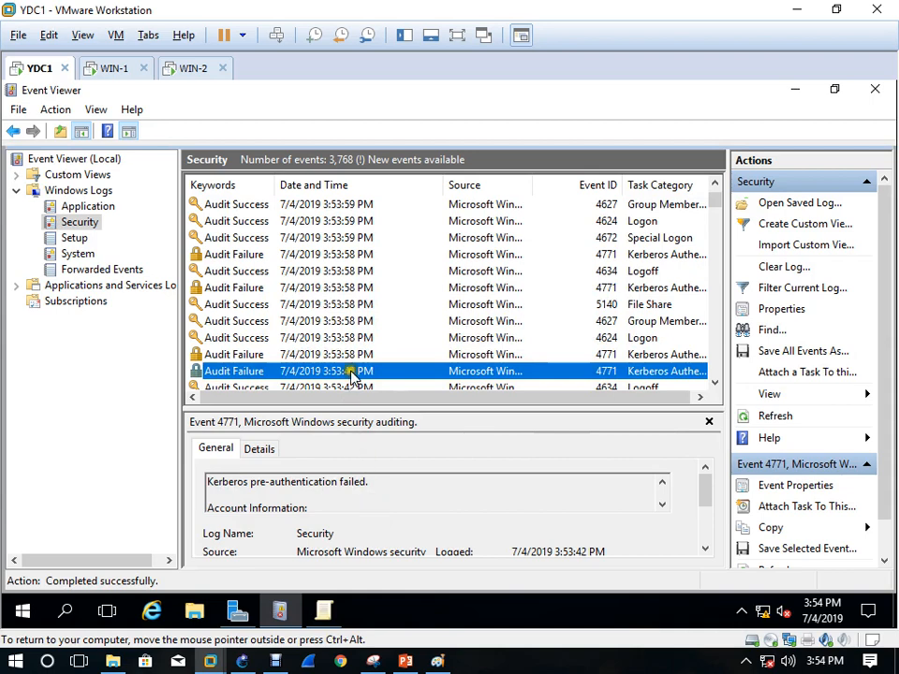
double_click(352, 371)
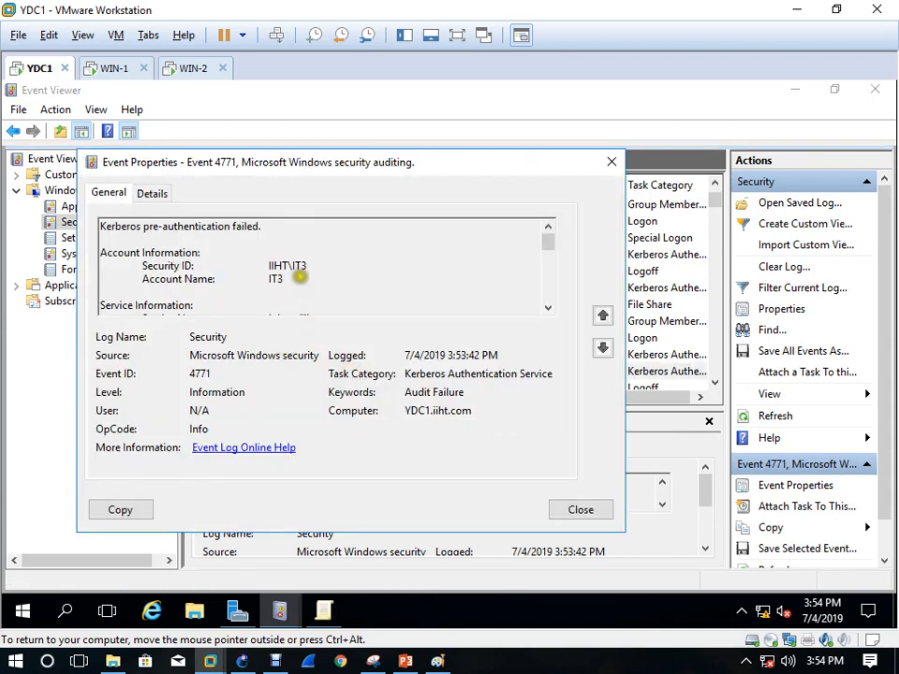
double_click(274, 278)
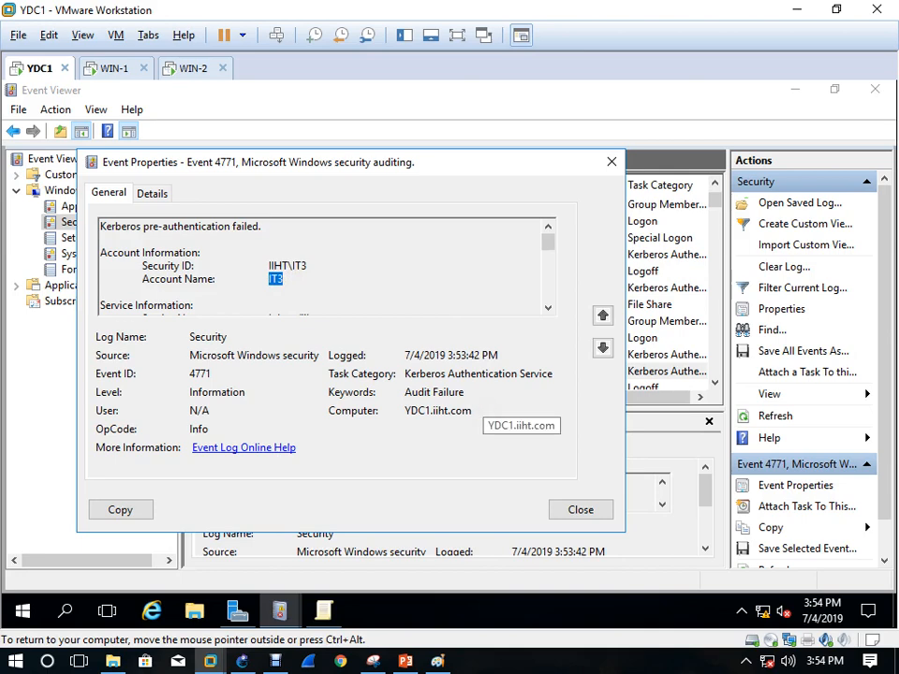
drag(476, 376, 449, 375)
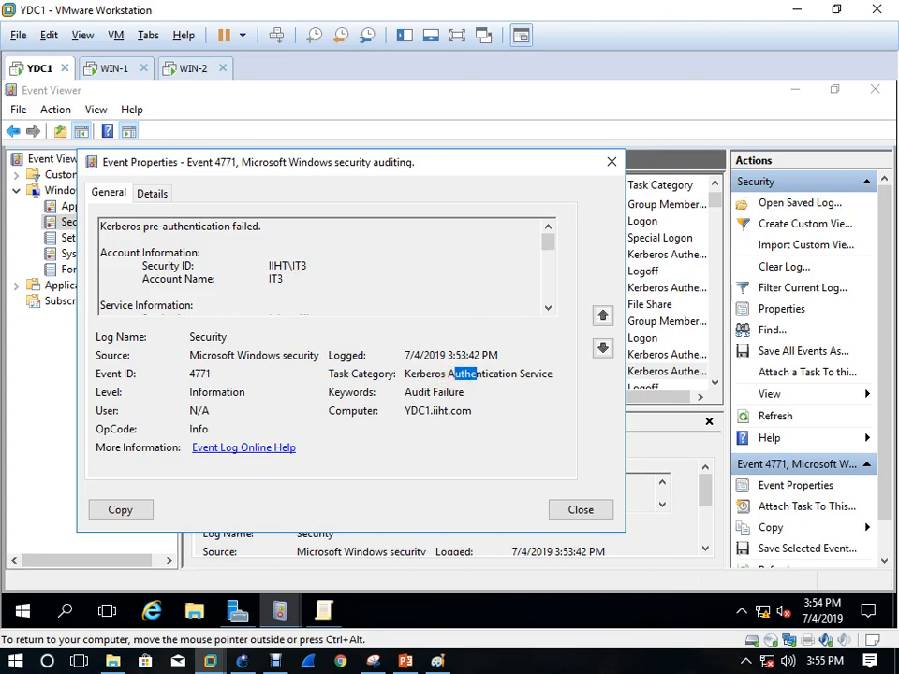
click(611, 163)
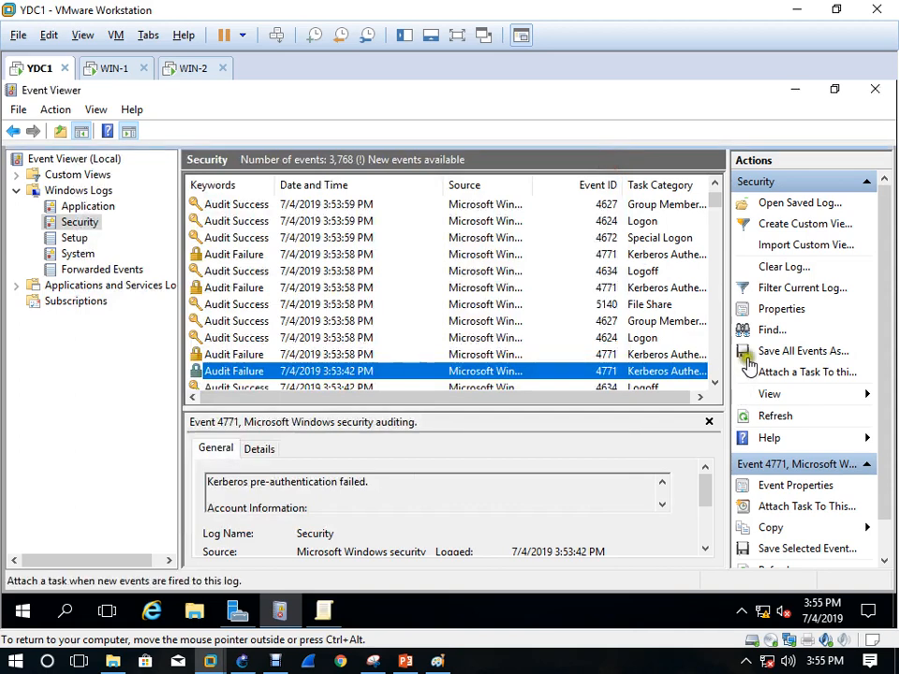
Replace the search text IT3 with STD1 and find the first matching event
click(765, 327)
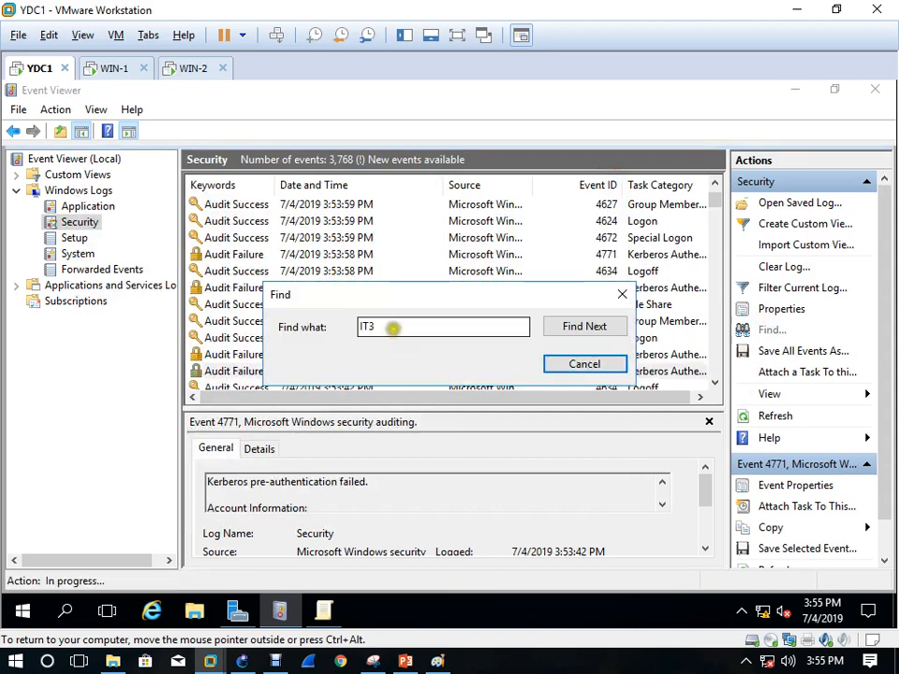
drag(395, 326, 253, 333)
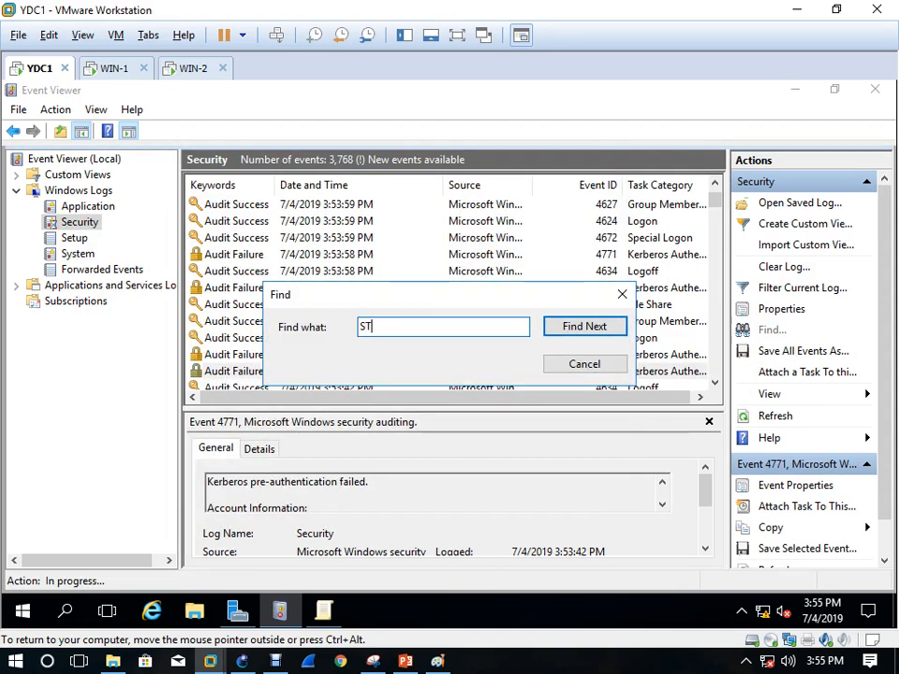
text(STD1)
key(Return)
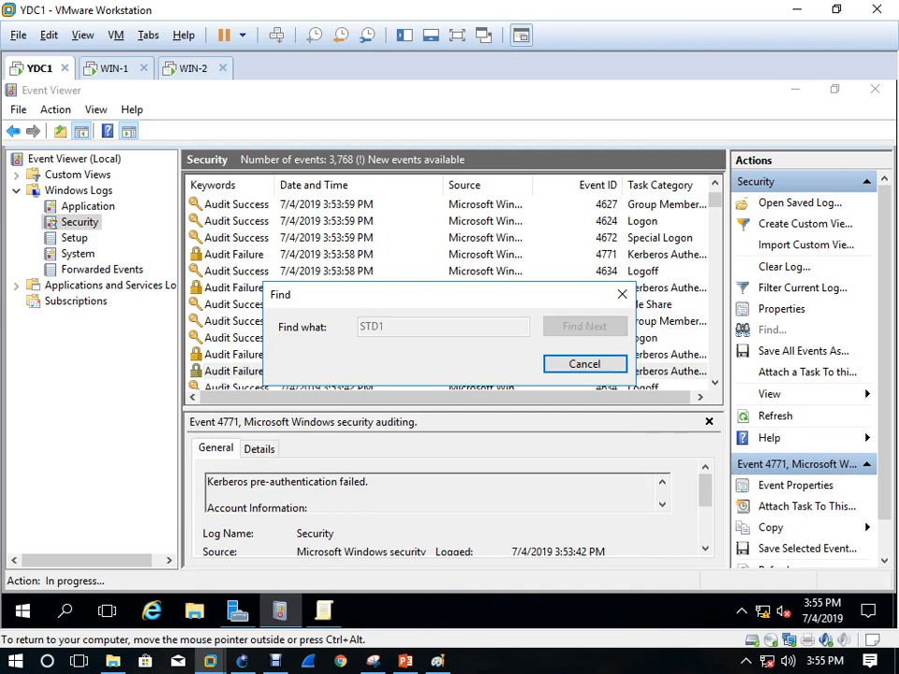
click(622, 296)
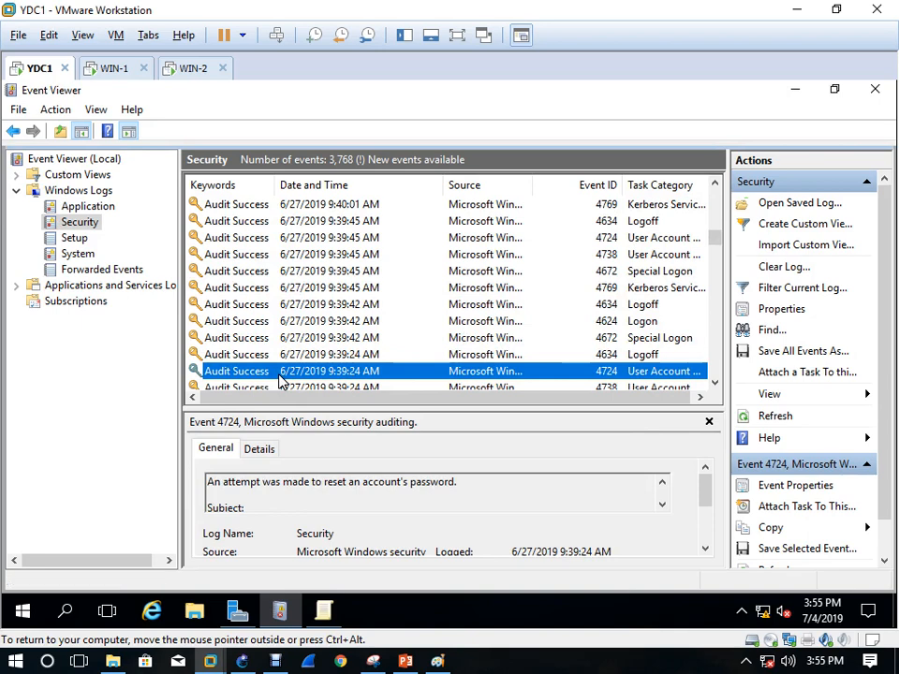
Step through further STD1 matches up to account-enabled event 4722
click(764, 331)
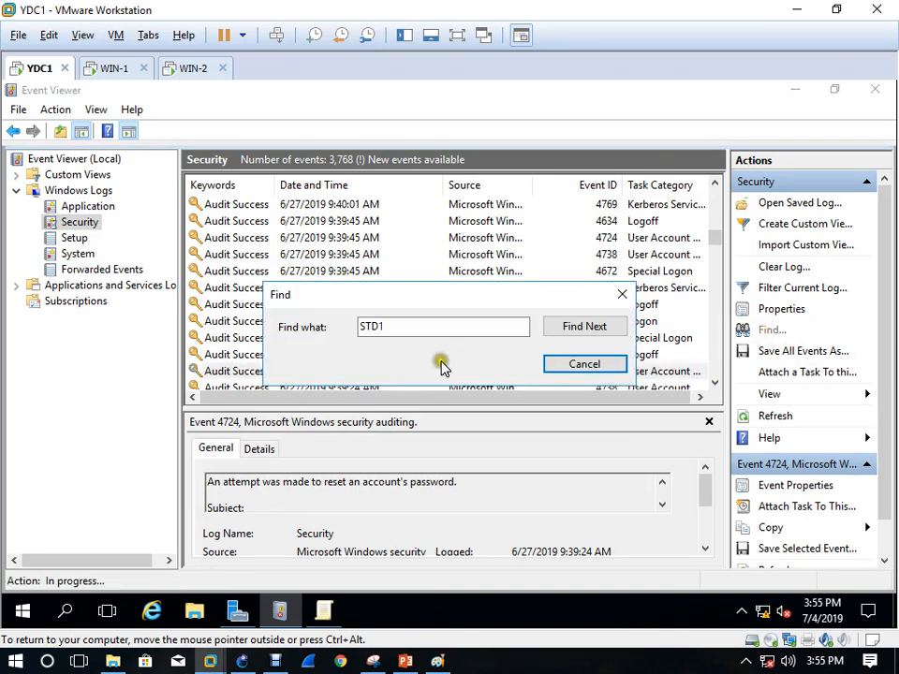
click(592, 330)
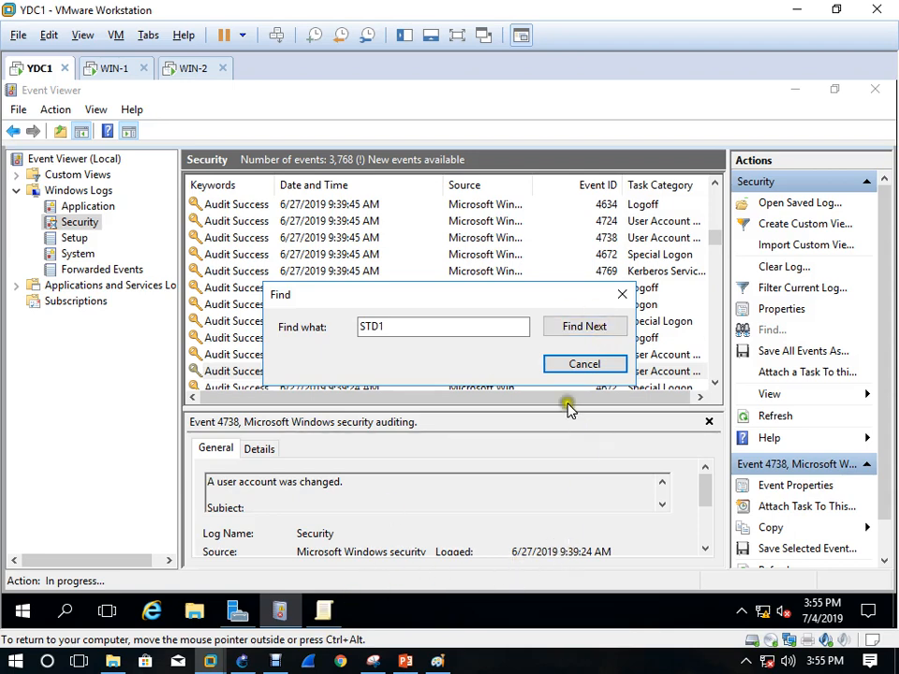
click(593, 329)
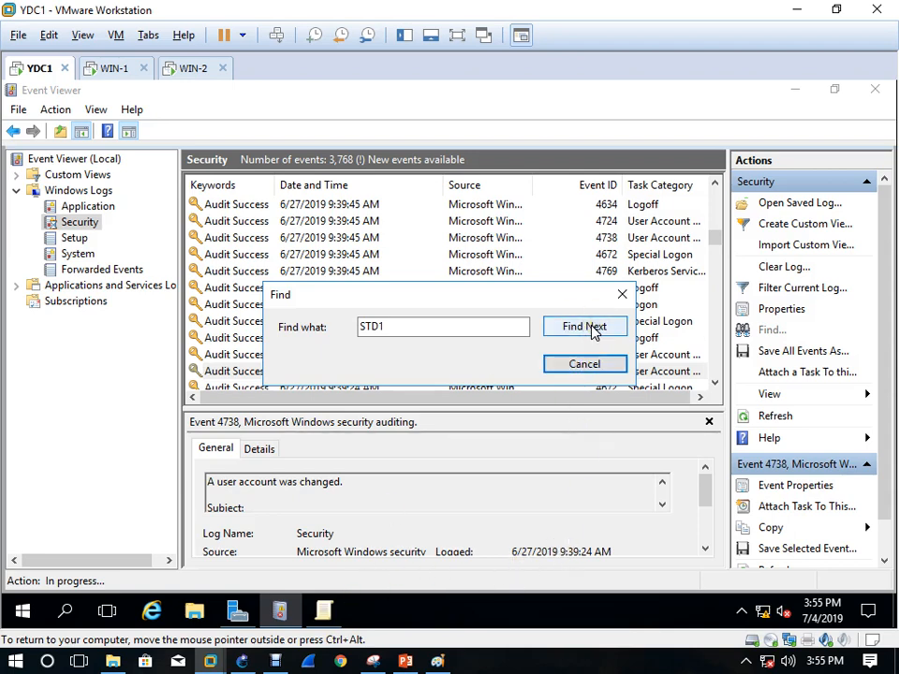
click(593, 329)
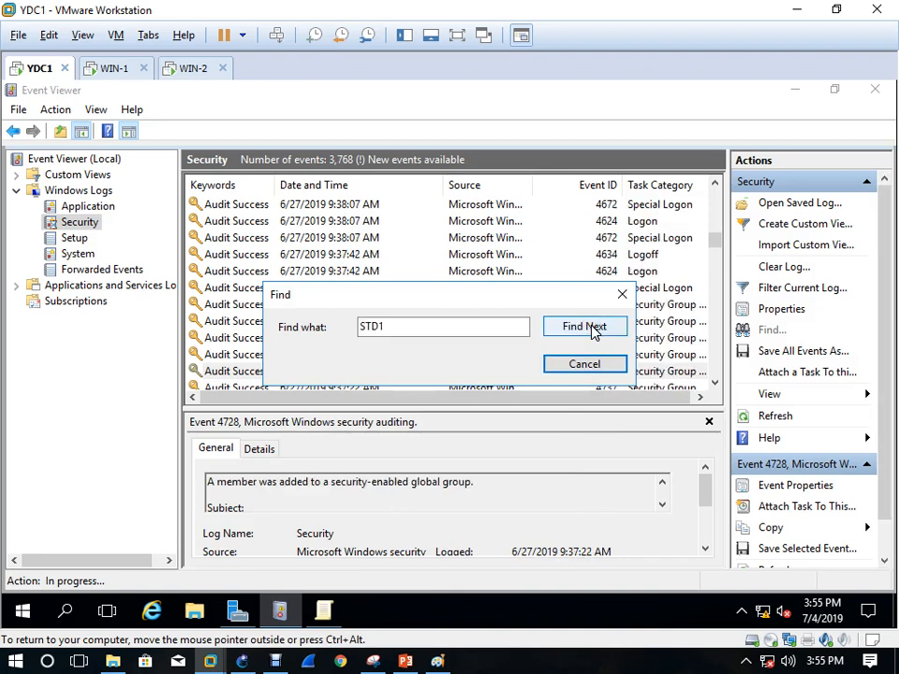
click(593, 330)
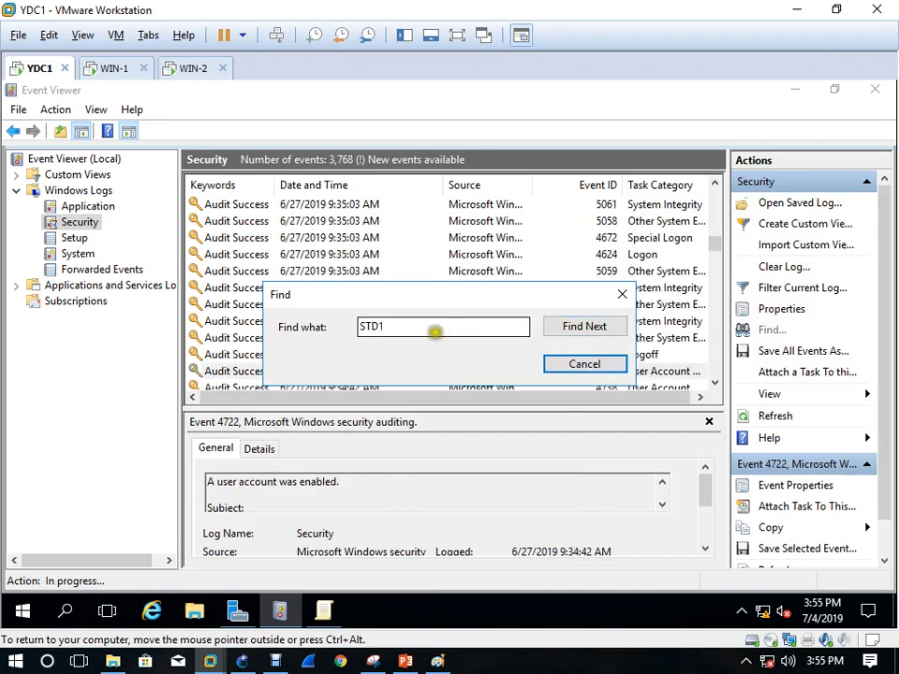
Change the search text to STD2, search, and dismiss the no-matching-event message
click(433, 334)
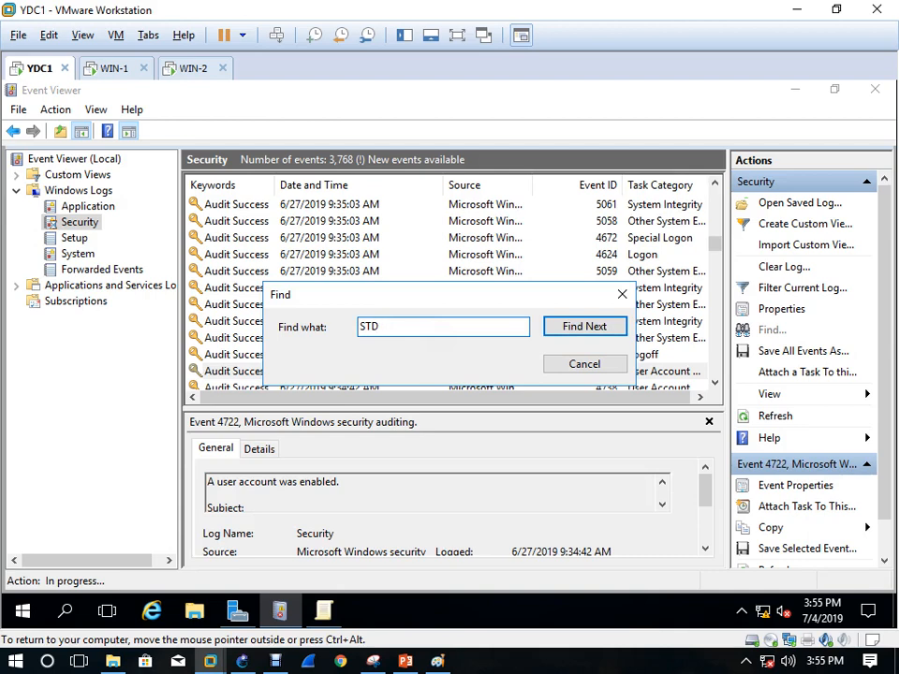
click(194, 71)
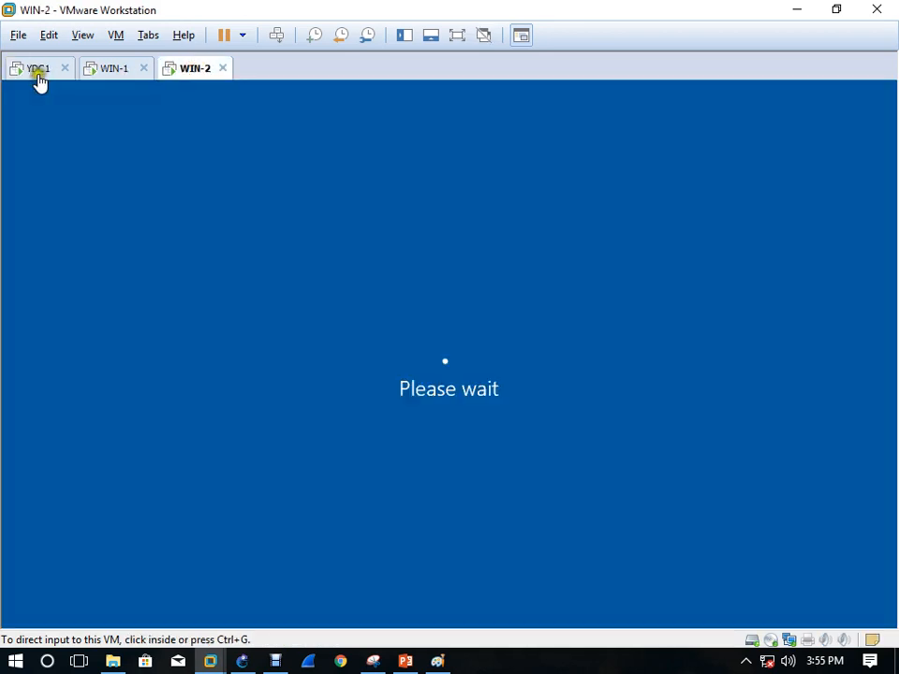
click(38, 71)
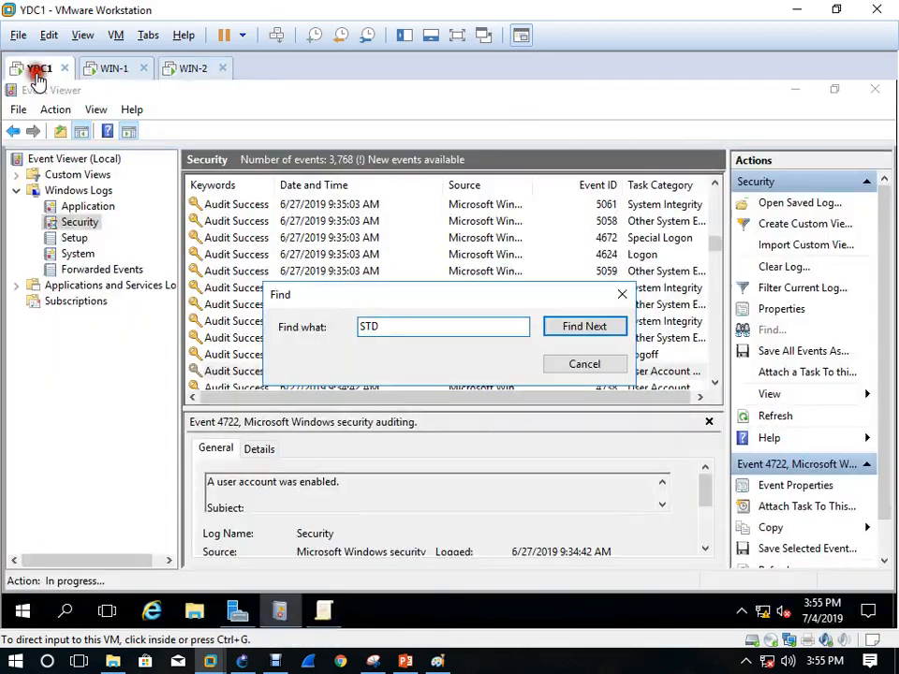
click(403, 325)
text(2)
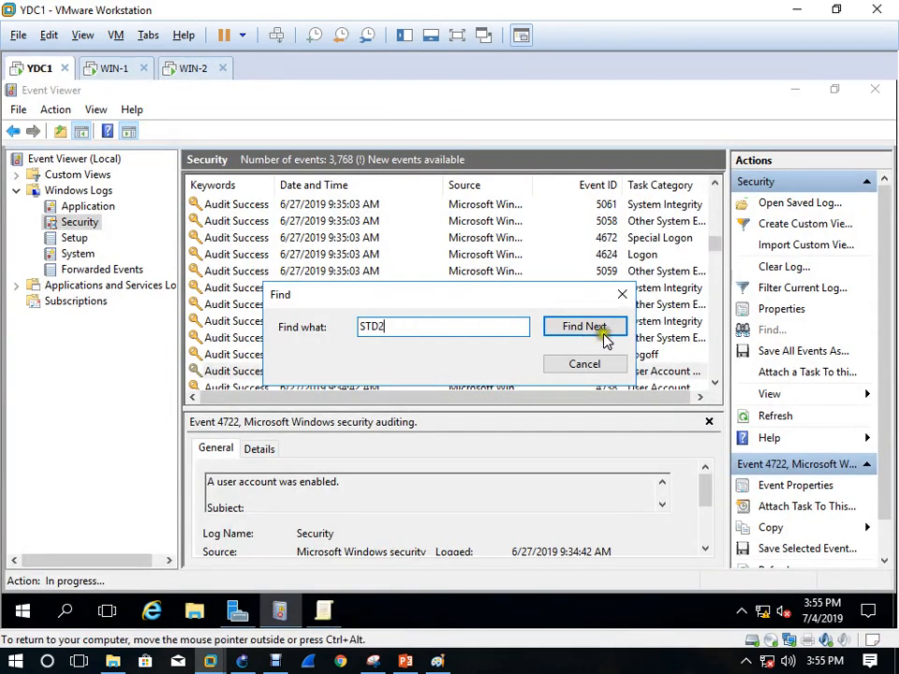
click(603, 326)
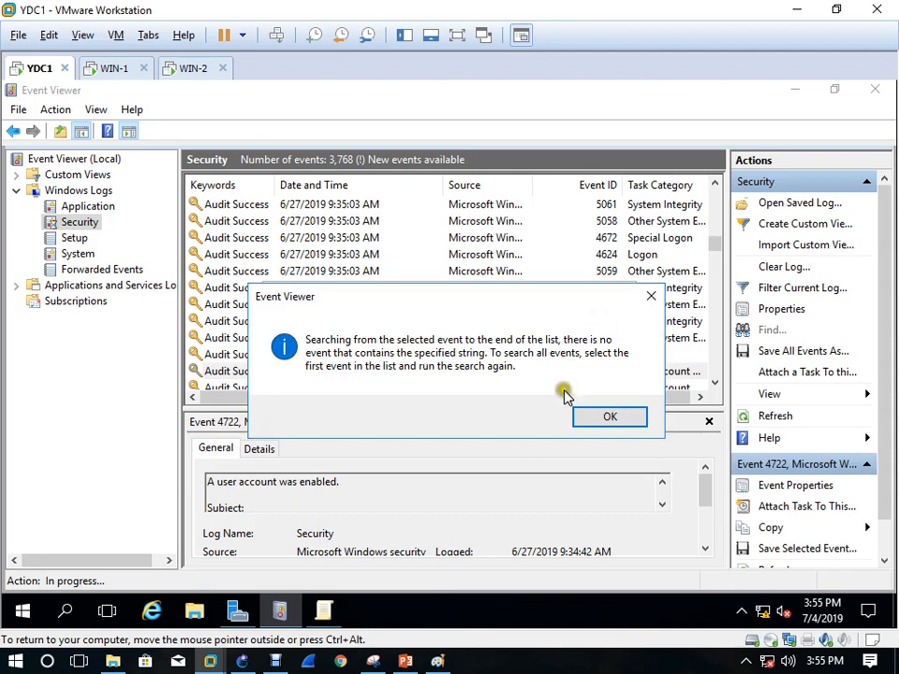
click(611, 419)
Search for STD3 and step through all its matches to the end of the log
click(395, 325)
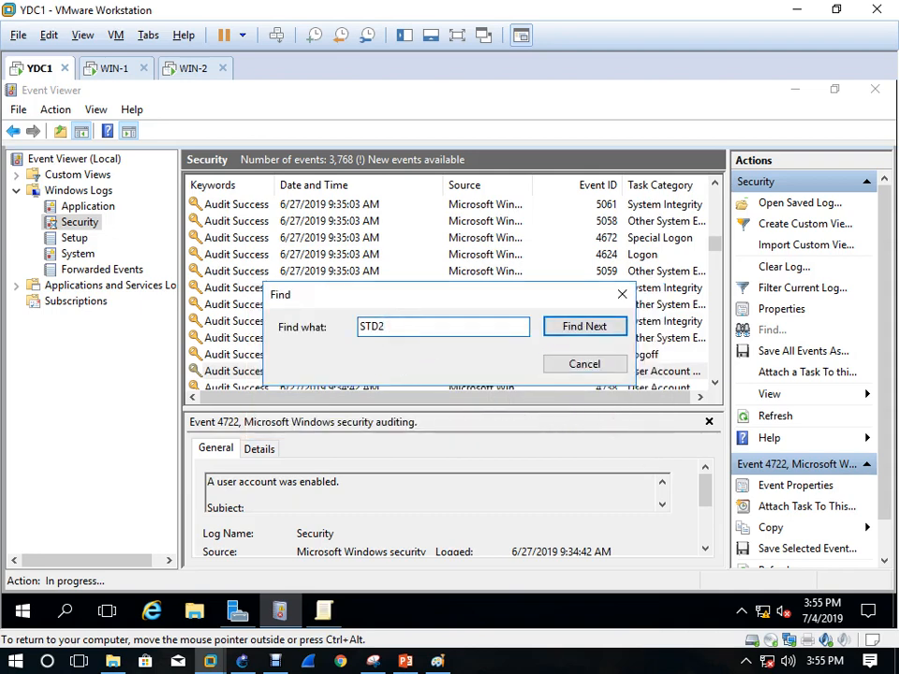
click(590, 321)
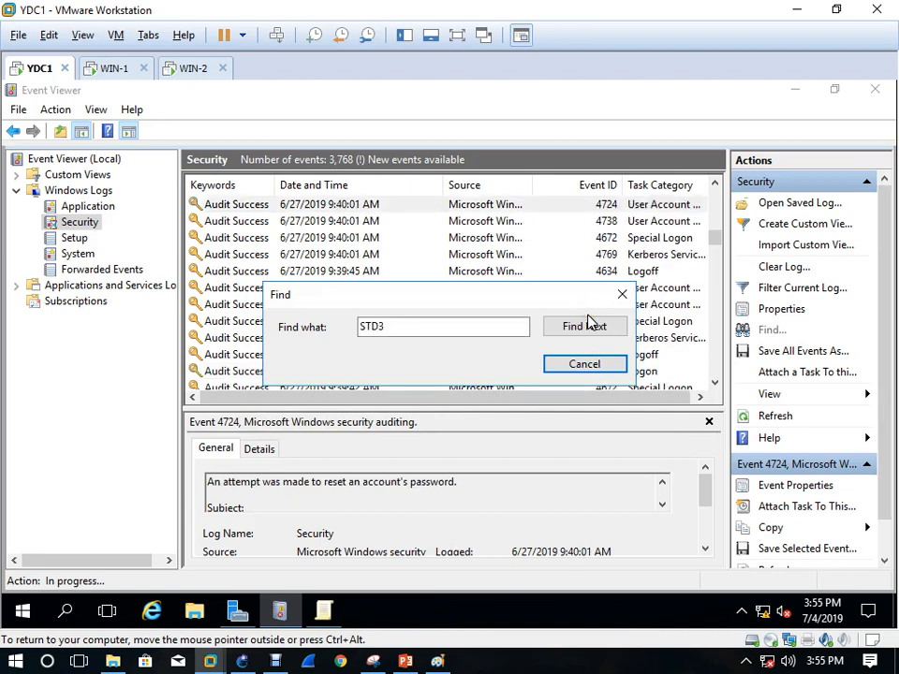
click(595, 338)
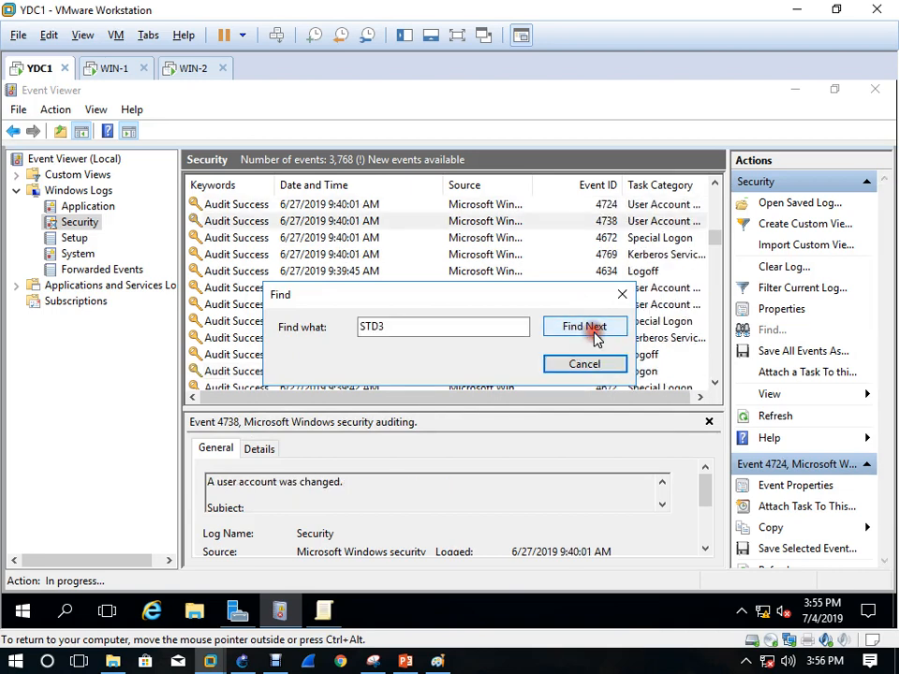
click(596, 338)
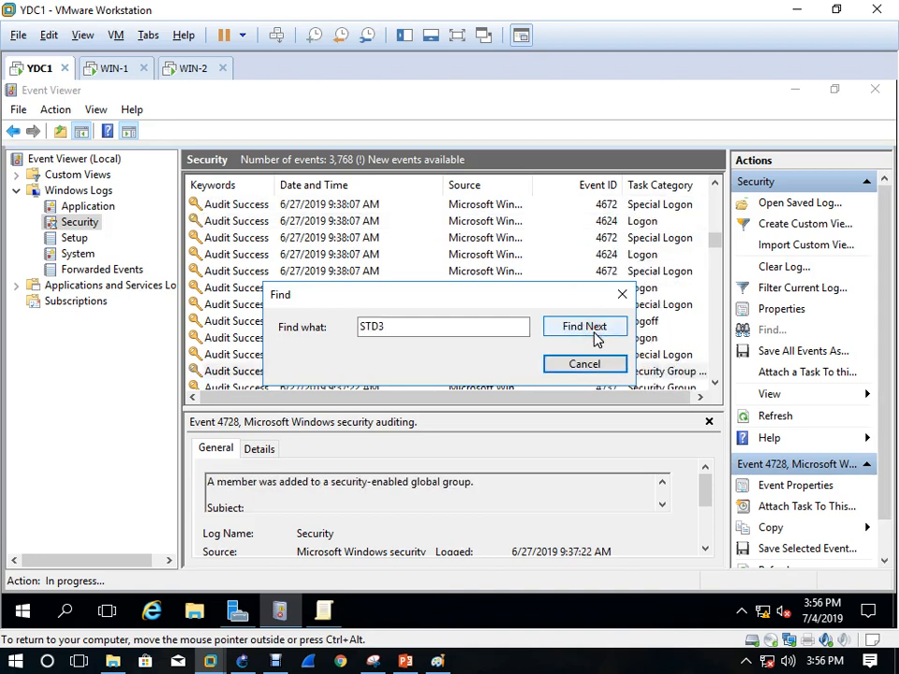
click(596, 337)
click(596, 338)
click(596, 337)
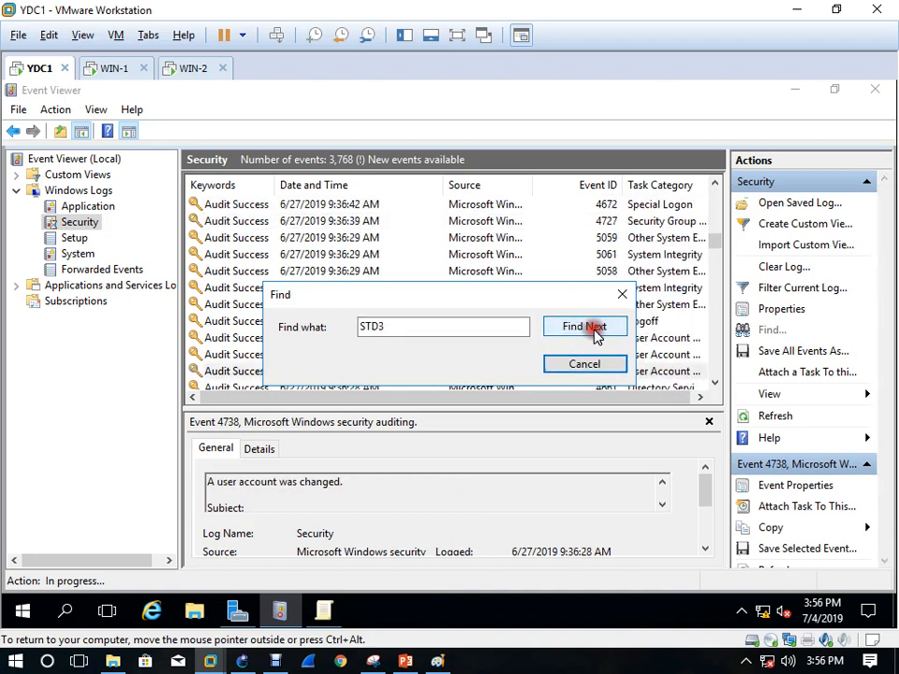
click(595, 337)
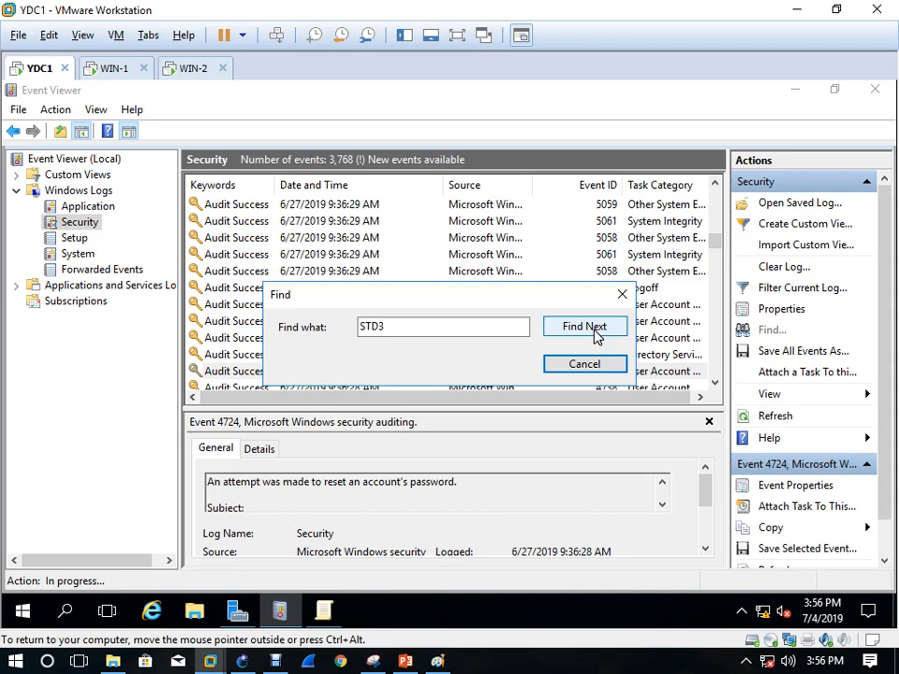
click(596, 338)
click(596, 337)
click(594, 330)
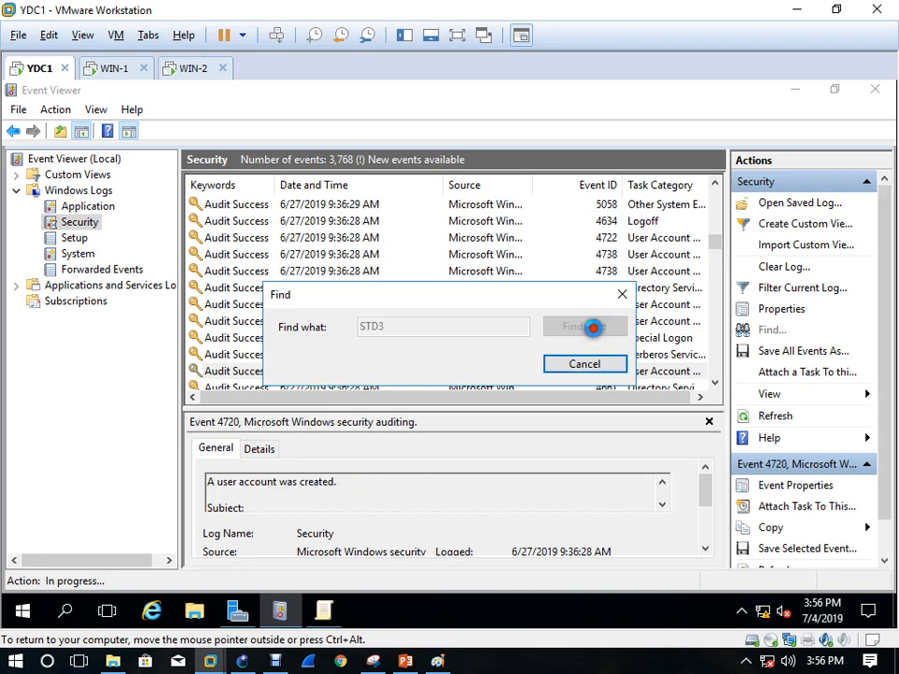
Reopen the event search and dismiss the no-matching-event message
click(621, 295)
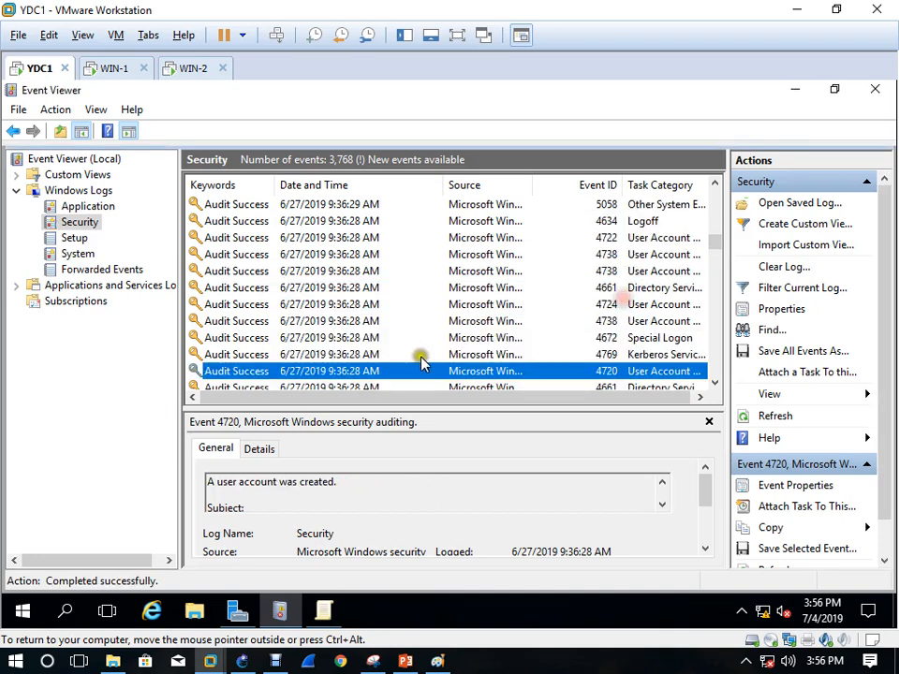
click(769, 329)
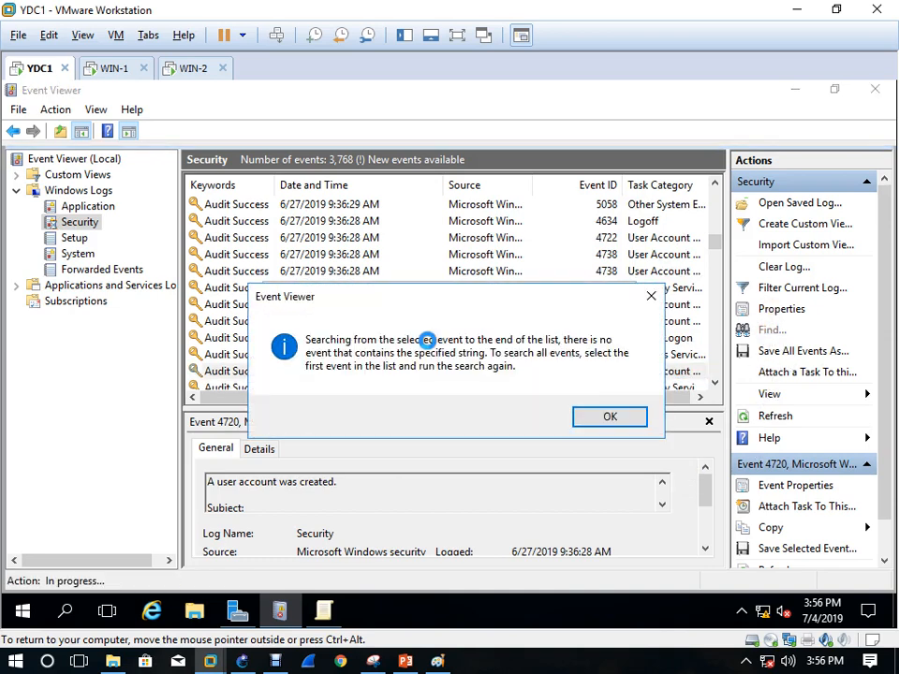
click(630, 424)
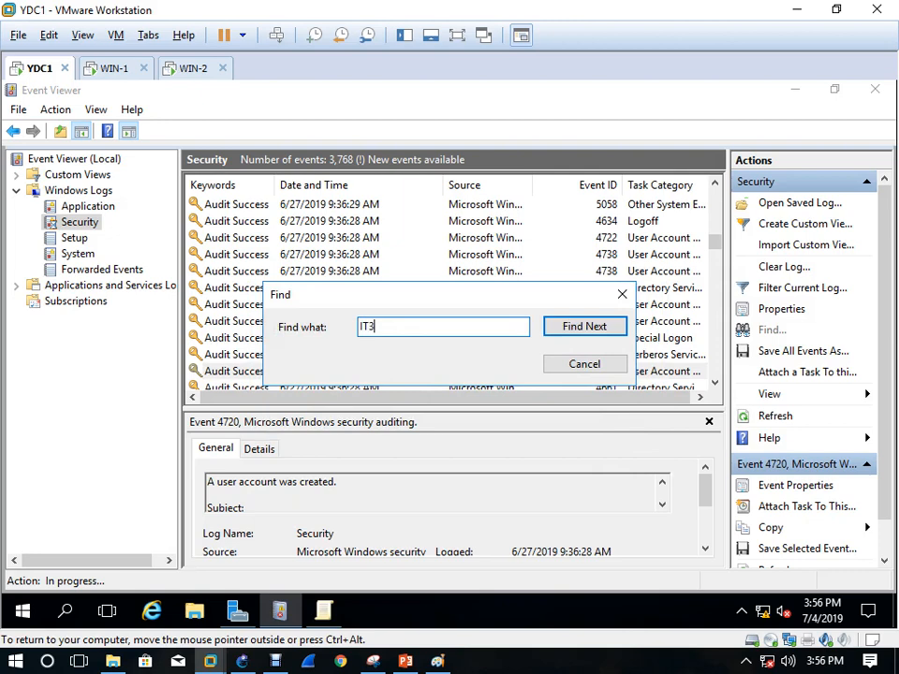
Search for IT3, open the latest event 4771's details, and highlight its Audit Failure keyword
key(Return)
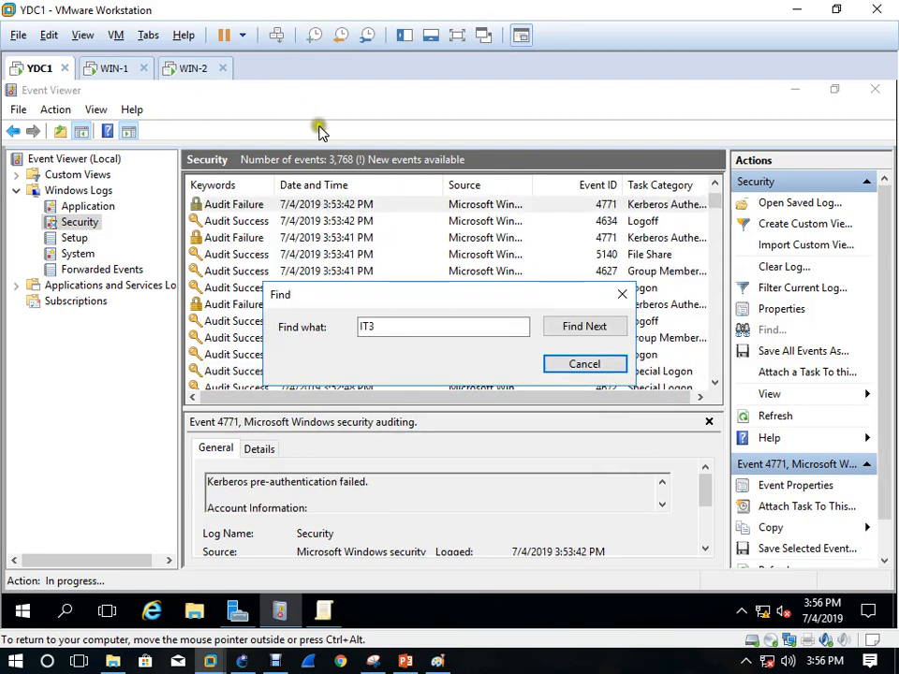
click(622, 294)
click(465, 205)
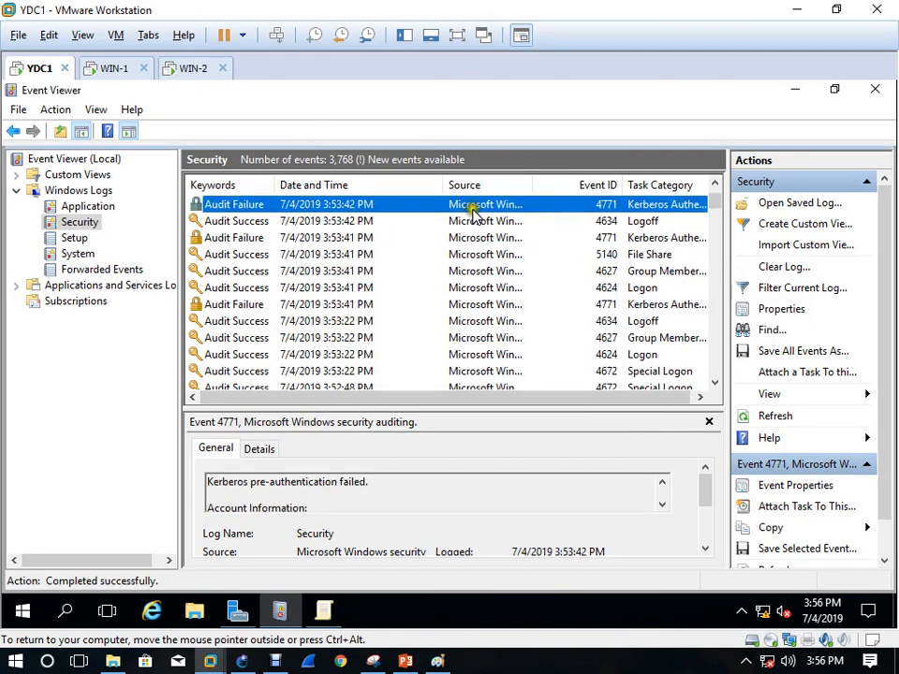
double_click(463, 203)
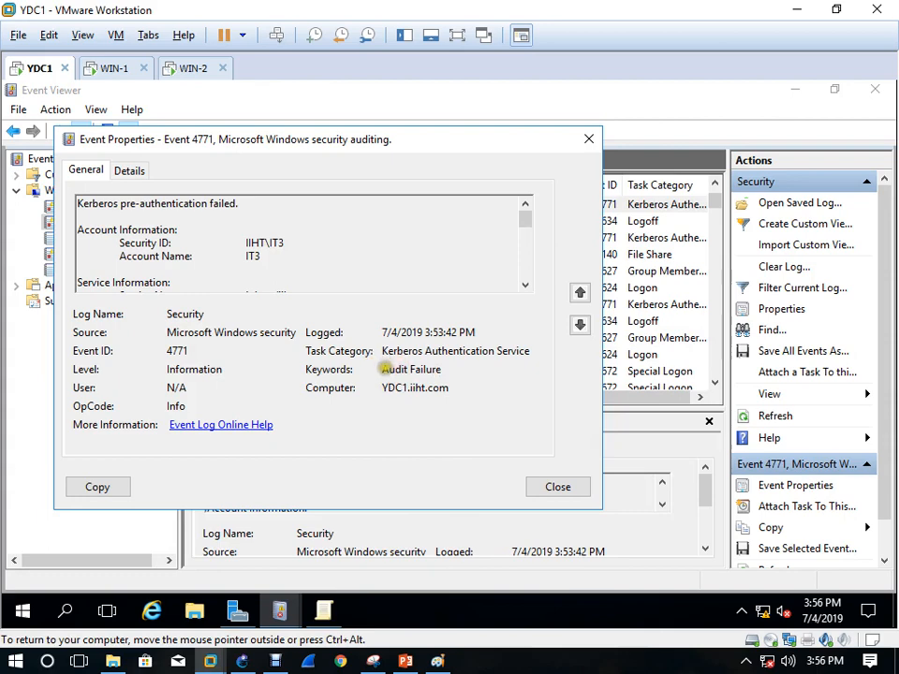
drag(384, 369, 442, 370)
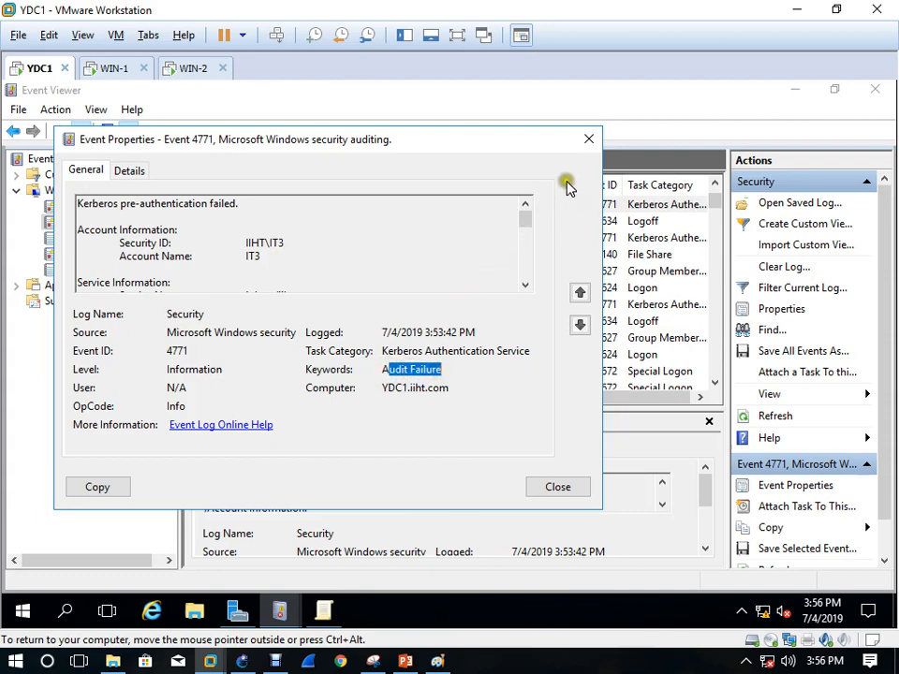
Close event 4771's details and open Server Manager's Tools menu on YDC1
click(589, 140)
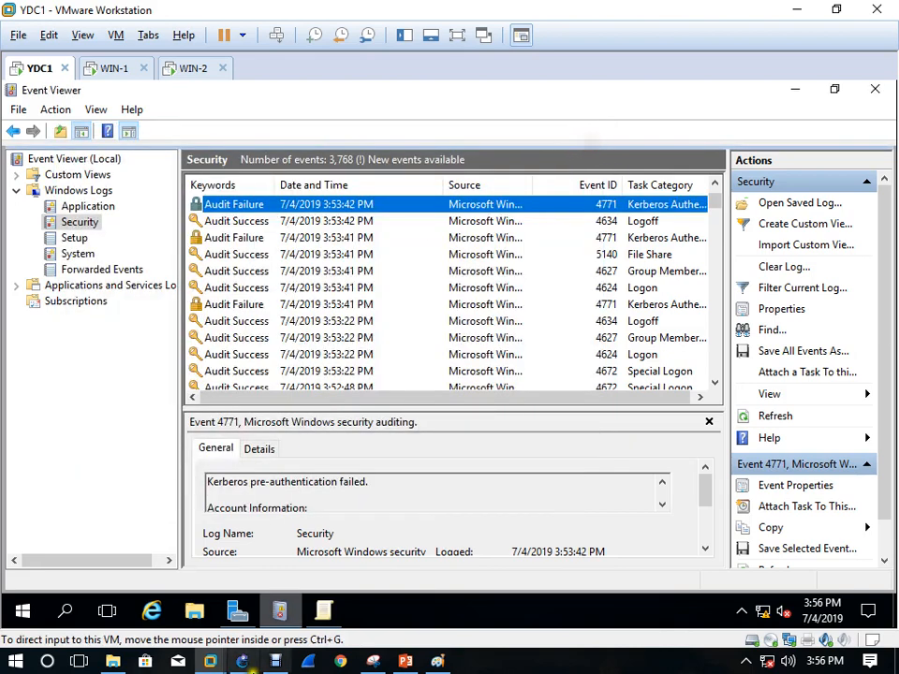
click(486, 508)
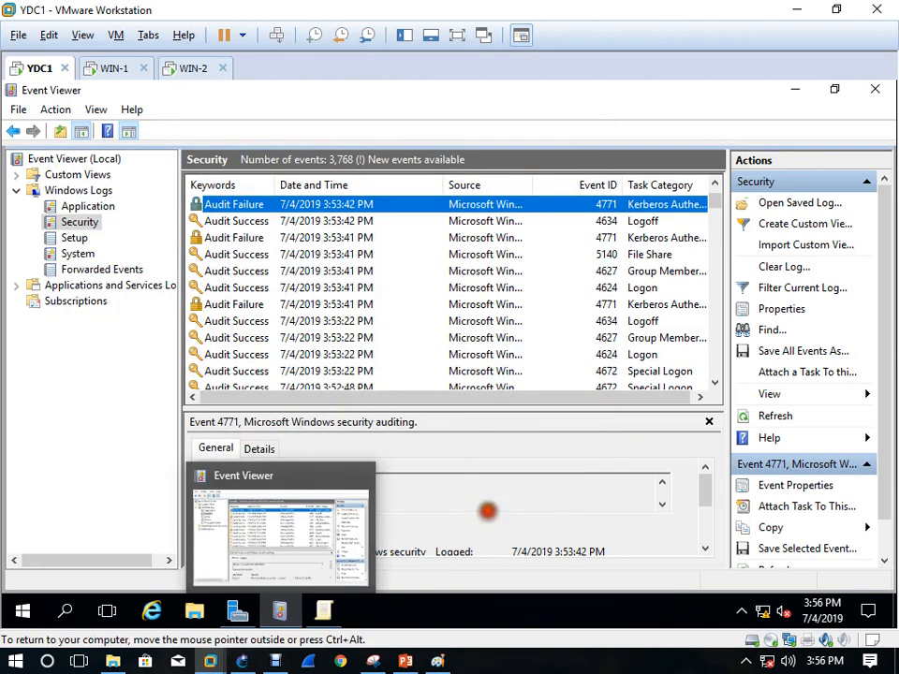
click(236, 618)
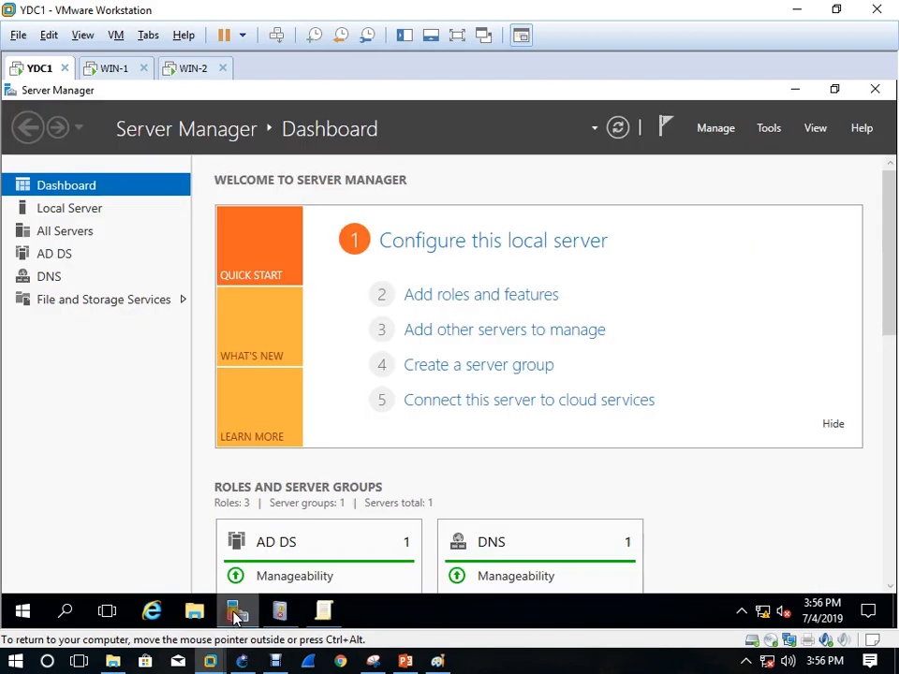
click(769, 131)
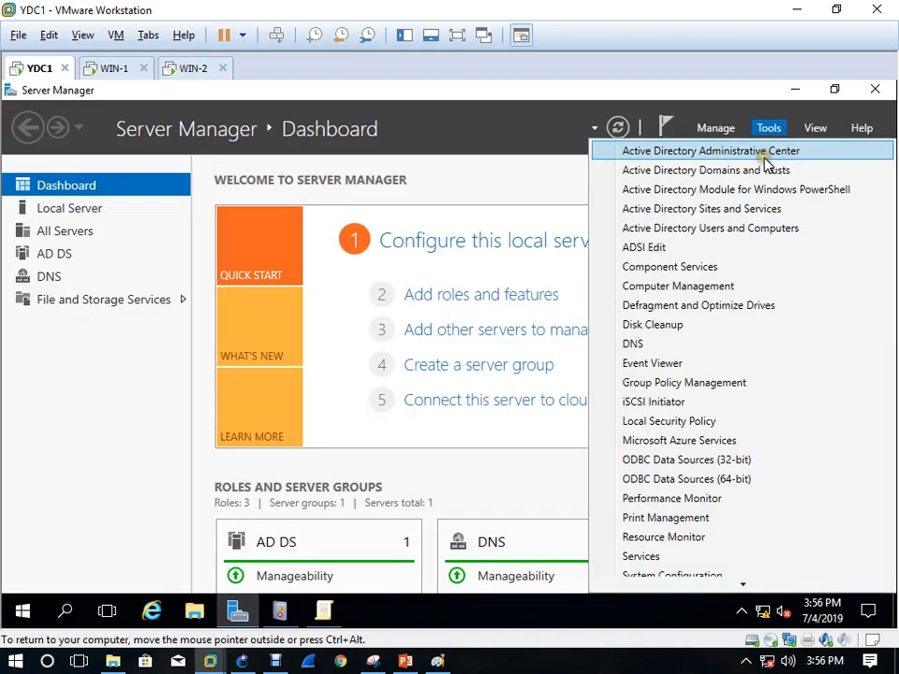
On WIN-2, sign in as Other user with the STD1 domain account and its password
click(118, 69)
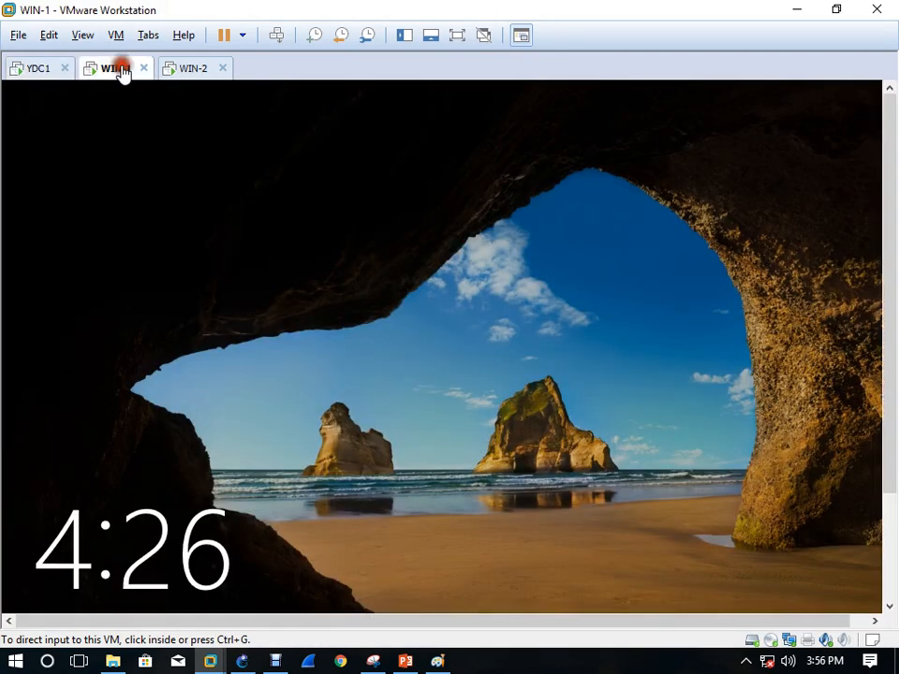
click(195, 72)
click(276, 391)
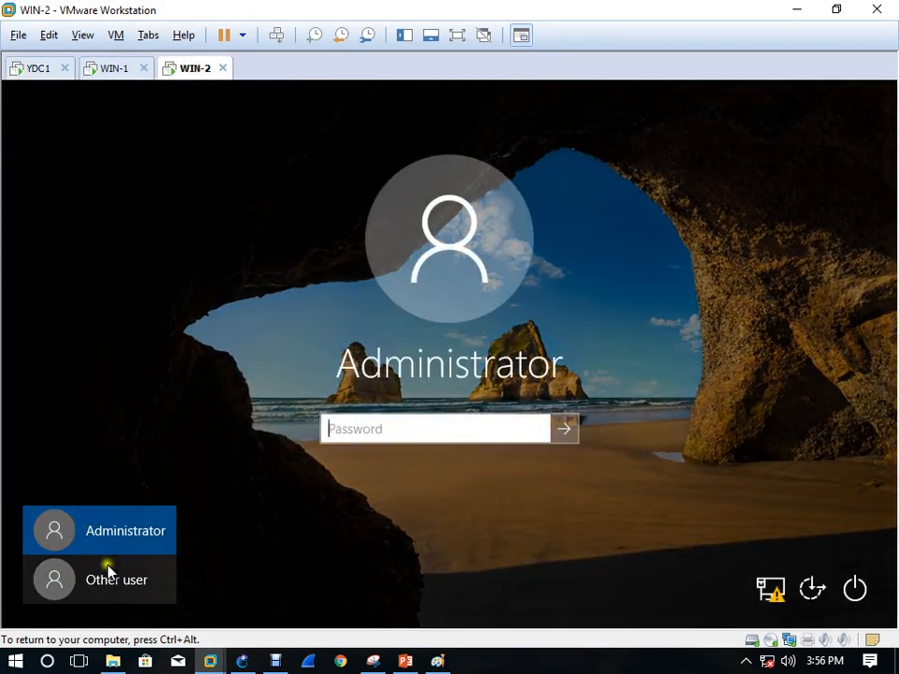
click(109, 577)
click(385, 422)
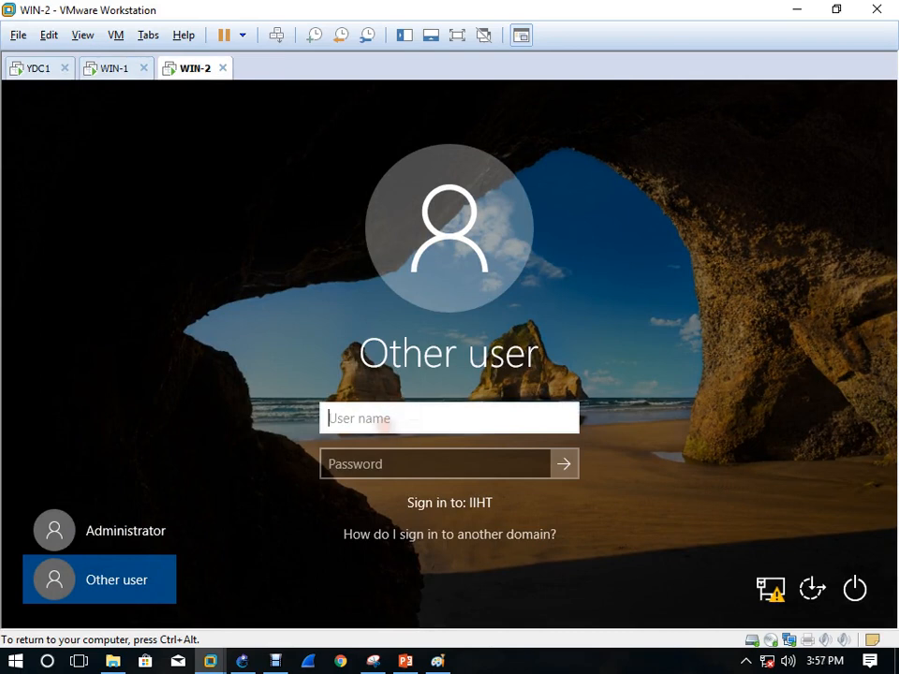
text(STD1)
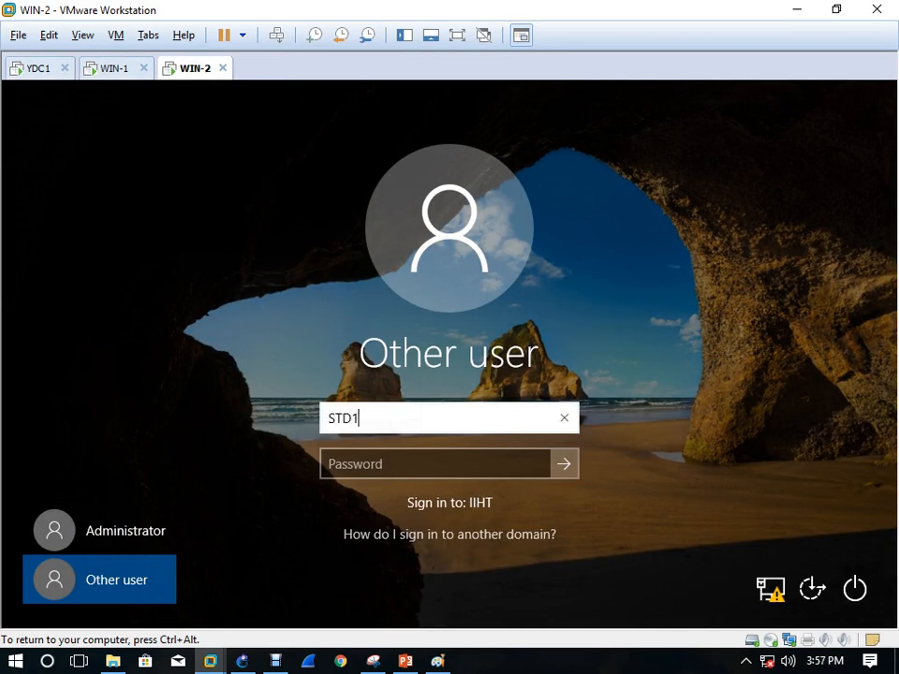
key(Tab)
text(Pa)
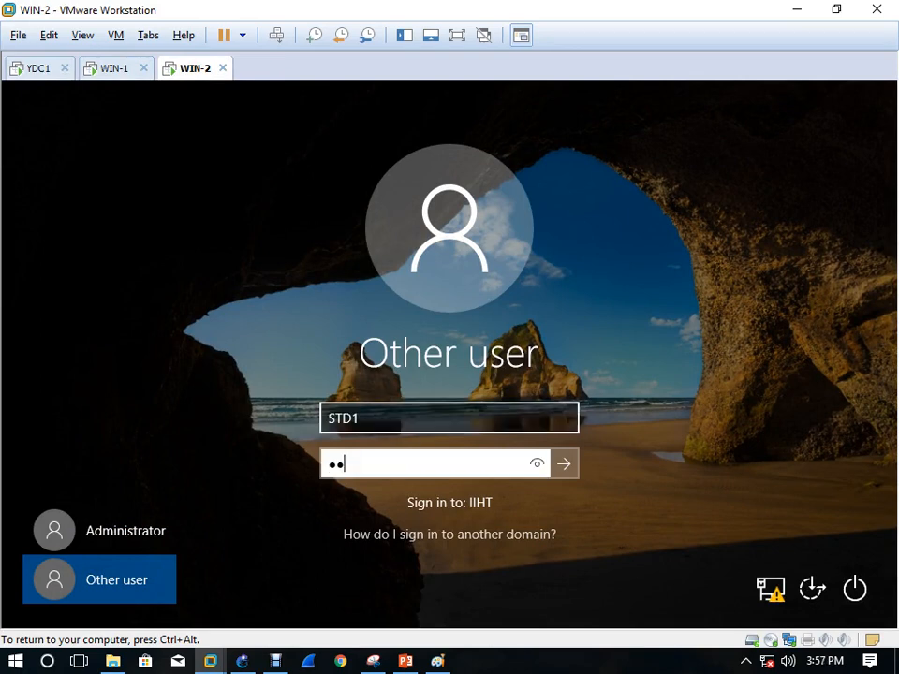
key(Return)
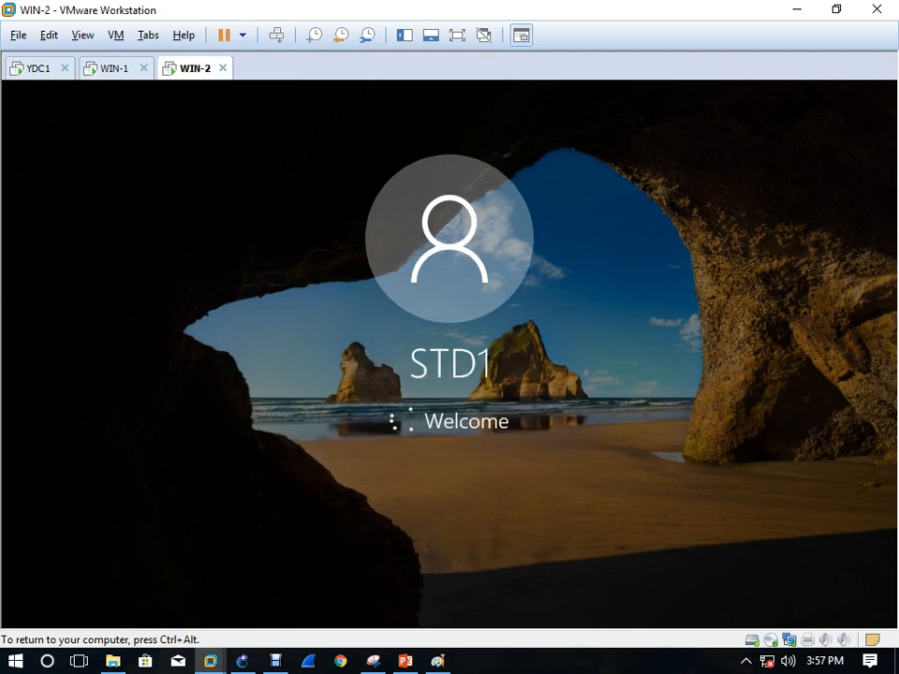
key(ctrl+alt)
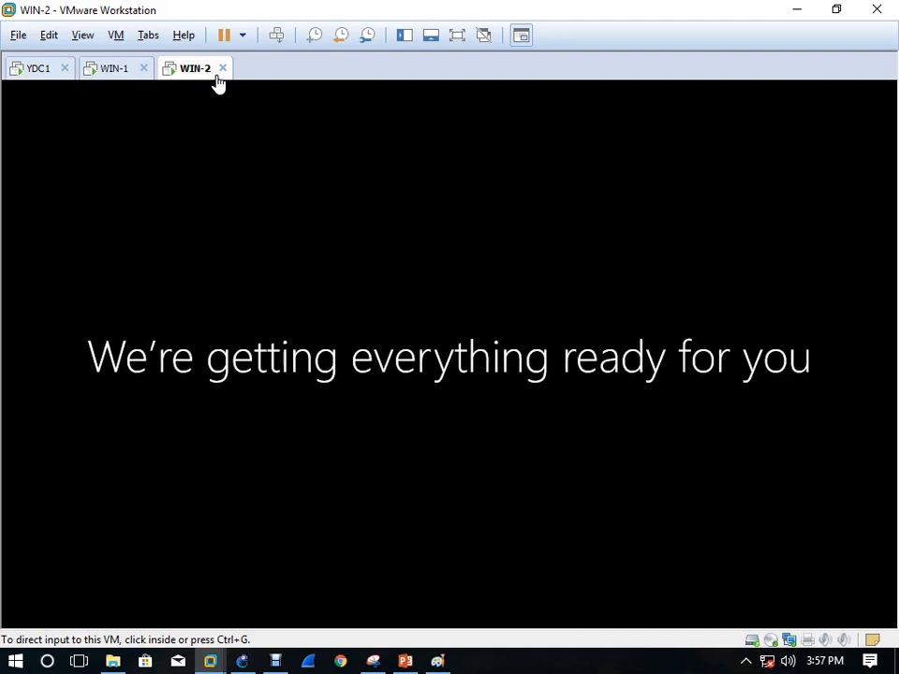
On YDC1, open Active Directory Users and Computers and create OU NEWOU under iiht.com
click(33, 70)
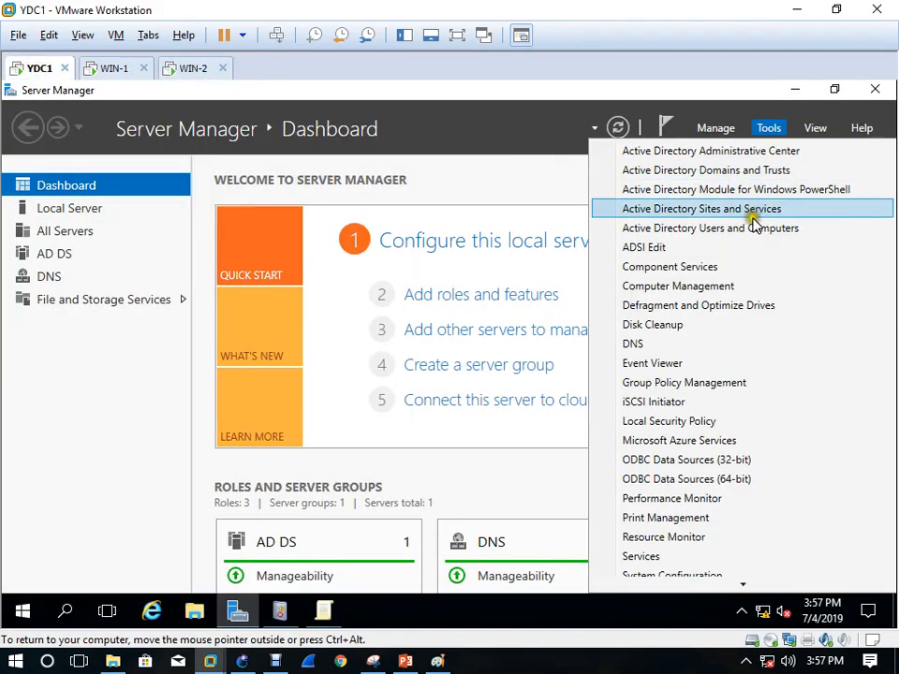
click(706, 229)
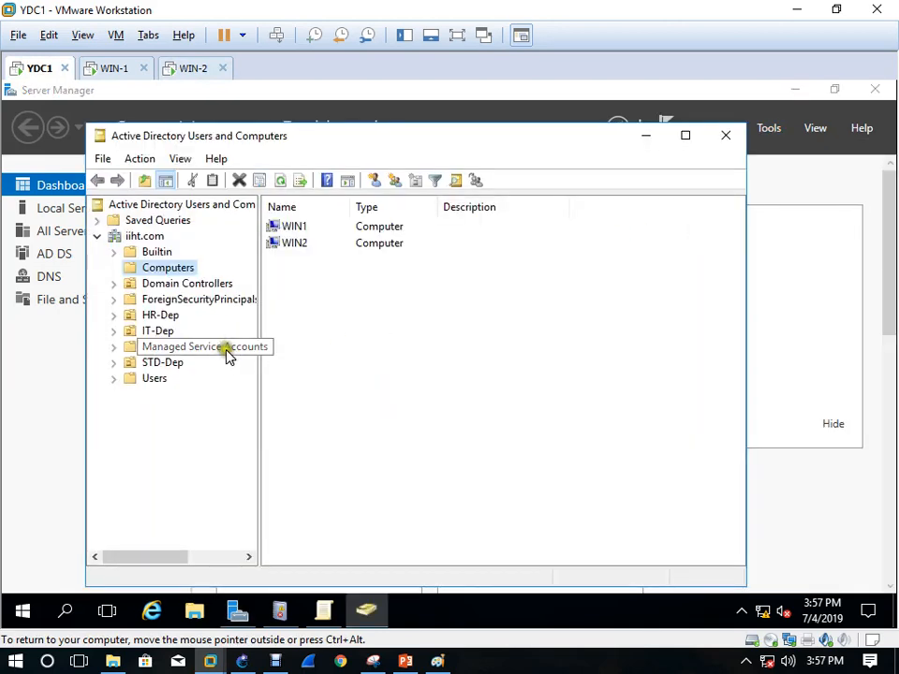
click(151, 237)
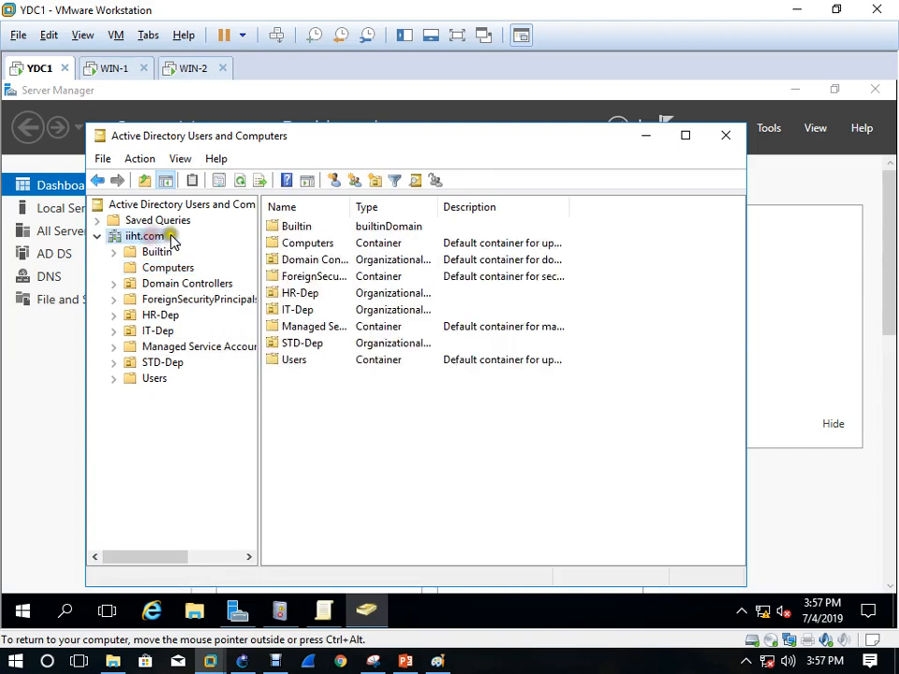
click(371, 180)
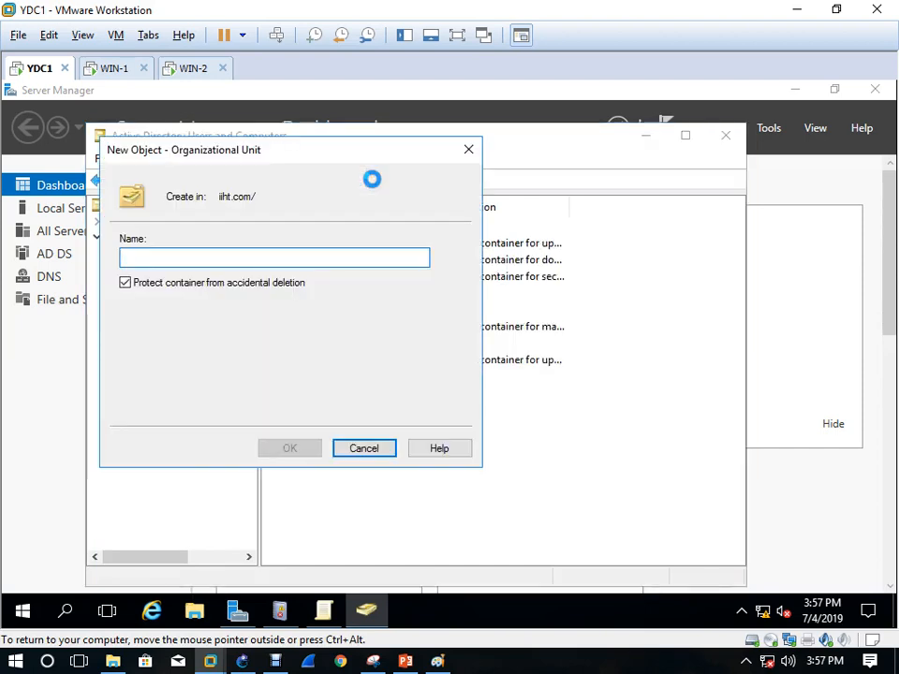
text(NEWOU)
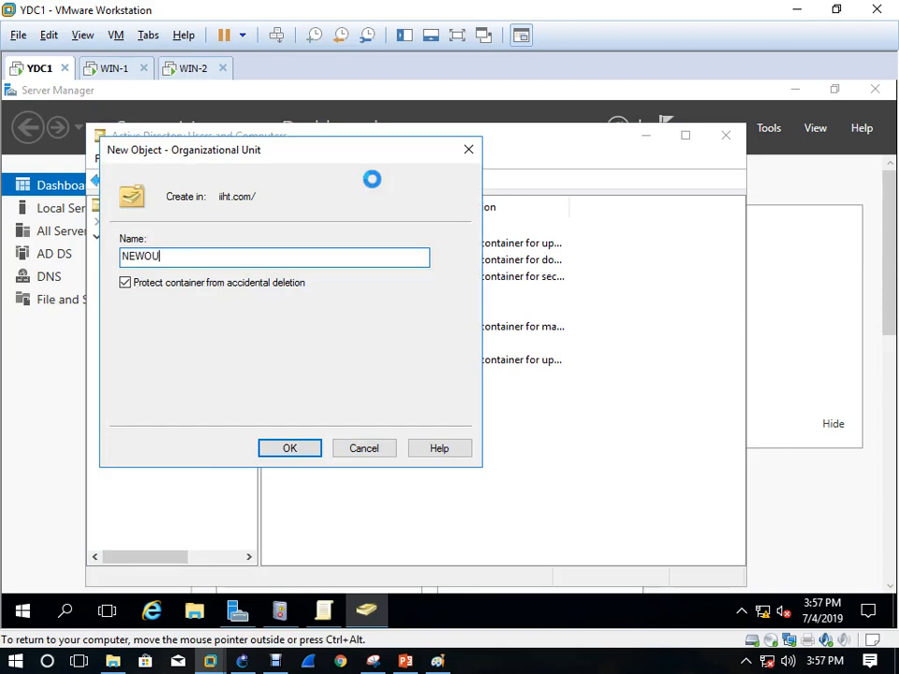
click(291, 448)
click(164, 395)
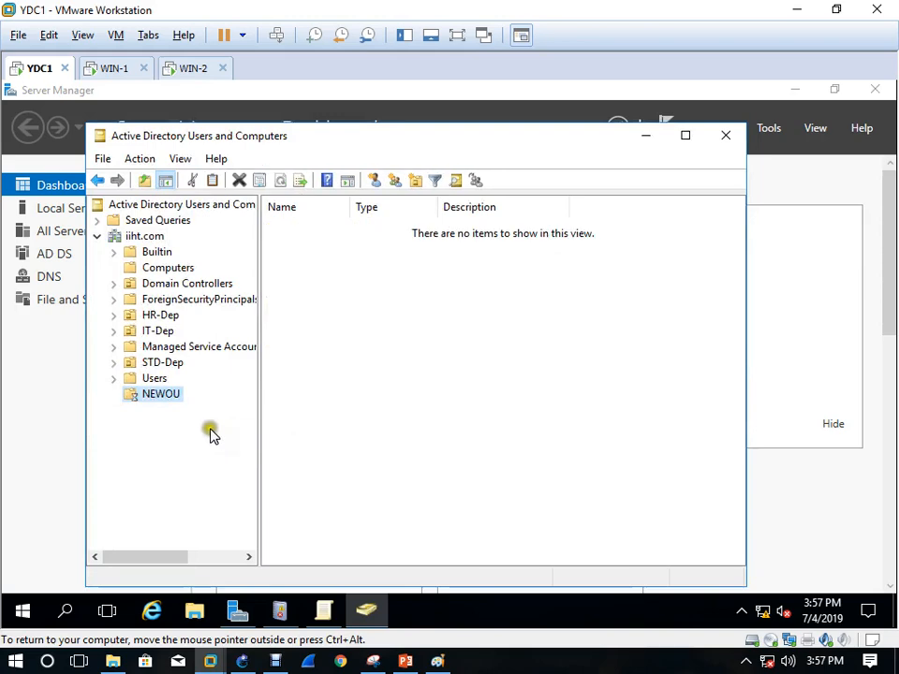
click(374, 187)
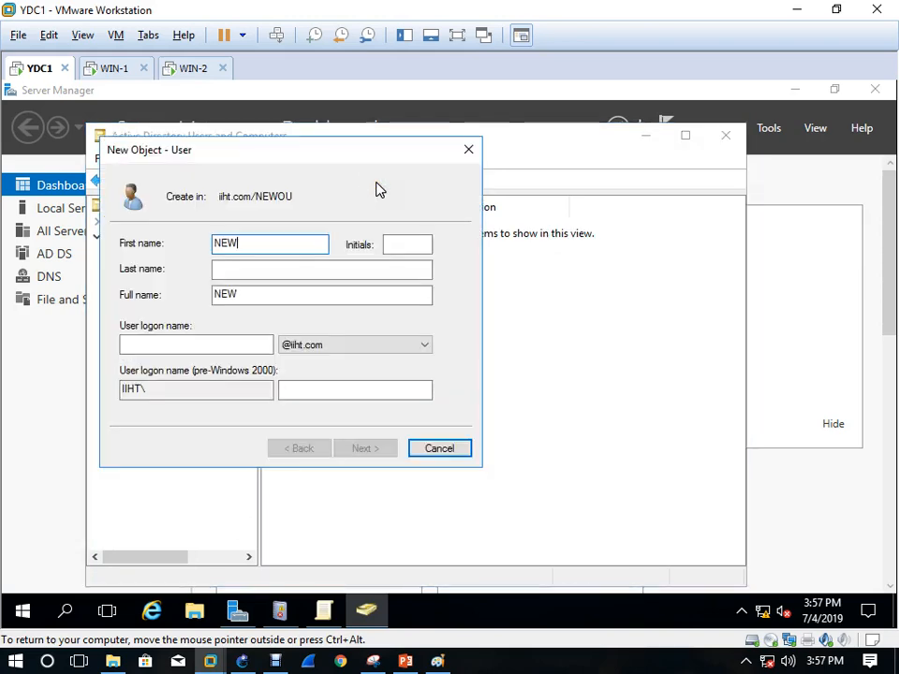
key(Tab)
key(Tab)
key(Tab)
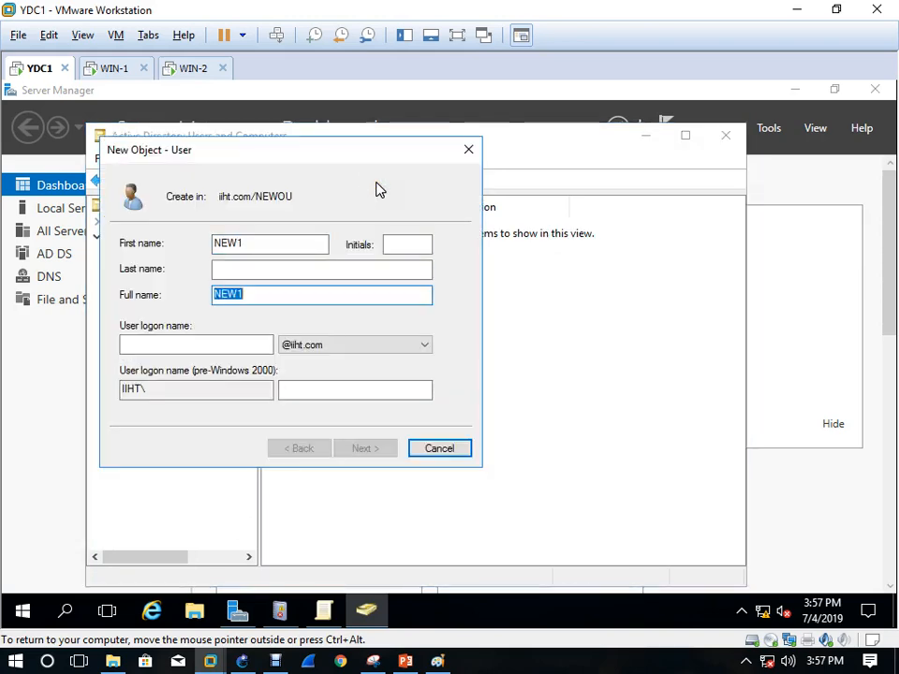
text(NEW1)
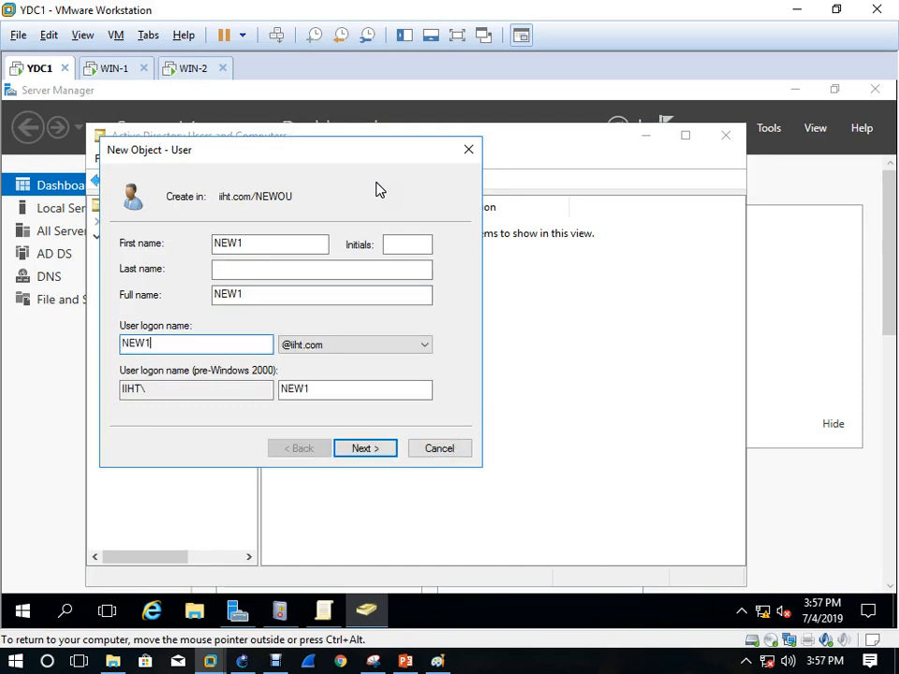
click(361, 452)
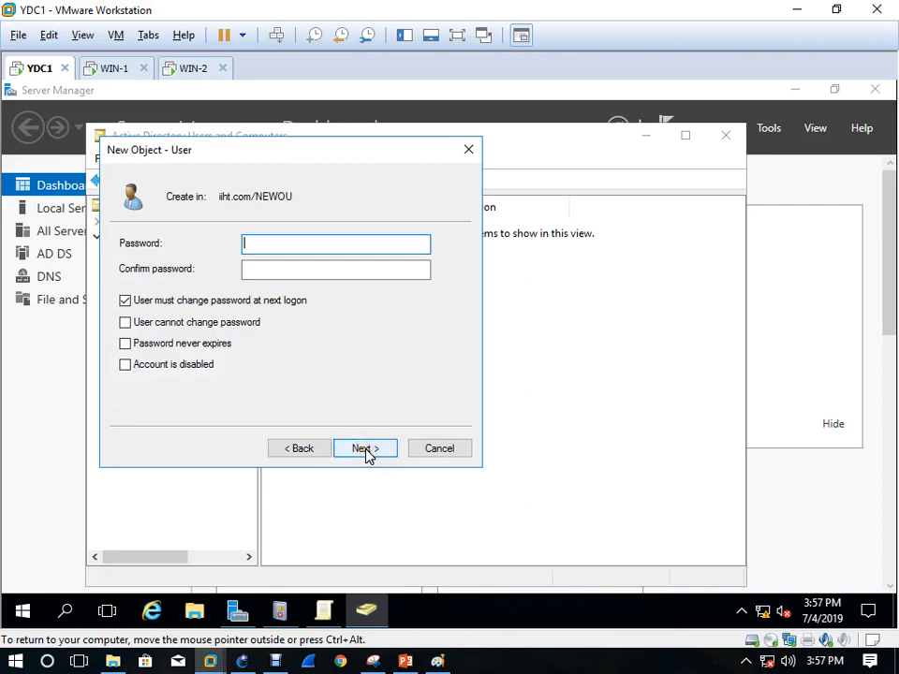
click(147, 301)
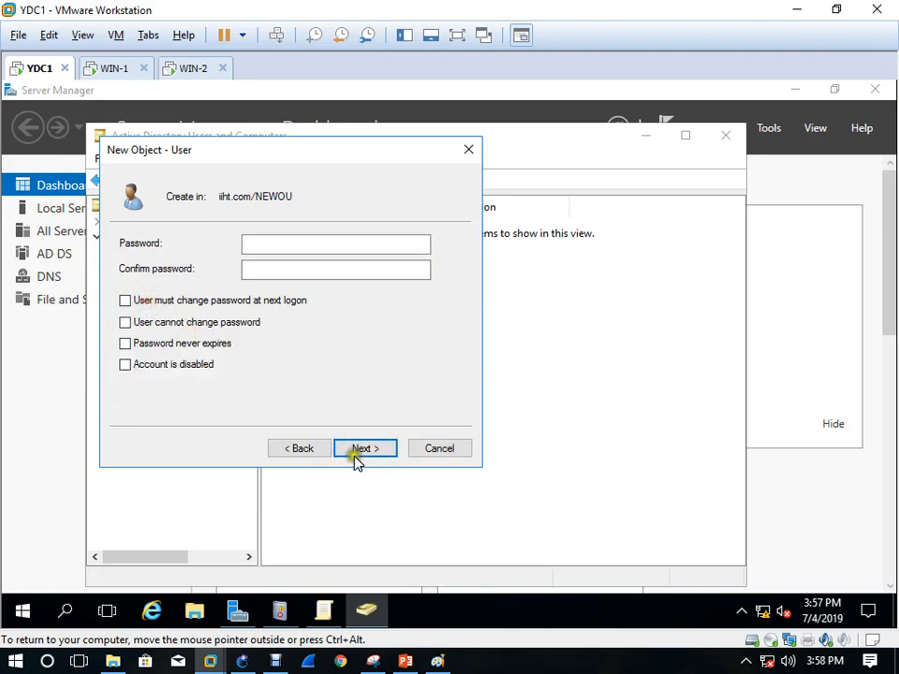
click(267, 244)
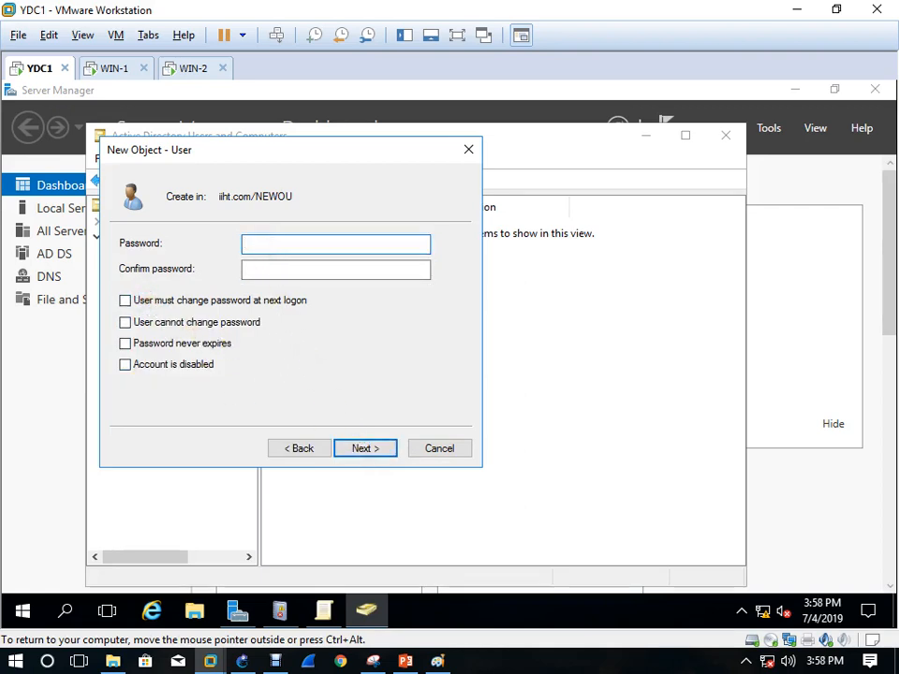
text(••••••••)
key(Tab)
text(•)
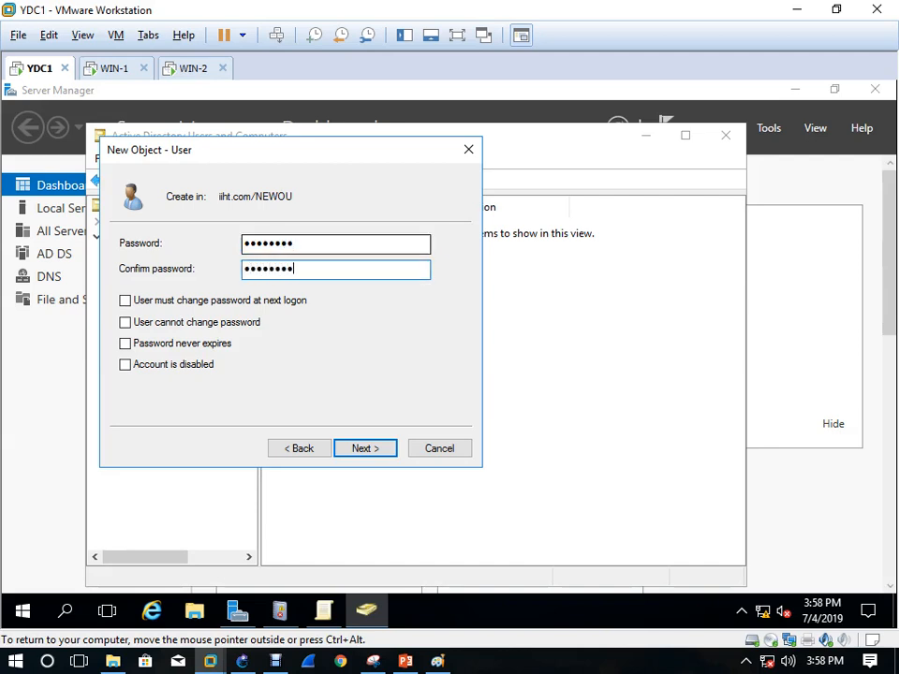
text(•••••••)
click(367, 451)
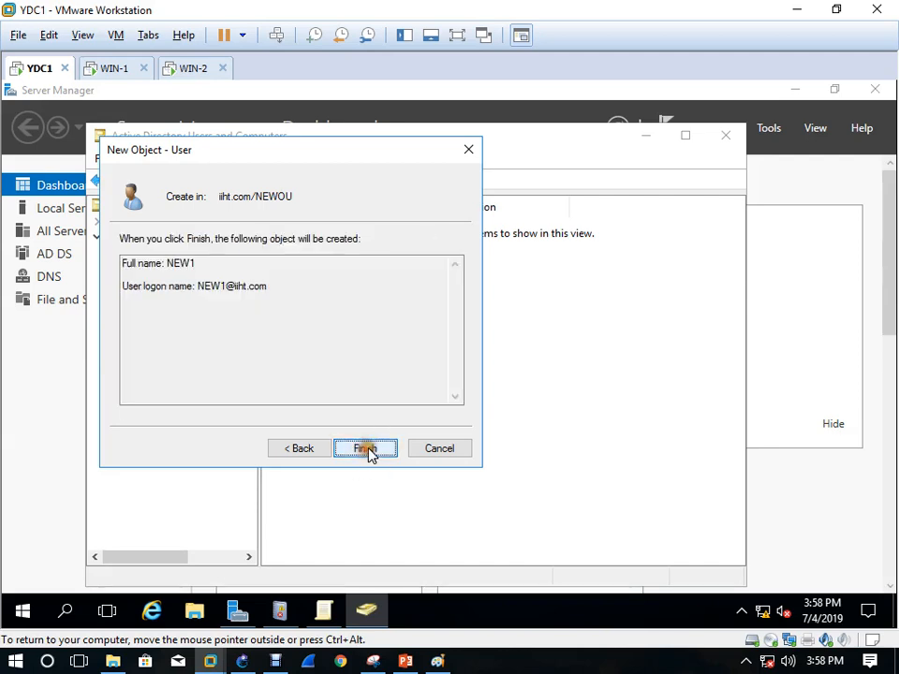
click(367, 451)
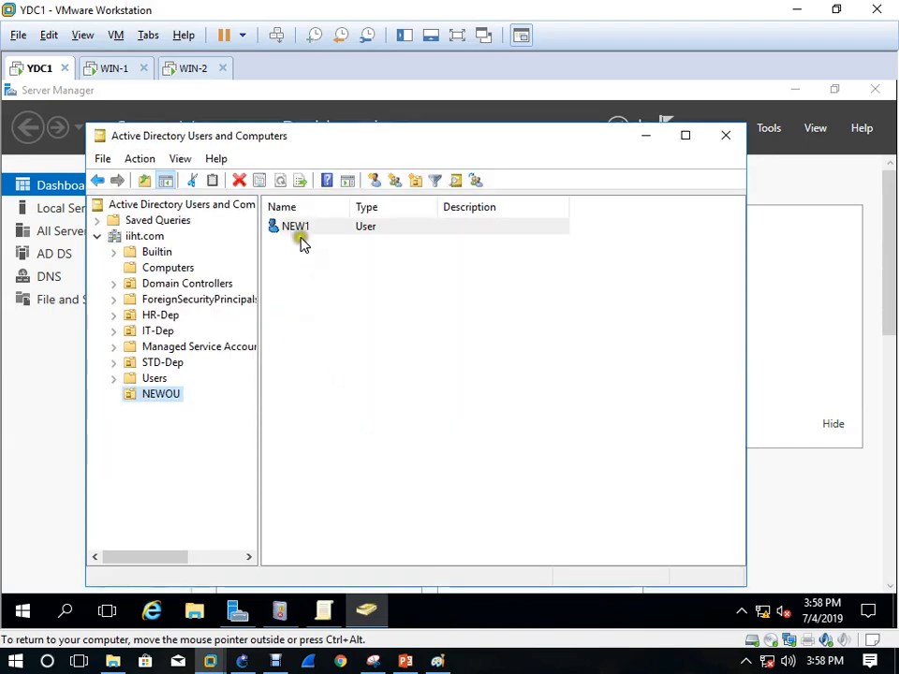
On WIN-2, launch cmd from the Run box, then close the Command Prompt window
click(186, 71)
click(235, 325)
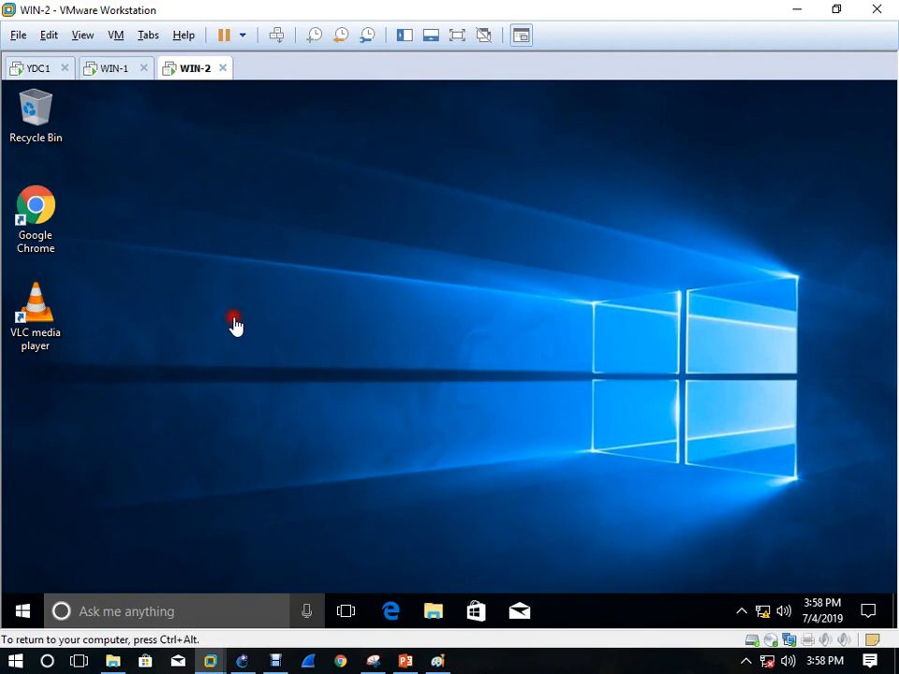
key(super+r)
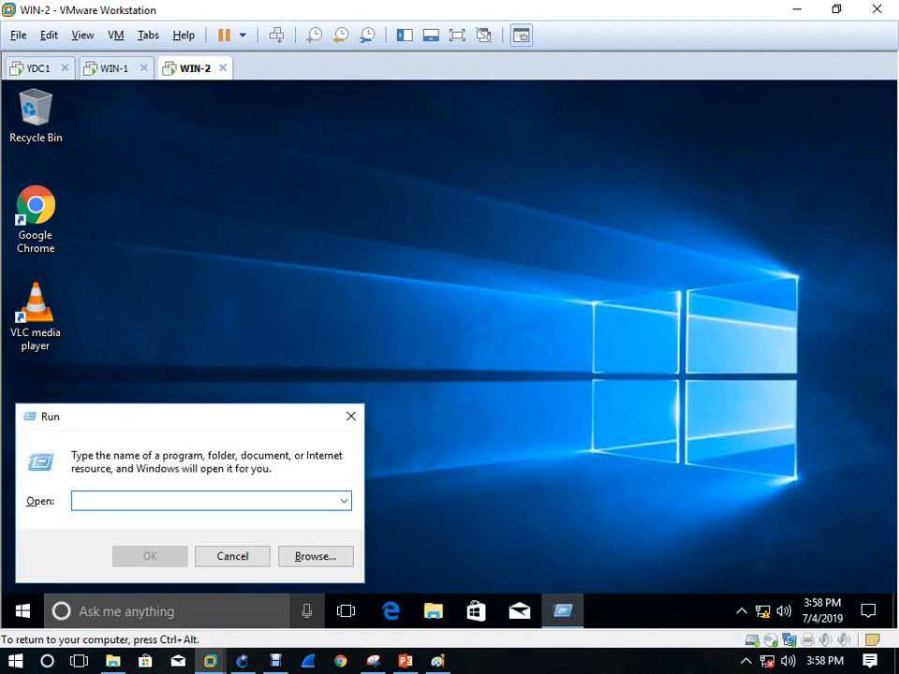
text(cmd)
key(Return)
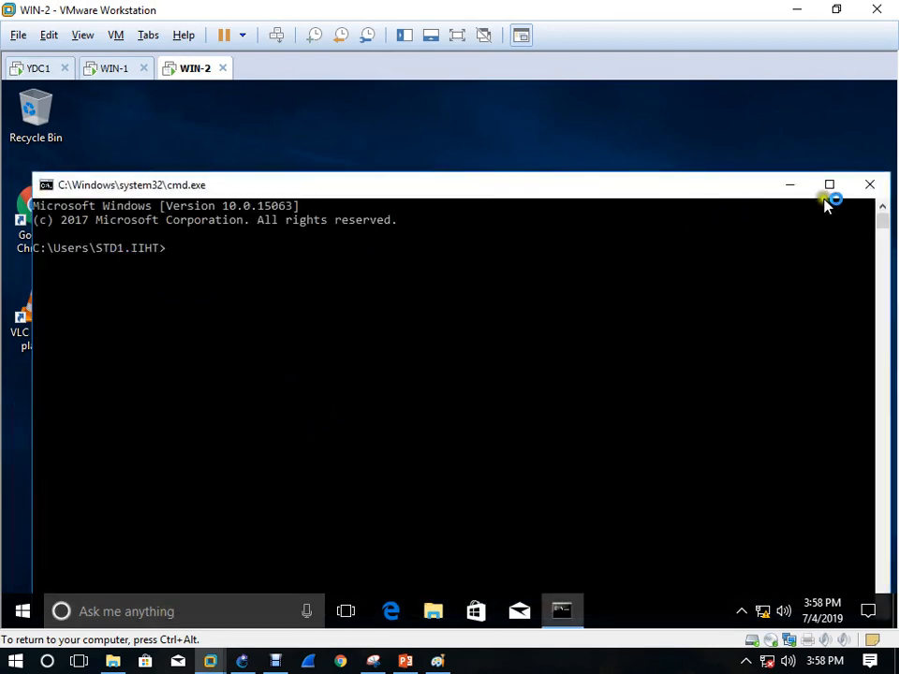
click(867, 187)
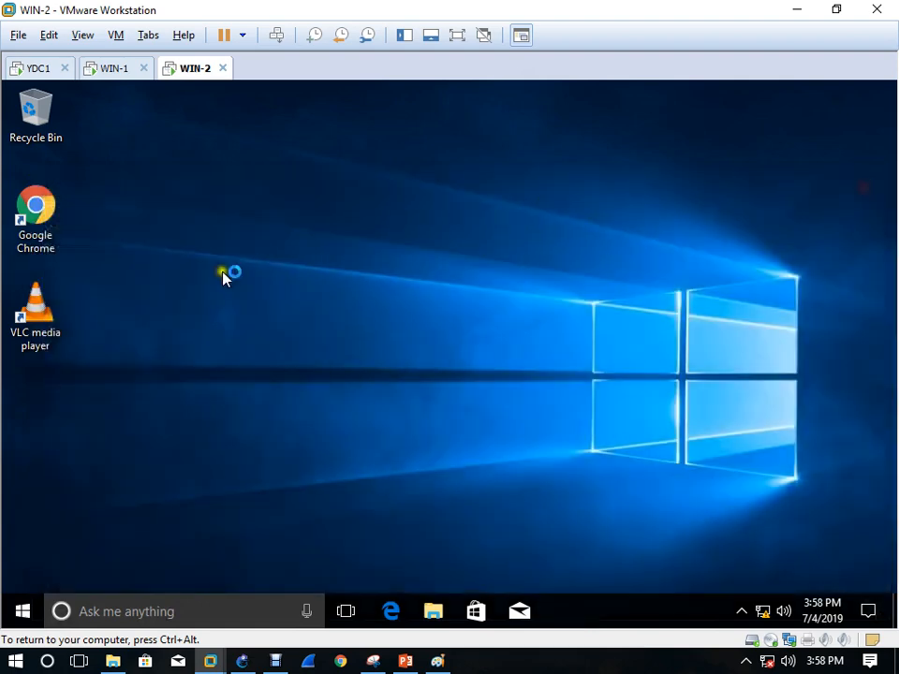
On YDC1, open user STD1's Properties from STD-Dep at the Account page
click(39, 67)
click(169, 364)
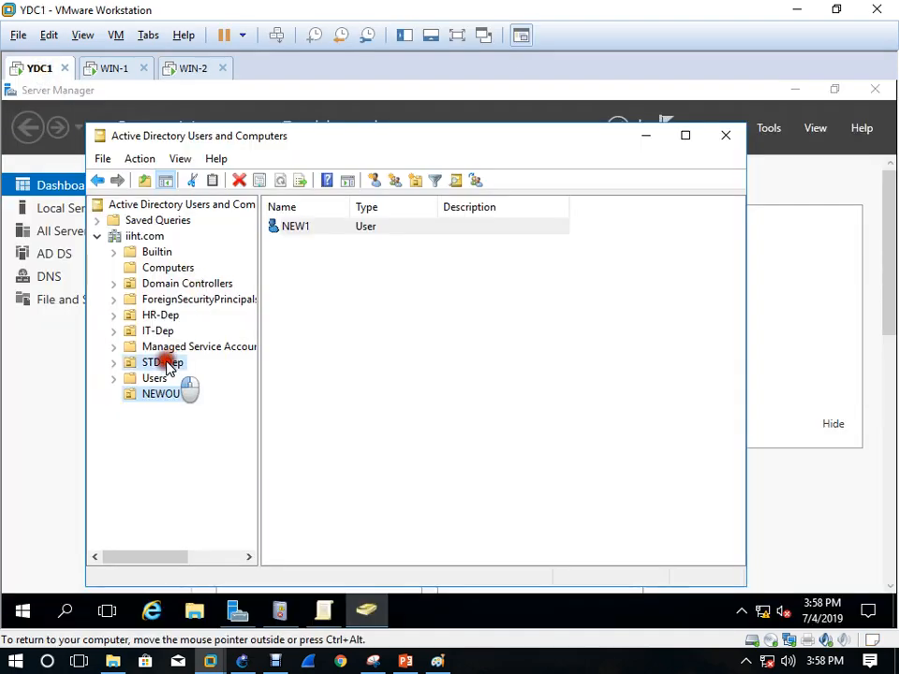
click(298, 228)
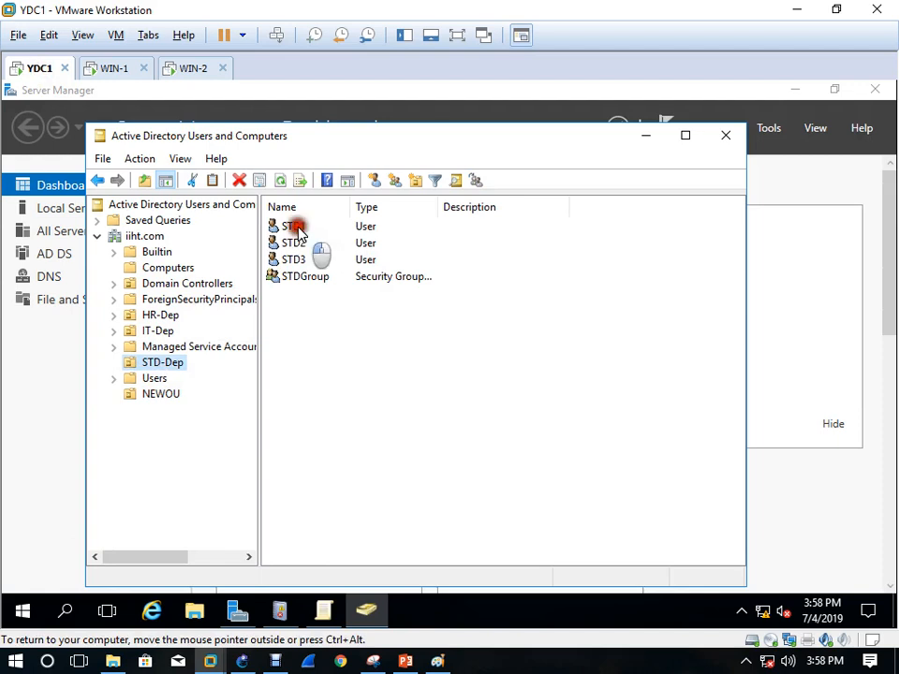
right_click(298, 229)
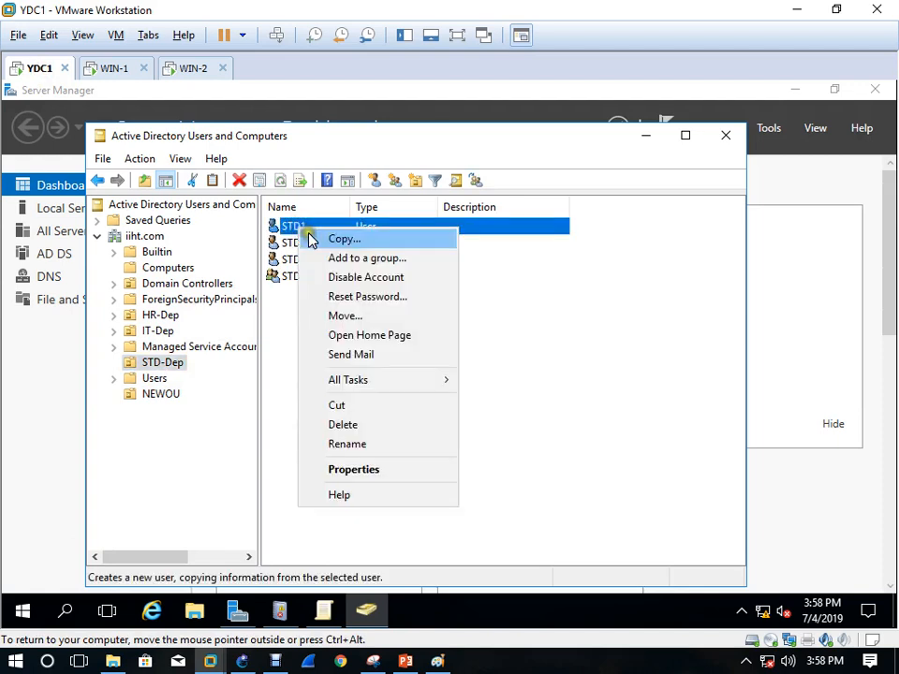
click(371, 471)
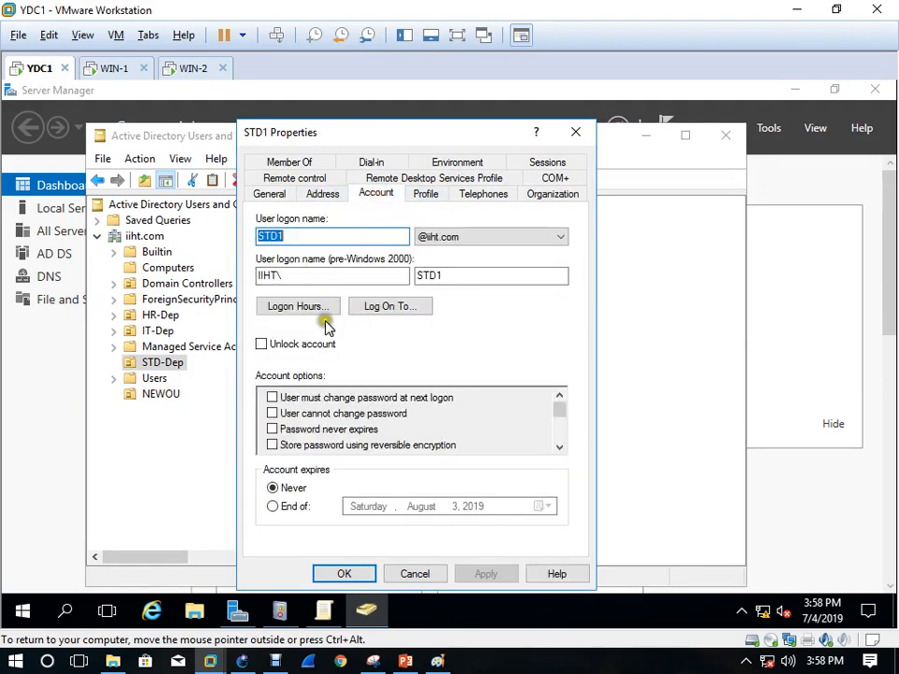
Restrict STD1's logon hours to Monday and Tuesday only, and save the properties
click(300, 306)
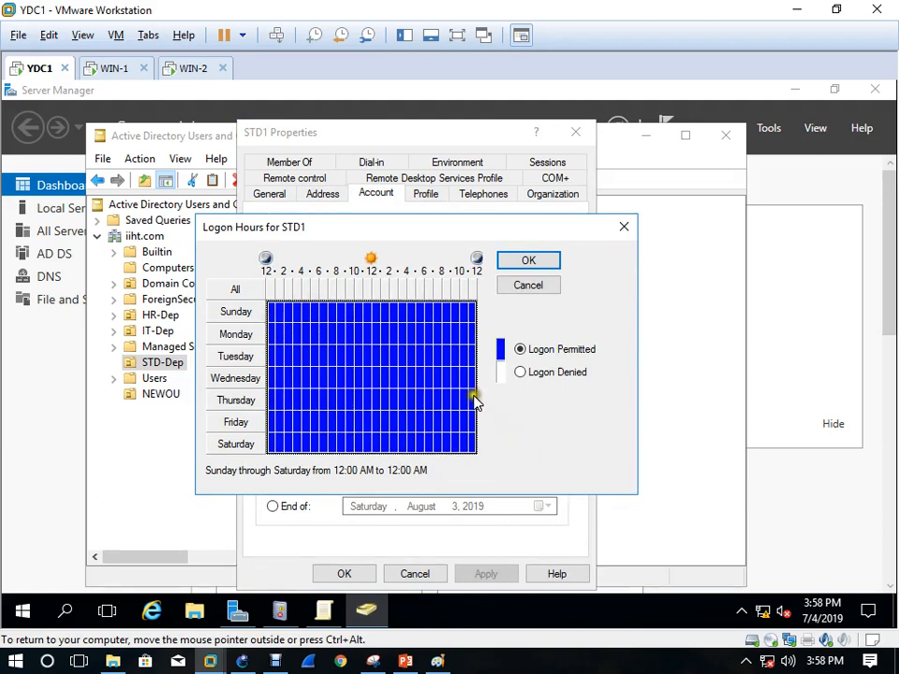
click(521, 372)
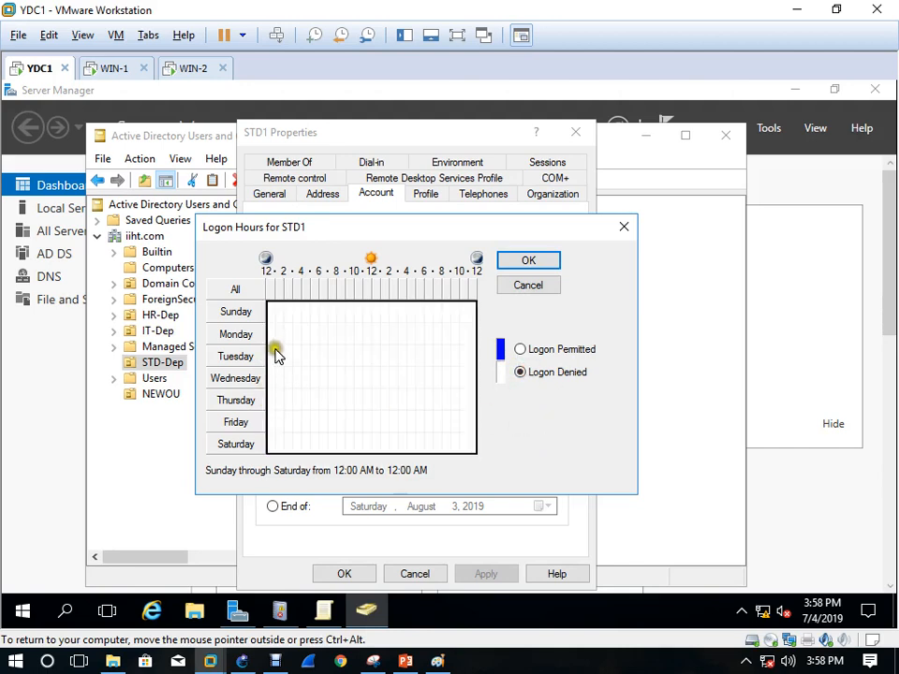
drag(266, 336, 495, 356)
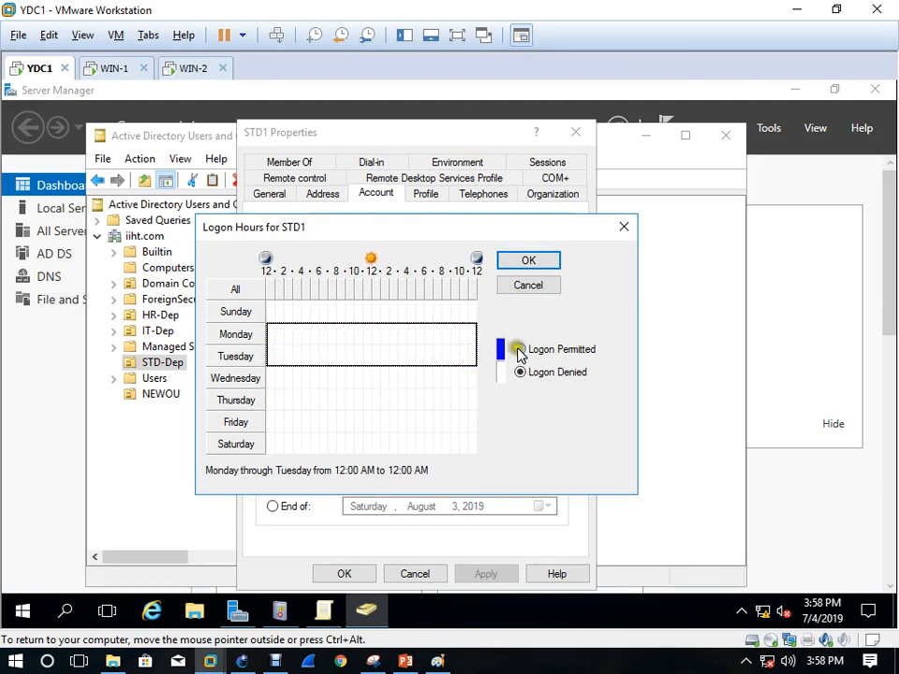
click(520, 349)
click(527, 262)
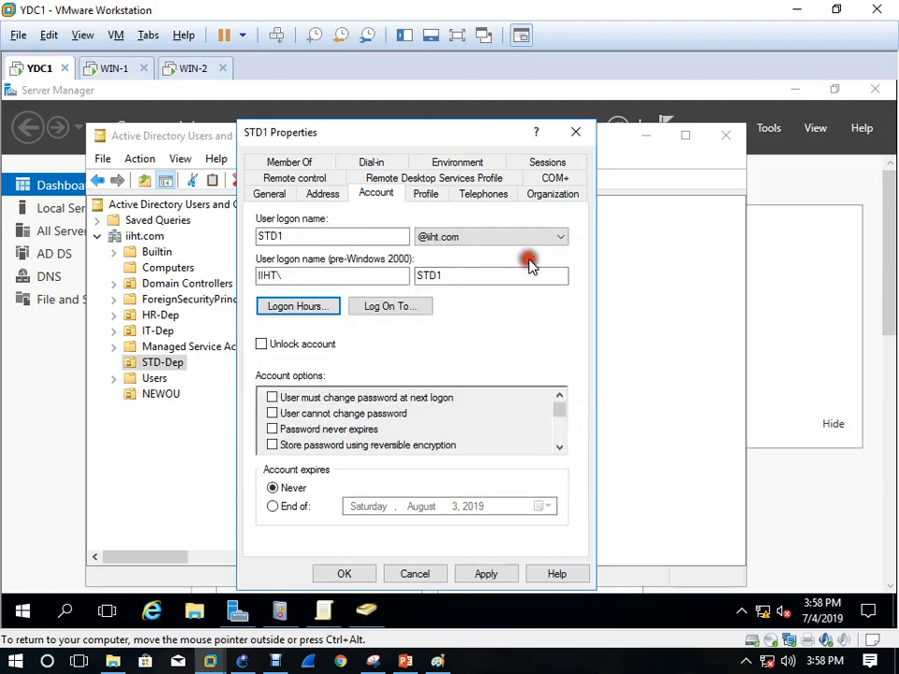
click(482, 570)
click(347, 573)
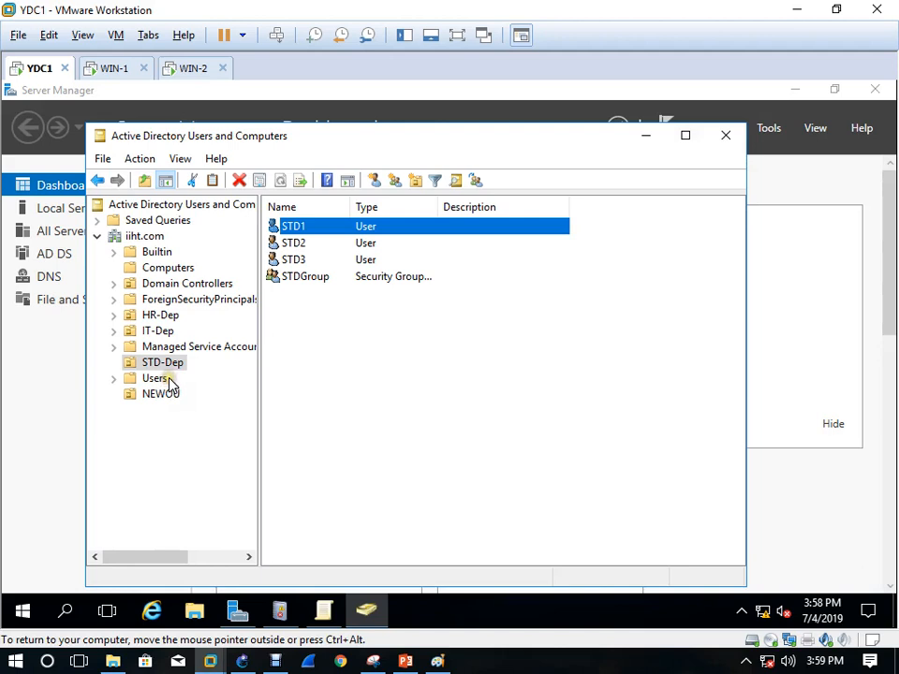
Close ADUC and Server Manager, run gpupdate /force /boot /logoff, and switch to WIN-2
click(164, 395)
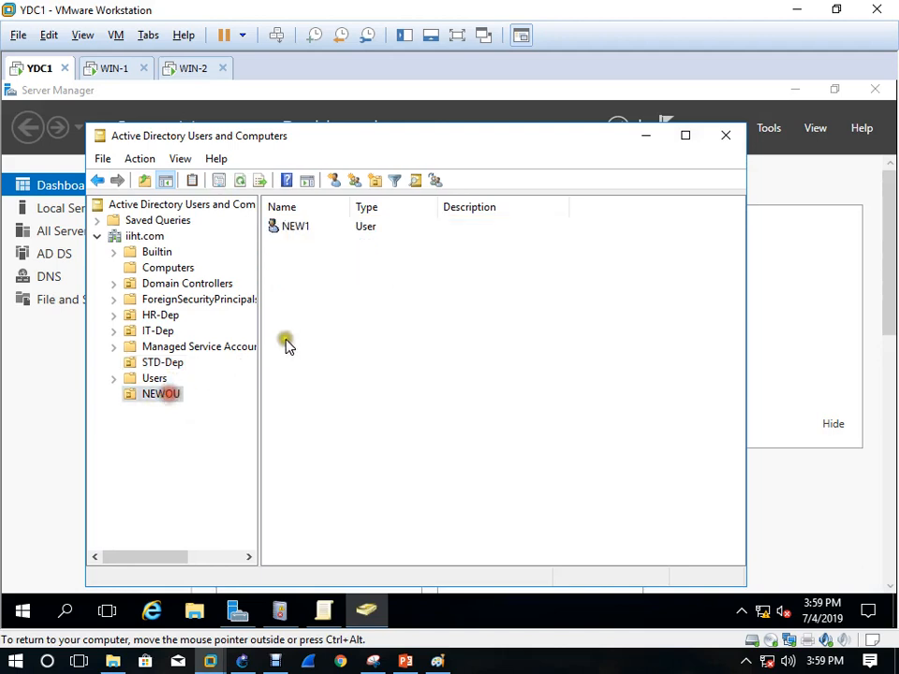
click(716, 145)
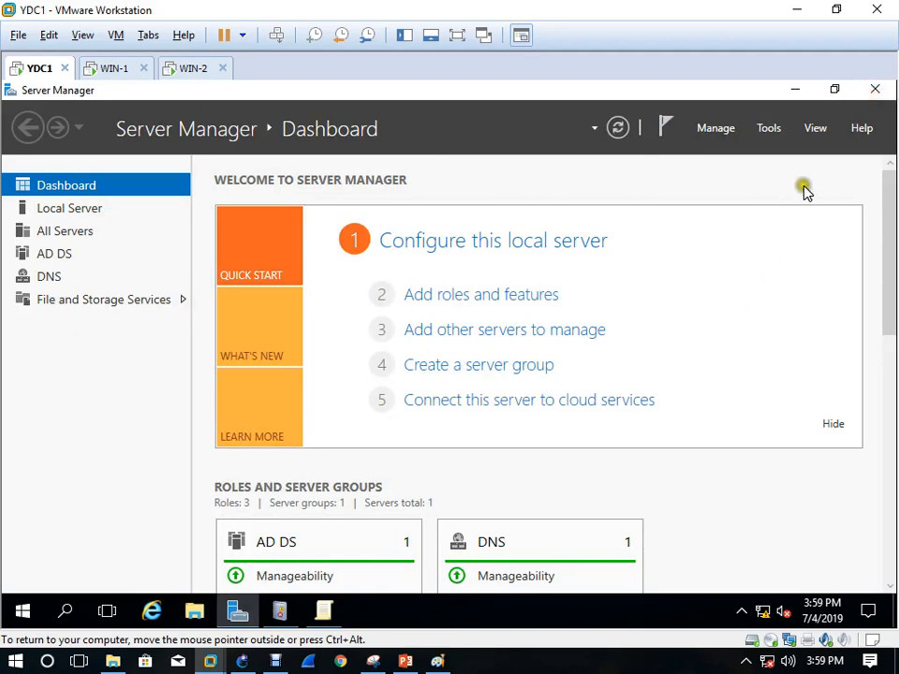
click(873, 90)
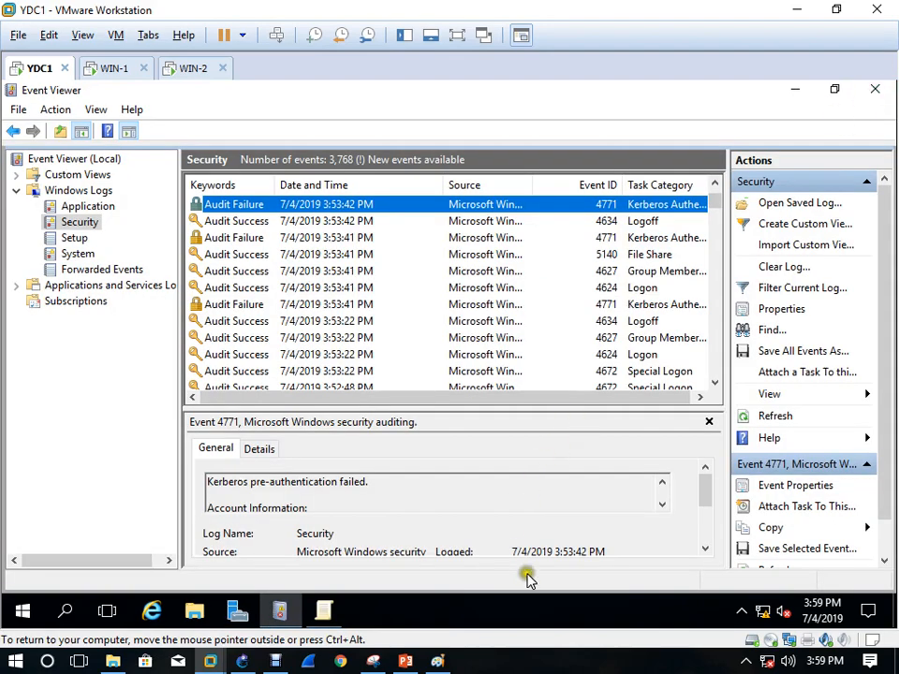
click(565, 573)
key(super+r)
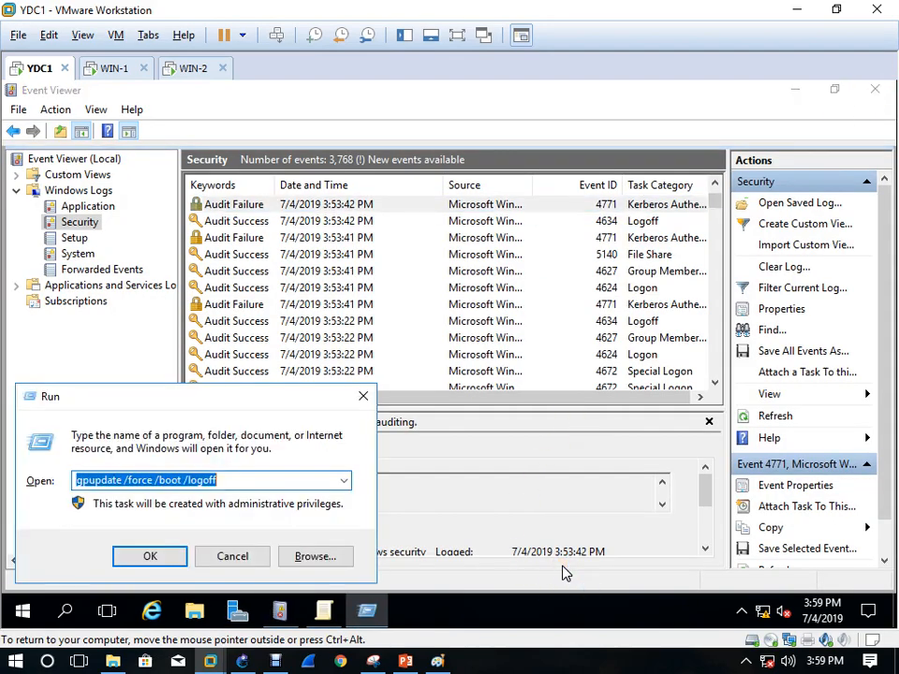
key(Return)
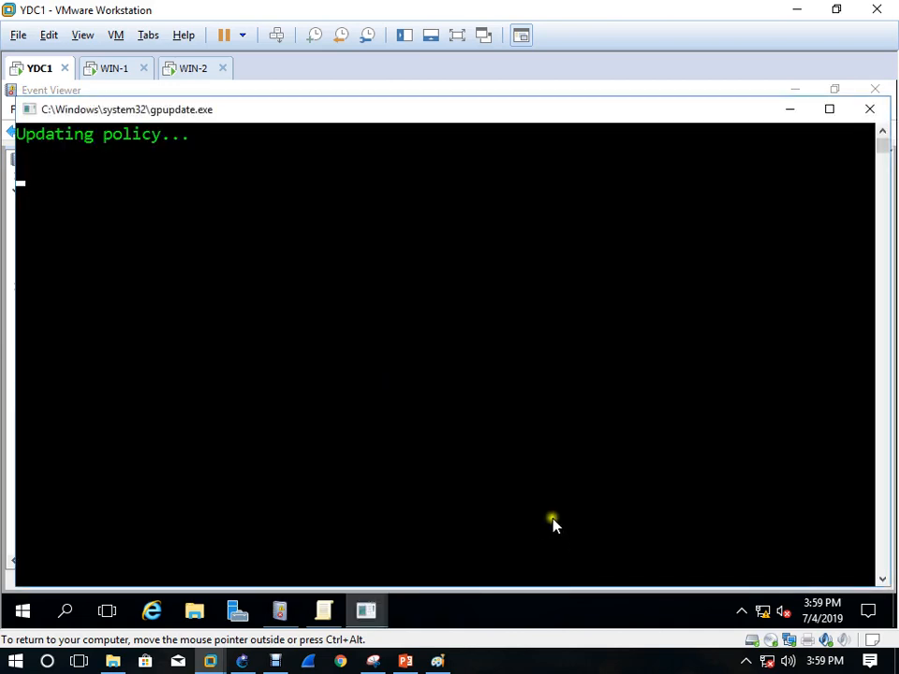
click(187, 71)
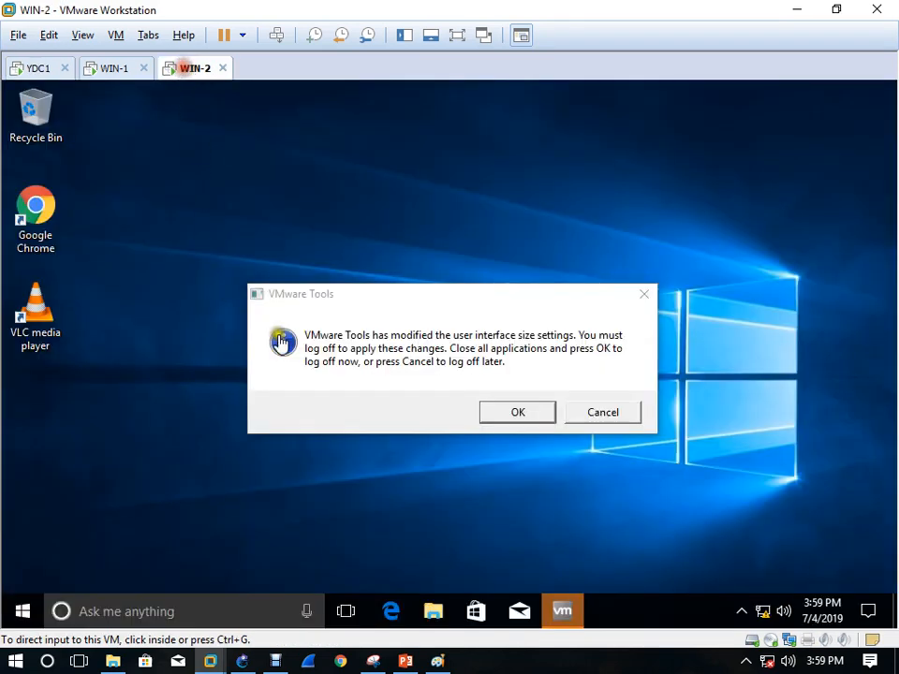
Dismiss the VMware Tools log-off notice and sign out of WIN-2 with logoff
click(595, 414)
key(super+r)
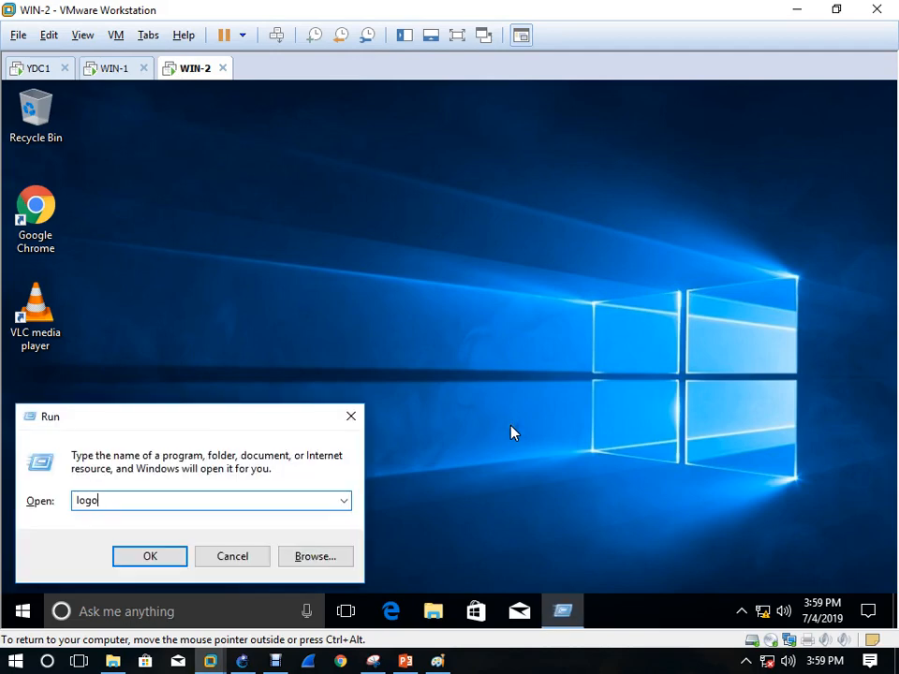
key(Return)
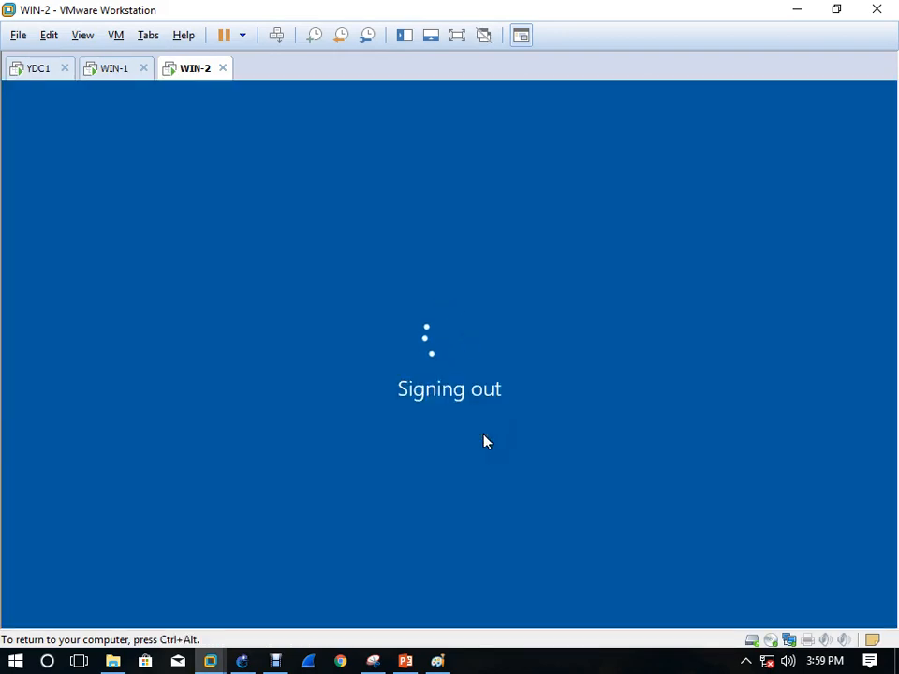
click(221, 247)
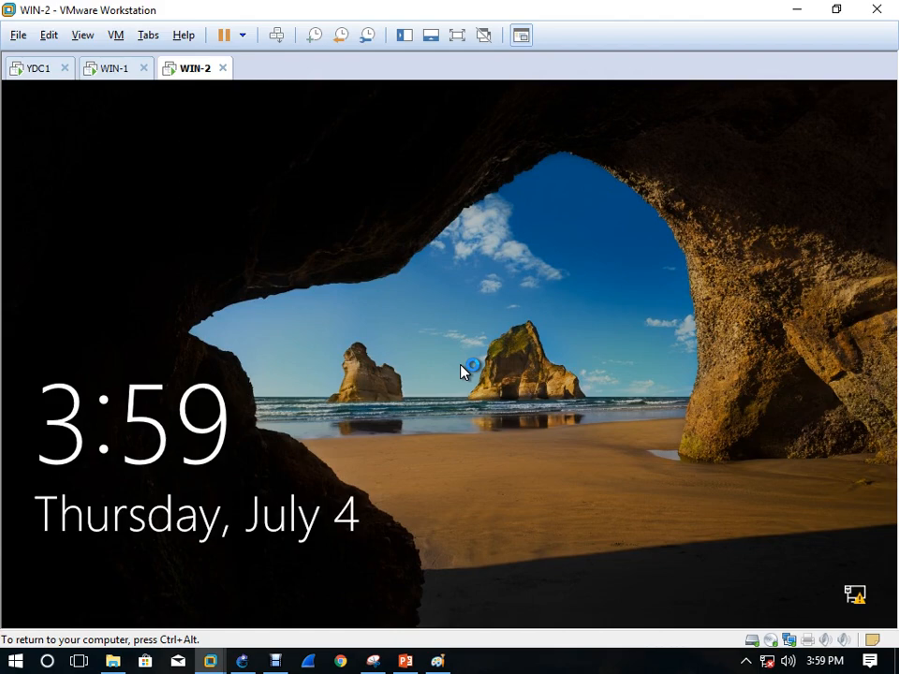
Try signing in to WIN-2 as STD1, dismiss the time-restriction refusal, and return to YDC1
click(277, 35)
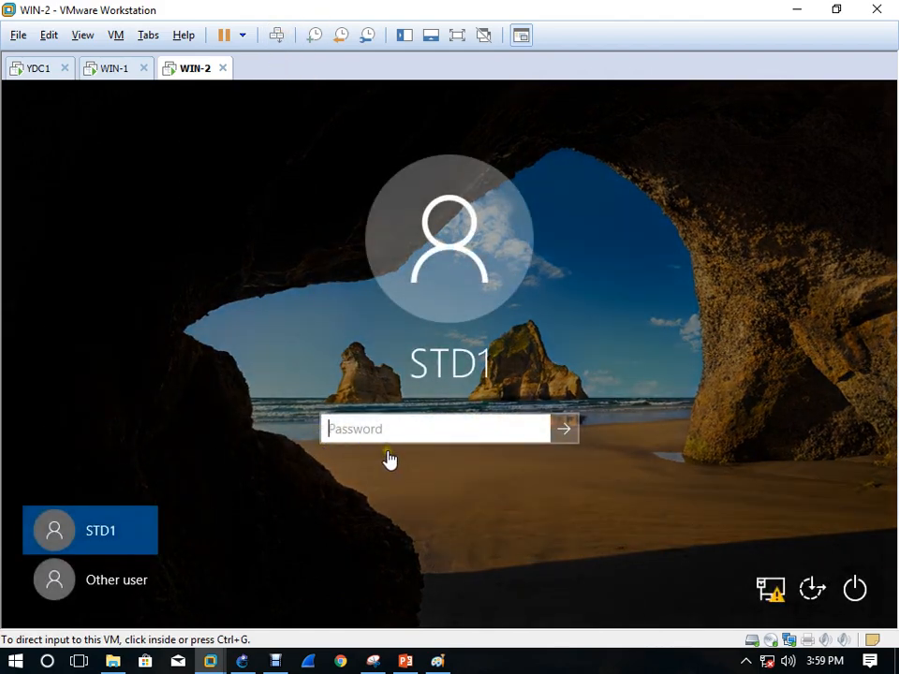
click(353, 439)
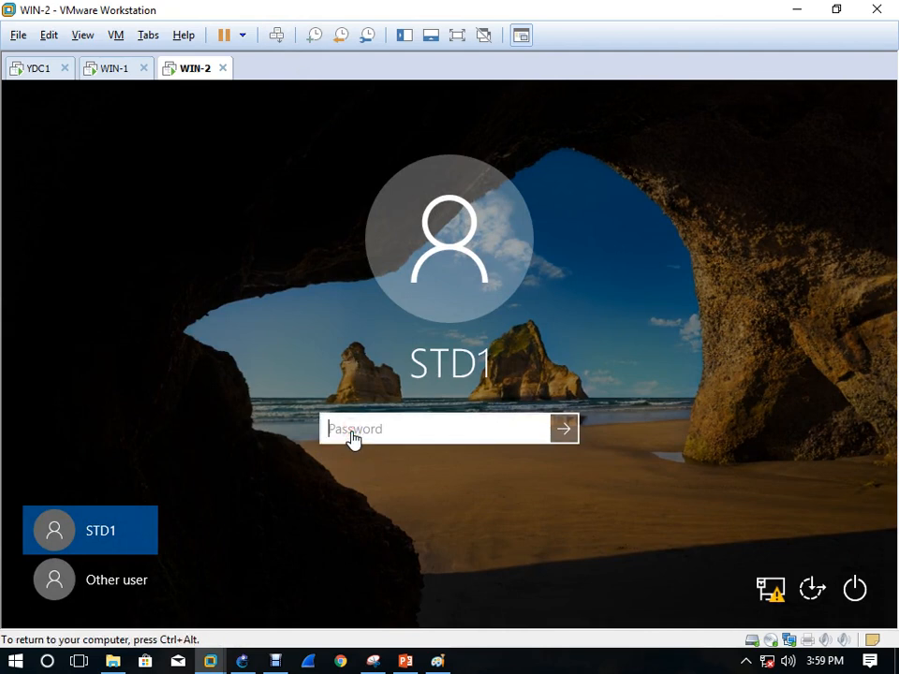
text(Pa$)
key(Return)
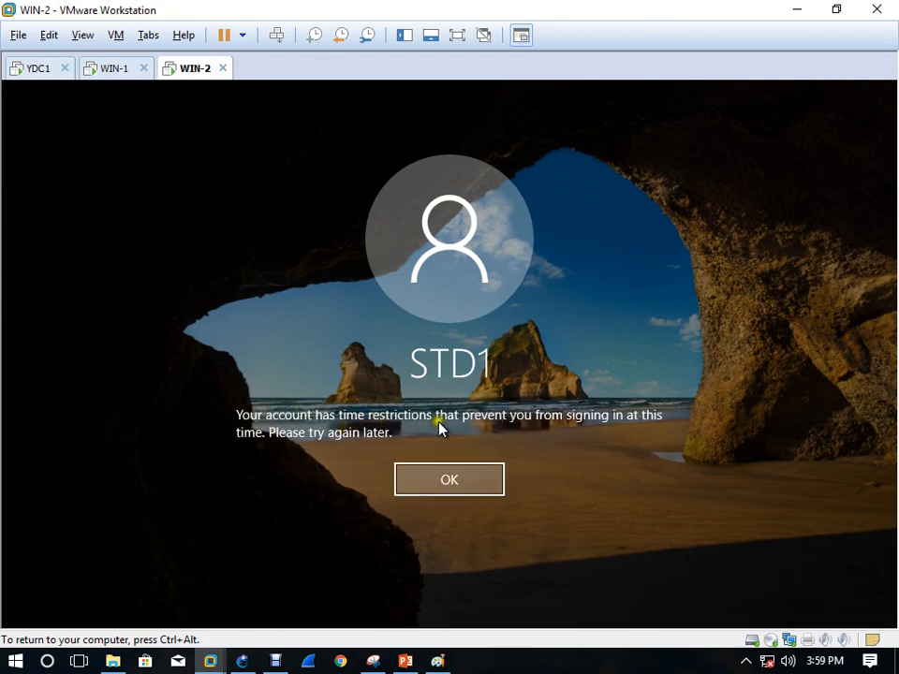
click(452, 483)
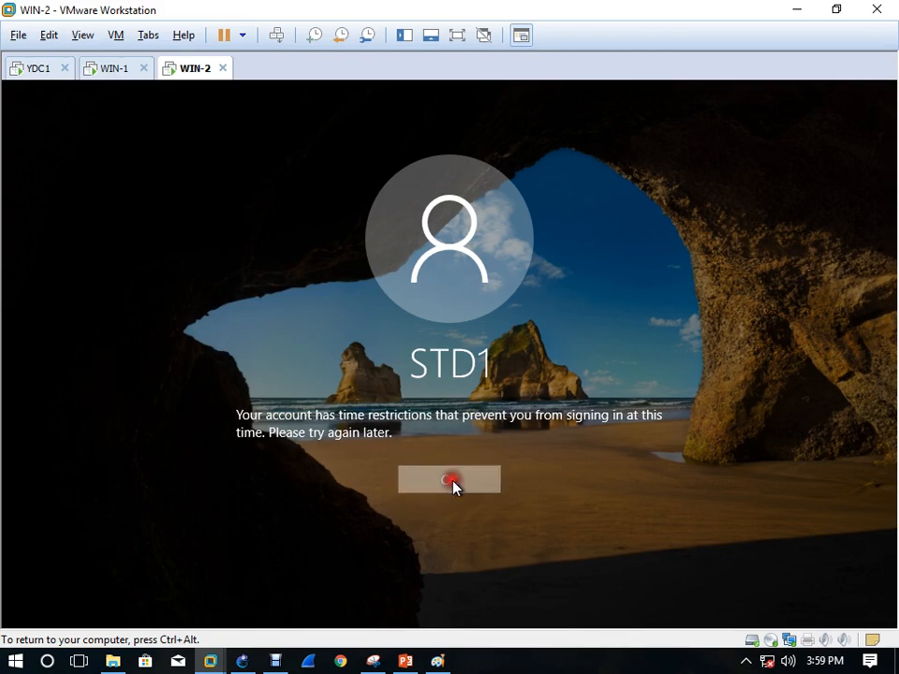
click(36, 68)
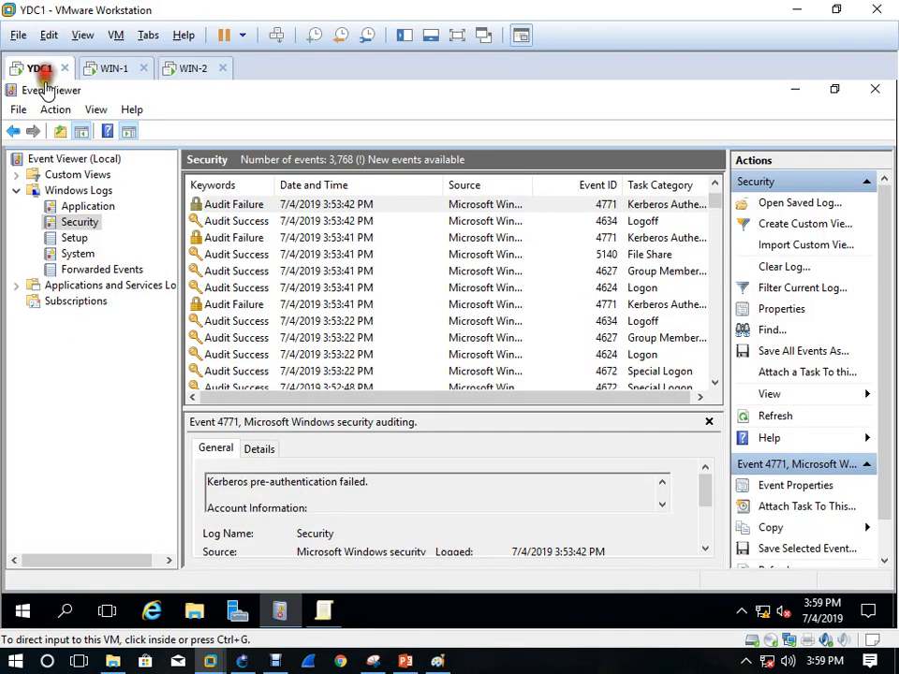
Refresh YDC1's Security log and search it for STD1, landing on Kerberos event 4768
click(776, 416)
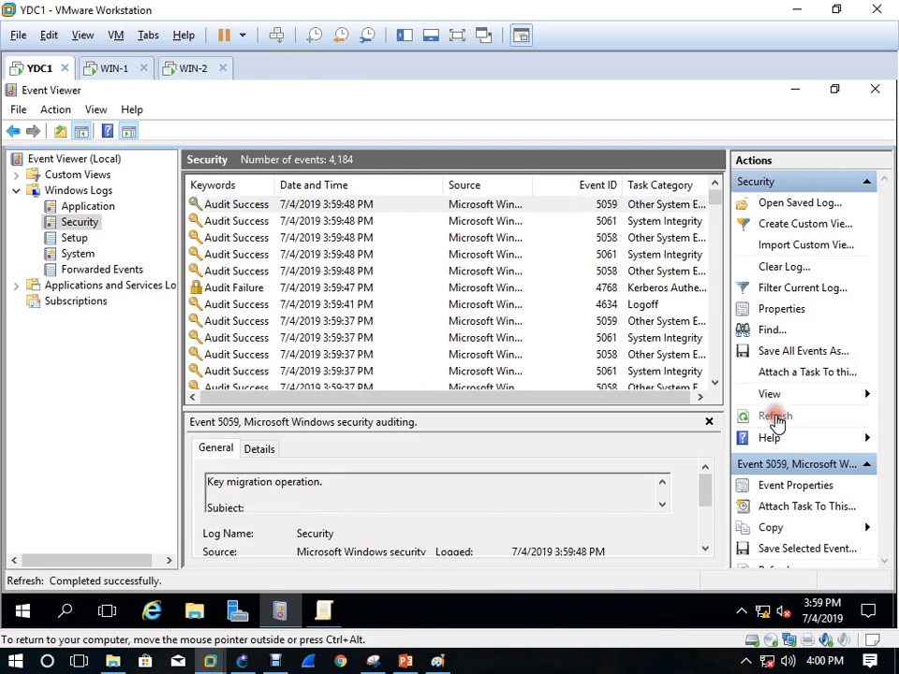
click(768, 330)
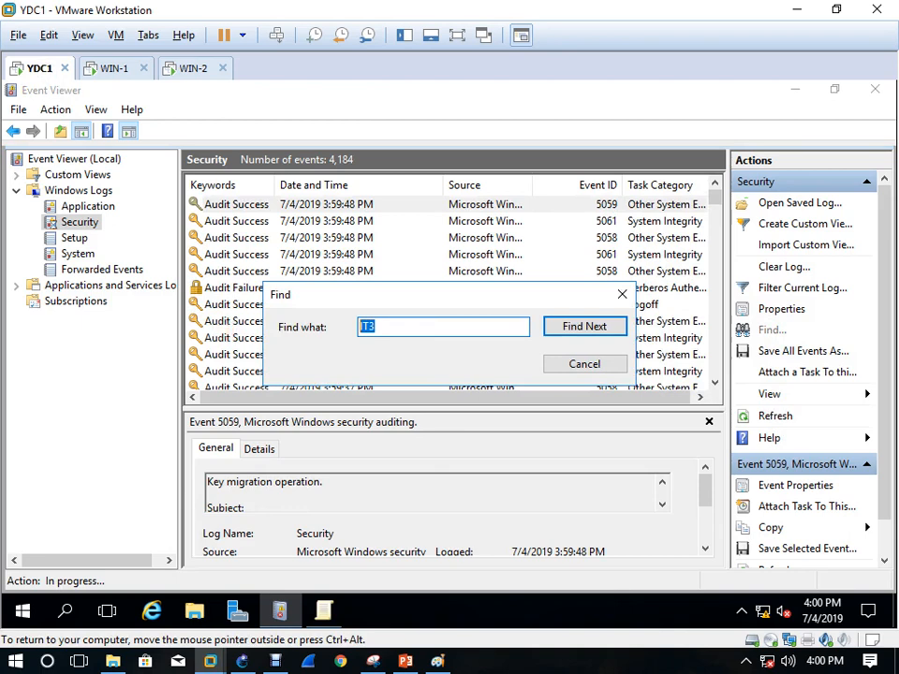
text(STD1)
key(Return)
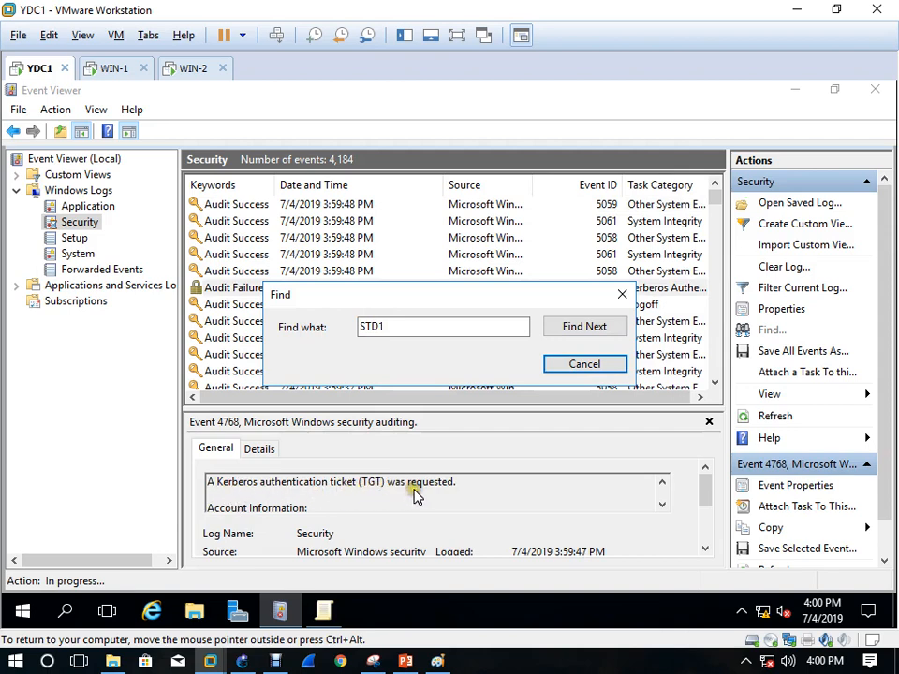
click(609, 369)
Open event 4768 and read through its description, including ticket and certificate information
double_click(287, 287)
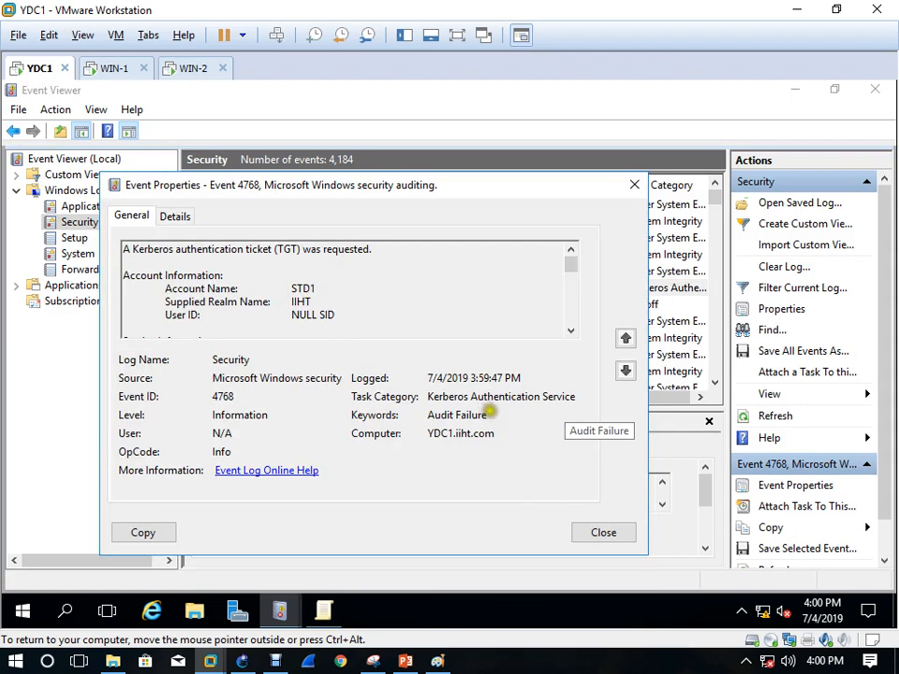
drag(488, 415, 427, 415)
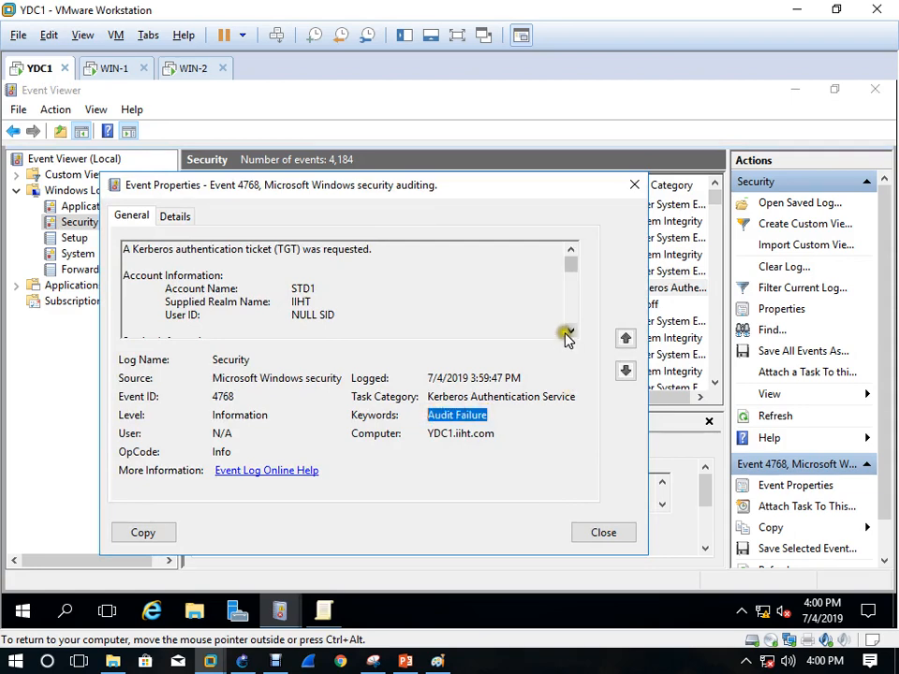
drag(297, 299, 281, 292)
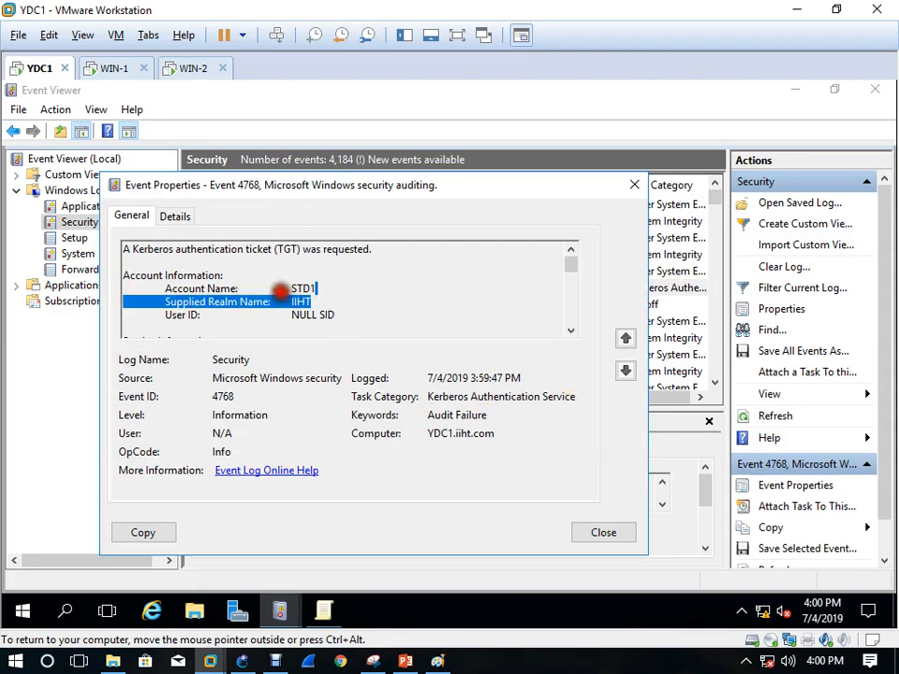
click(466, 303)
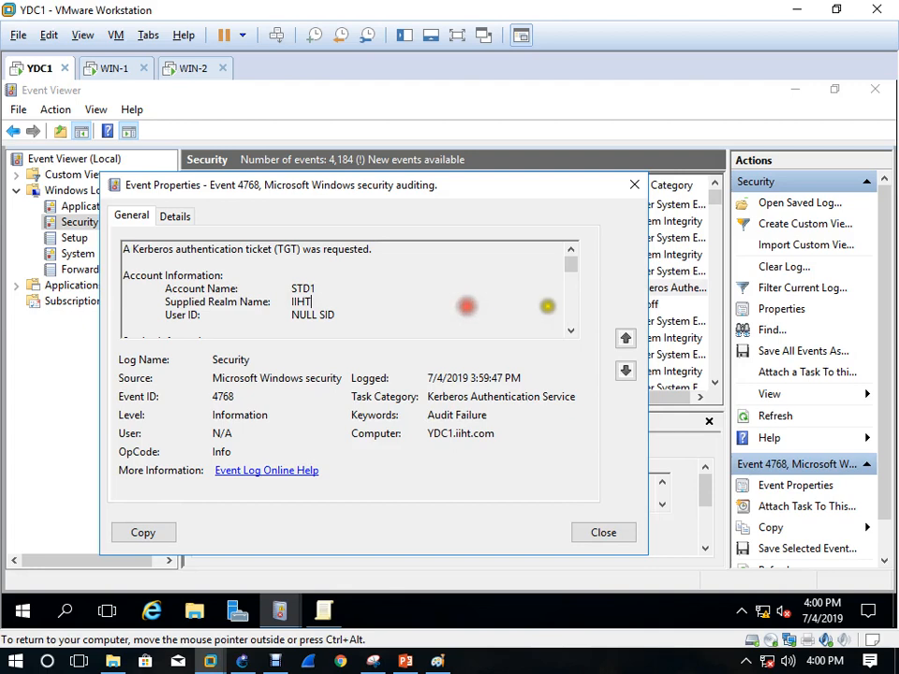
click(572, 332)
click(571, 331)
click(571, 332)
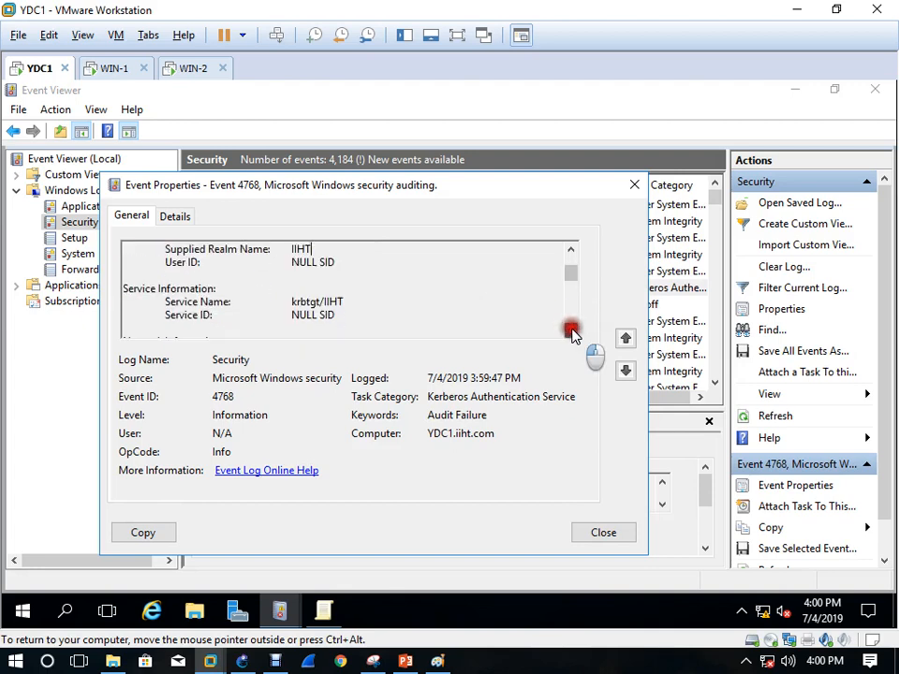
click(572, 332)
click(572, 332)
click(572, 331)
click(571, 331)
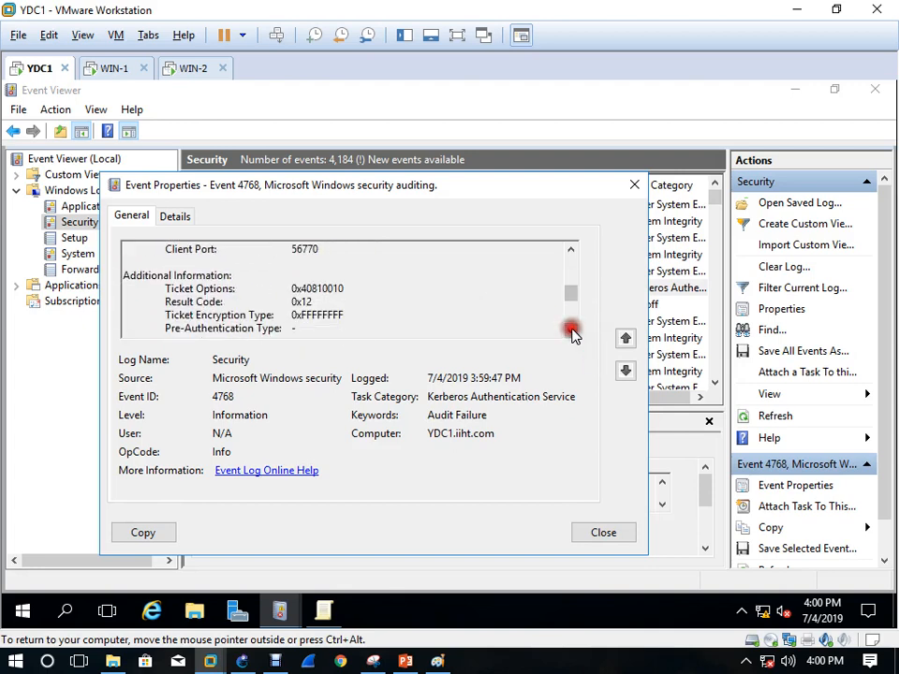
click(572, 332)
click(572, 332)
click(572, 331)
click(572, 331)
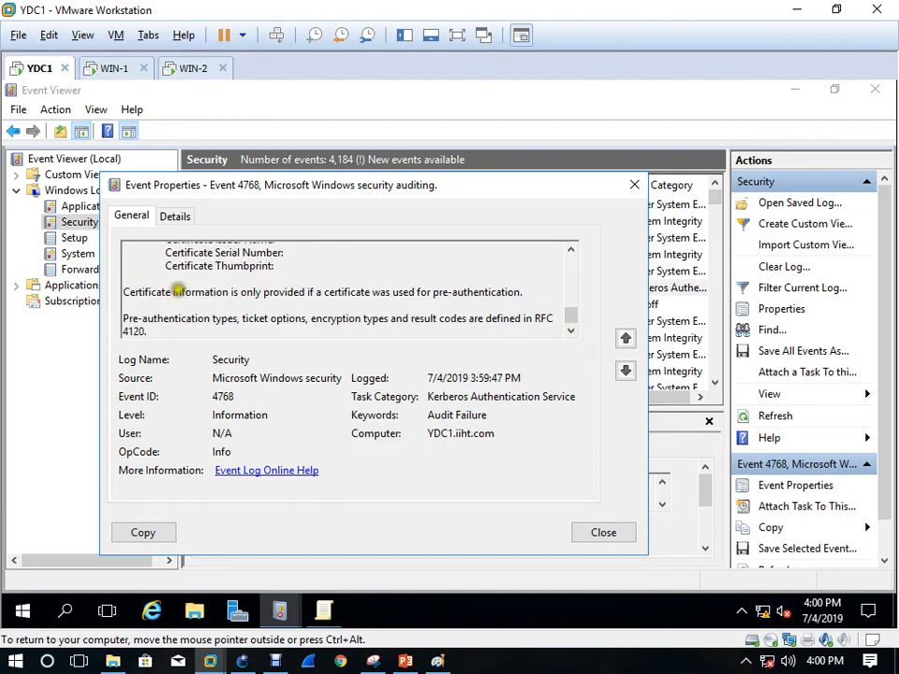
drag(242, 318, 293, 322)
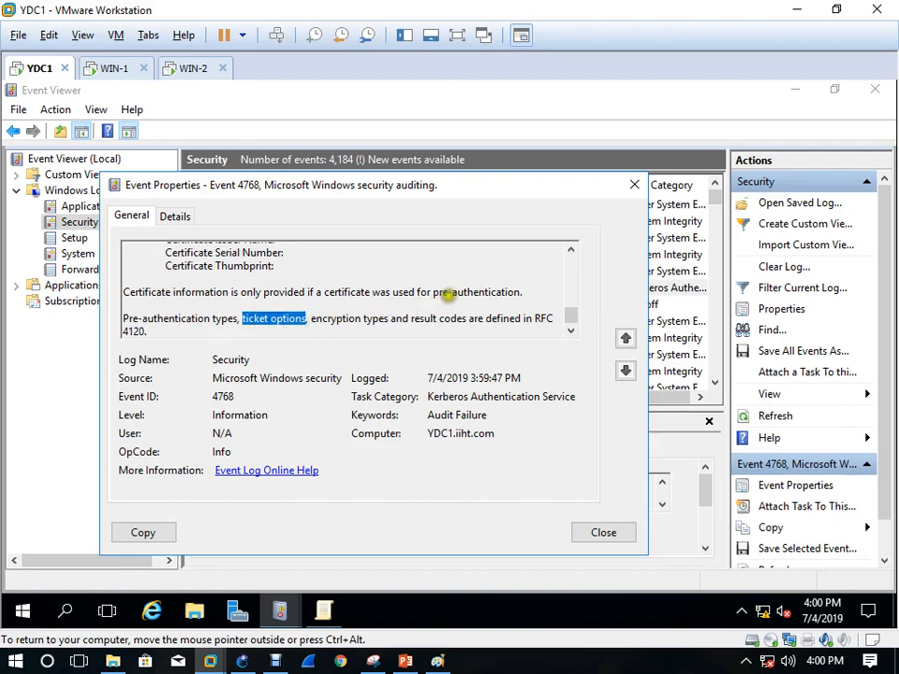
Review event 4768's Details data with System expanded, then close its properties
click(186, 216)
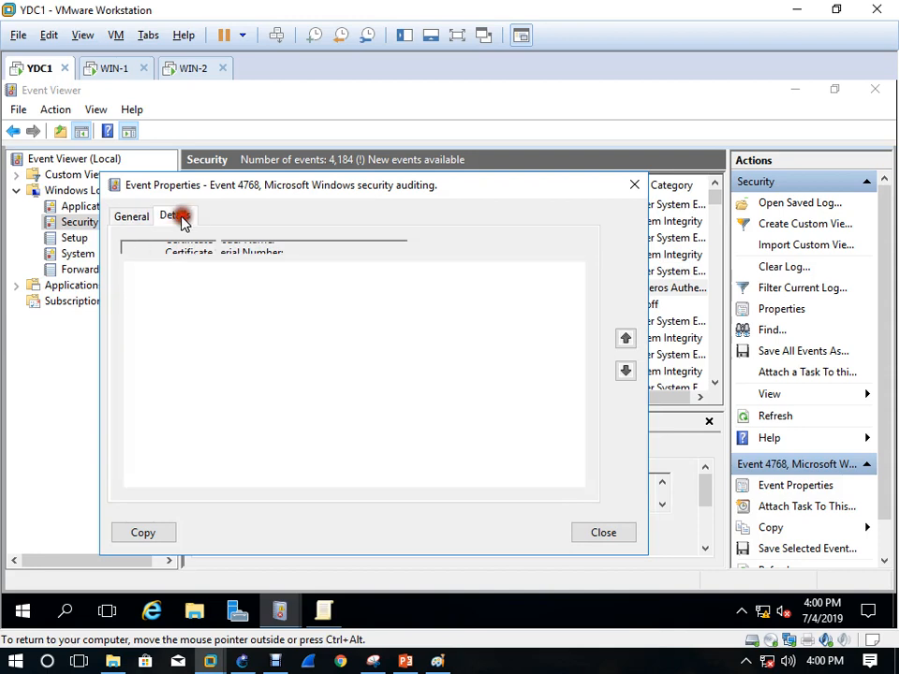
click(578, 467)
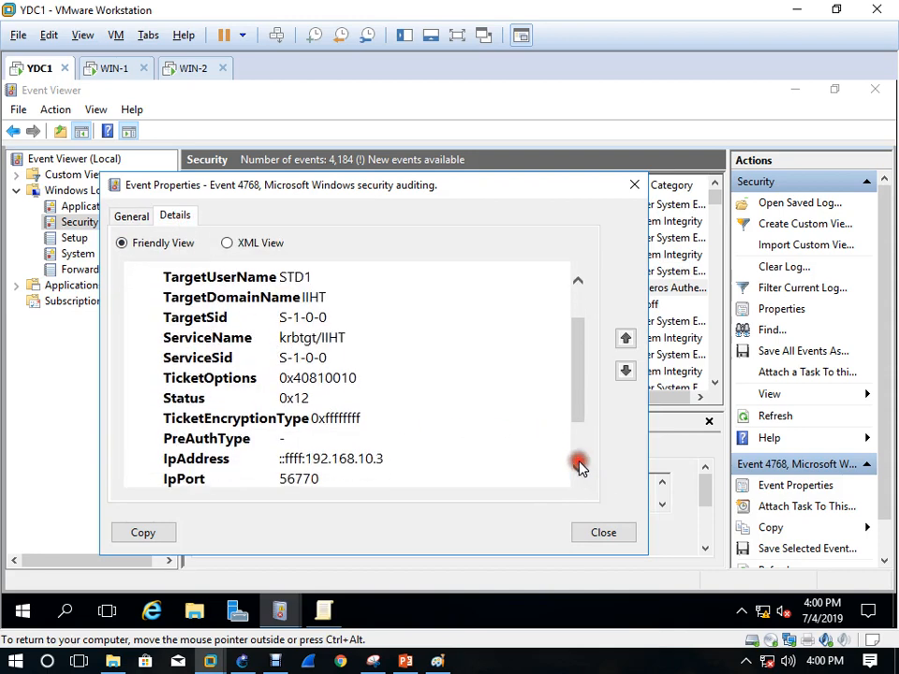
drag(578, 436, 578, 291)
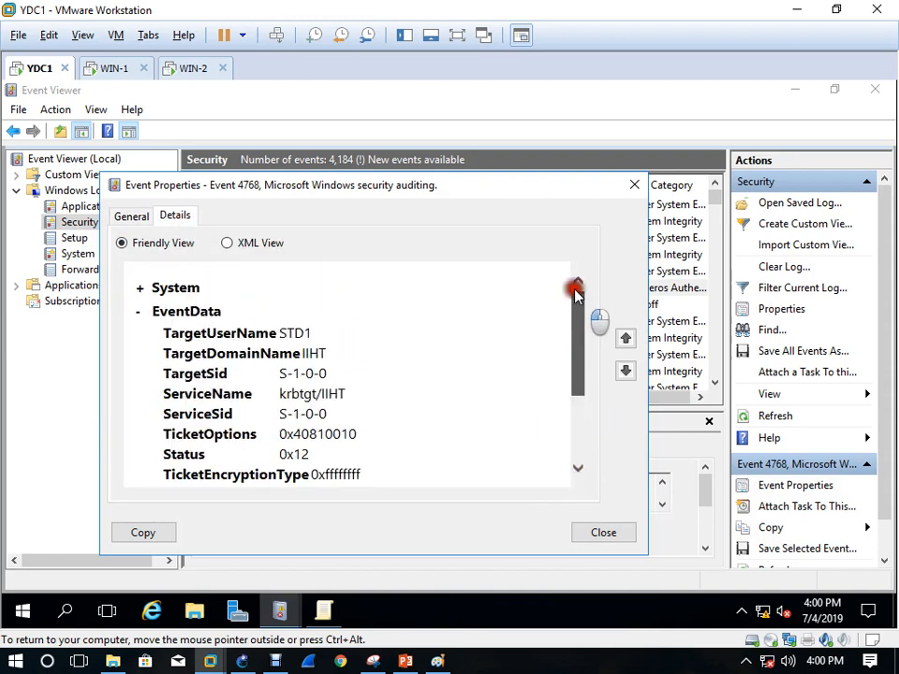
click(141, 287)
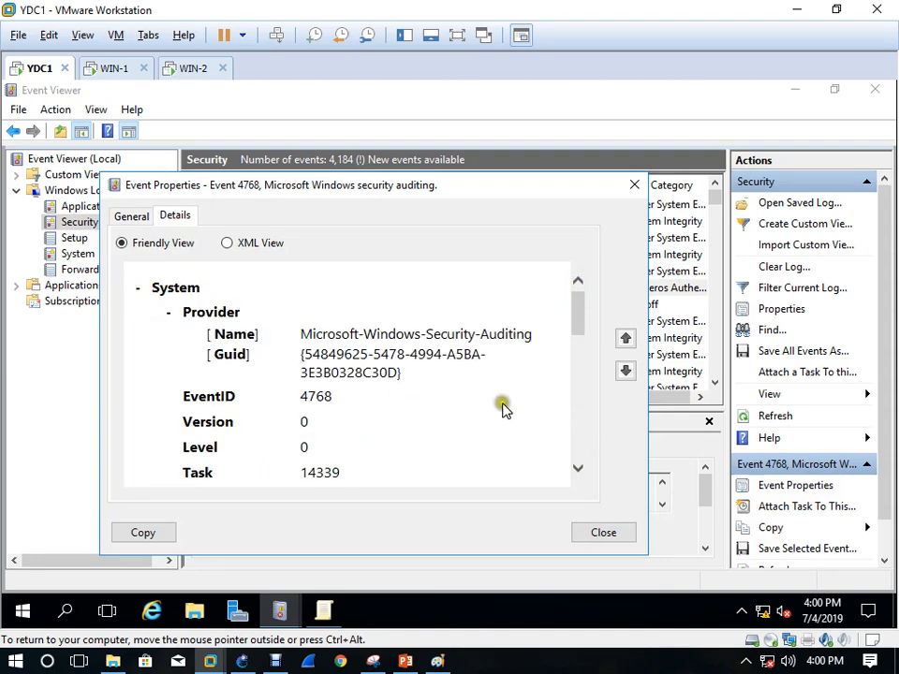
click(635, 185)
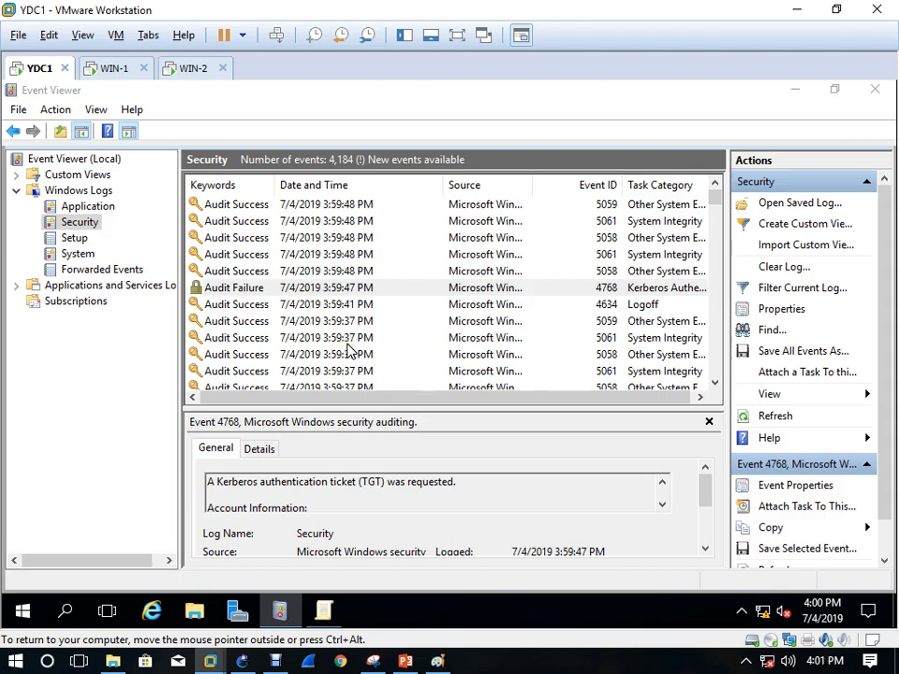
Search the Security log for Administrator instead of STD1
click(769, 331)
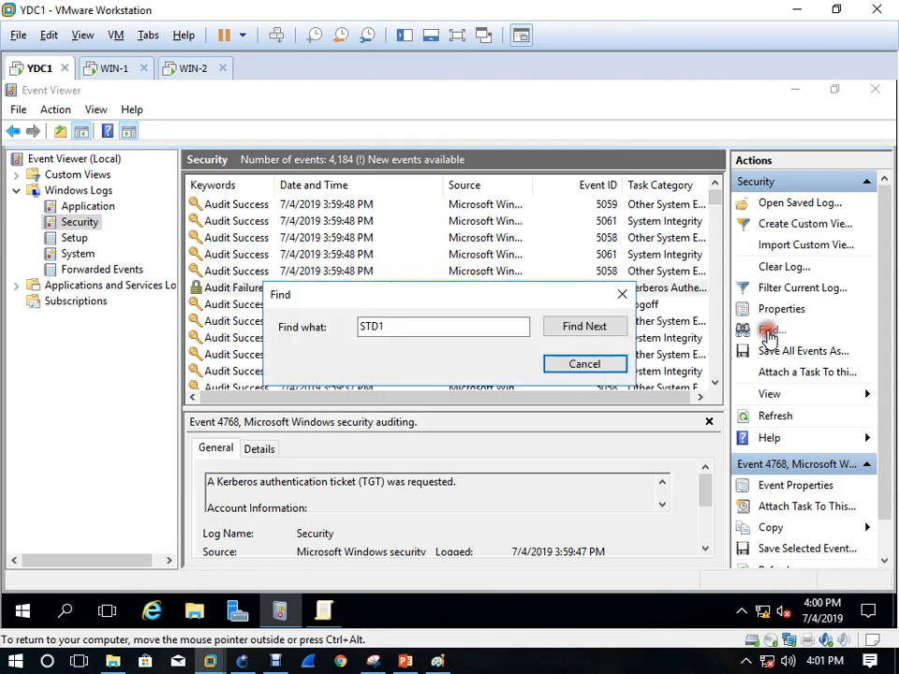
drag(454, 330, 217, 354)
text(A)
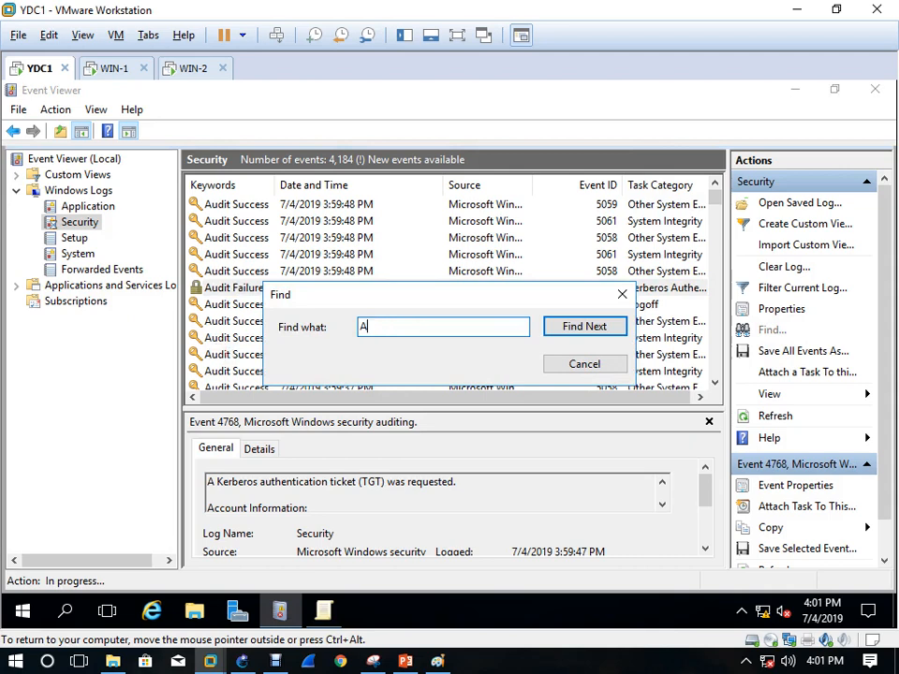
text(dministrator)
key(Return)
key(Escape)
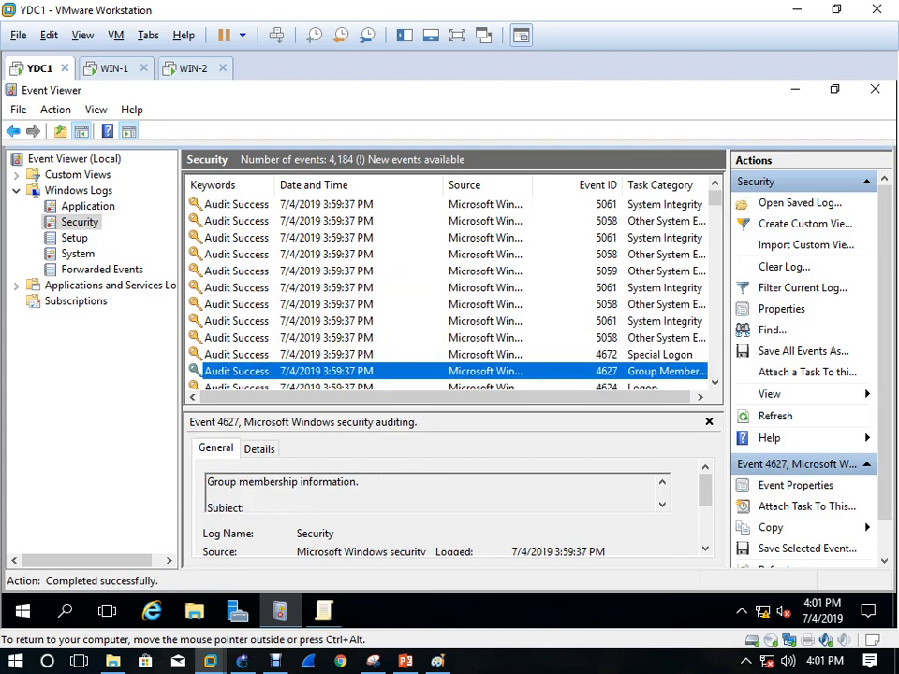
Step through successive Administrator matches with Find Next and scan the event list
click(767, 332)
click(593, 326)
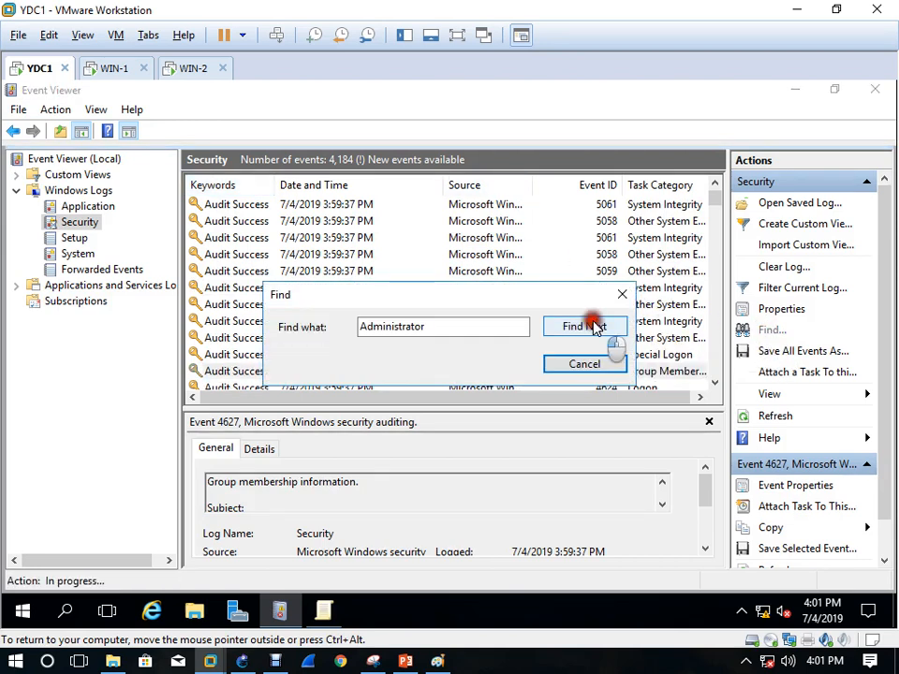
click(593, 326)
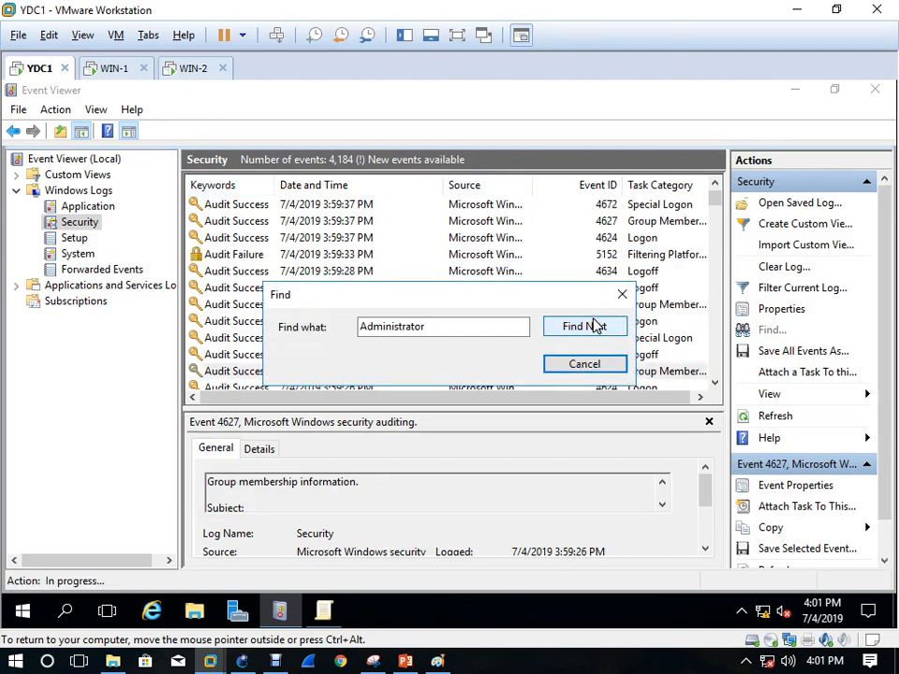
click(594, 324)
click(595, 330)
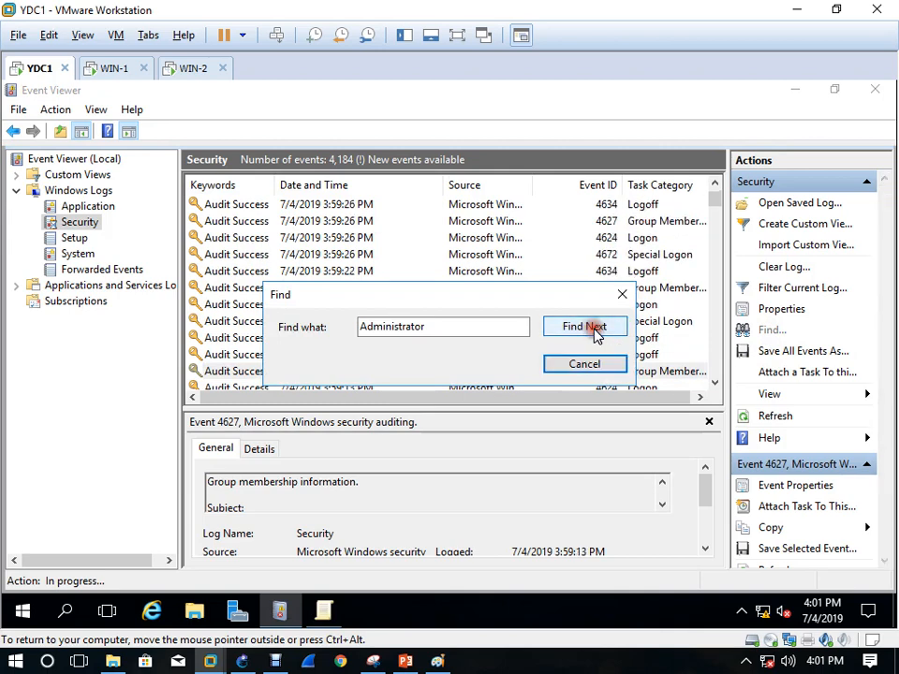
click(595, 330)
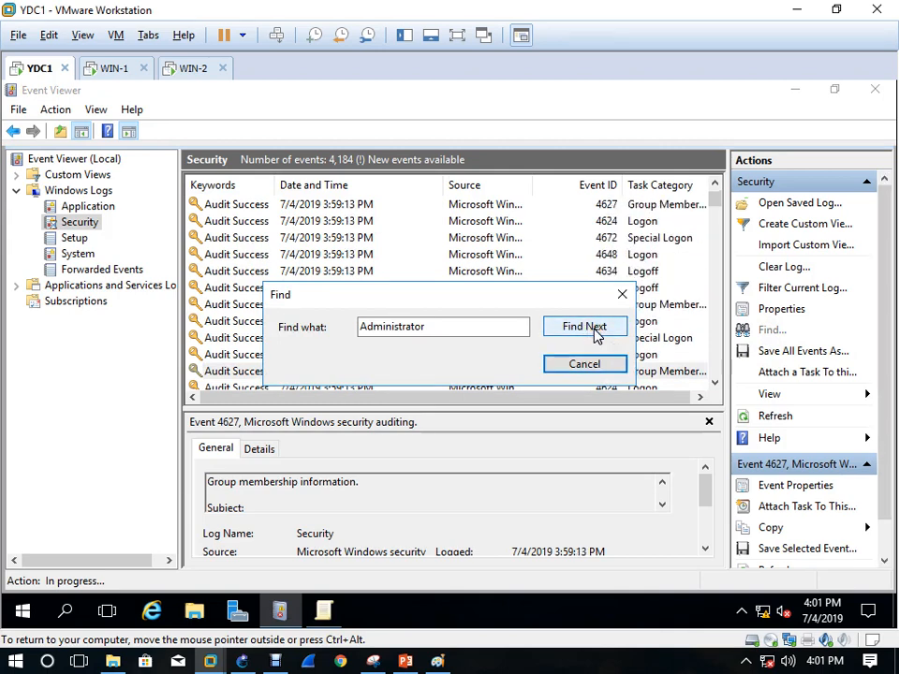
click(595, 330)
click(595, 330)
click(595, 330)
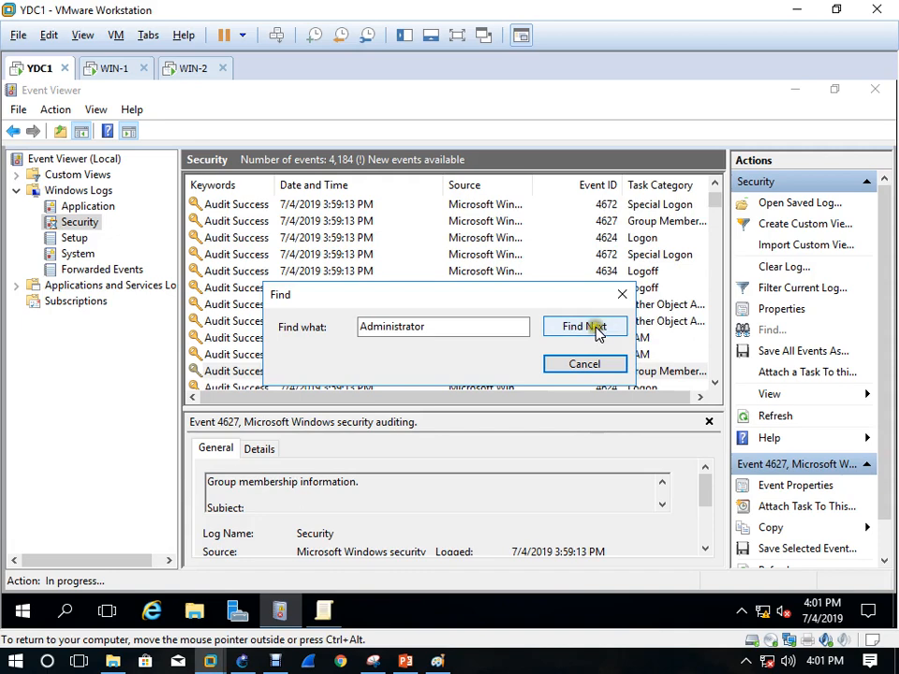
click(623, 294)
scroll(502, 287, up, 5)
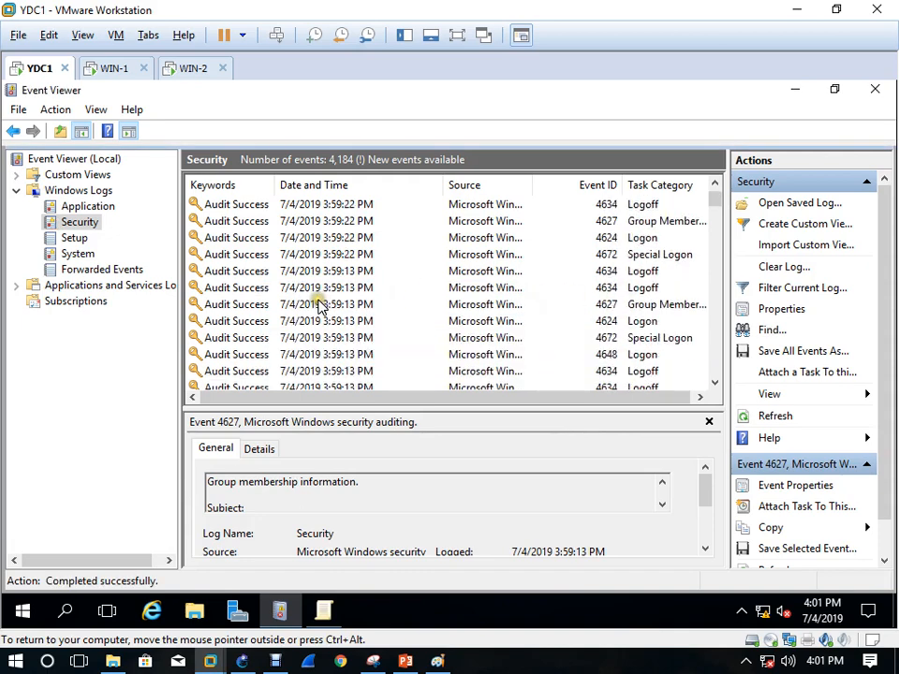
scroll(322, 307, up, 6)
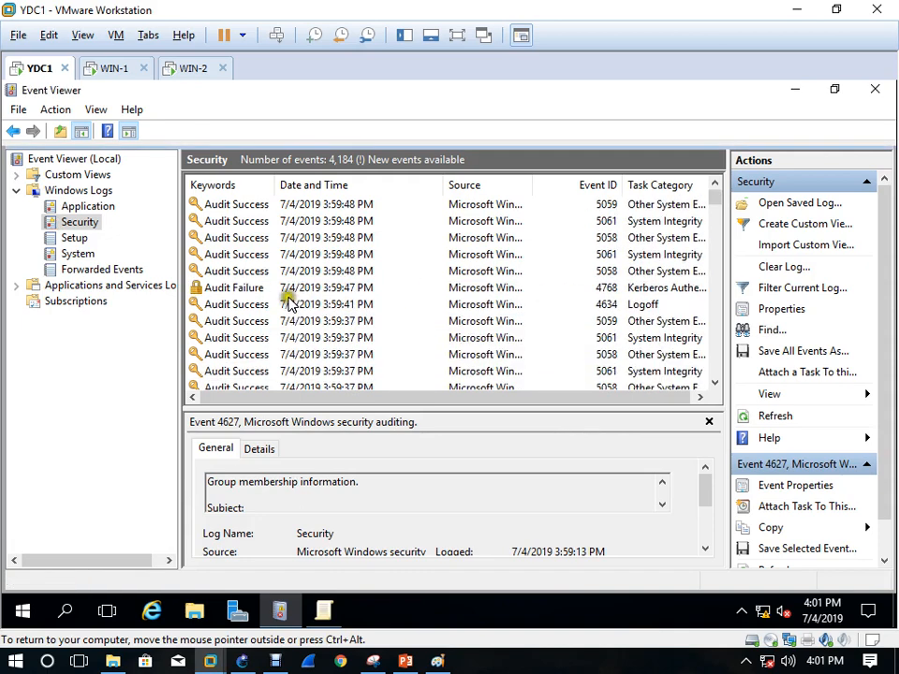
scroll(600, 361, down, 3)
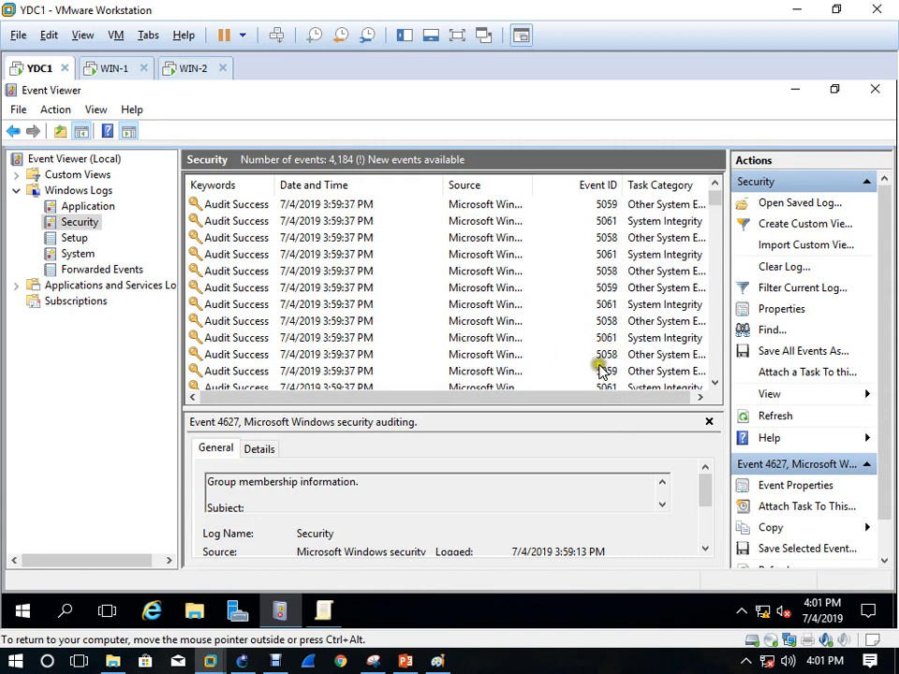
scroll(259, 346, down, 1)
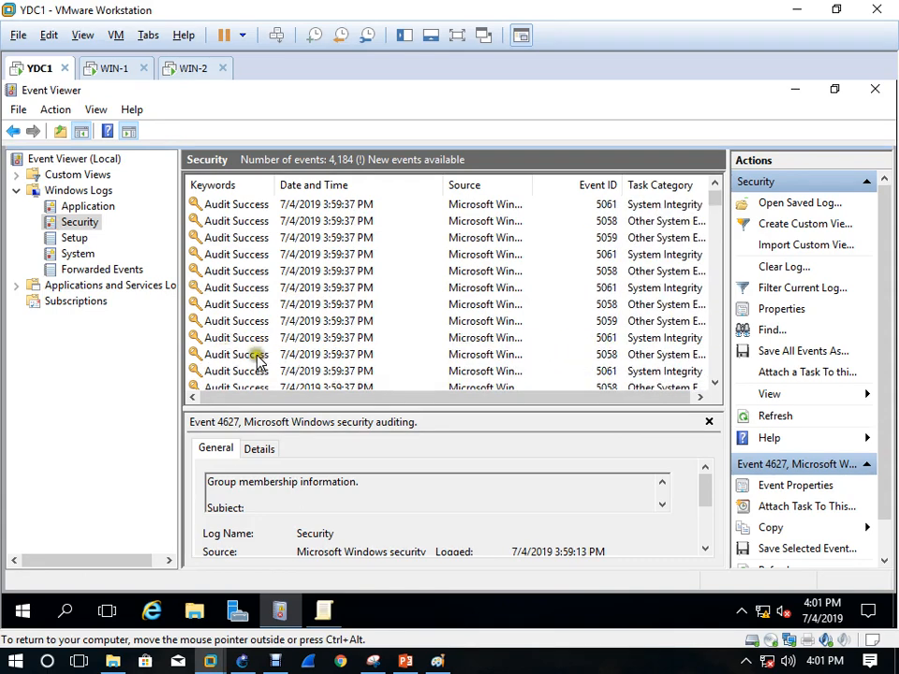
Review event 5058's full description, close it, and reopen the Find box
double_click(259, 356)
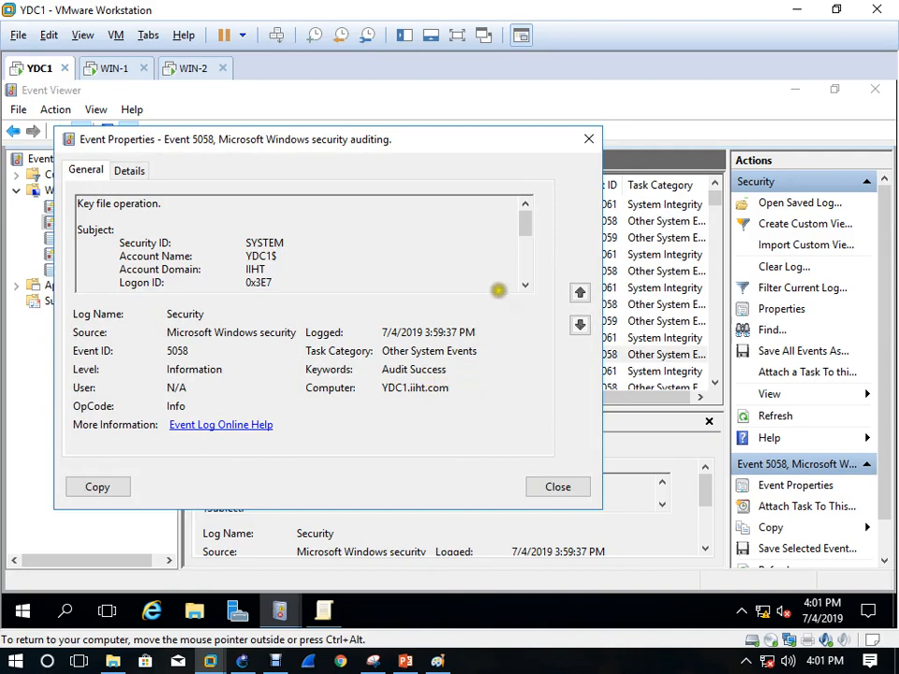
click(525, 286)
click(525, 286)
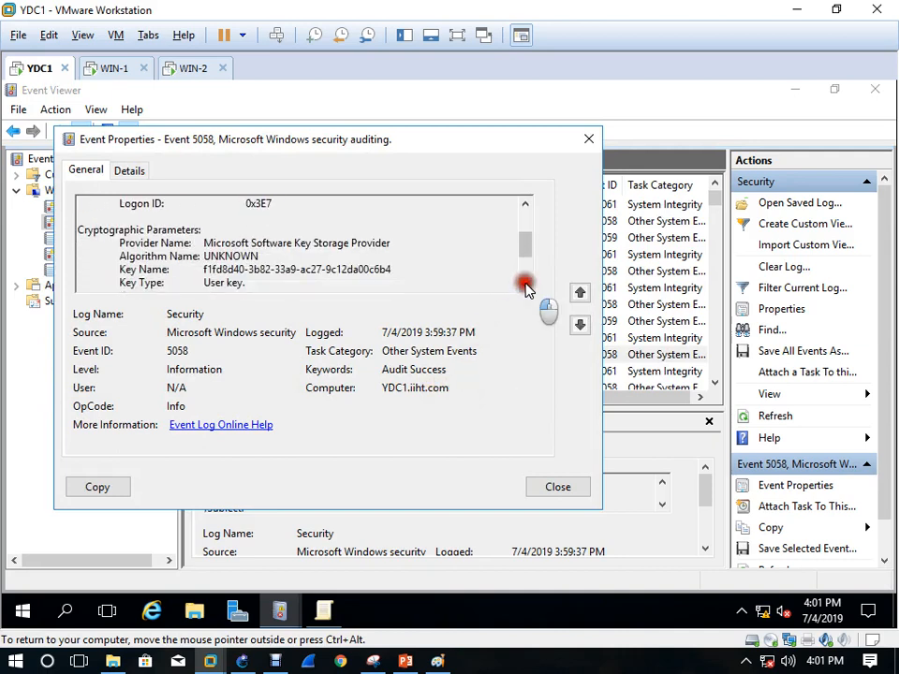
click(526, 285)
click(526, 286)
click(526, 286)
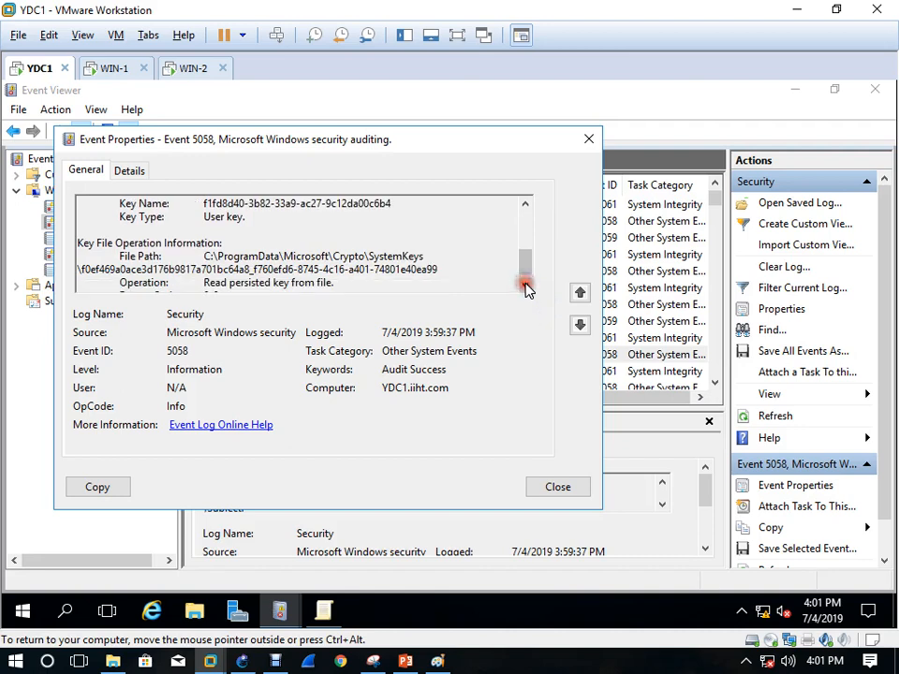
click(525, 286)
click(585, 141)
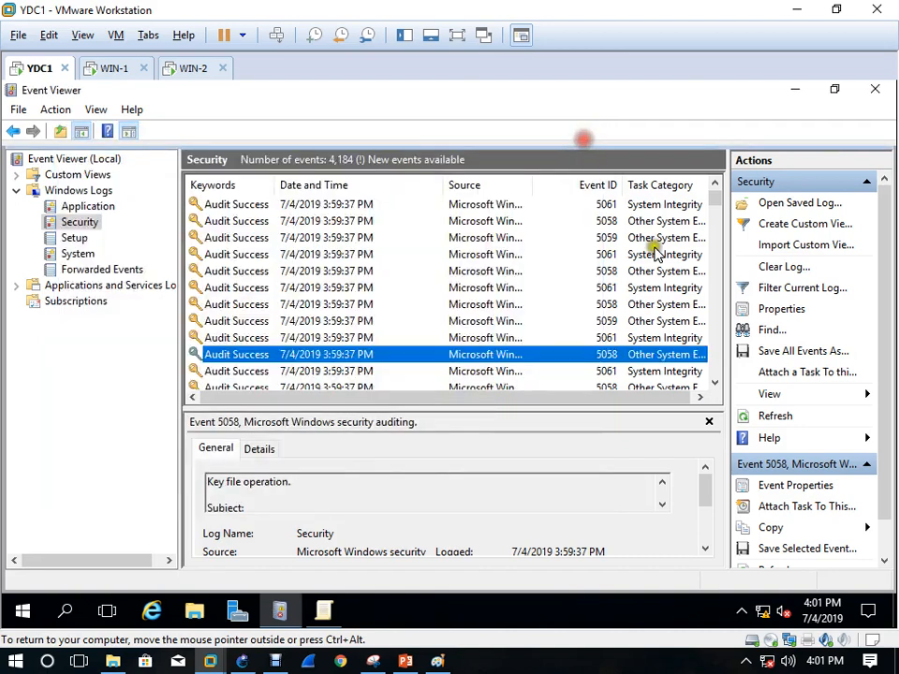
click(754, 328)
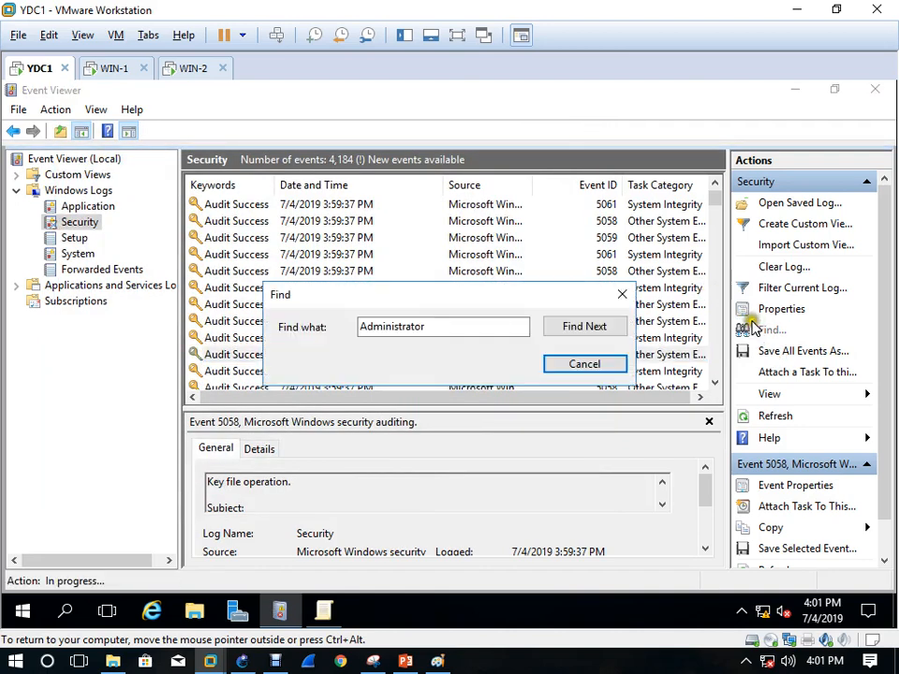
Search the Security log for NEW1 and close the Find box
drag(460, 325, 272, 336)
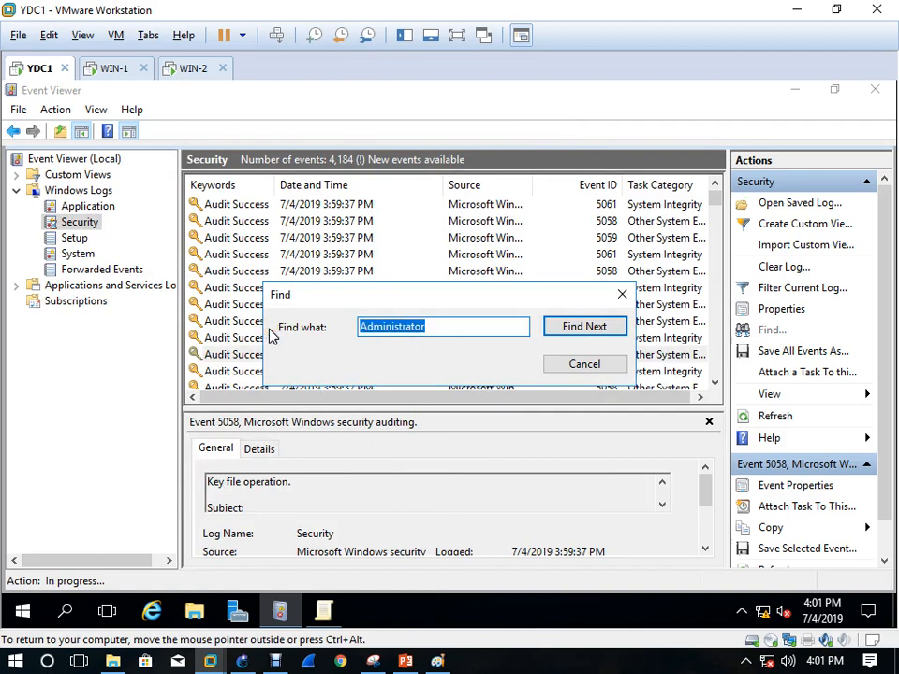
text(NEW1)
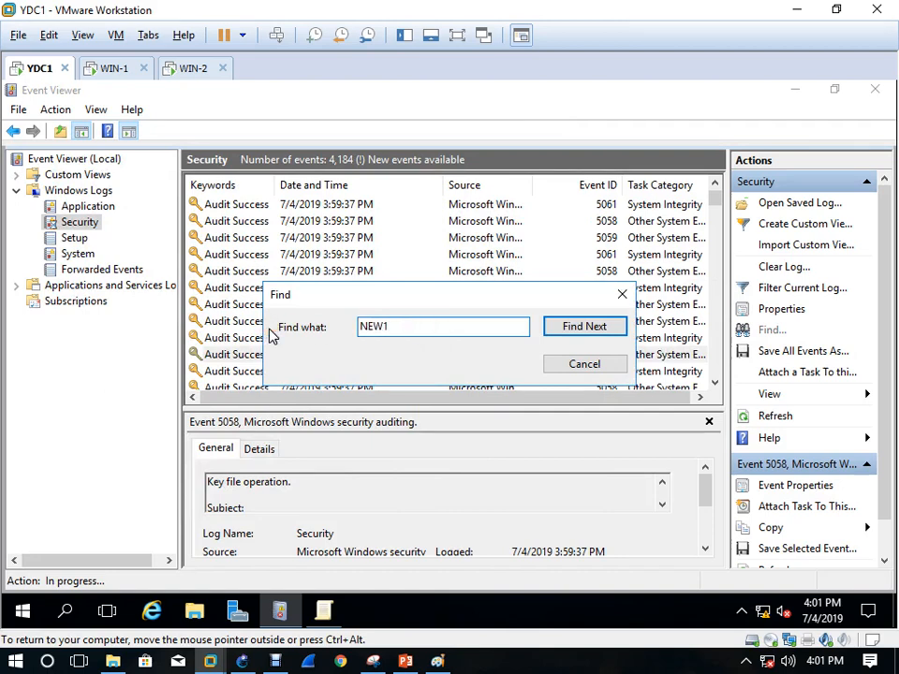
key(Return)
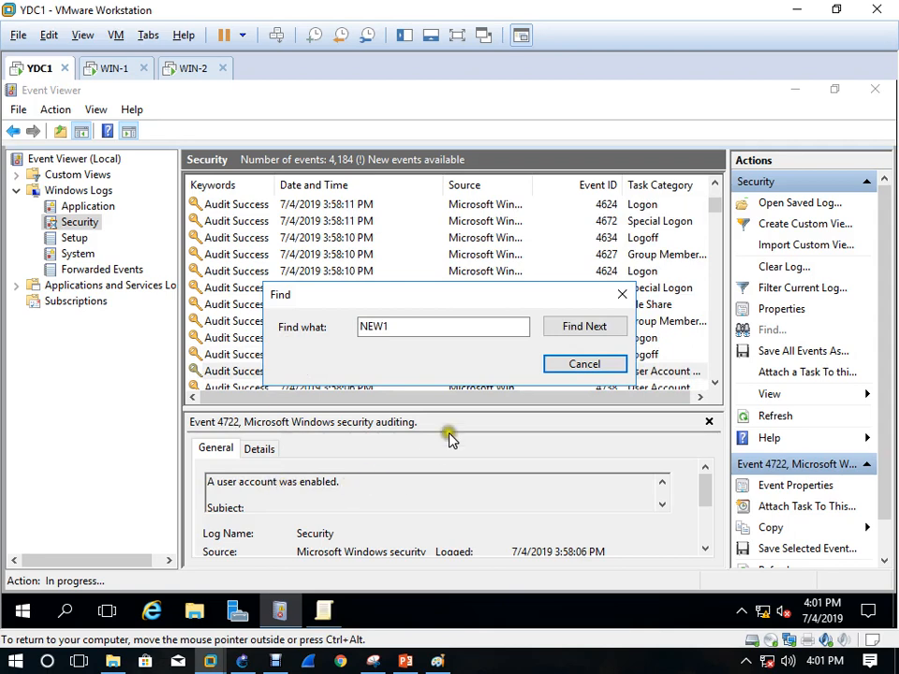
click(569, 367)
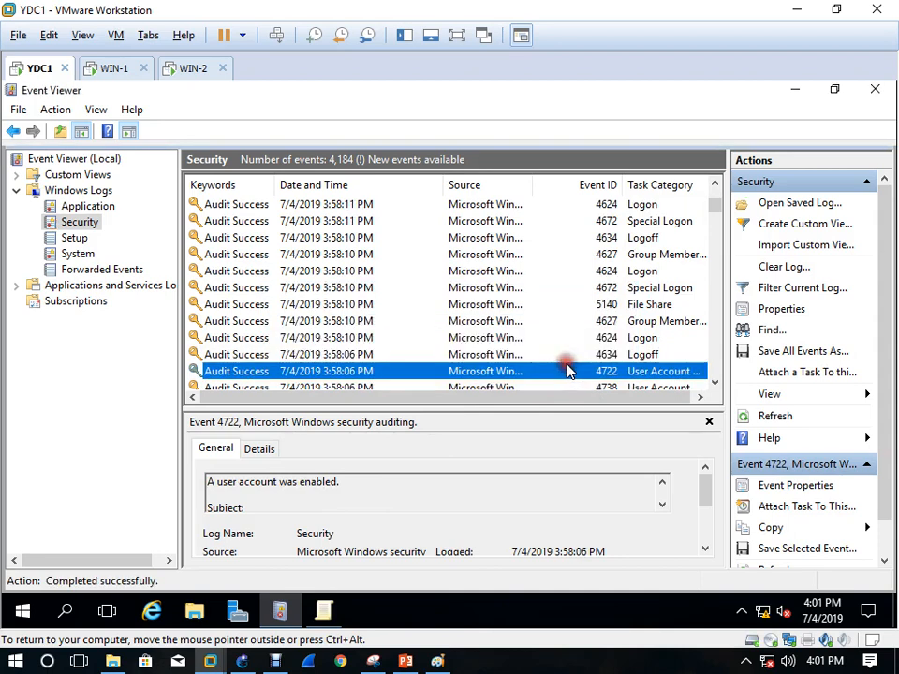
Open event 4722 and confirm NEW1 is the account enabled by Administrator
double_click(368, 378)
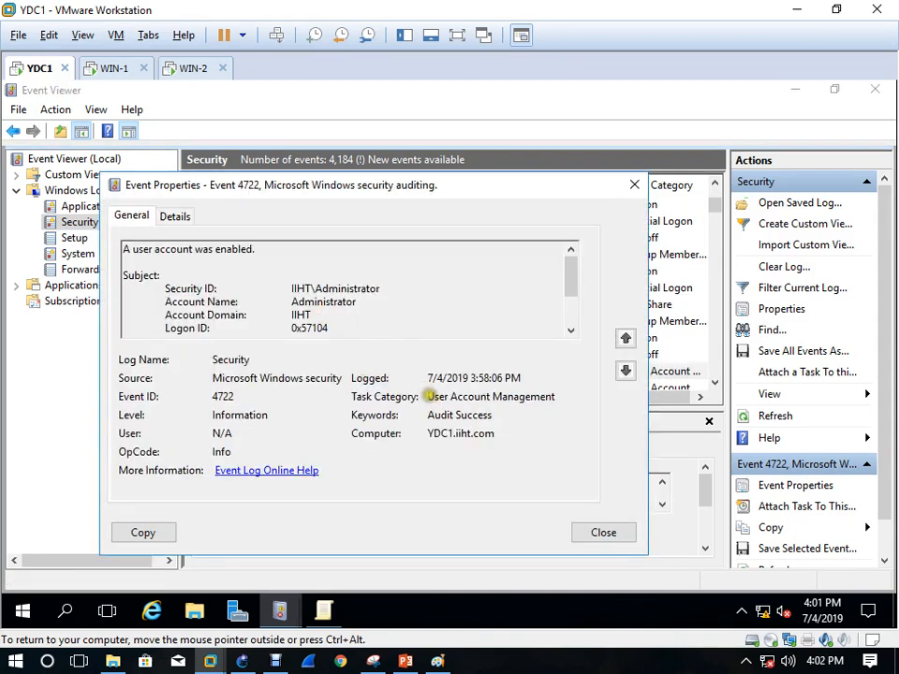
click(572, 329)
click(573, 330)
click(573, 330)
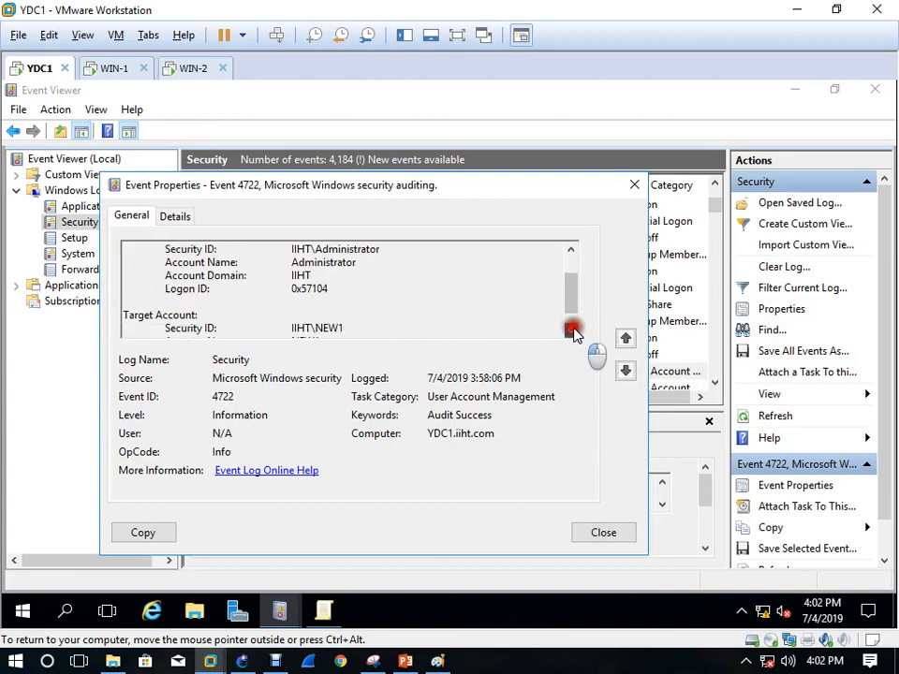
click(573, 331)
click(573, 331)
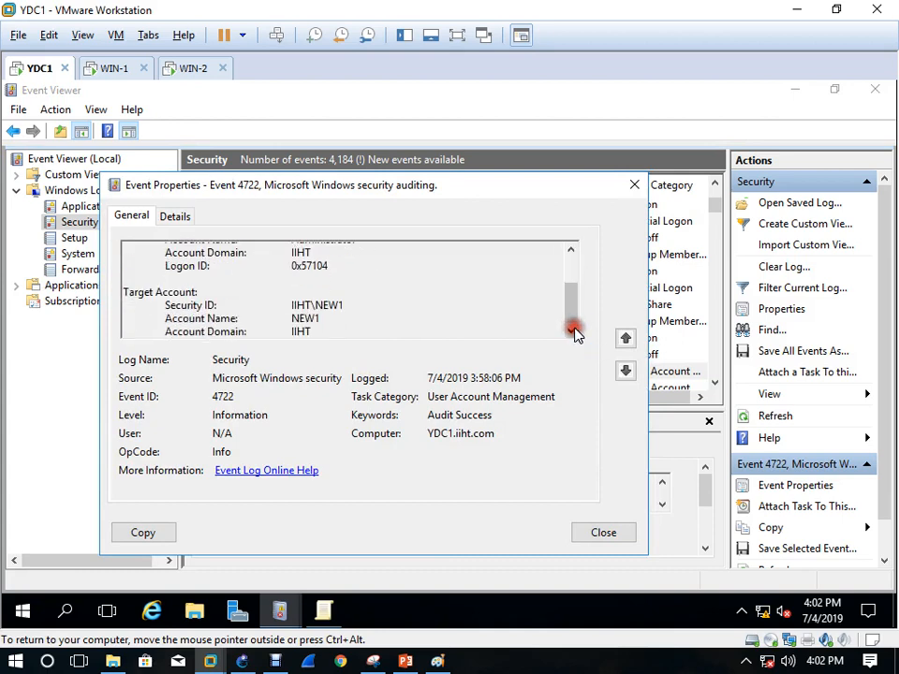
double_click(336, 305)
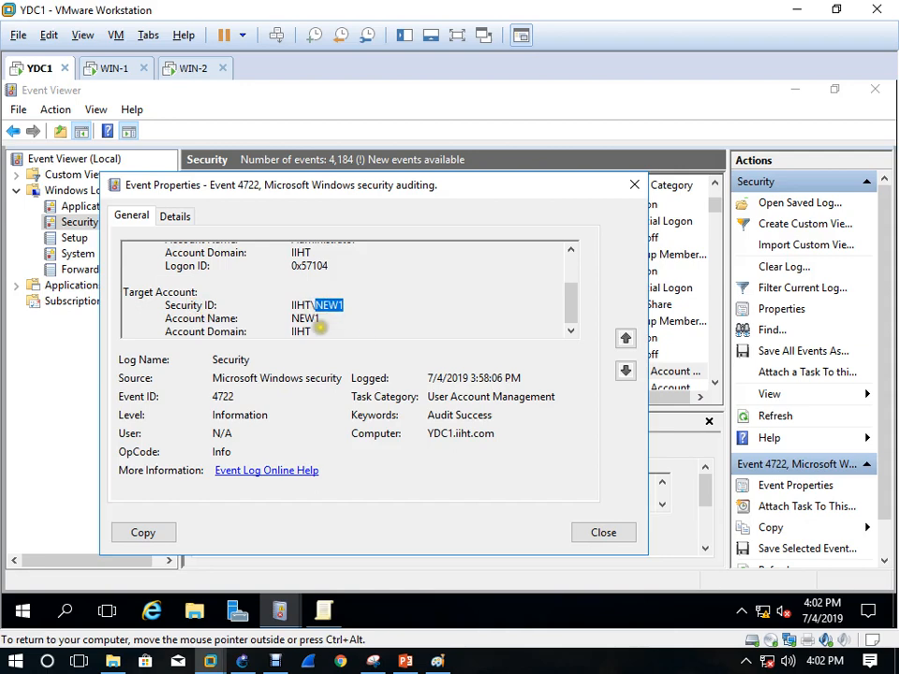
click(635, 186)
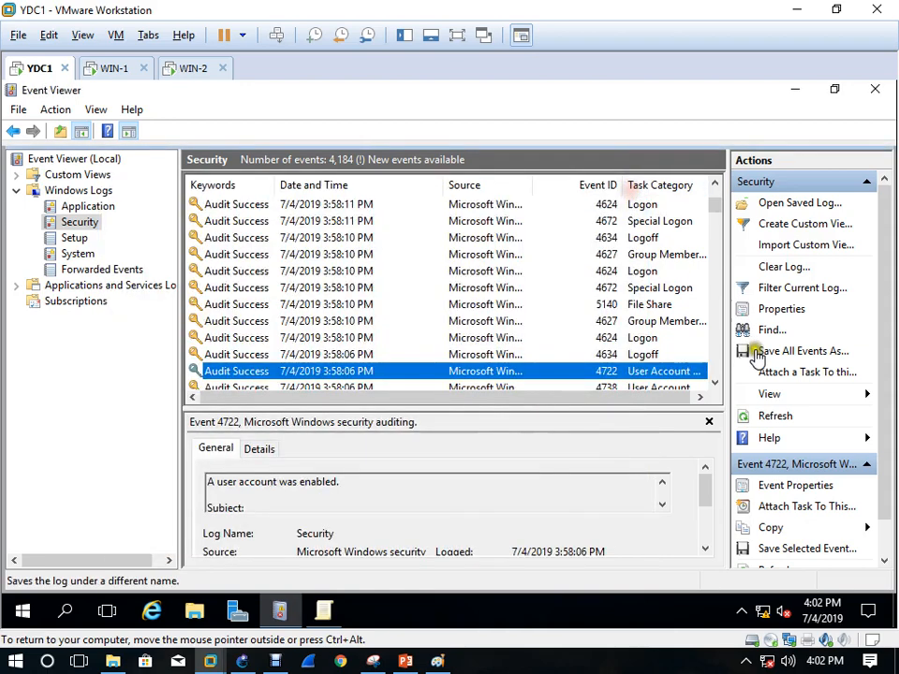
click(768, 330)
Search the log for NEWOU and dismiss the no-match message
click(425, 326)
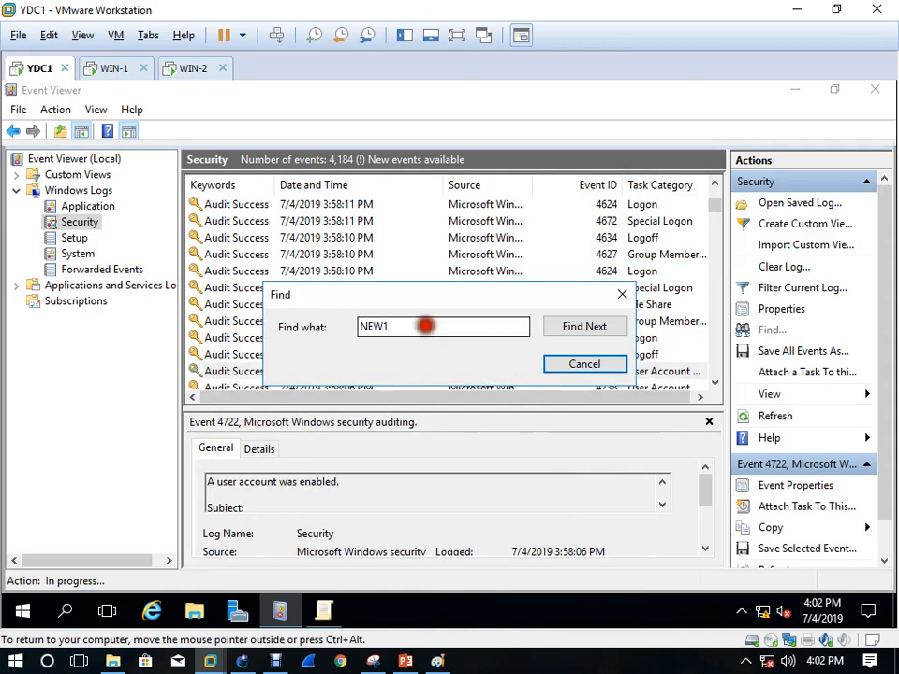
drag(425, 326, 233, 331)
text(NEW)
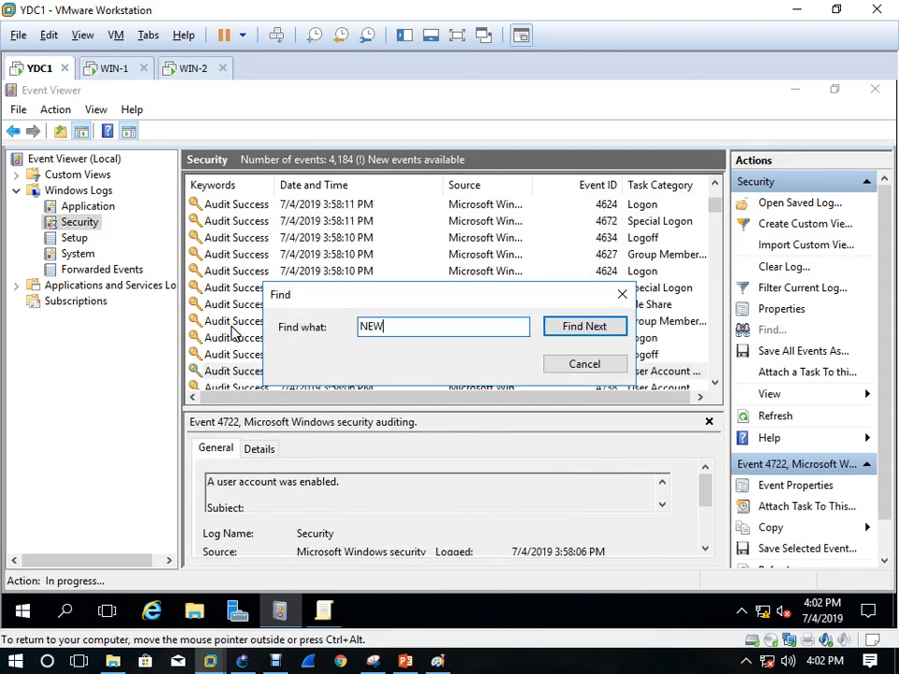
text(OU)
key(Return)
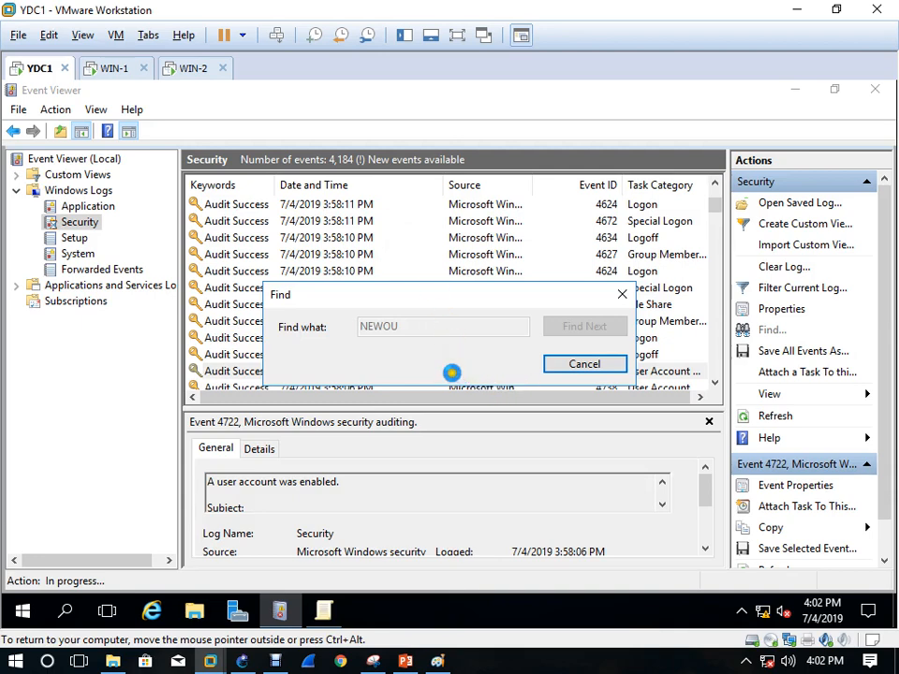
click(610, 413)
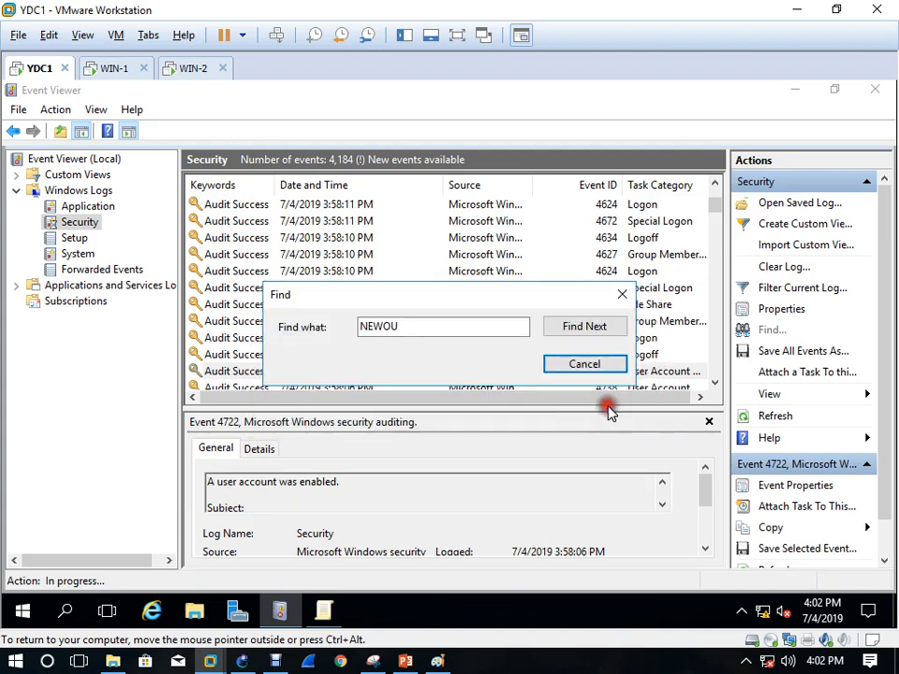
click(590, 366)
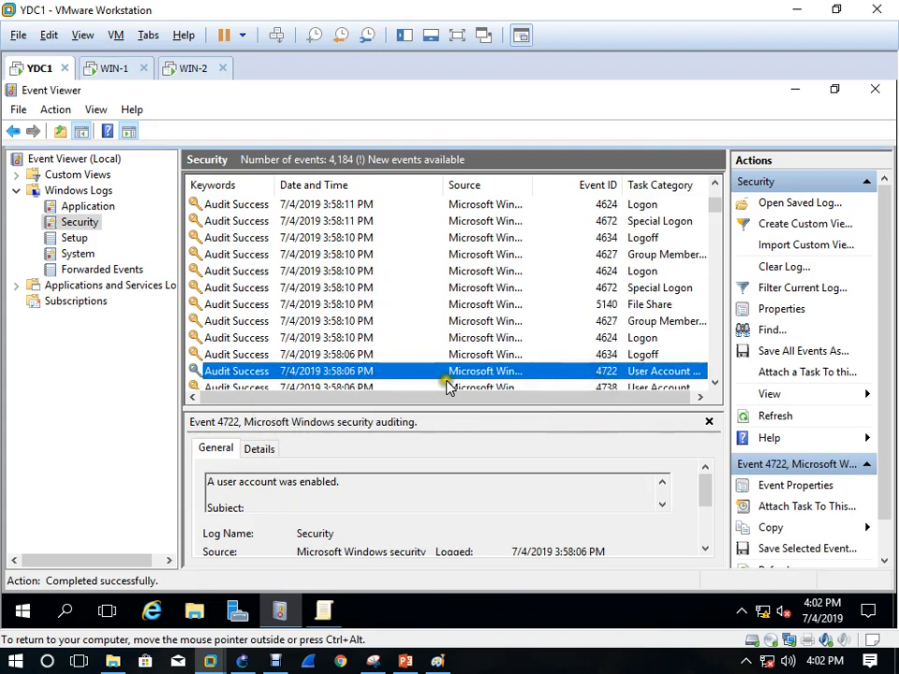
Reopen event 4722, mark target account NEW1, and copy the event details
double_click(424, 373)
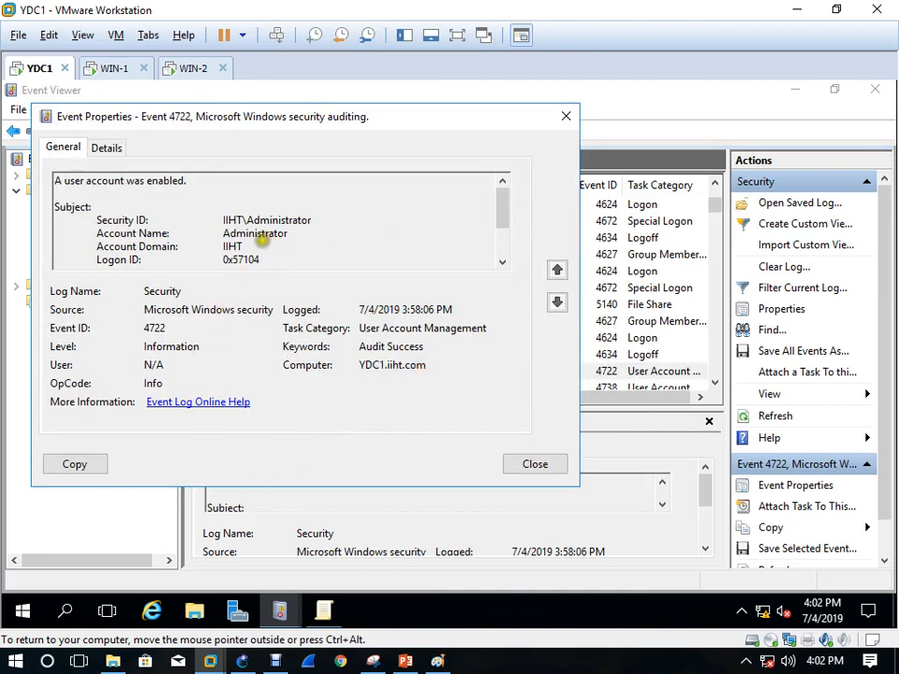
scroll(258, 258, down, 2)
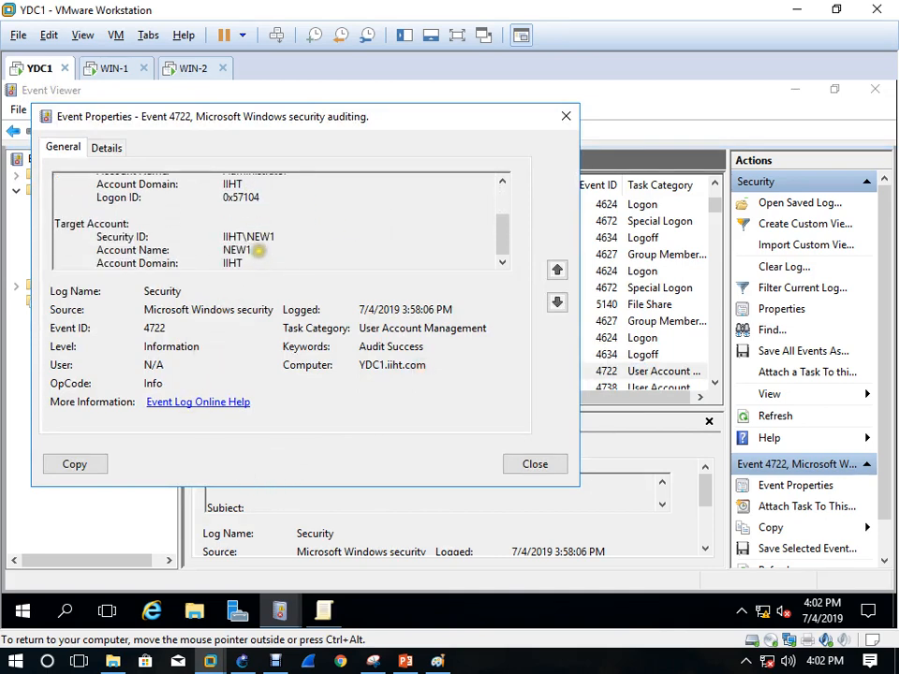
drag(258, 250, 181, 257)
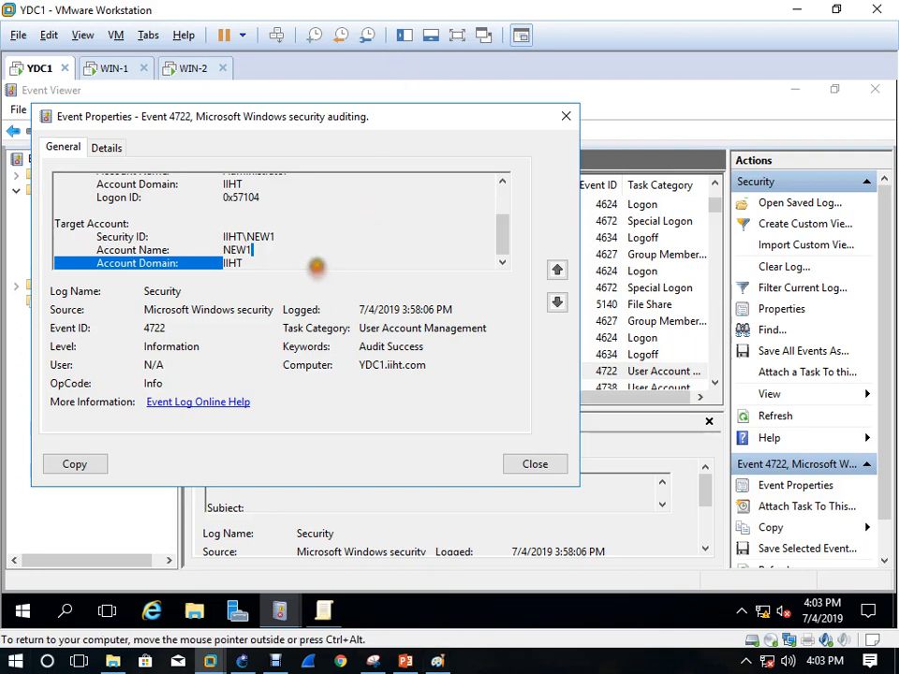
scroll(323, 263, up, 2)
click(81, 468)
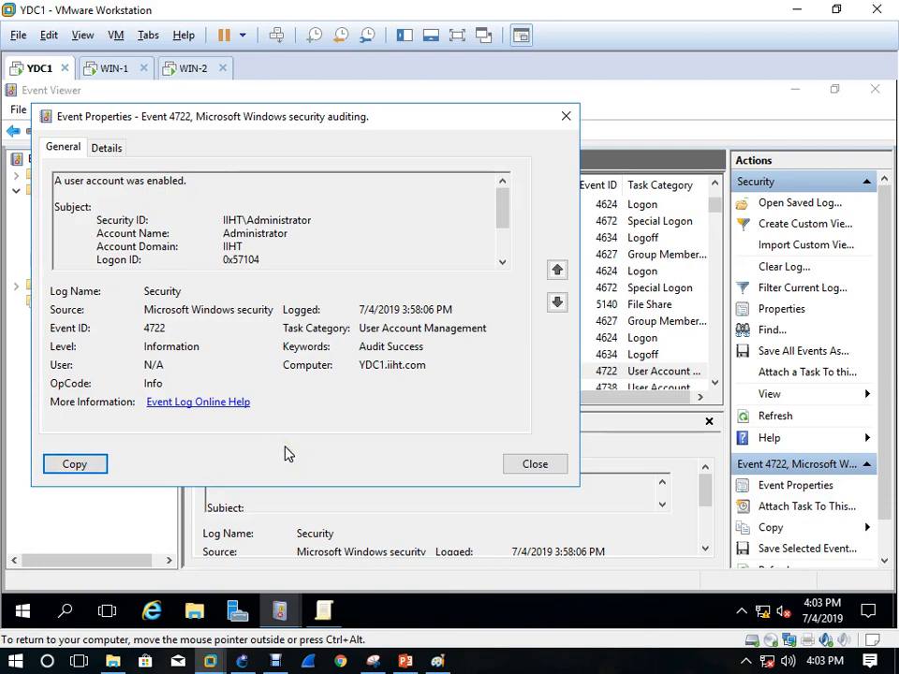
key(super+r)
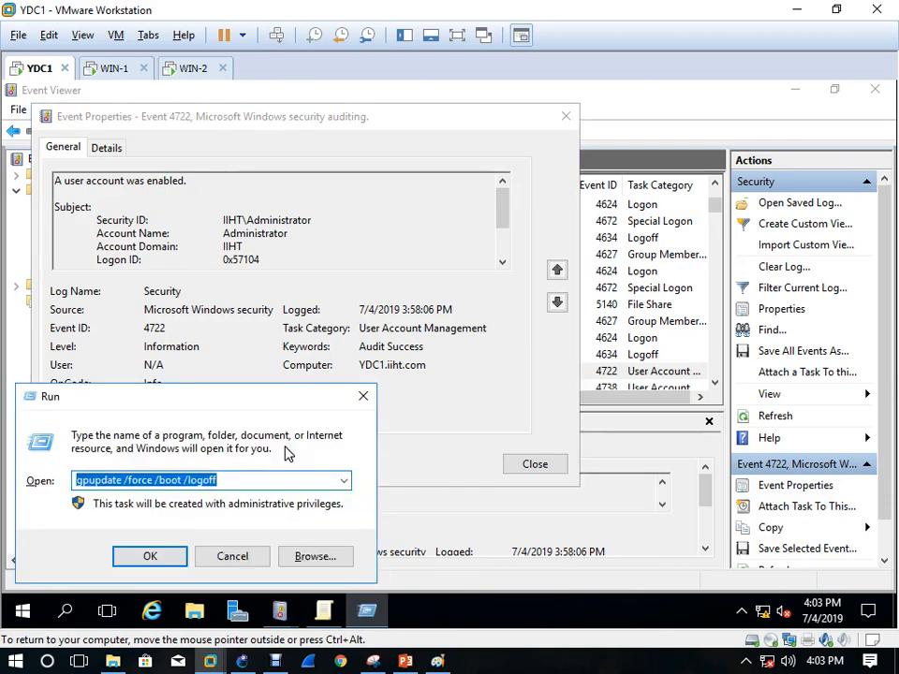
key(BackSpace)
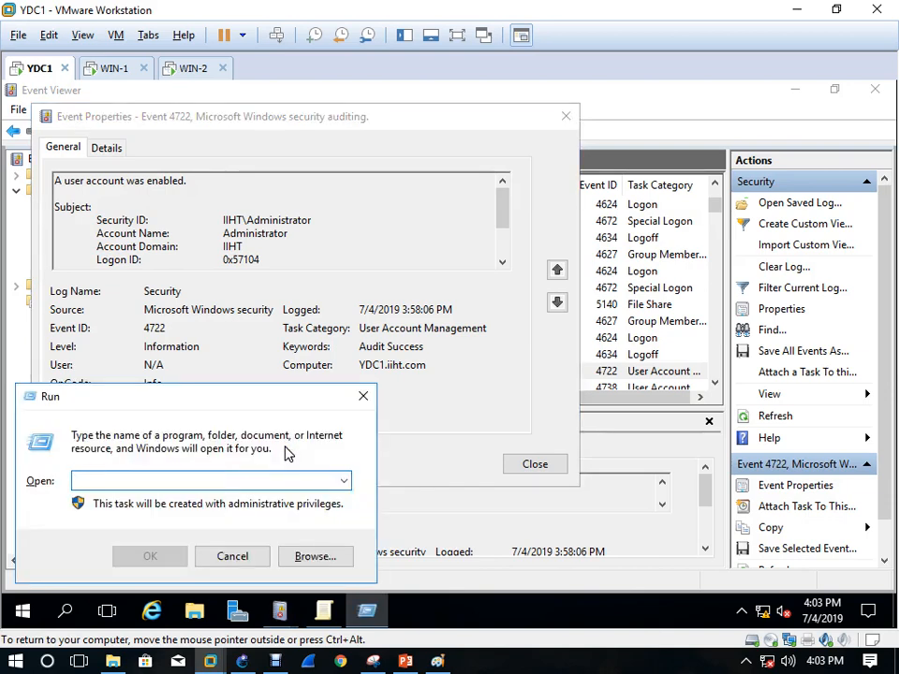
text(notepad)
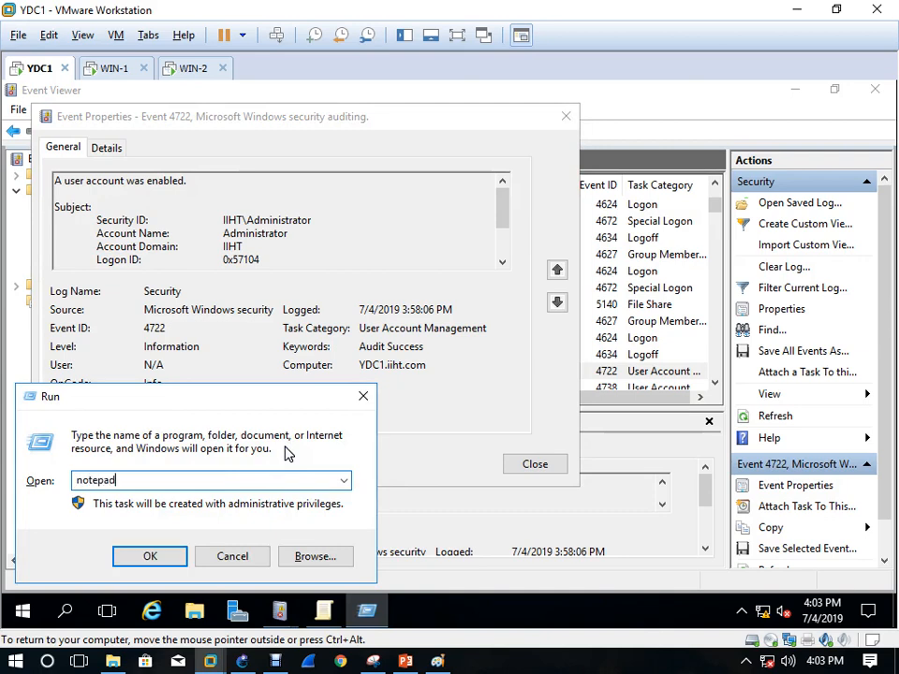
key(Return)
click(281, 446)
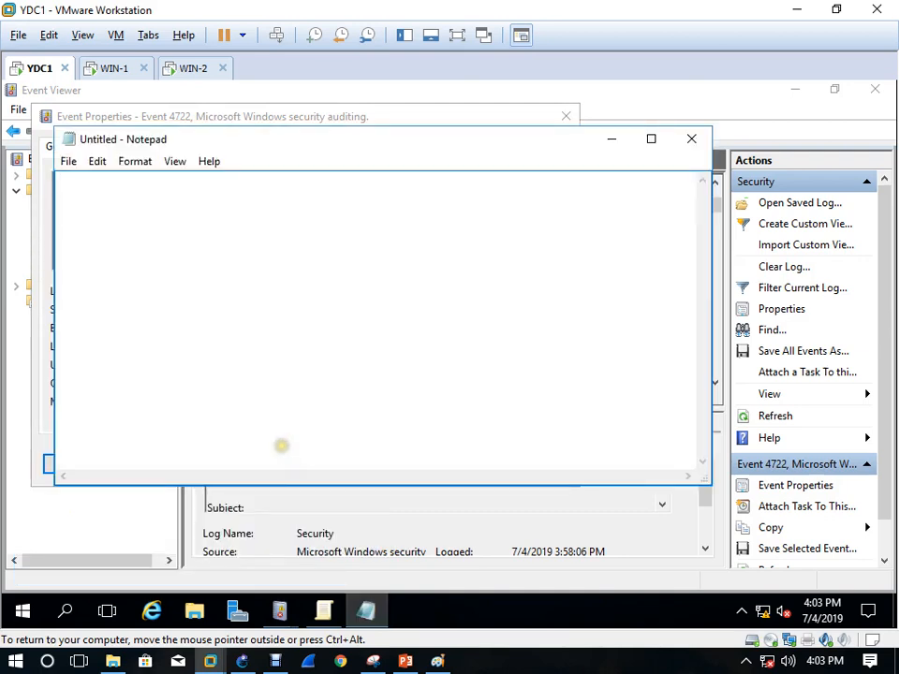
key(ctrl+v)
scroll(375, 319, up, 10)
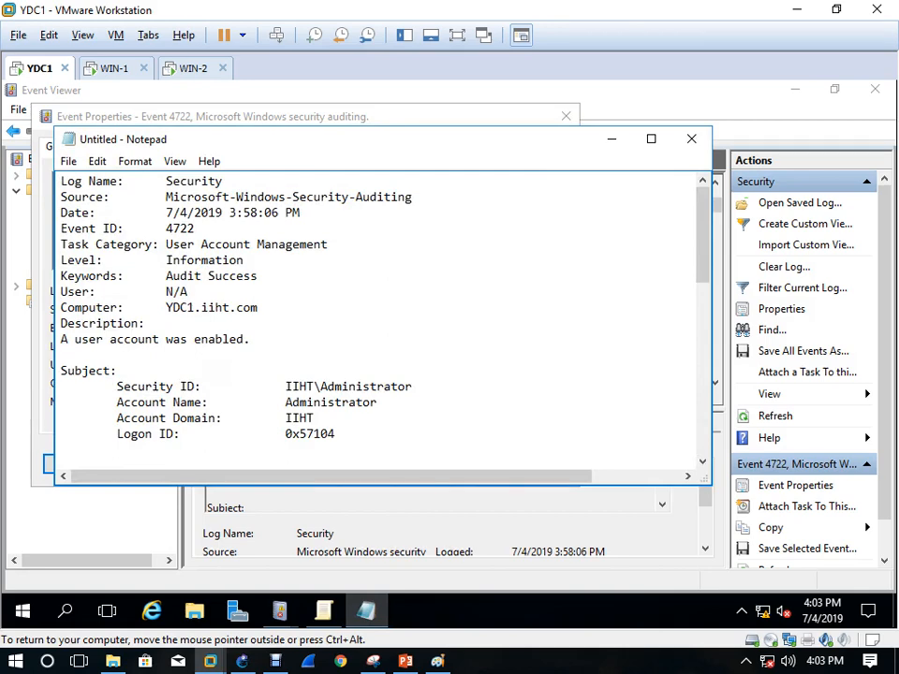
drag(250, 340, 60, 340)
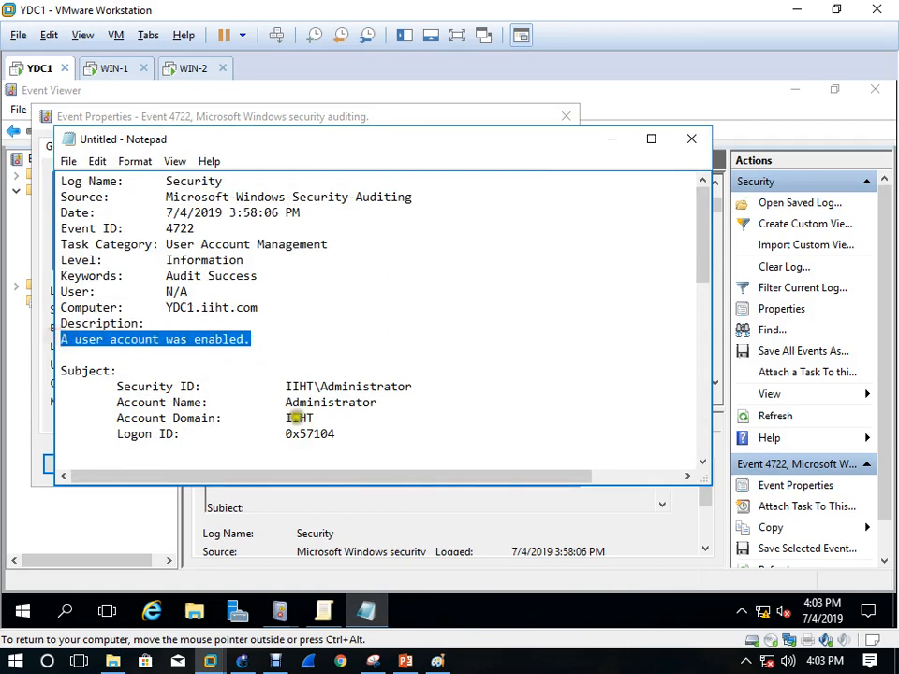
drag(320, 418, 297, 418)
scroll(295, 423, down, 4)
drag(335, 316, 91, 298)
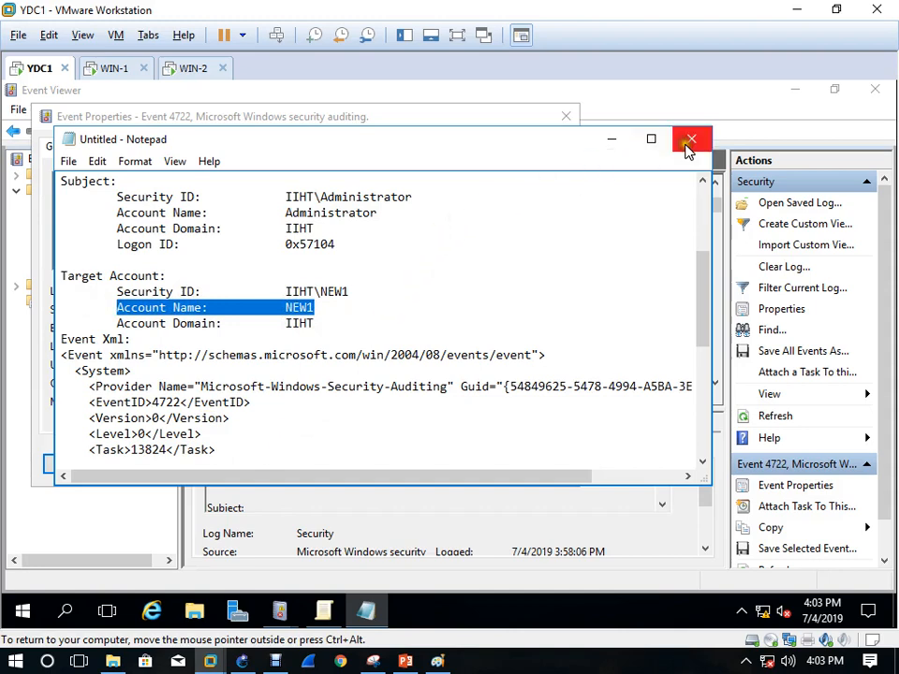
drag(58, 339, 272, 504)
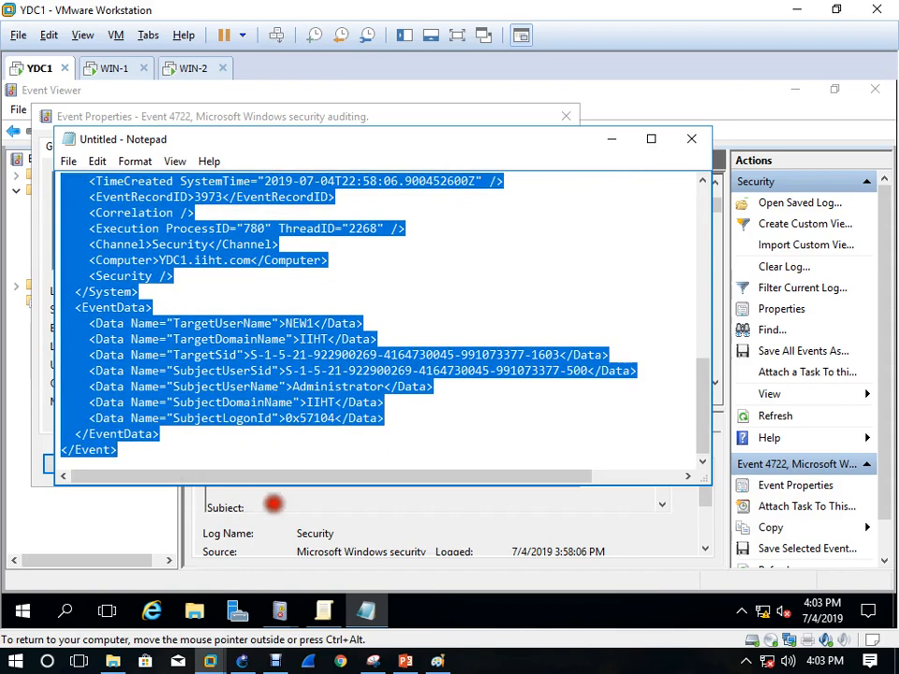
key(Delete)
scroll(245, 380, up, 2)
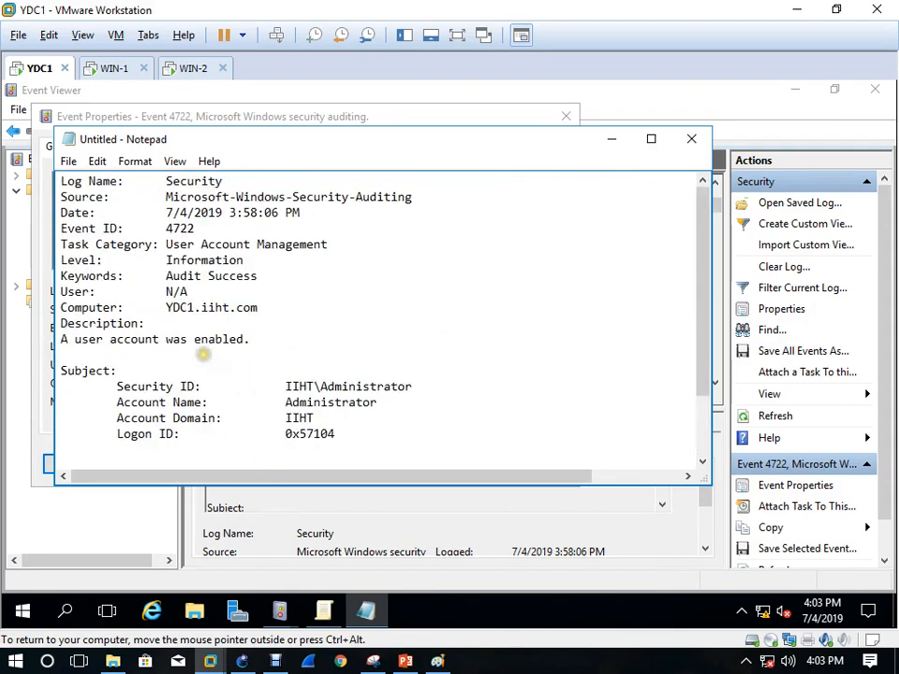
click(692, 139)
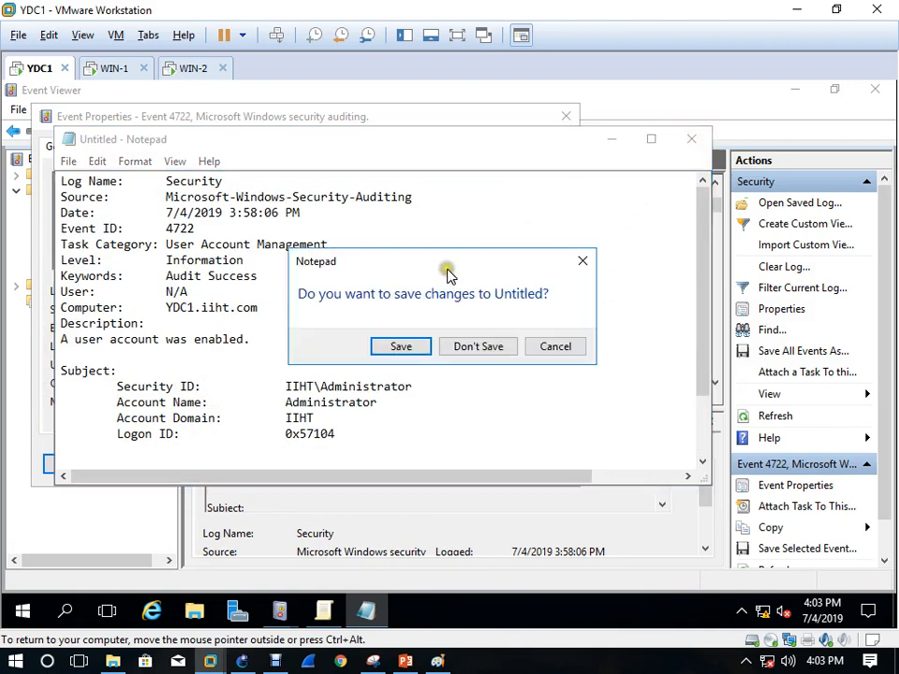
click(468, 347)
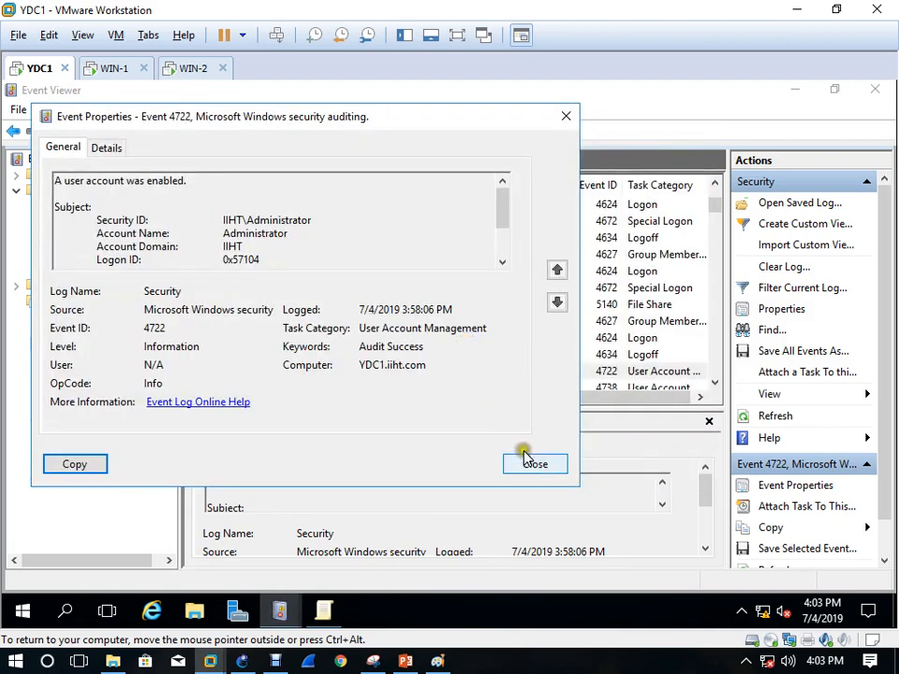
Close event 4722's properties and minimize the PowerPoint audit-policy slides
click(547, 469)
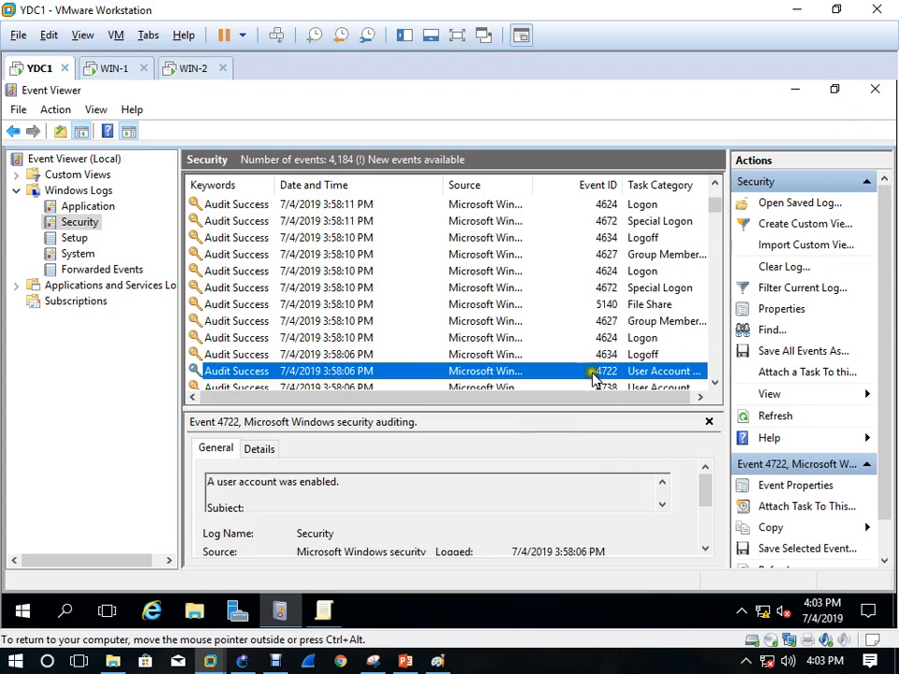
click(413, 664)
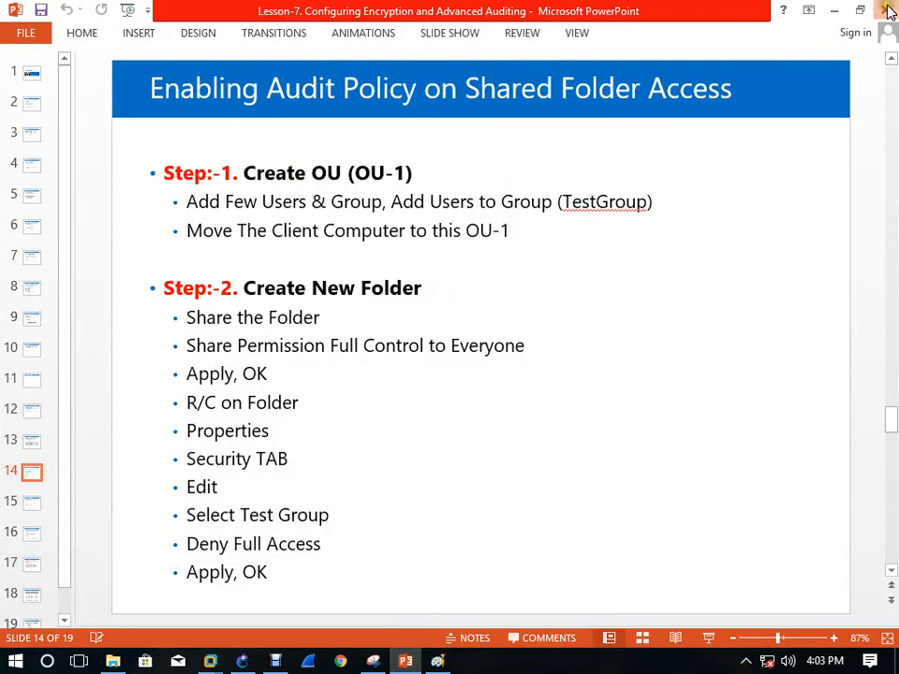
click(833, 10)
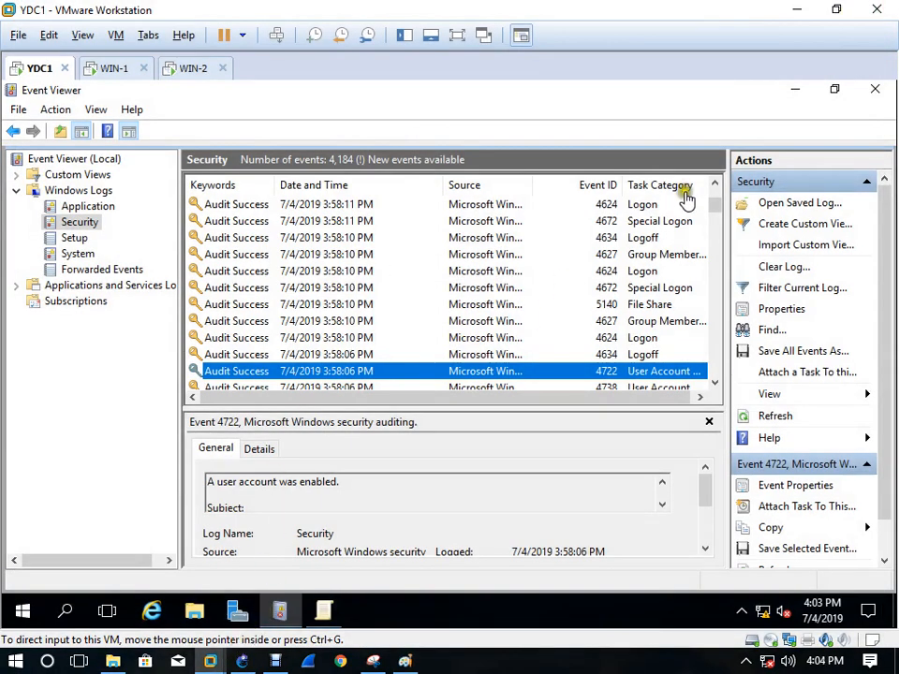
Minimize the VM, close the Paint diagram without saving, and bring up Debut Video Capture
click(794, 13)
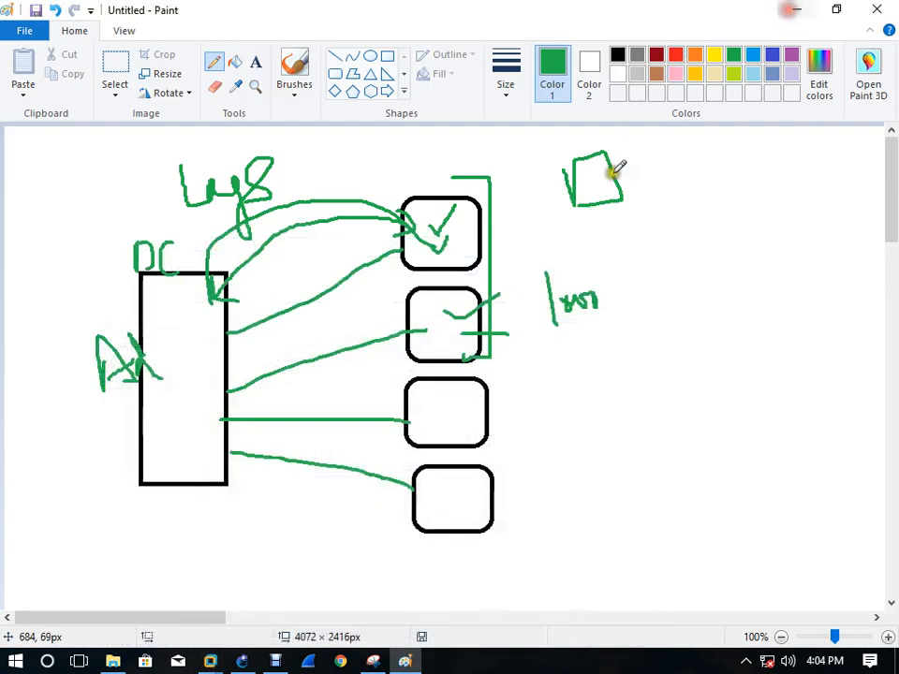
click(877, 8)
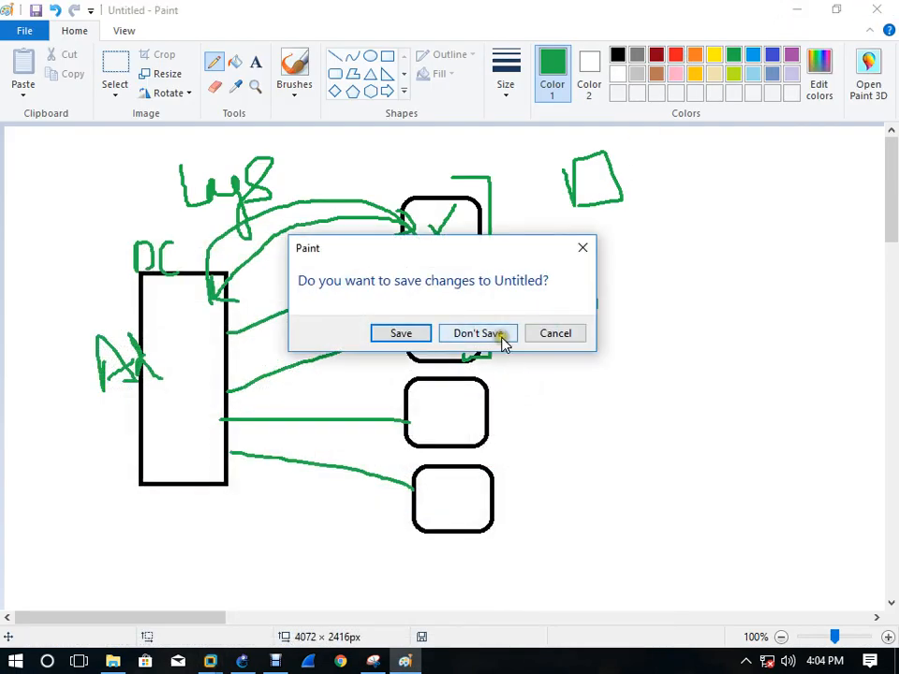
click(499, 337)
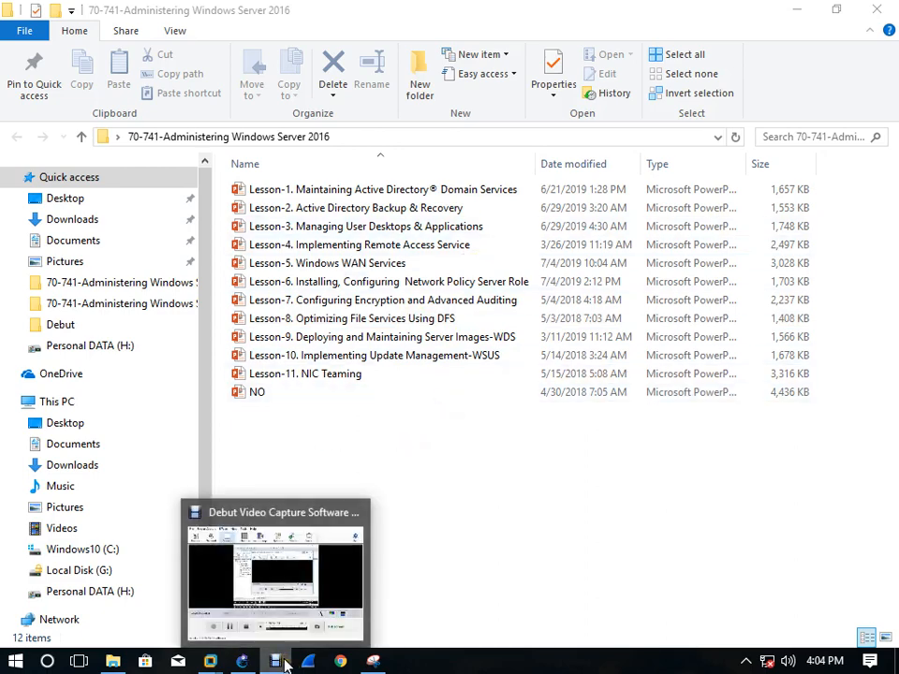
click(285, 664)
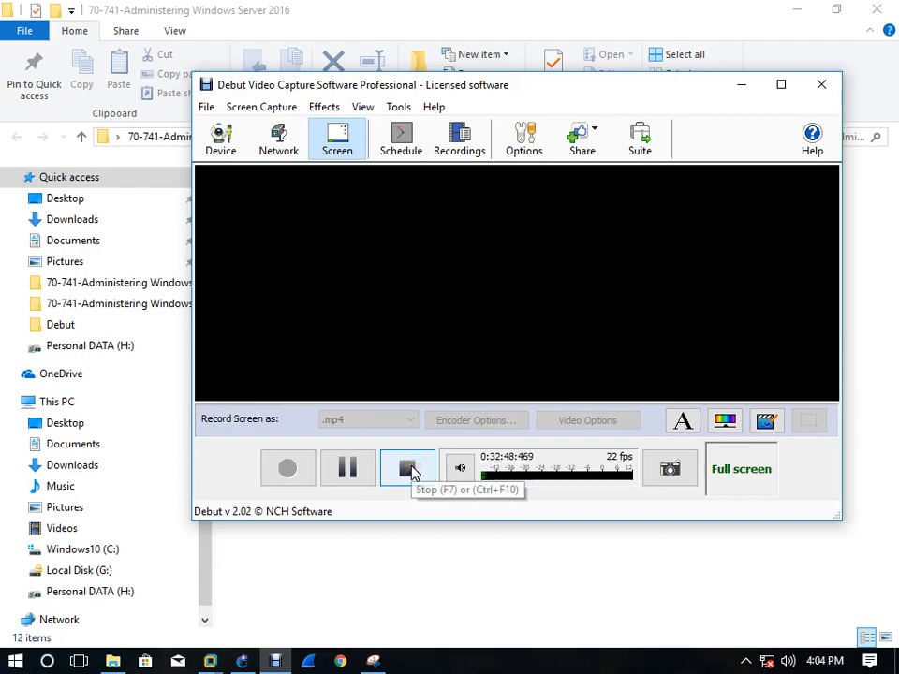